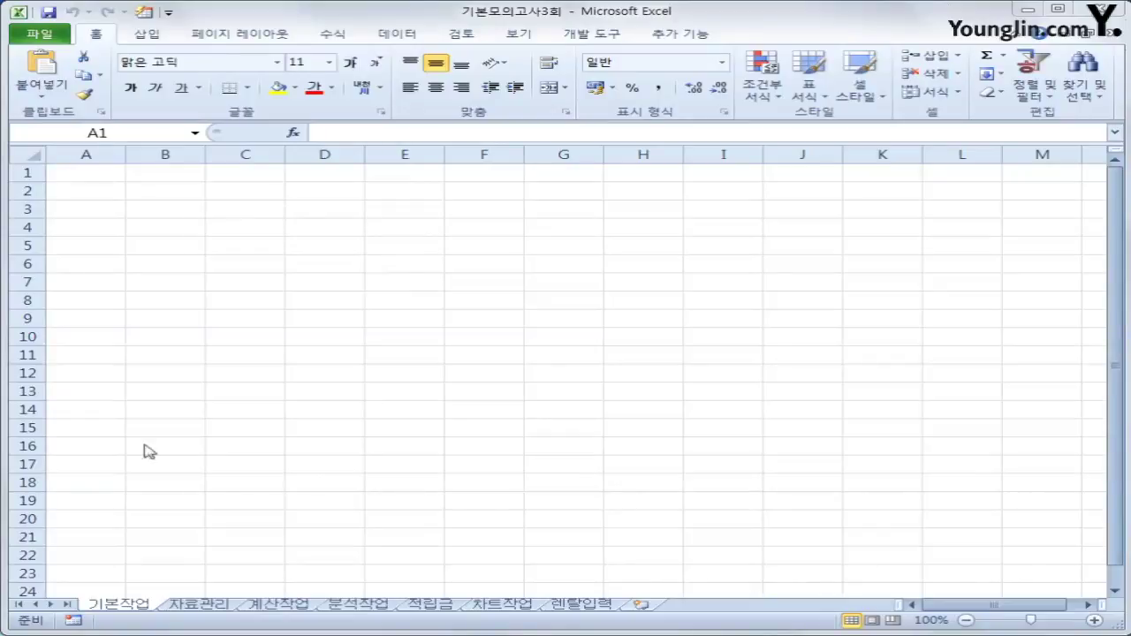
Start a Microsoft Query import at A1 using the MS Access Database source 화장품.accdb.
{"action": "left_click", "coordinate": [76, 174]}
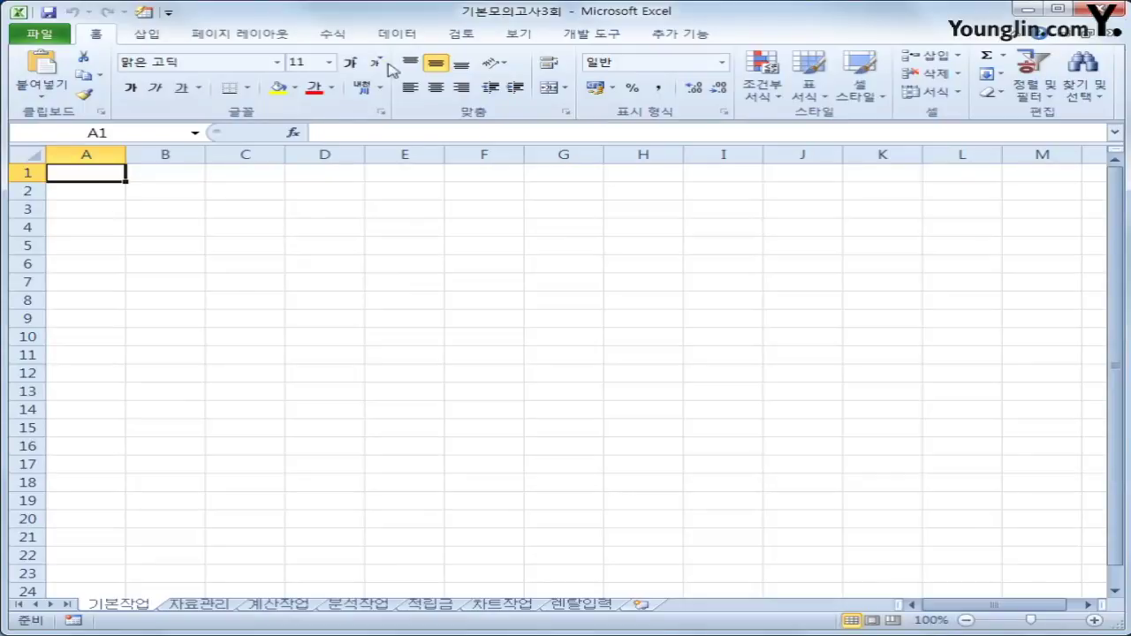
{"action": "left_click", "coordinate": [399, 36]}
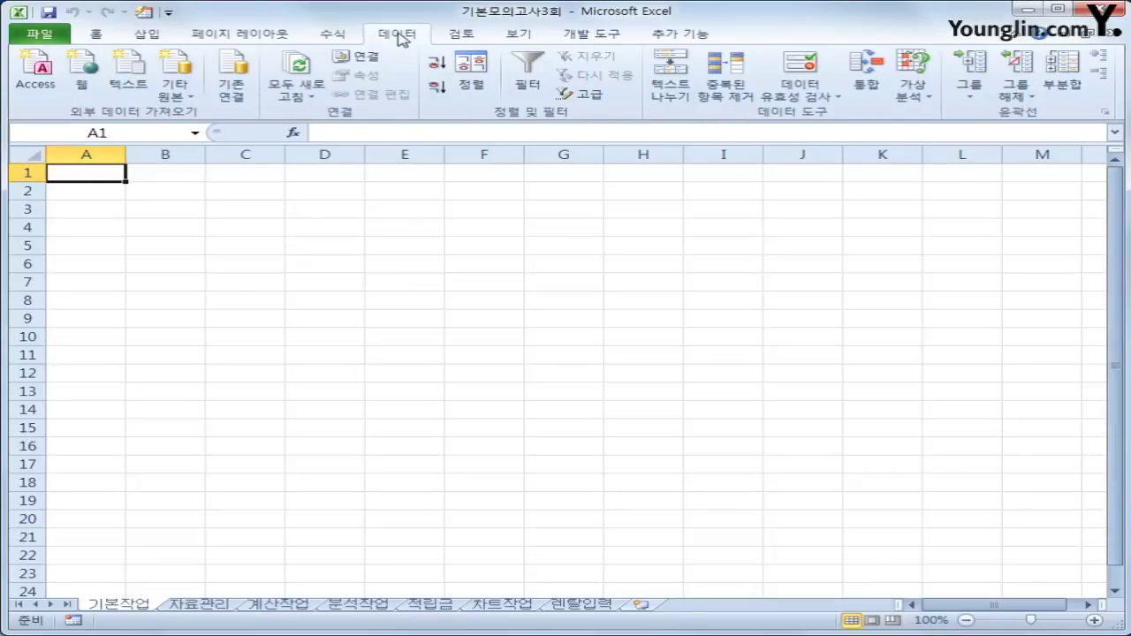
{"action": "left_click", "coordinate": [180, 97]}
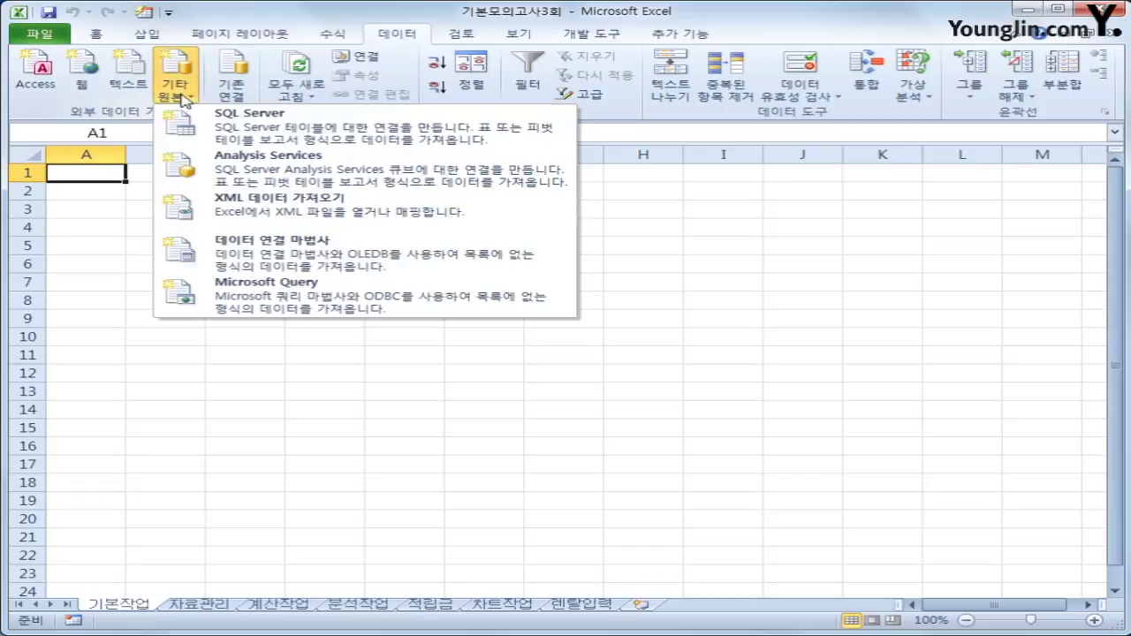
{"action": "left_click", "coordinate": [311, 303]}
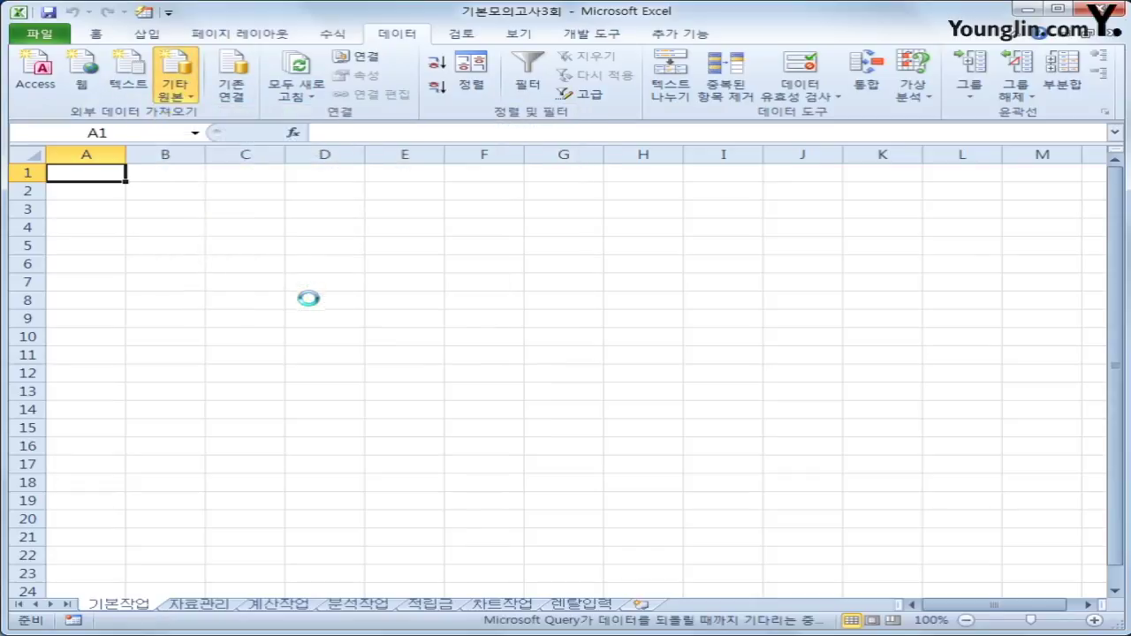
{"action": "left_click", "coordinate": [507, 352]}
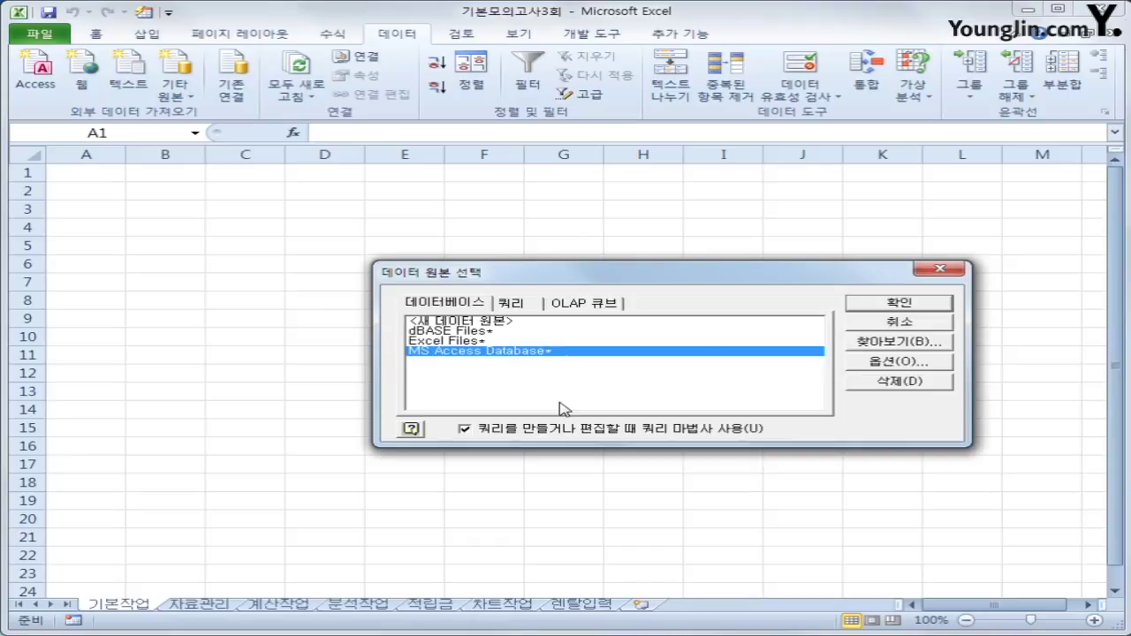
{"action": "left_click", "coordinate": [894, 304]}
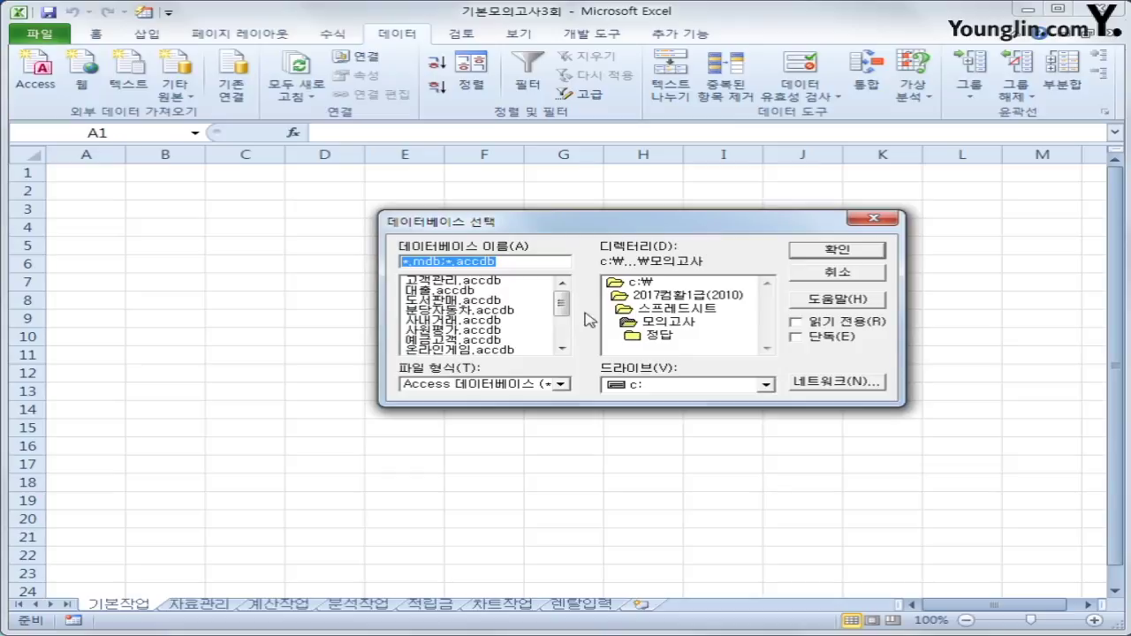
{"action": "left_click_drag", "start_coordinate": [560, 303], "coordinate": [560, 329]}
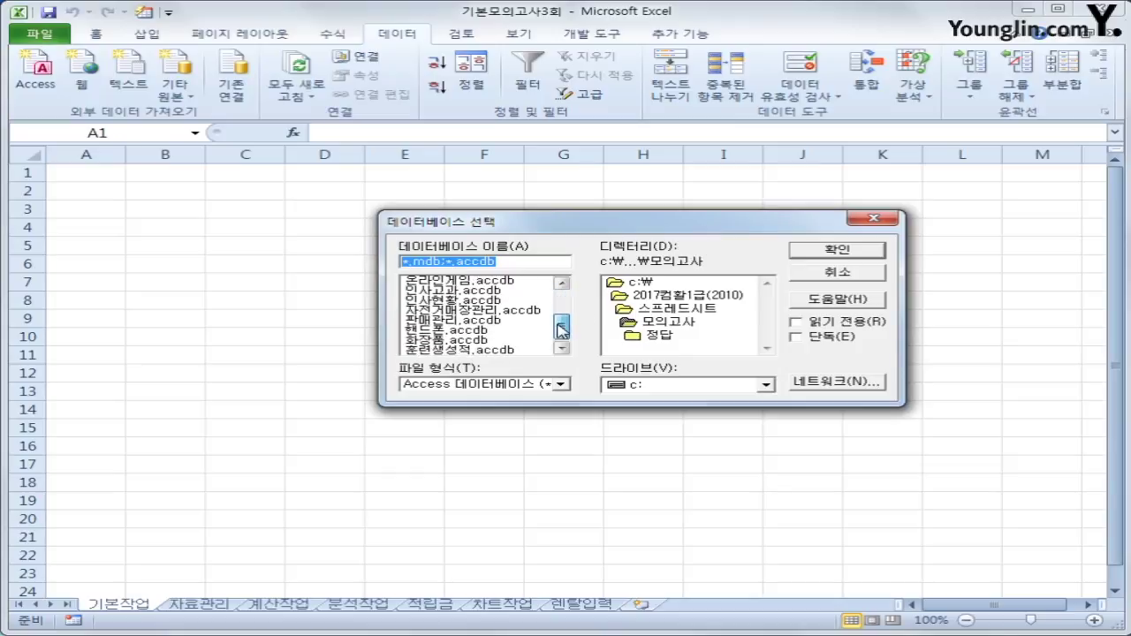
{"action": "left_click", "coordinate": [444, 341]}
{"action": "left_click", "coordinate": [839, 252]}
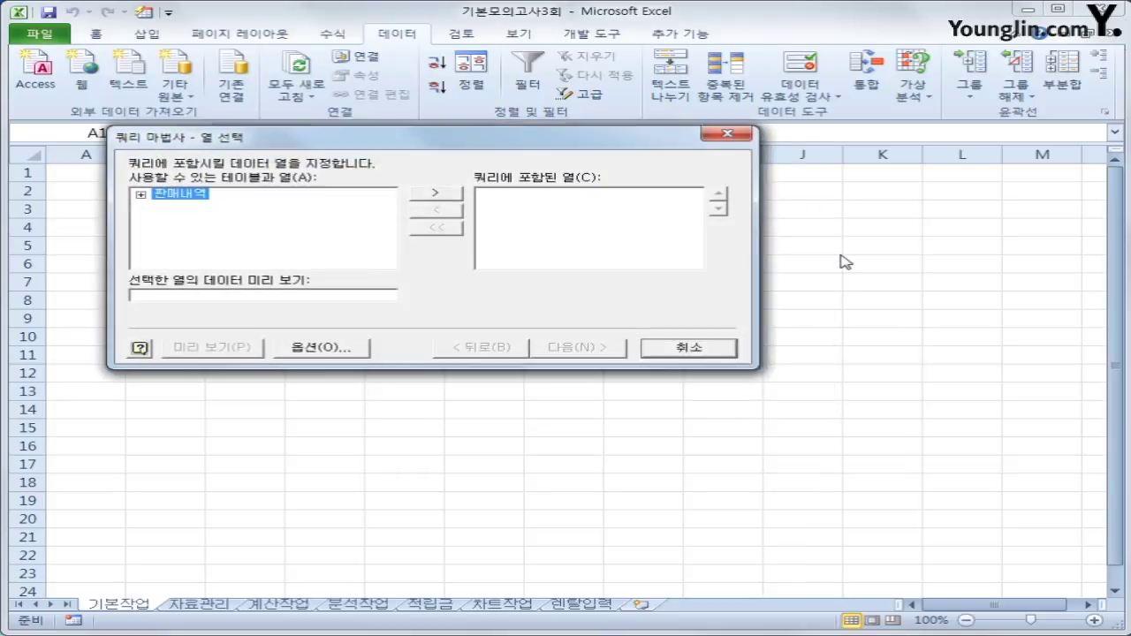
Add 주문일자, 거래구분, 물품명, 판매수량, 금액 and 포인트 from 판매내역 to the query columns.
{"action": "left_click_drag", "start_coordinate": [194, 144], "coordinate": [329, 202]}
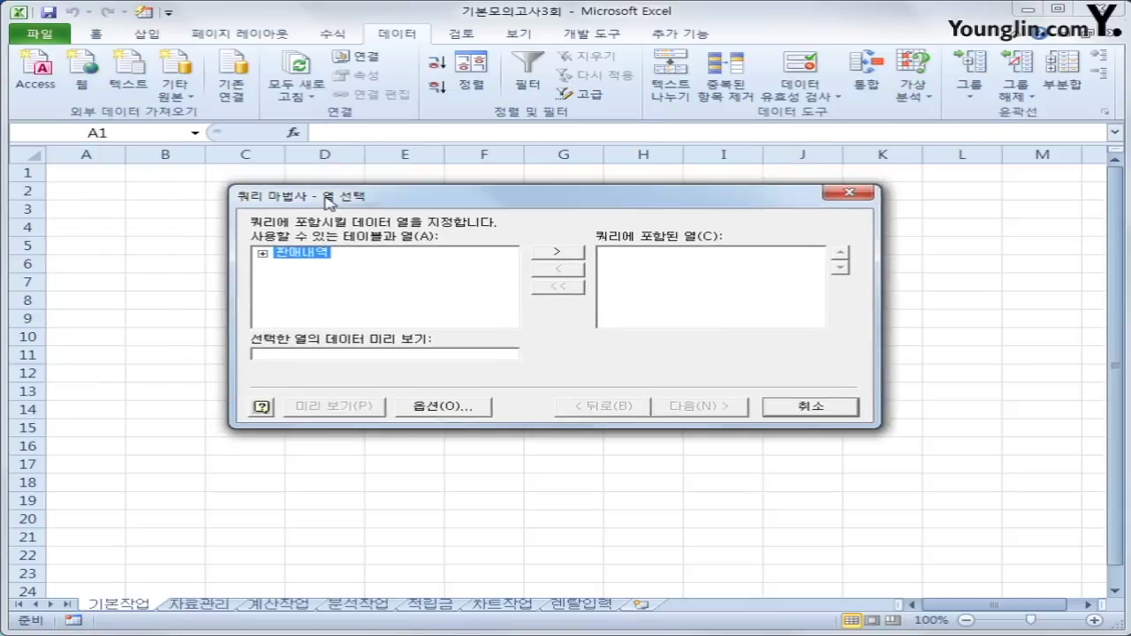
{"action": "double_click", "coordinate": [303, 253]}
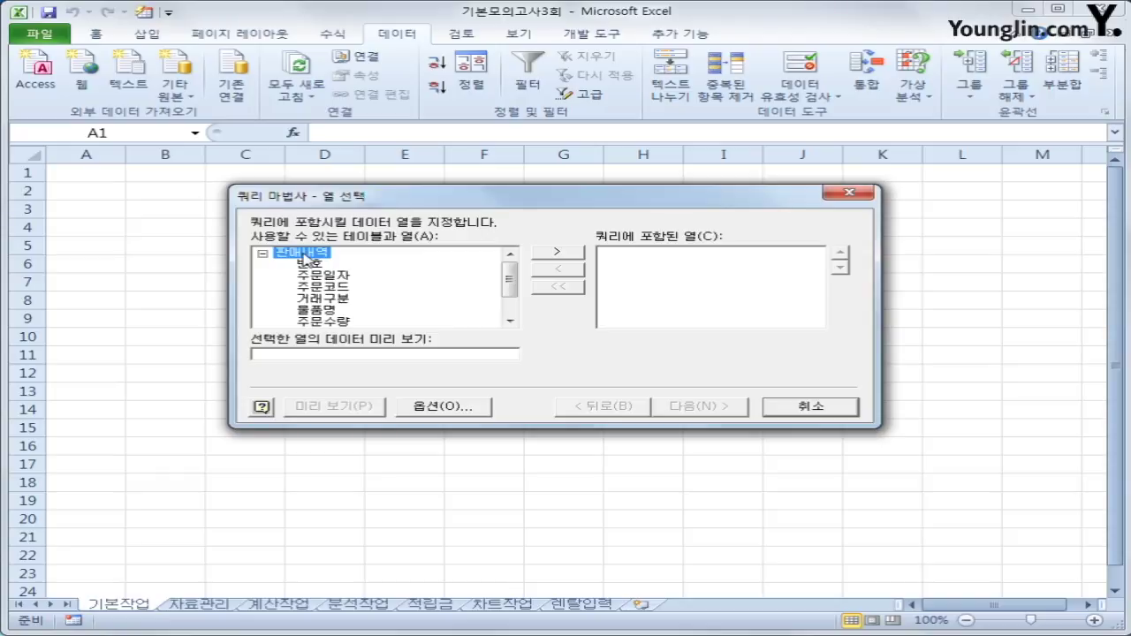
{"action": "double_click", "coordinate": [322, 276]}
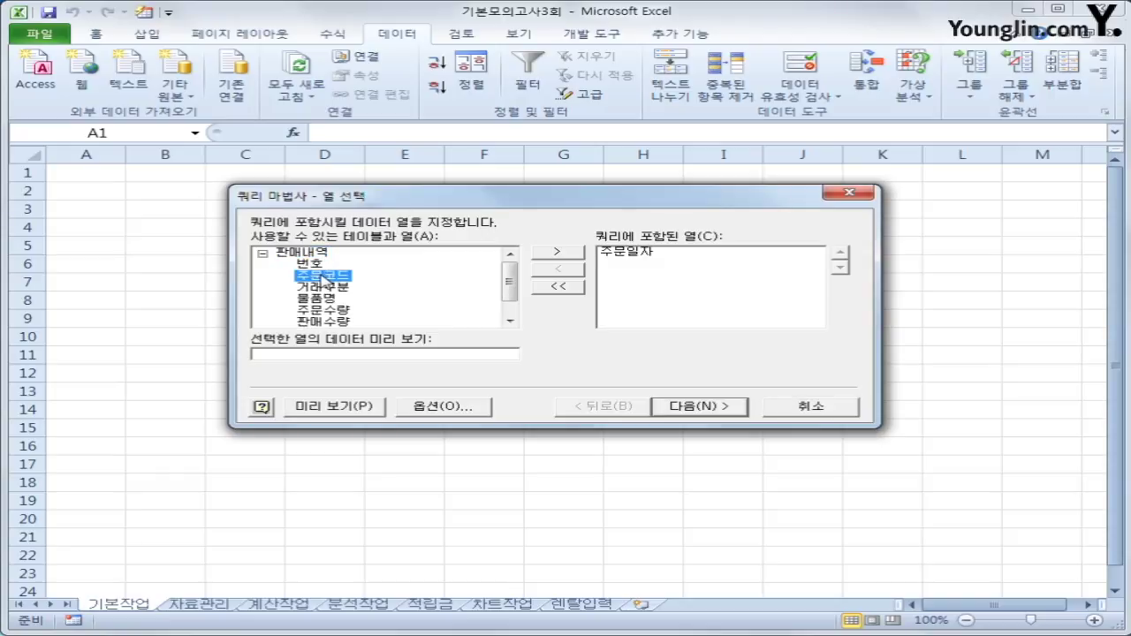
{"action": "double_click", "coordinate": [324, 287]}
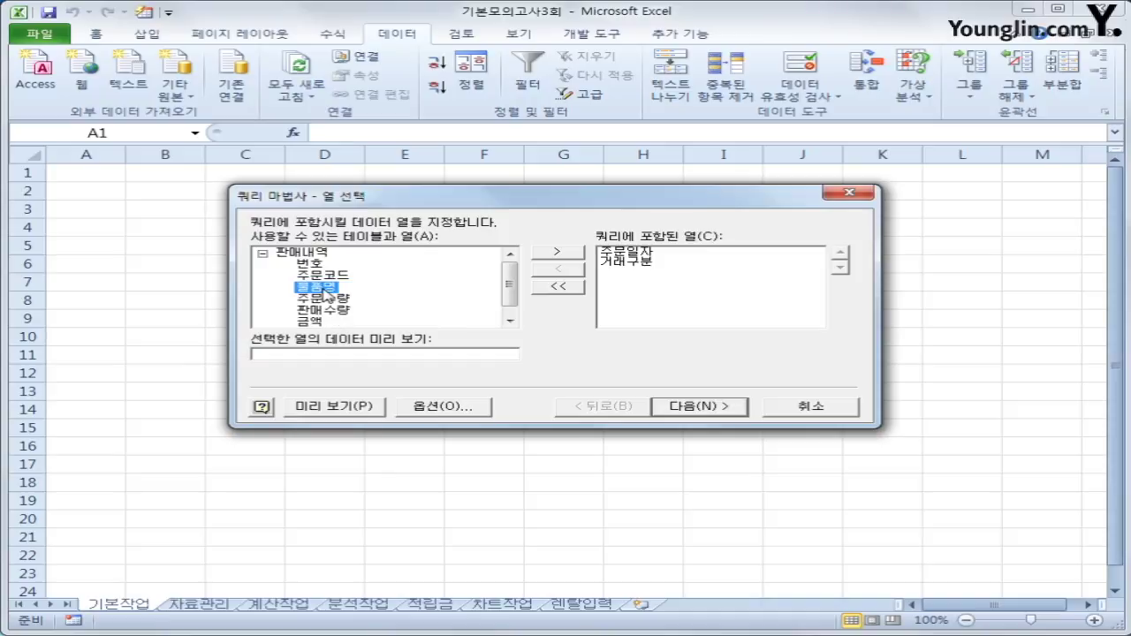
{"action": "double_click", "coordinate": [323, 289]}
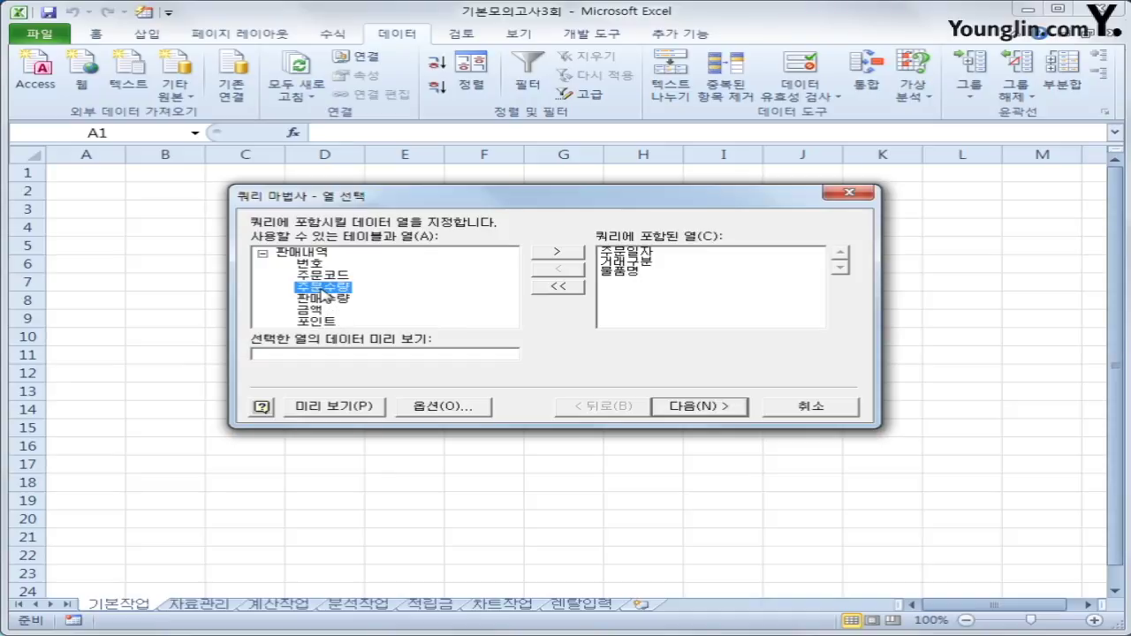
{"action": "double_click", "coordinate": [325, 298]}
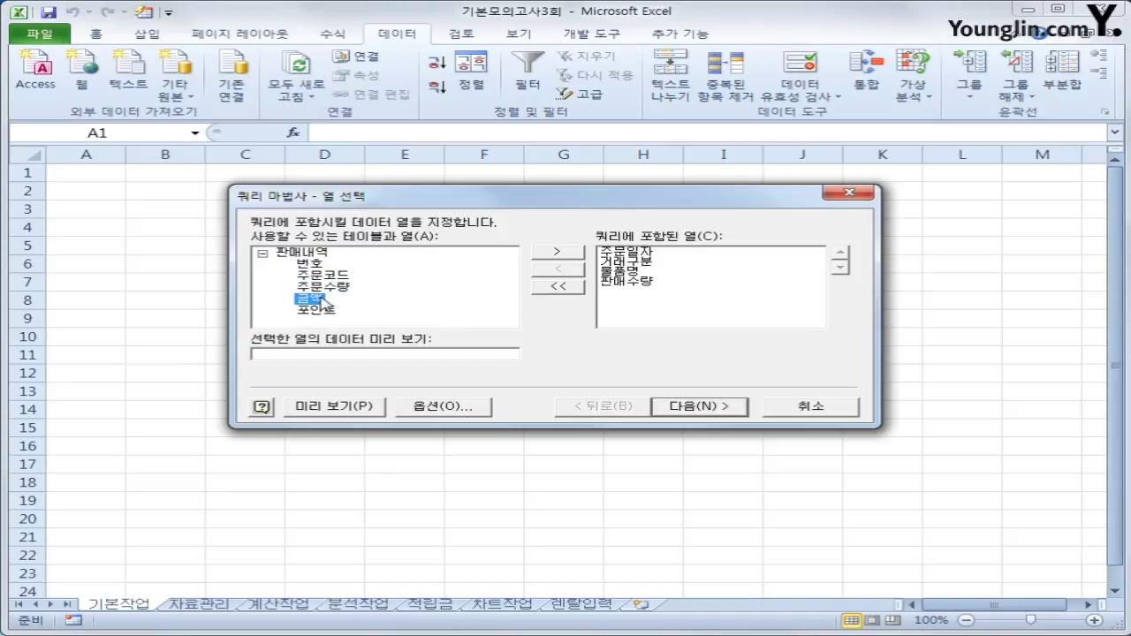
{"action": "double_click", "coordinate": [323, 300]}
{"action": "double_click", "coordinate": [316, 300]}
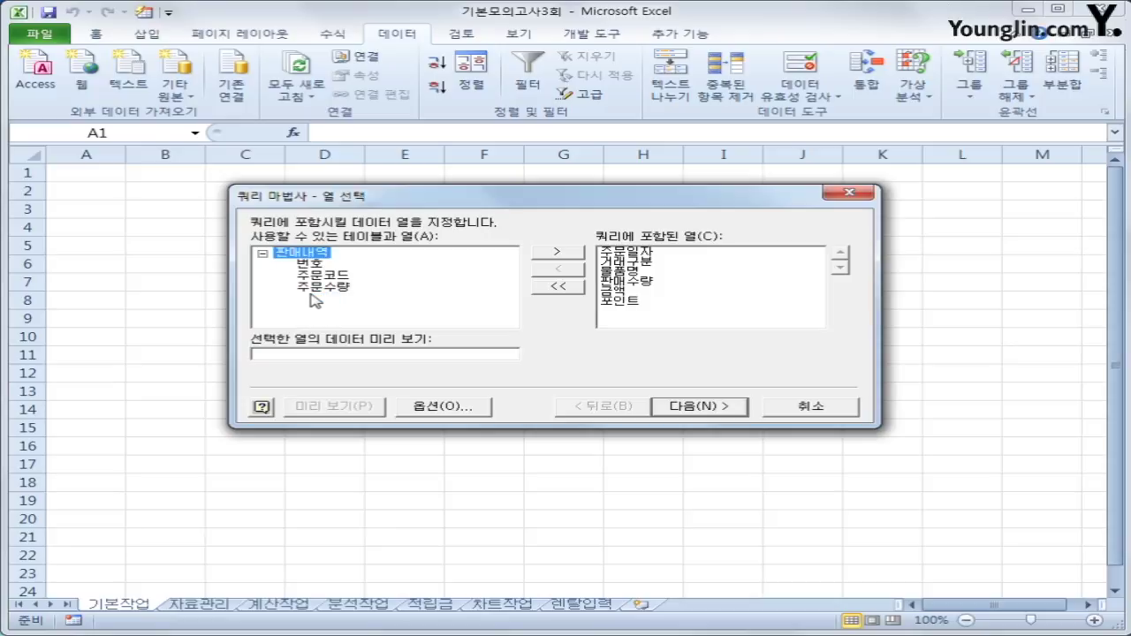
{"action": "left_click", "coordinate": [726, 408]}
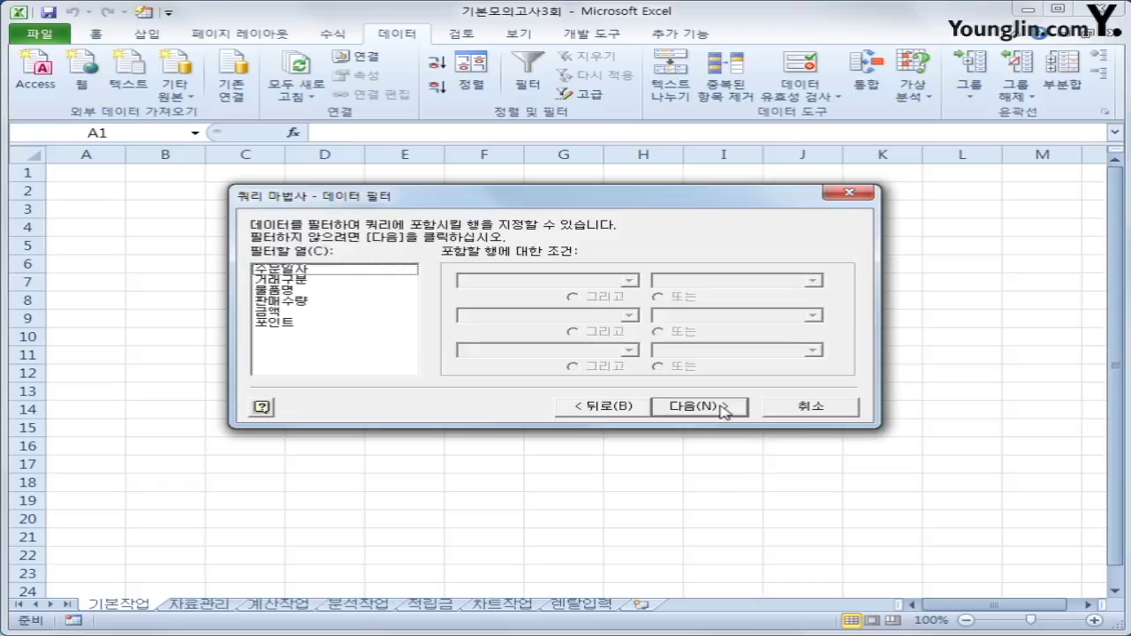
Filter the query to rows where 판매수량 is greater than 0.
{"action": "left_click", "coordinate": [323, 302]}
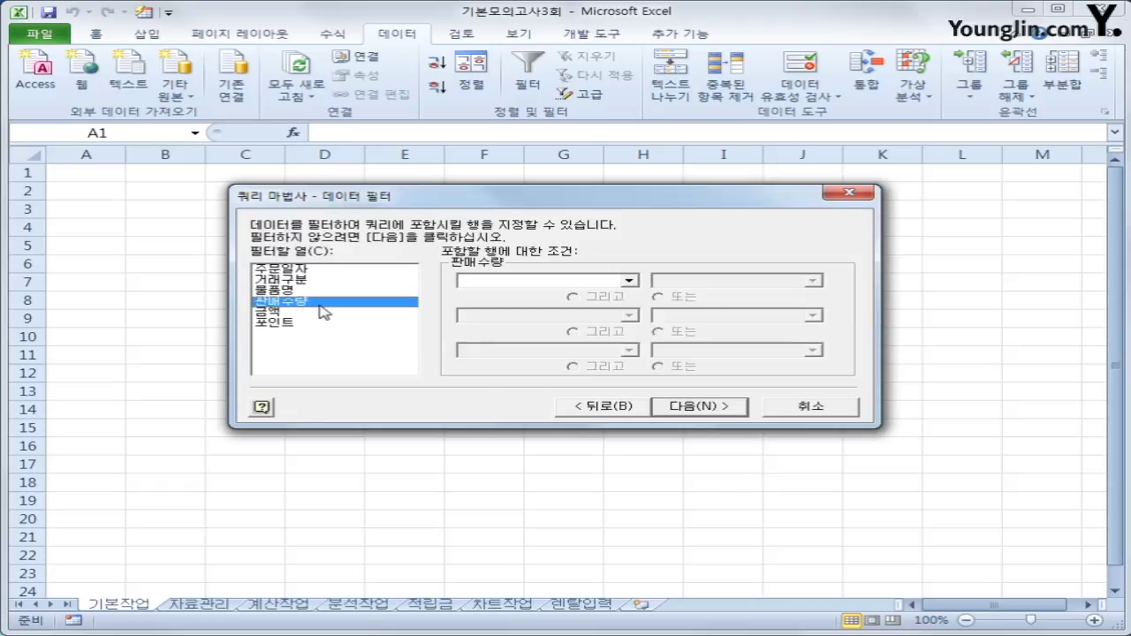
{"action": "left_click", "coordinate": [502, 282]}
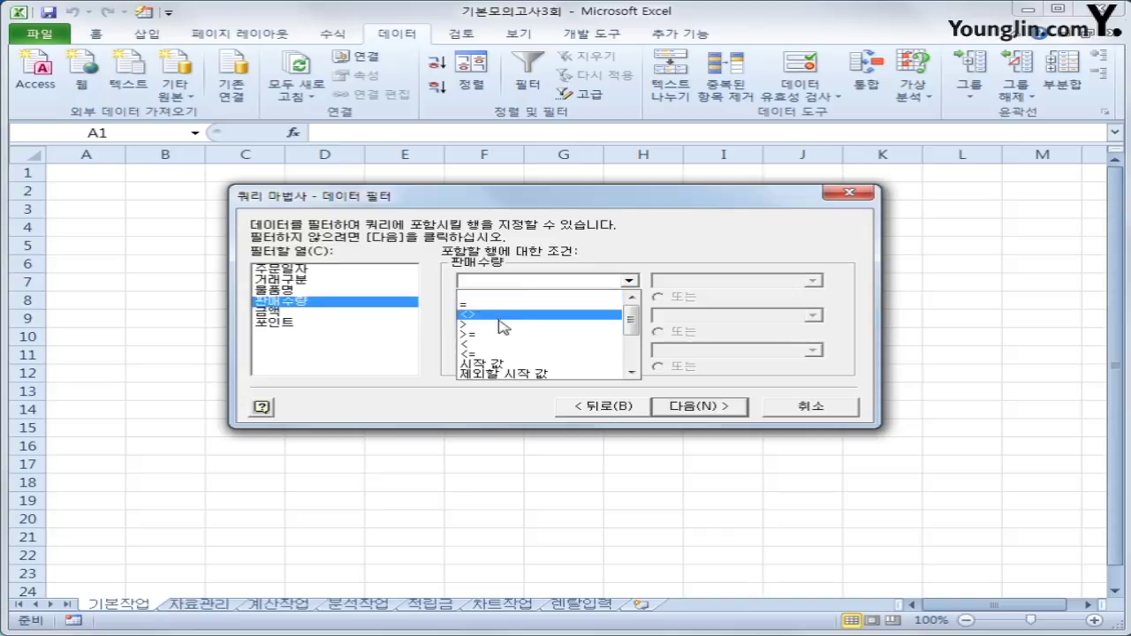
{"action": "left_click", "coordinate": [499, 326]}
{"action": "type", "text": "0"}
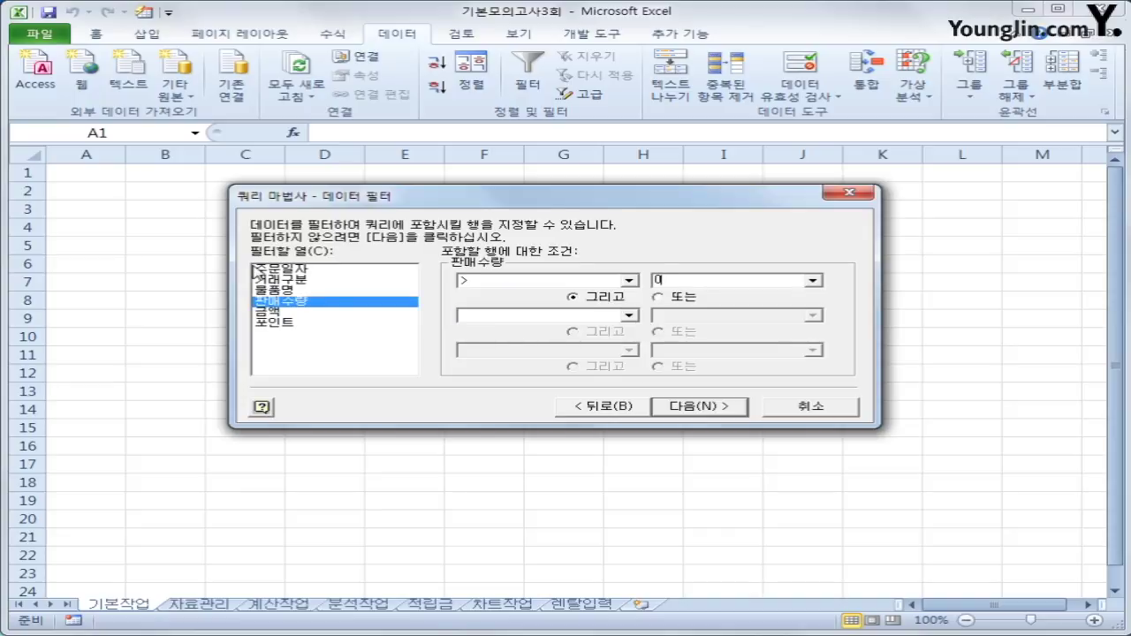
Add a 거래구분 filter equal to 현금 Or 카드, then go on to sorting.
{"action": "left_click", "coordinate": [276, 281]}
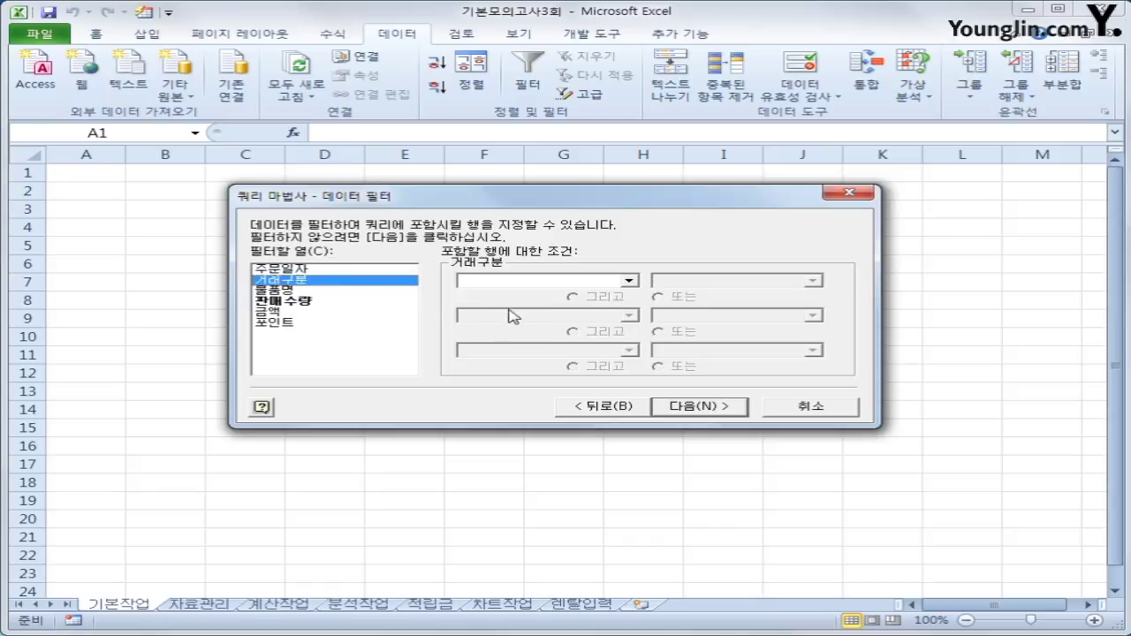
{"action": "left_click", "coordinate": [544, 281]}
{"action": "left_click", "coordinate": [535, 303]}
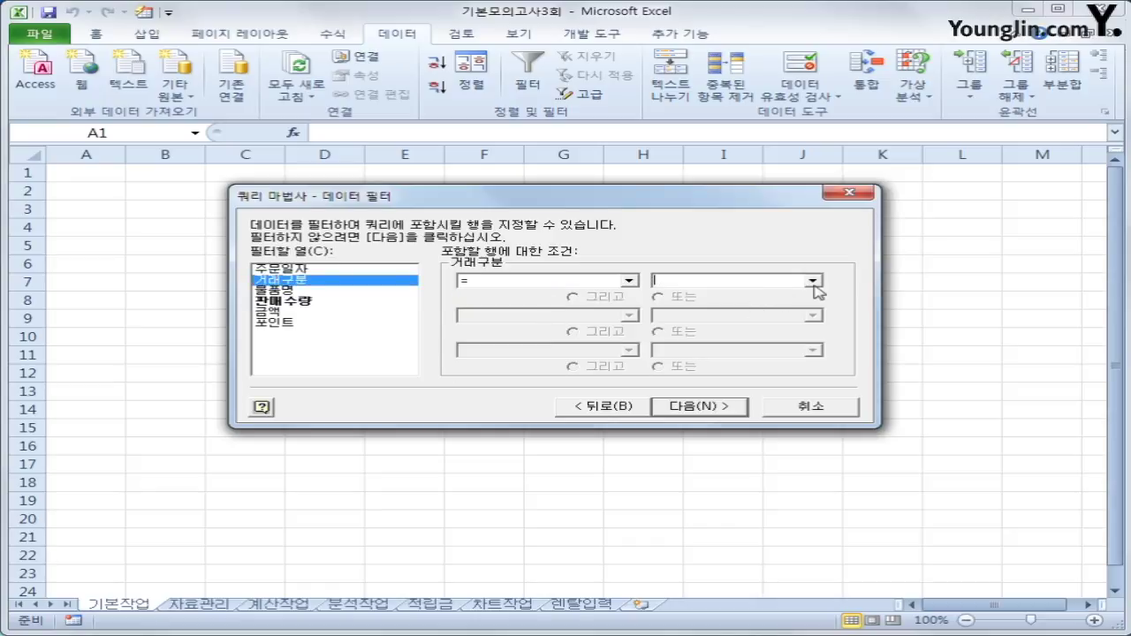
{"action": "left_click", "coordinate": [813, 281]}
{"action": "left_click", "coordinate": [792, 323]}
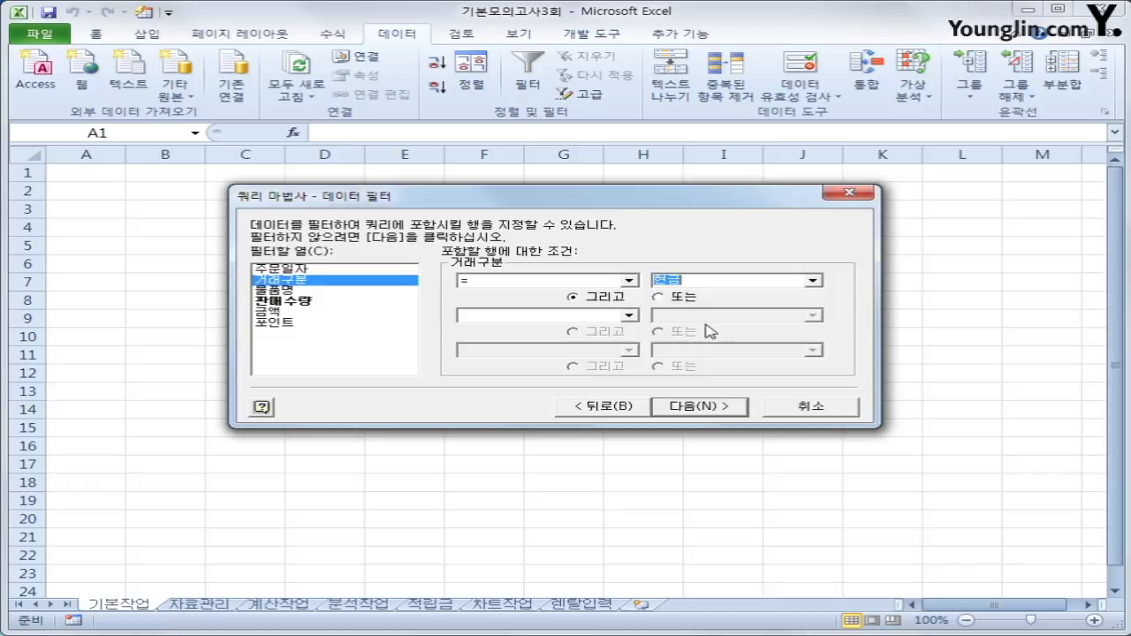
{"action": "left_click", "coordinate": [658, 297]}
{"action": "left_click", "coordinate": [587, 316]}
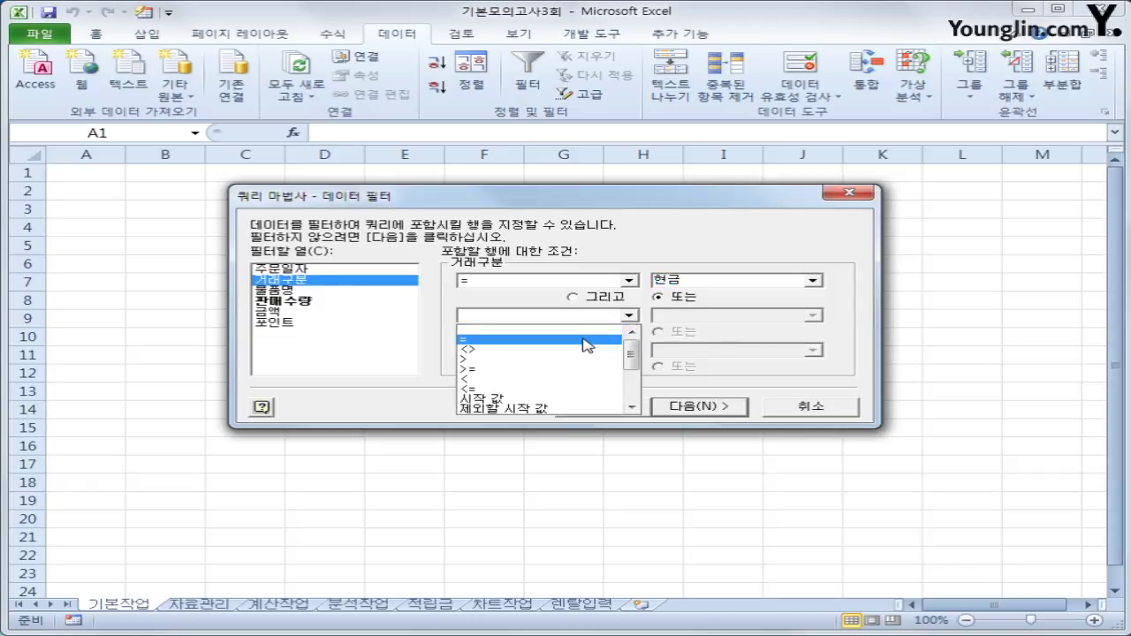
{"action": "left_click", "coordinate": [586, 341]}
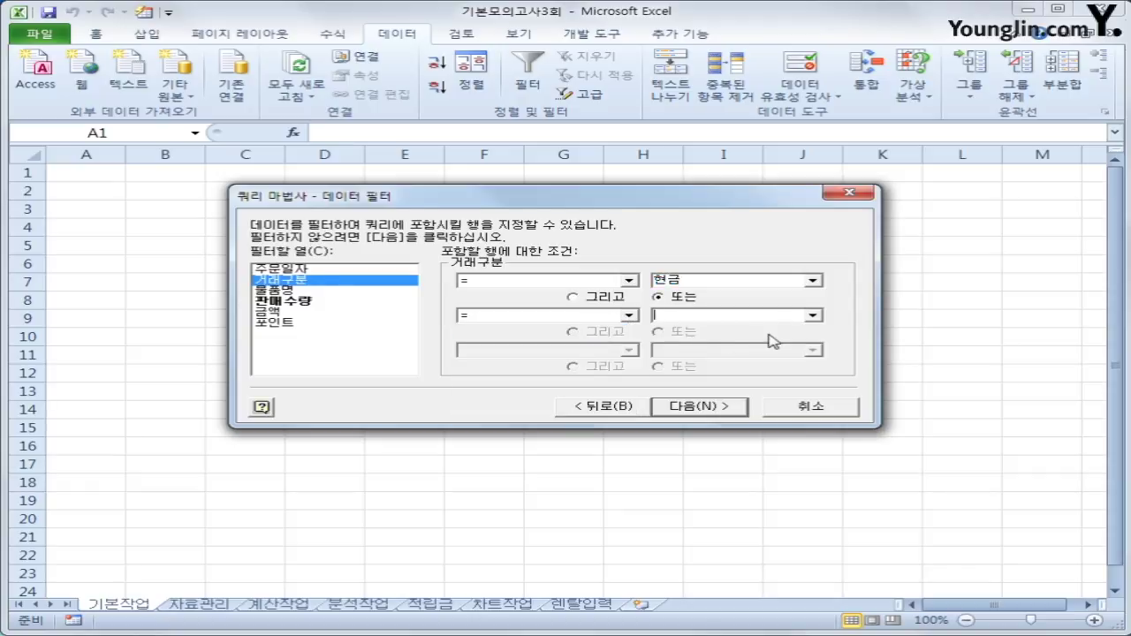
{"action": "left_click", "coordinate": [811, 318]}
{"action": "left_click", "coordinate": [797, 328]}
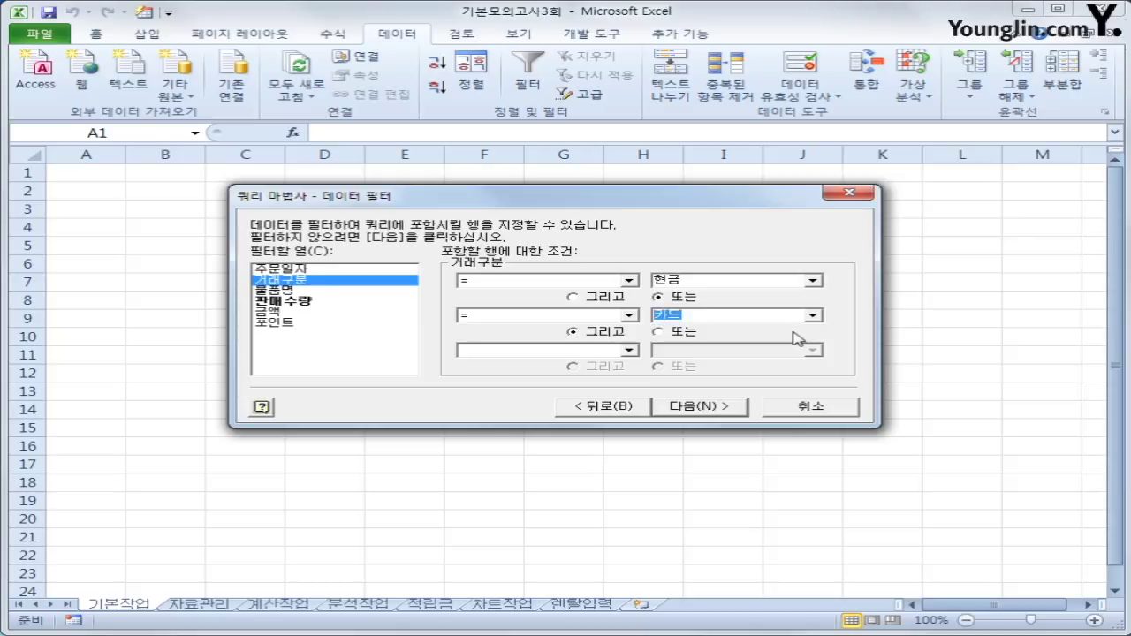
{"action": "left_click", "coordinate": [745, 411]}
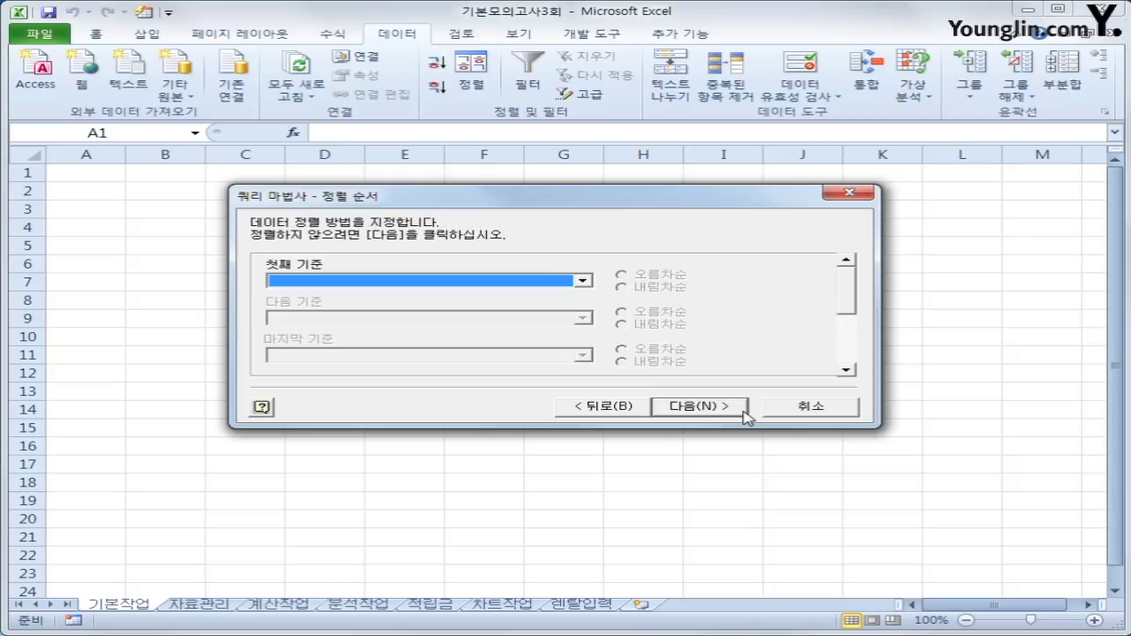
Sort descending by 거래구분 then 물품명, and finish the wizard returning data to Excel.
{"action": "left_click", "coordinate": [564, 283]}
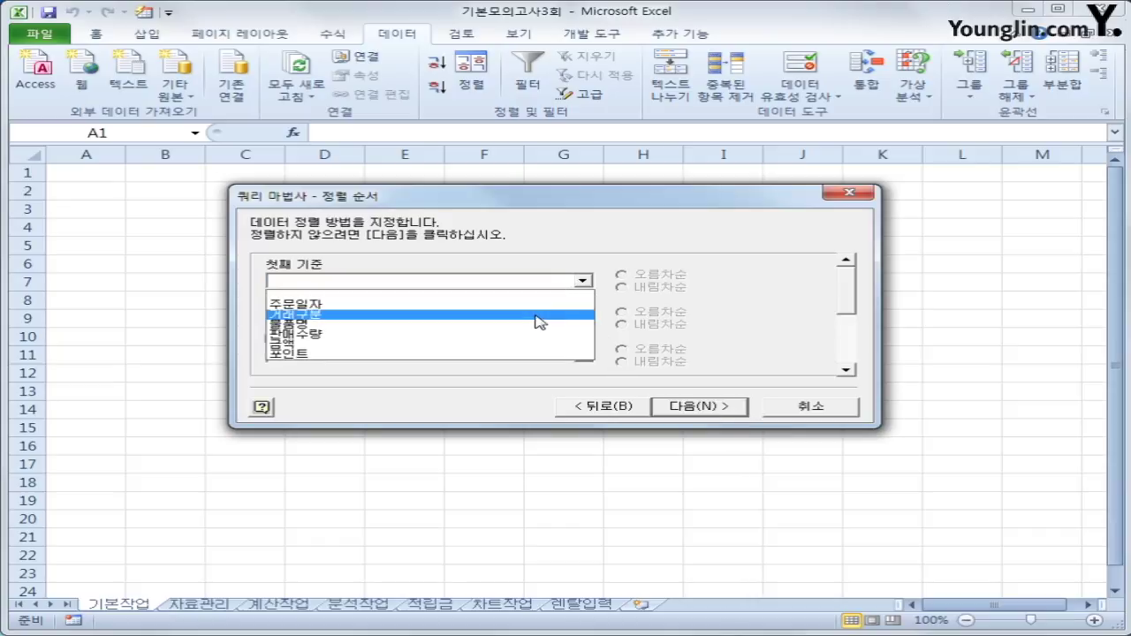
{"action": "left_click", "coordinate": [534, 316]}
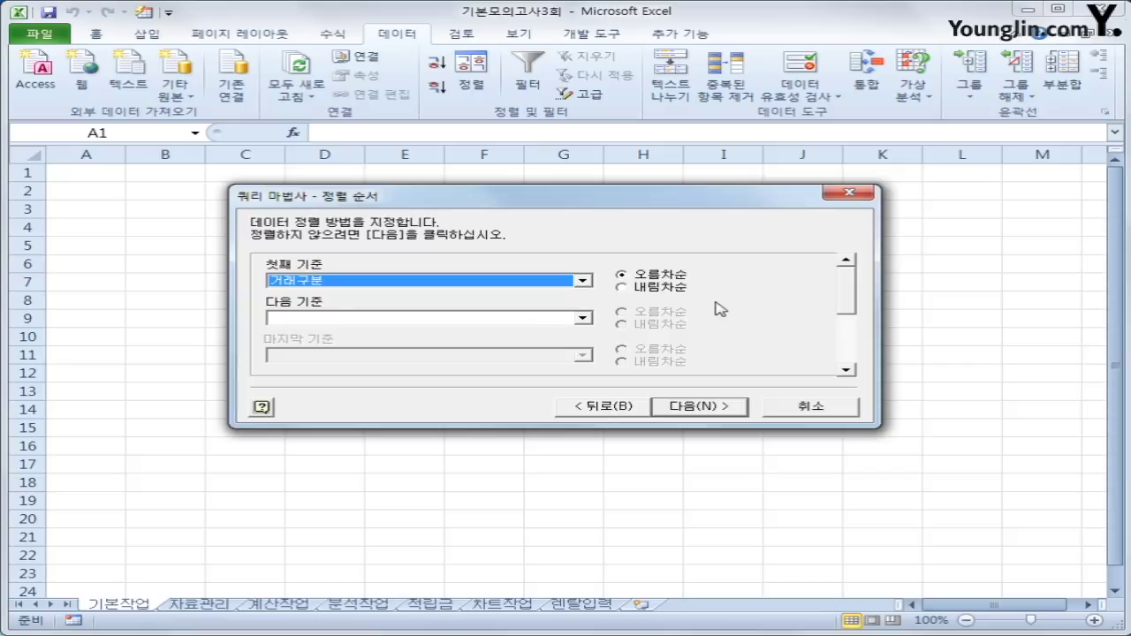
{"action": "left_click", "coordinate": [629, 289]}
{"action": "left_click", "coordinate": [576, 319]}
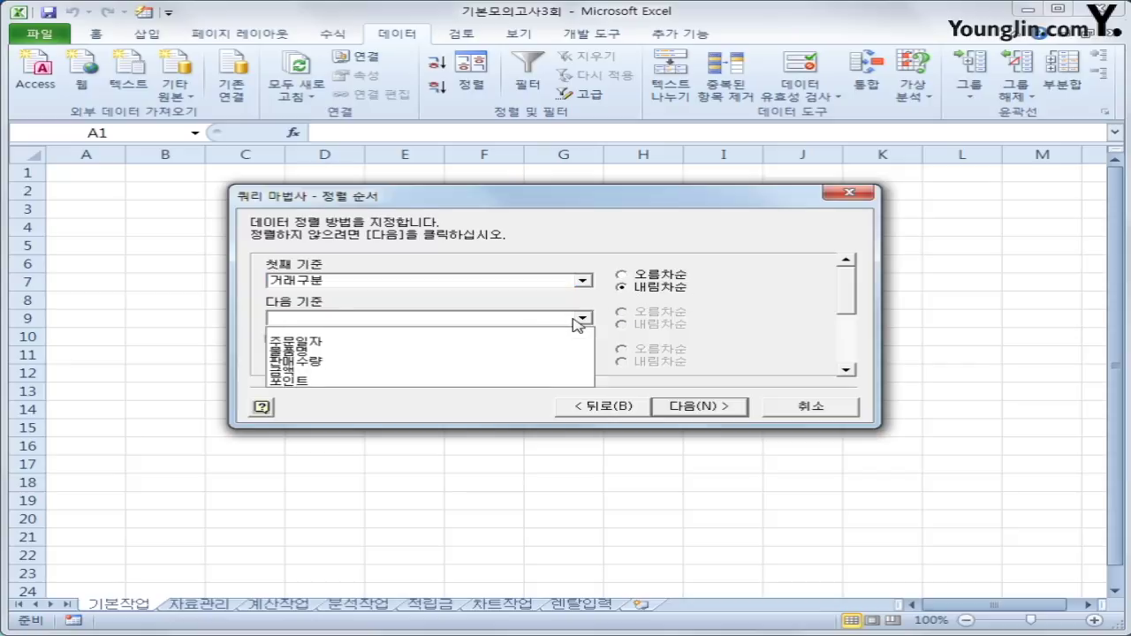
{"action": "left_click", "coordinate": [541, 351]}
{"action": "left_click", "coordinate": [651, 326]}
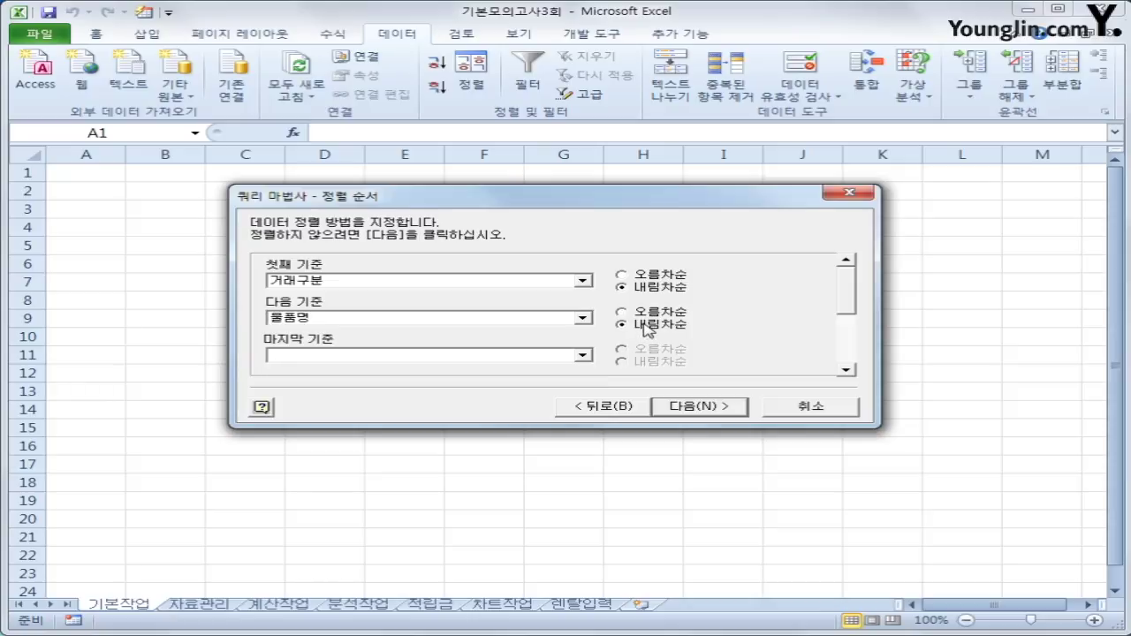
{"action": "left_click", "coordinate": [718, 411]}
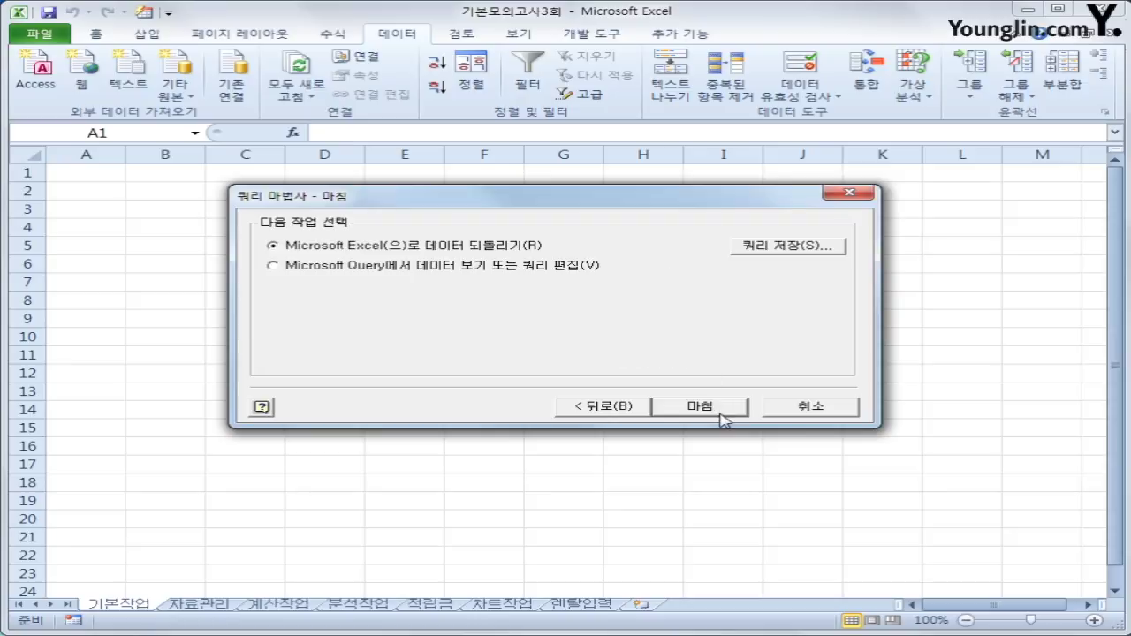
{"action": "left_click", "coordinate": [720, 413]}
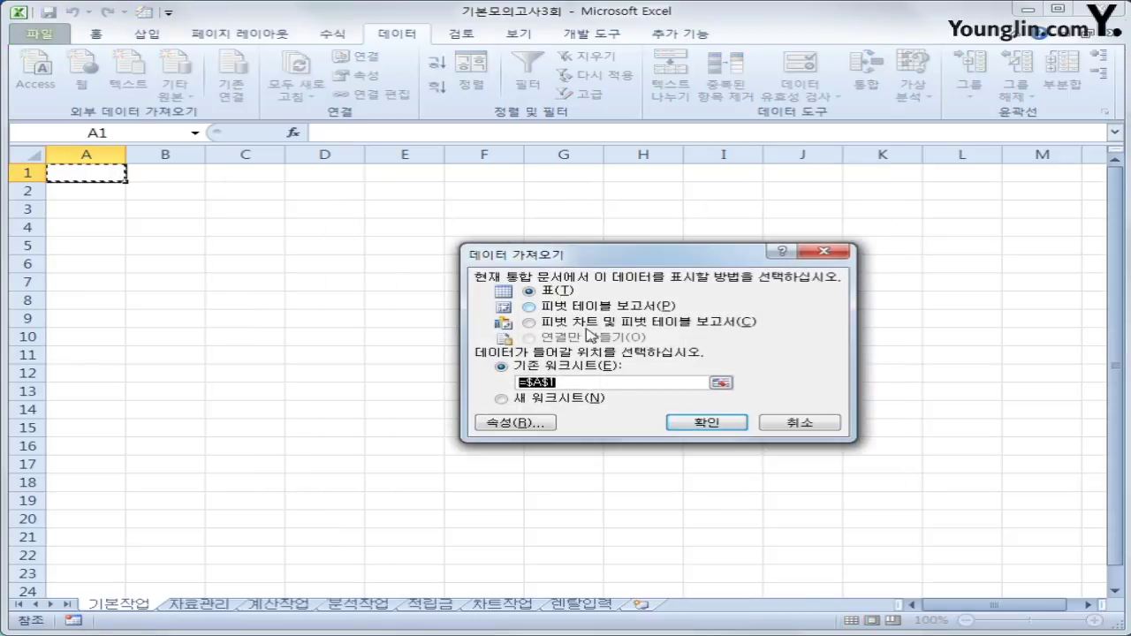
Import the query results as a table at A1, then convert the table to a normal range.
{"action": "left_click", "coordinate": [730, 424]}
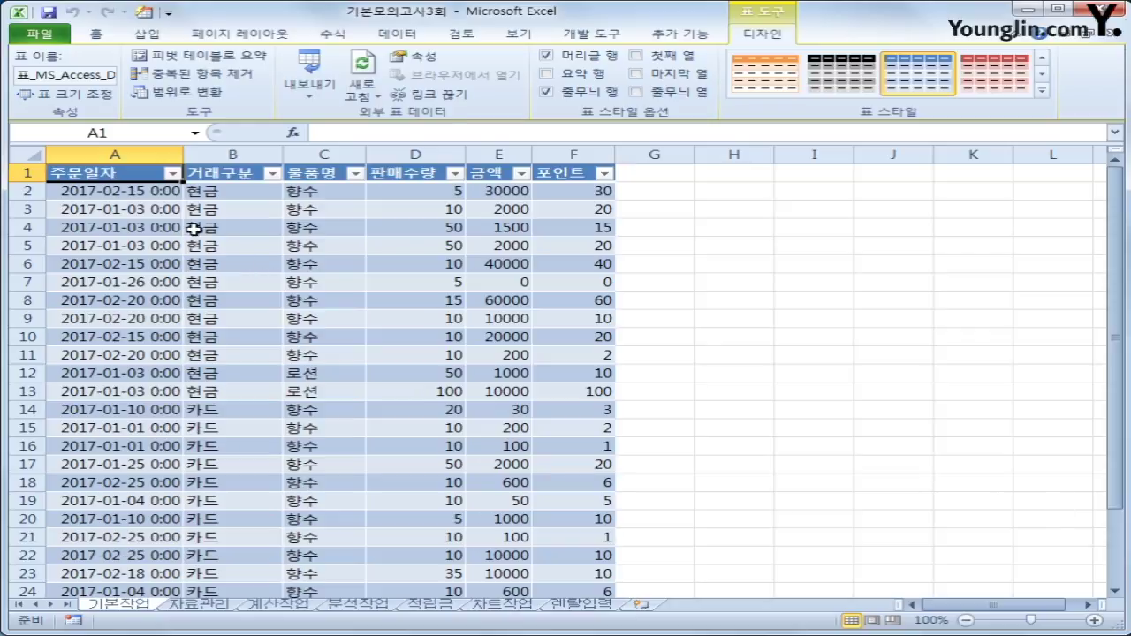
{"action": "left_click", "coordinate": [164, 96]}
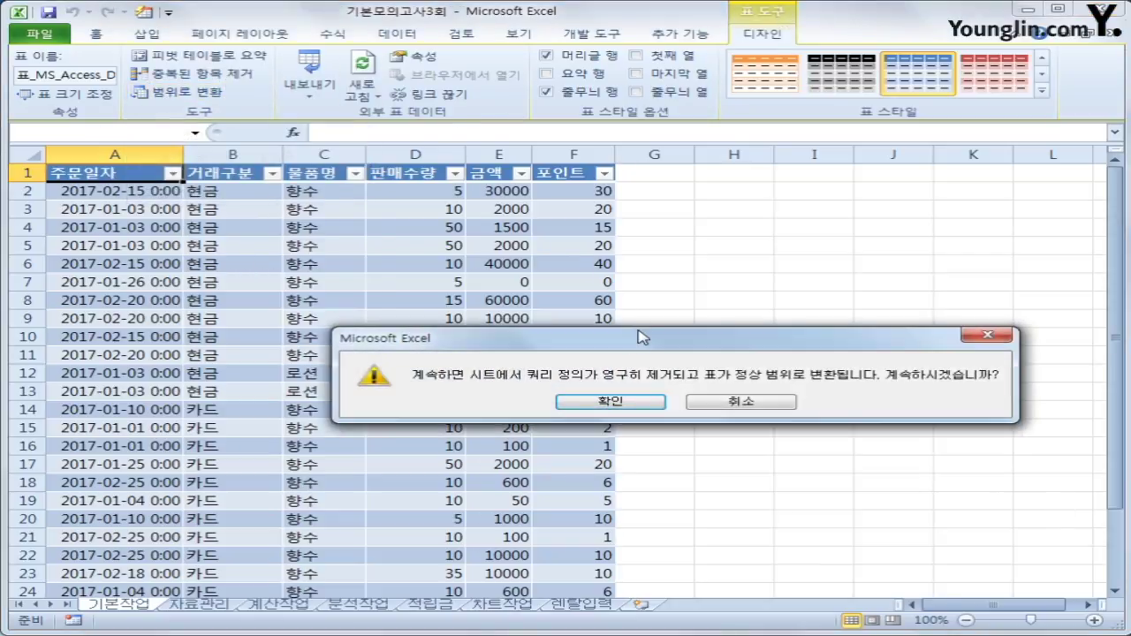
{"action": "left_click_drag", "start_coordinate": [638, 332], "coordinate": [603, 295]}
{"action": "left_click", "coordinate": [578, 353]}
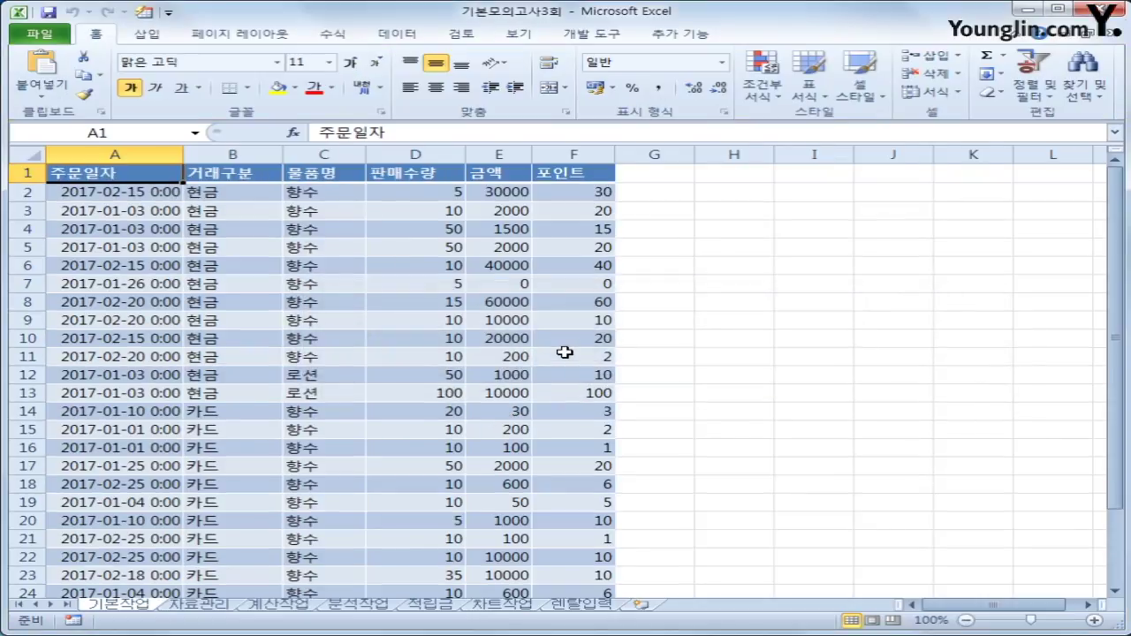
On 자료관리, copy the 상품명 header and 향수 into B38:B39.
{"action": "left_click", "coordinate": [200, 605]}
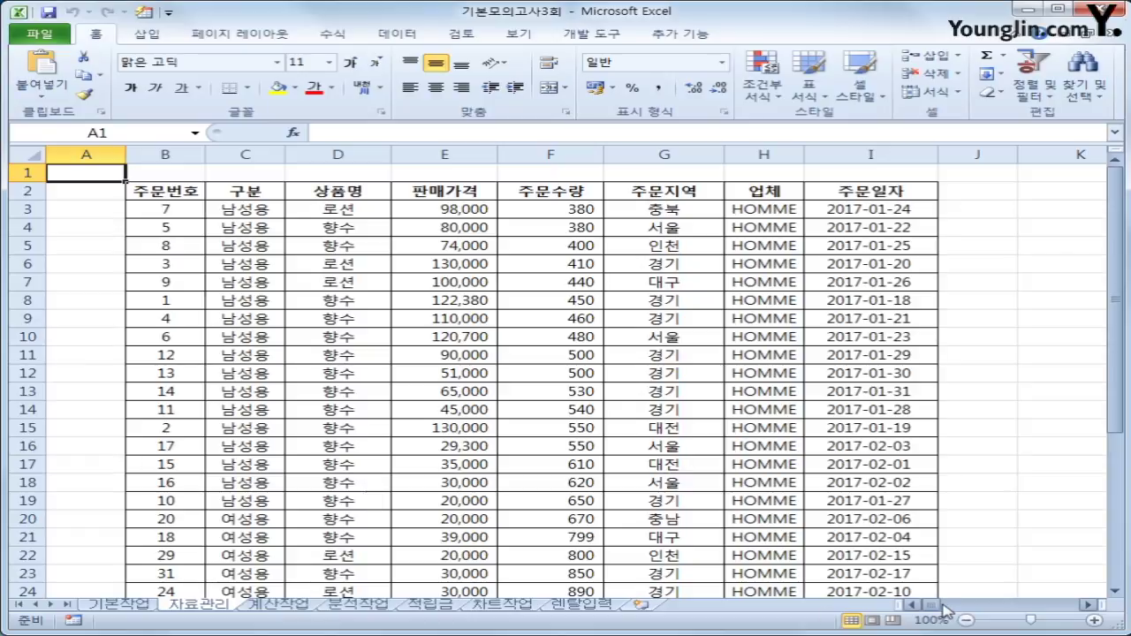
{"action": "scroll", "coordinate": [653, 440], "scroll_direction": "down", "scroll_amount": 5}
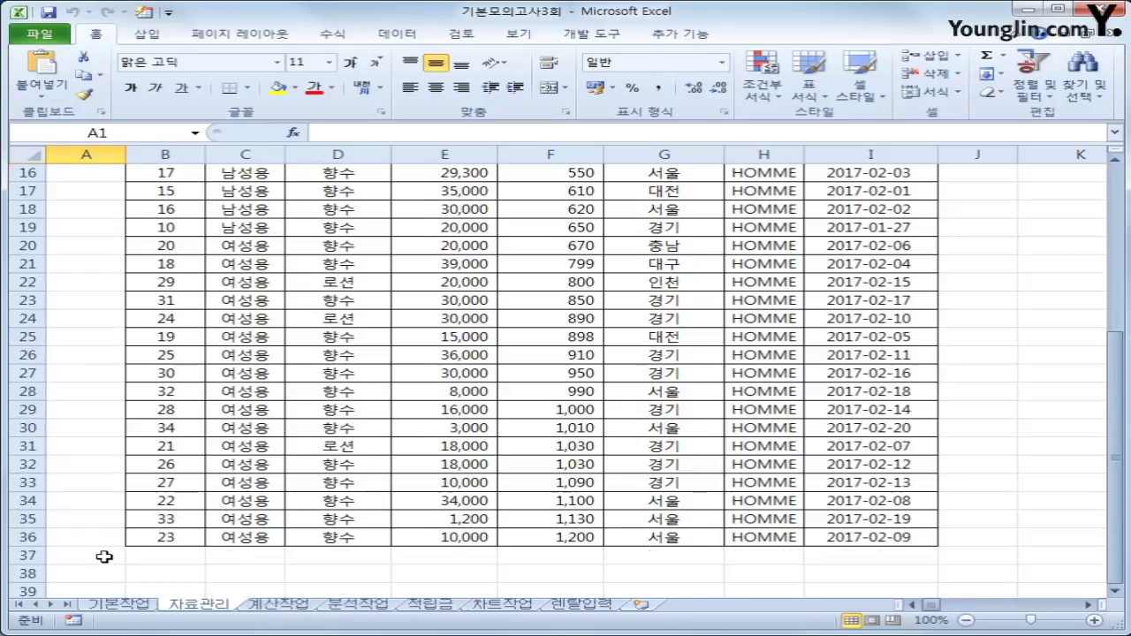
{"action": "left_click", "coordinate": [169, 574]}
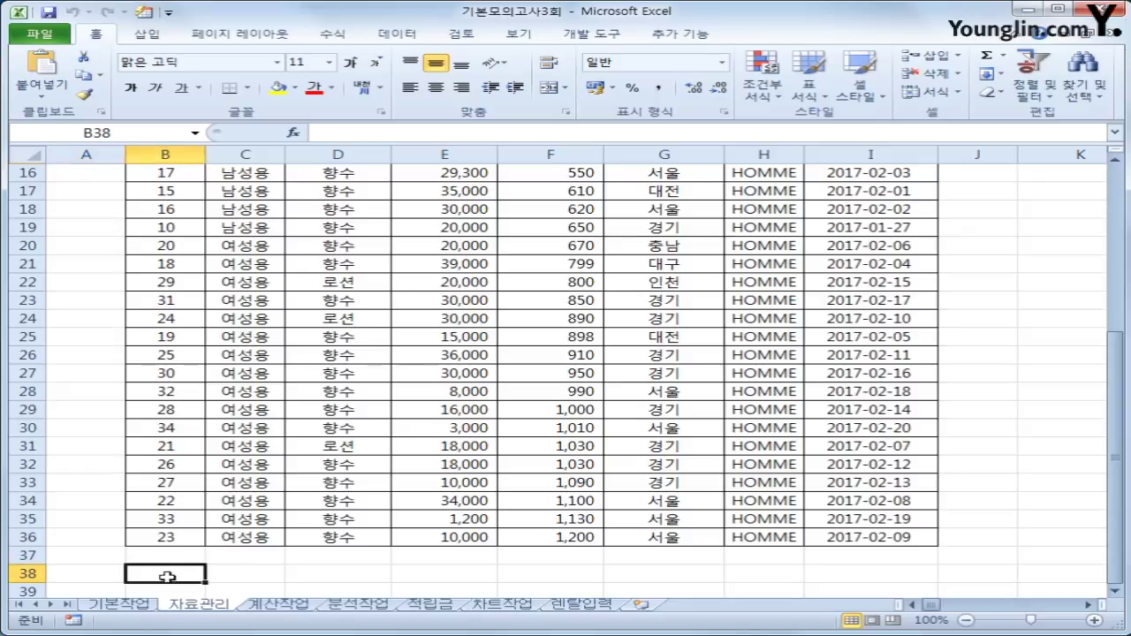
{"action": "scroll", "coordinate": [203, 583], "scroll_direction": "up", "scroll_amount": 5}
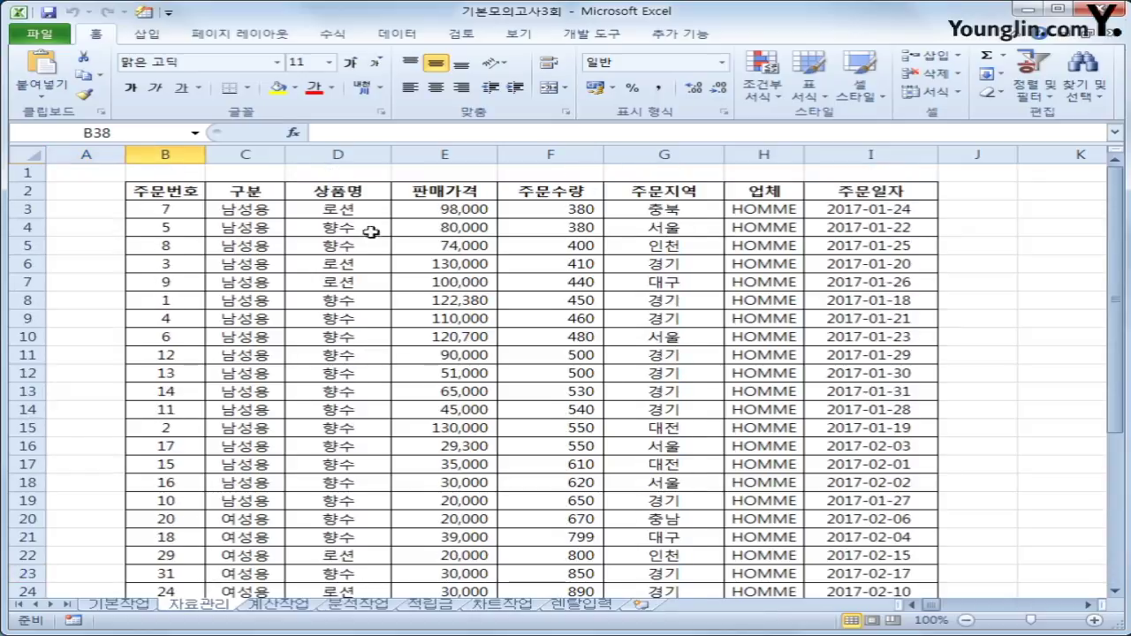
{"action": "left_click", "coordinate": [350, 194]}
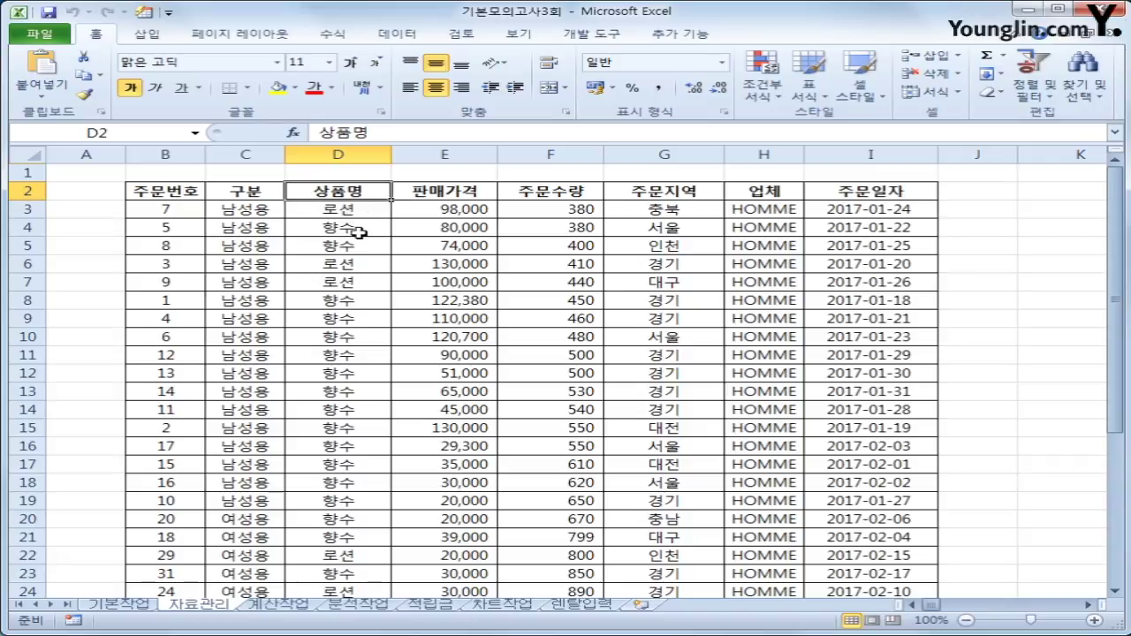
{"action": "left_click", "coordinate": [359, 232], "text": "ctrl"}
{"action": "key", "text": "ctrl+c"}
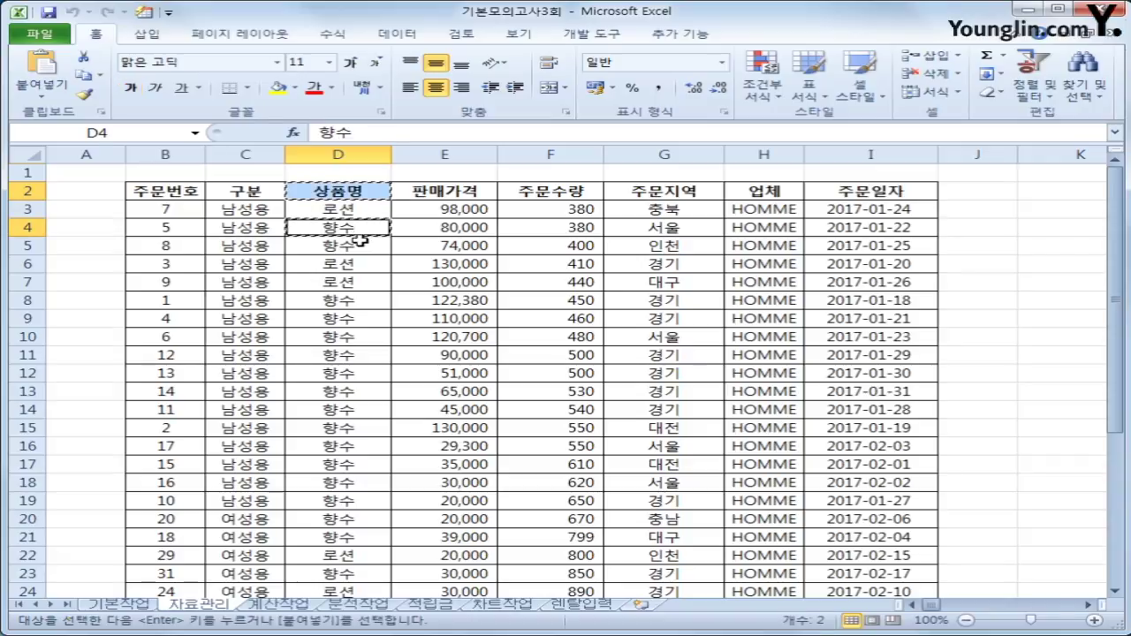
{"action": "scroll", "coordinate": [307, 429], "scroll_direction": "down", "scroll_amount": 3}
{"action": "scroll", "coordinate": [308, 428], "scroll_direction": "down", "scroll_amount": 5}
{"action": "left_click", "coordinate": [185, 409]}
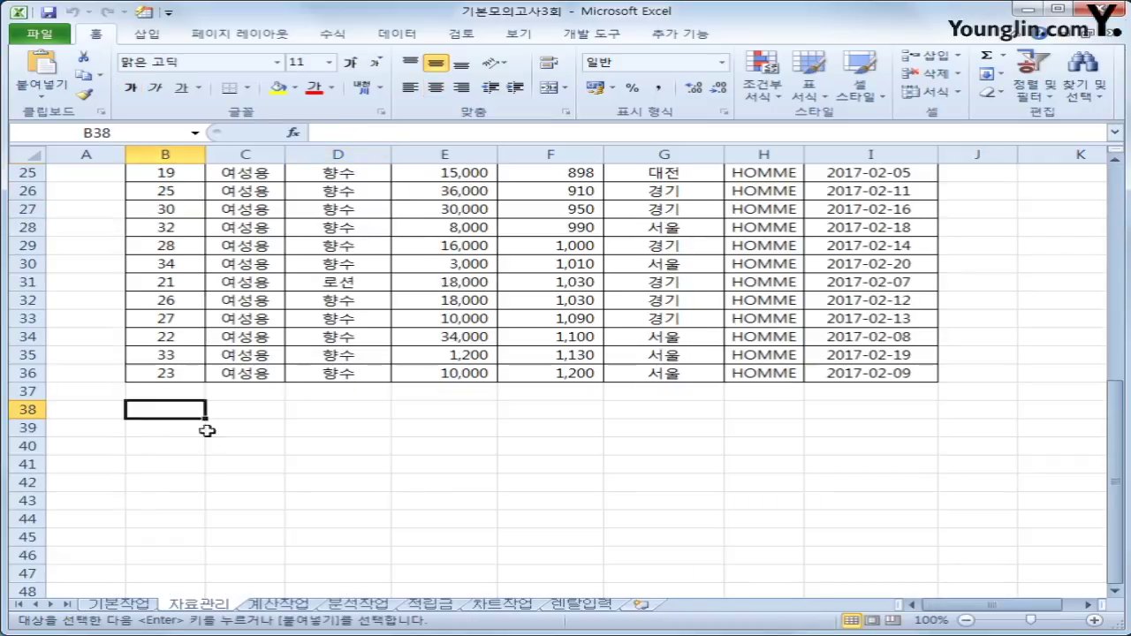
{"action": "key", "text": "ctrl+v"}
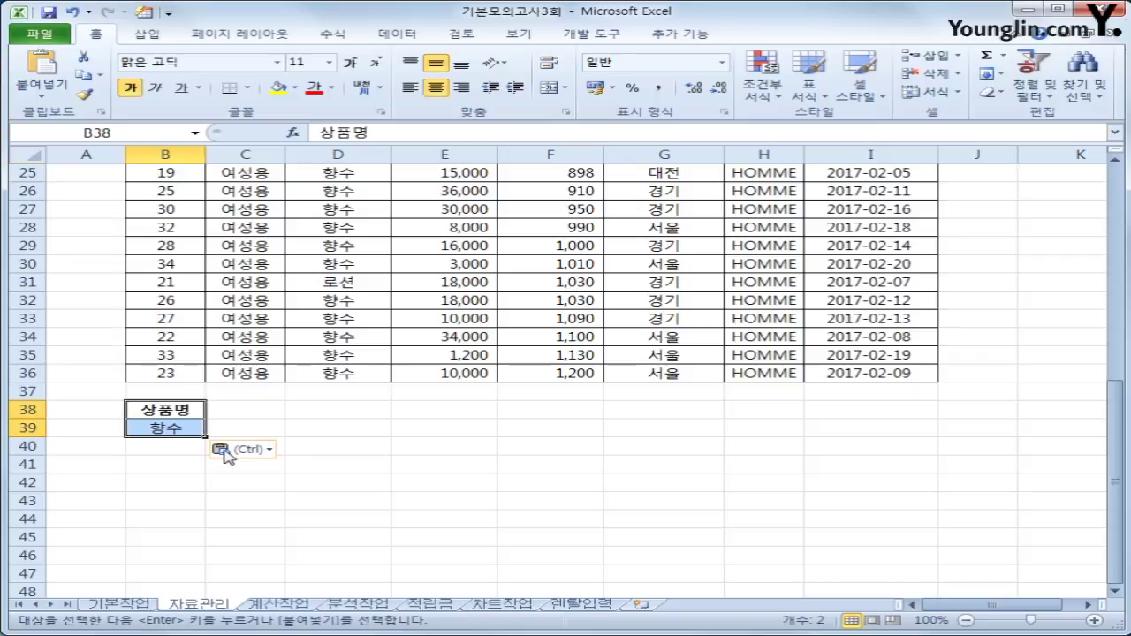
Paste 판매가격 and 주문수량 headers into C38:D38 and enter <=50000 in C39.
{"action": "scroll", "coordinate": [467, 447], "scroll_direction": "up", "scroll_amount": 8}
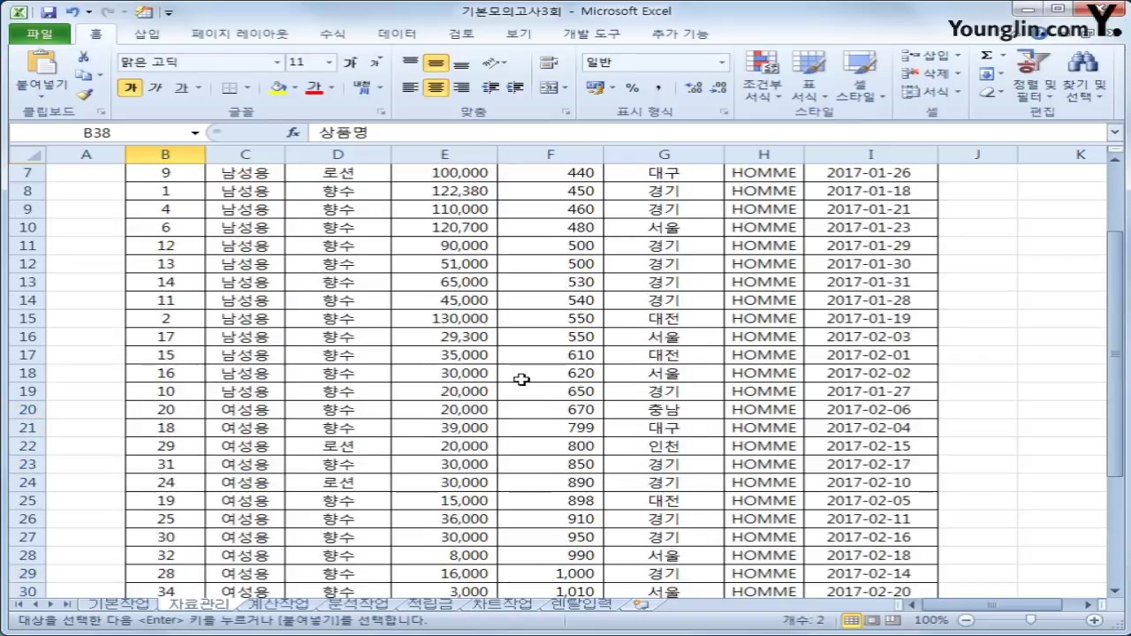
{"action": "left_click", "coordinate": [455, 192]}
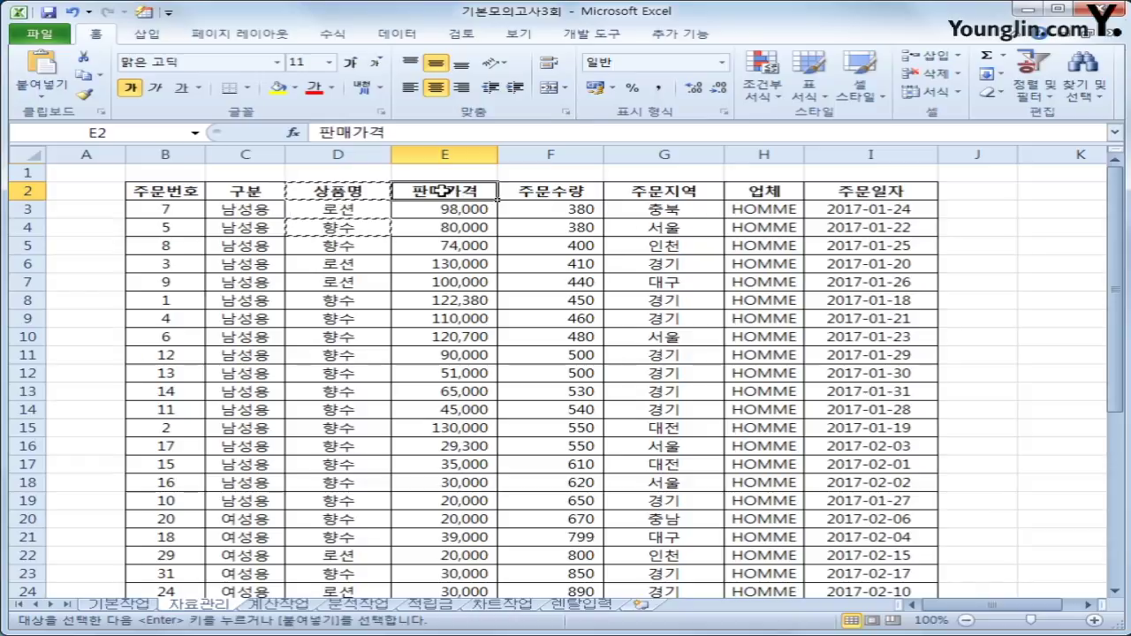
{"action": "left_click", "coordinate": [527, 192], "text": "ctrl"}
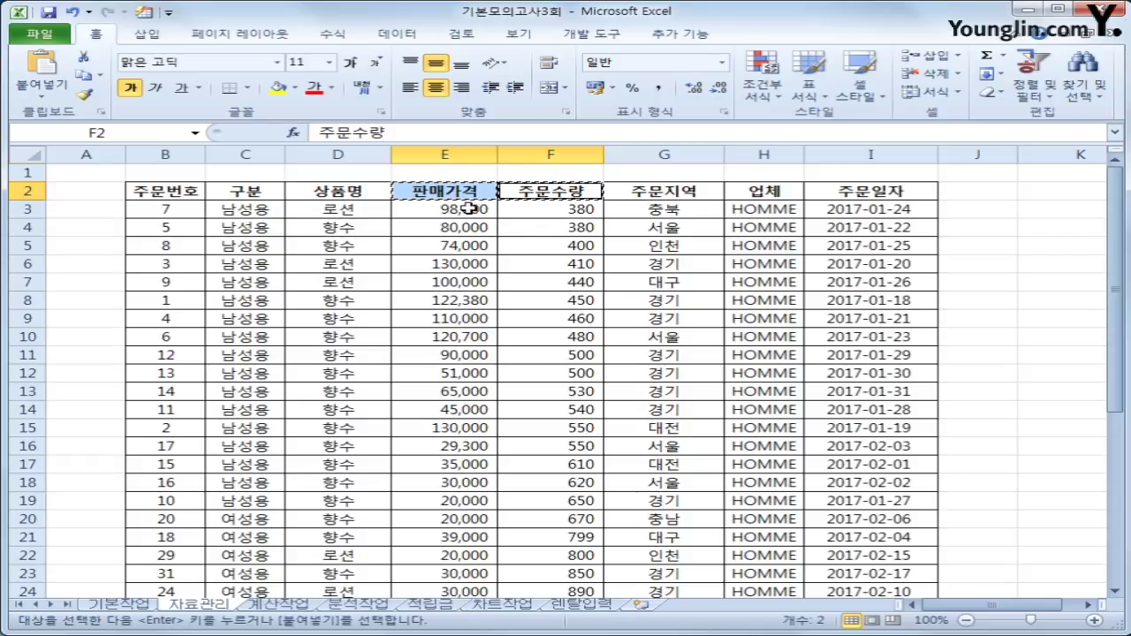
{"action": "scroll", "coordinate": [291, 459], "scroll_direction": "down", "scroll_amount": 8}
{"action": "left_click", "coordinate": [236, 410]}
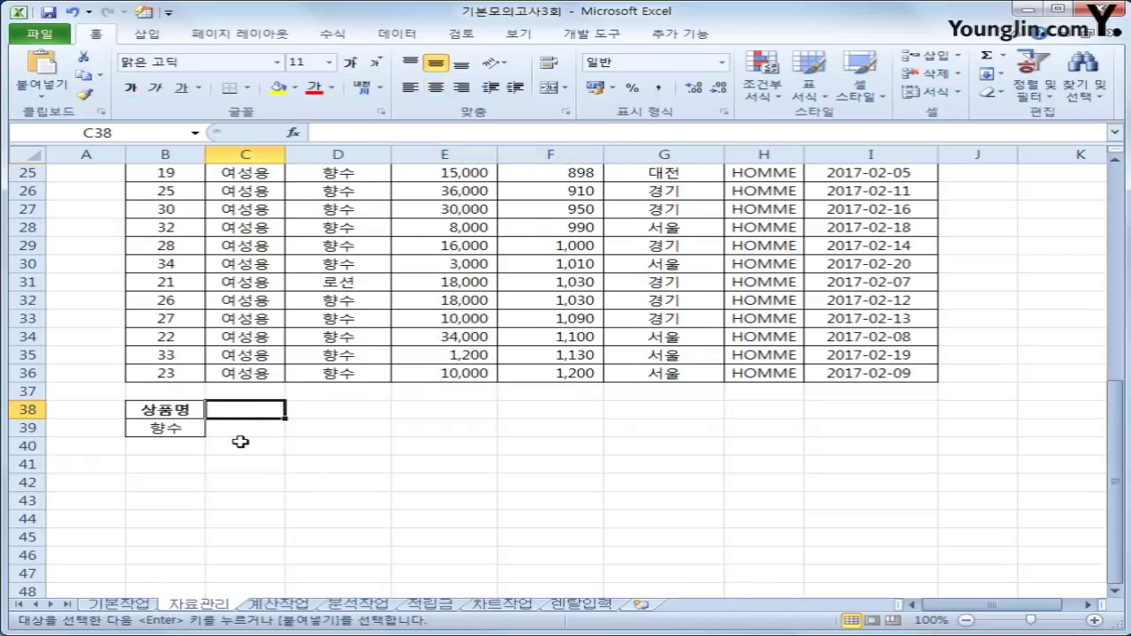
{"action": "key", "text": "ctrl+v"}
{"action": "left_click", "coordinate": [166, 427]}
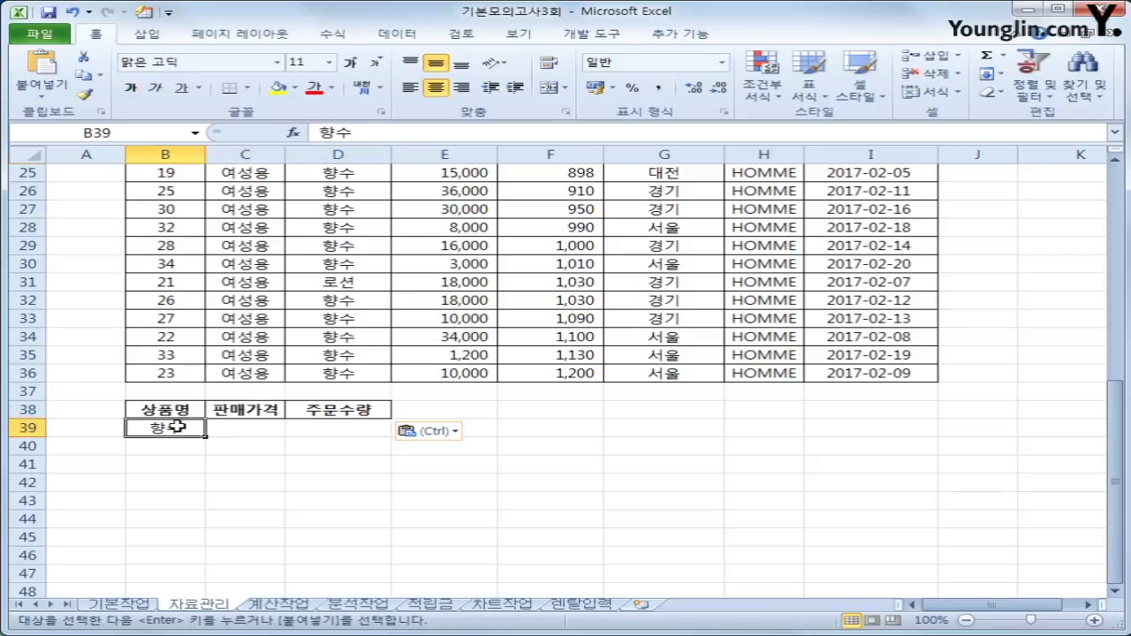
{"action": "left_click", "coordinate": [252, 427]}
{"action": "type", "text": "<="}
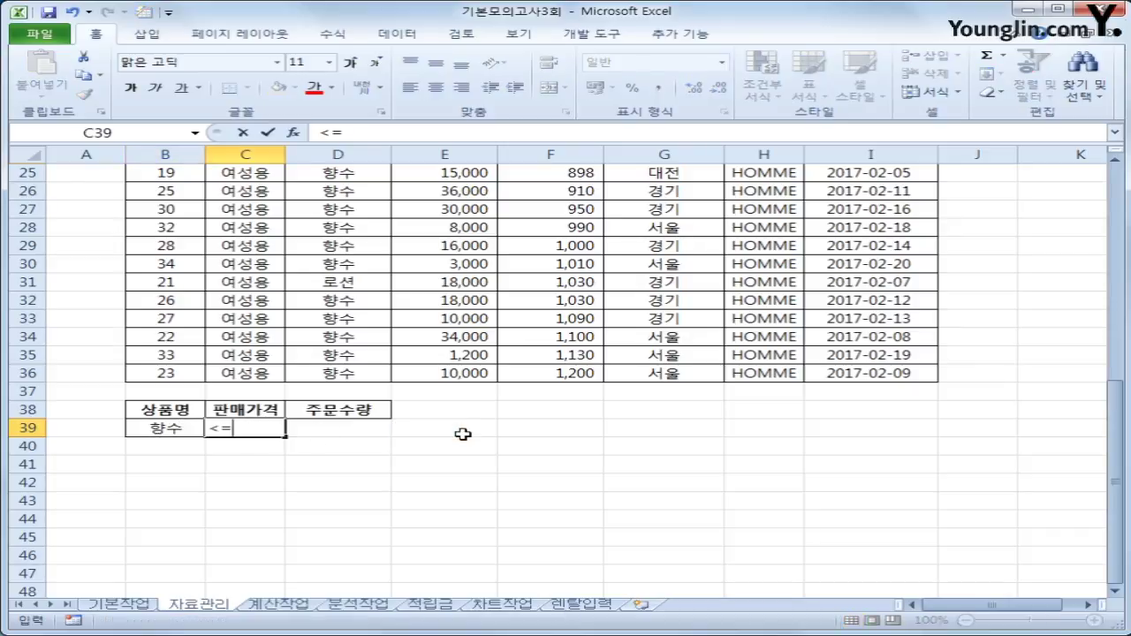
{"action": "type", "text": "50000"}
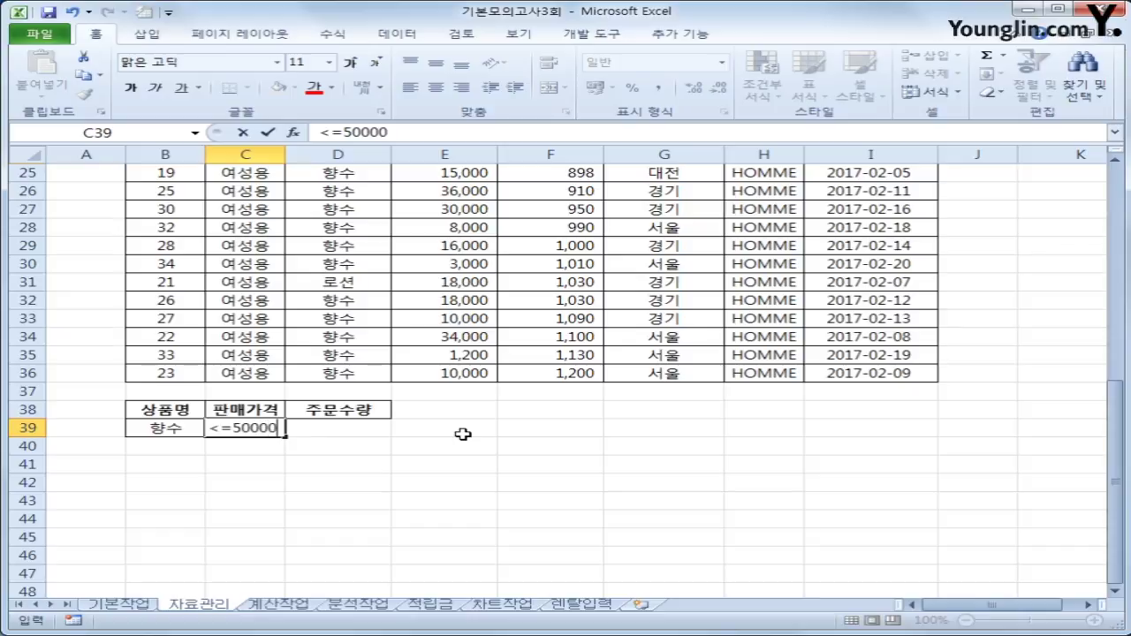
{"action": "key", "text": "Tab"}
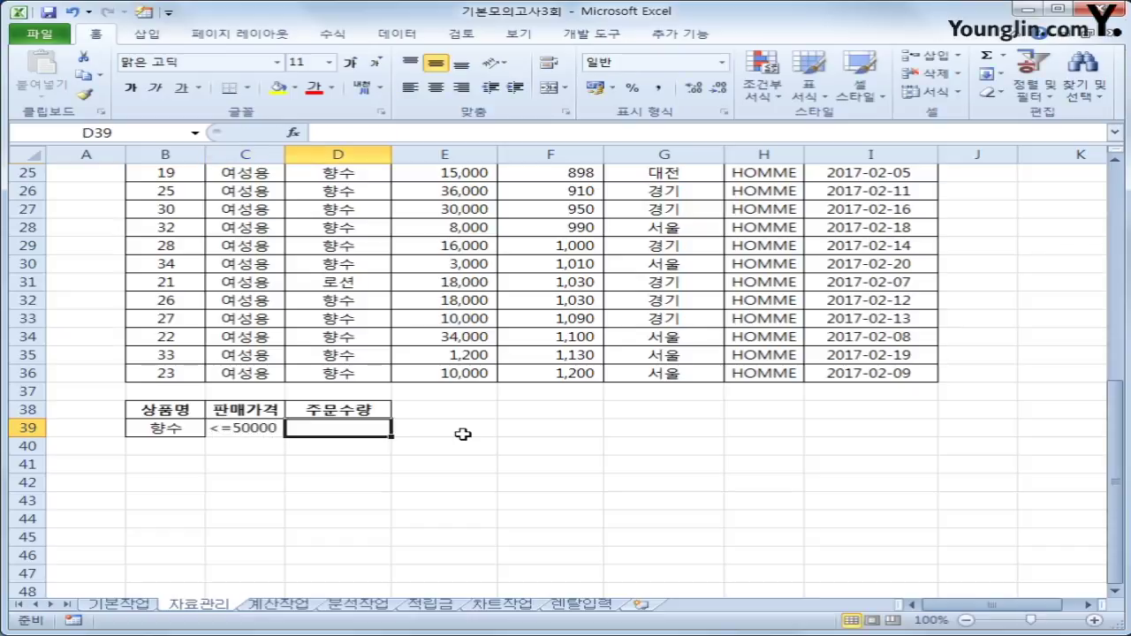
Add a second 주문수량 header in E38 with conditions >=800 in D39 and <=1000 in E39.
{"action": "left_click", "coordinate": [377, 413]}
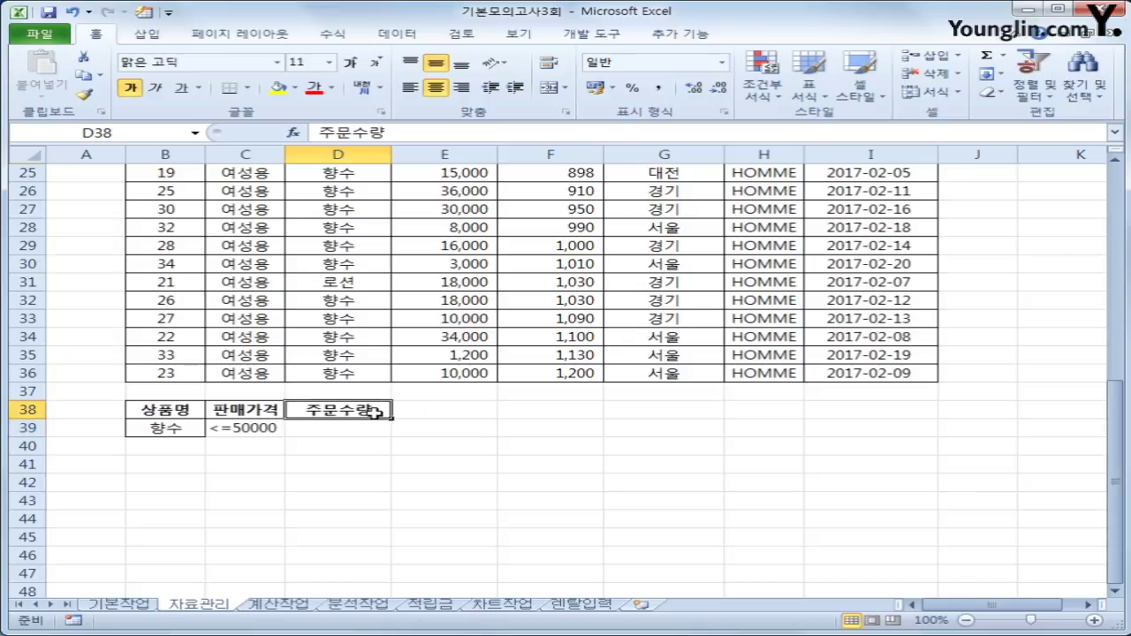
{"action": "key", "text": "ctrl+c"}
{"action": "left_click", "coordinate": [424, 412]}
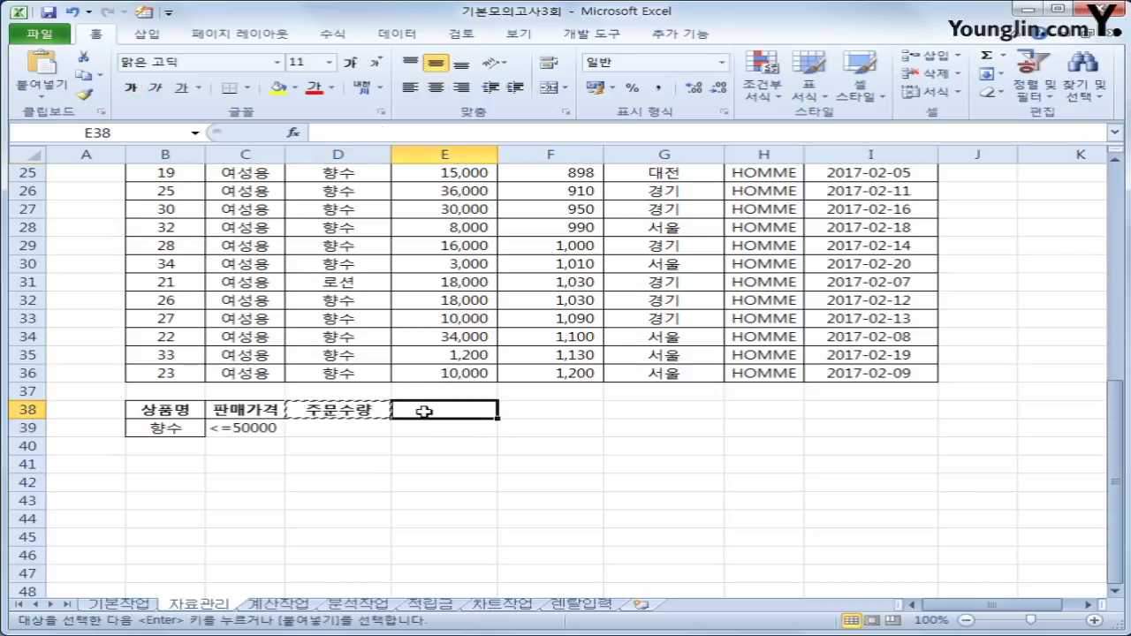
{"action": "key", "text": "ctrl+v"}
{"action": "left_click", "coordinate": [351, 425]}
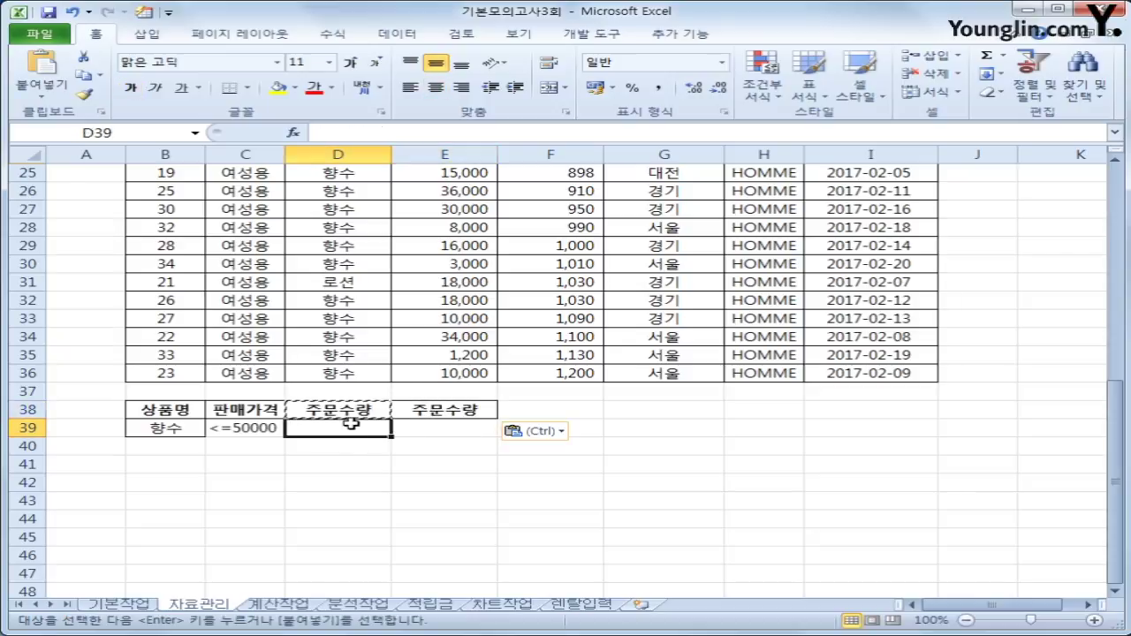
{"action": "type", "text": ">=800"}
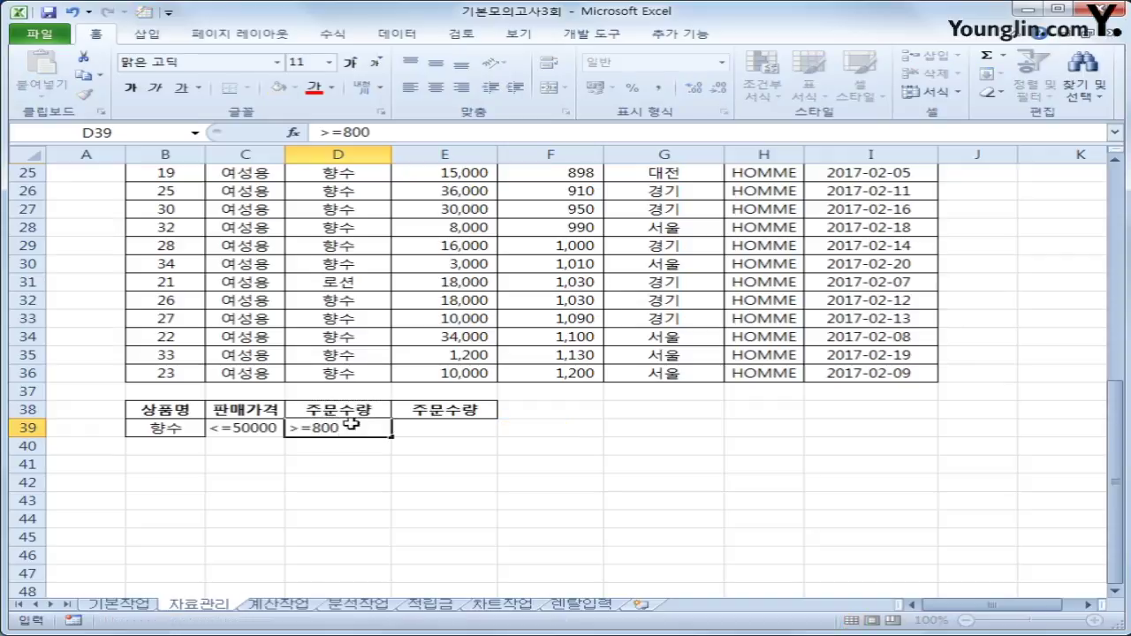
{"action": "key", "text": "Tab"}
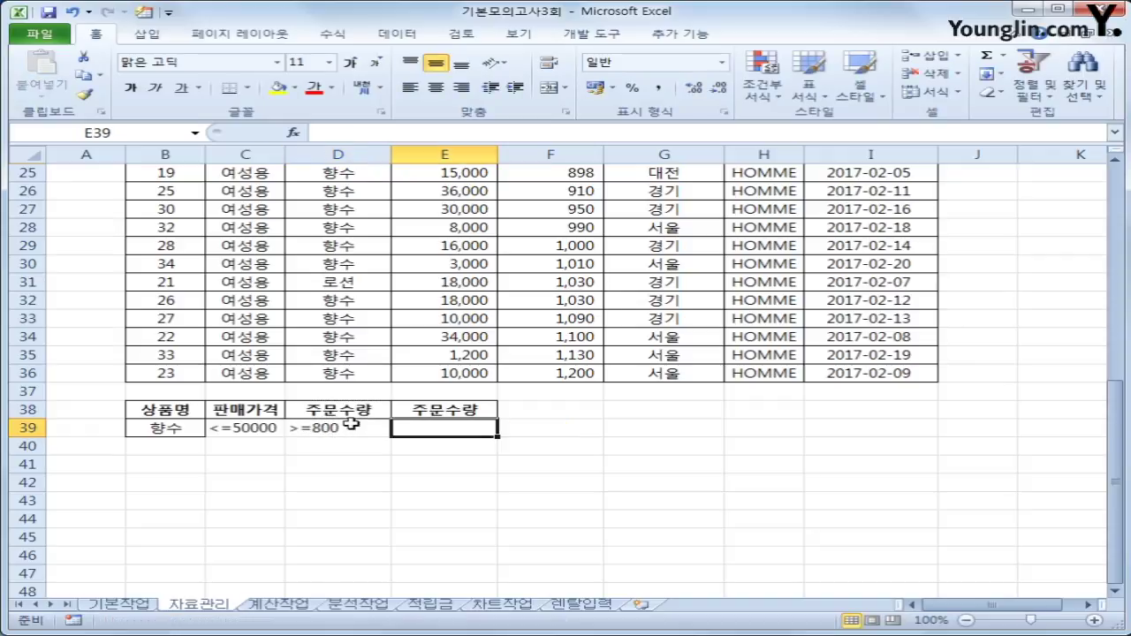
{"action": "type", "text": "<=1000"}
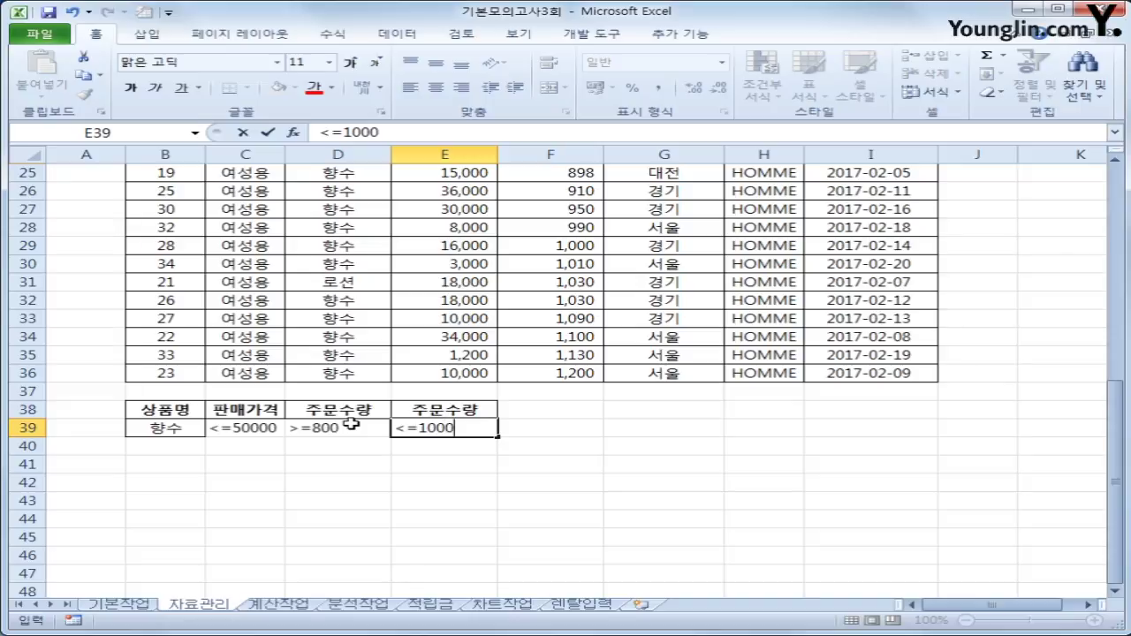
{"action": "key", "text": "Return"}
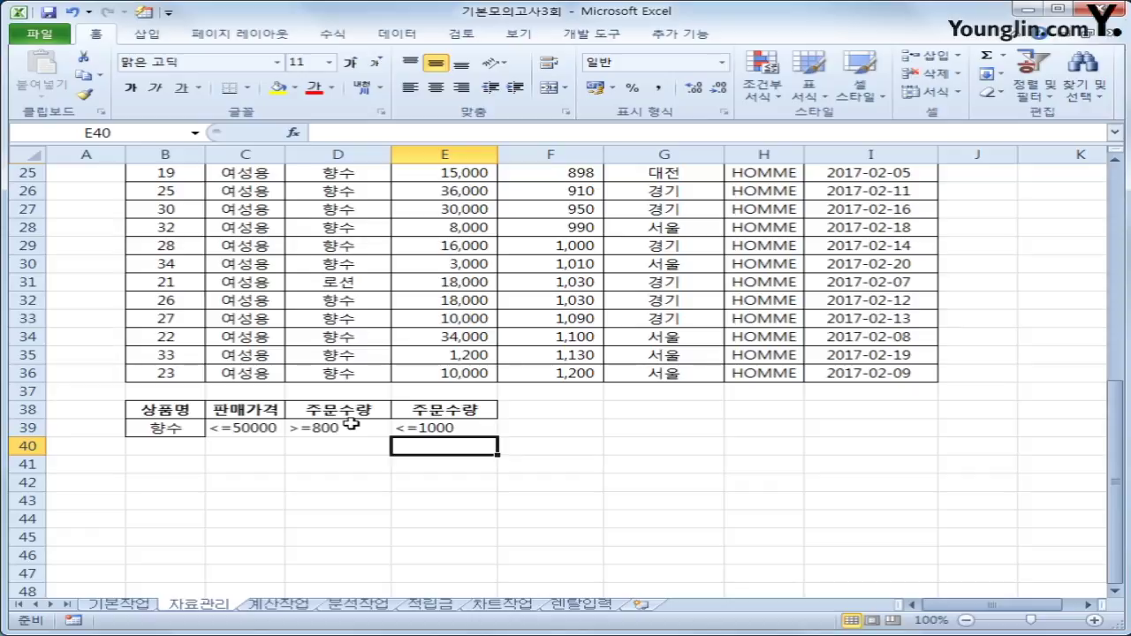
{"action": "left_click_drag", "start_coordinate": [167, 409], "coordinate": [435, 427]}
{"action": "left_click", "coordinate": [439, 428]}
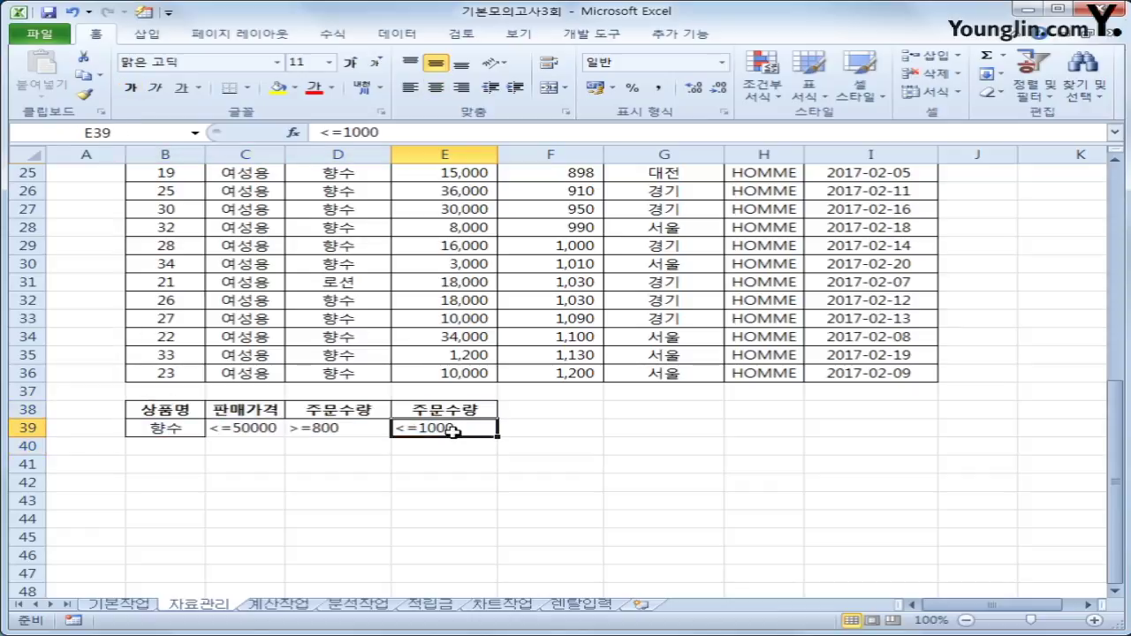
{"action": "scroll", "coordinate": [618, 415], "scroll_direction": "up", "scroll_amount": 8}
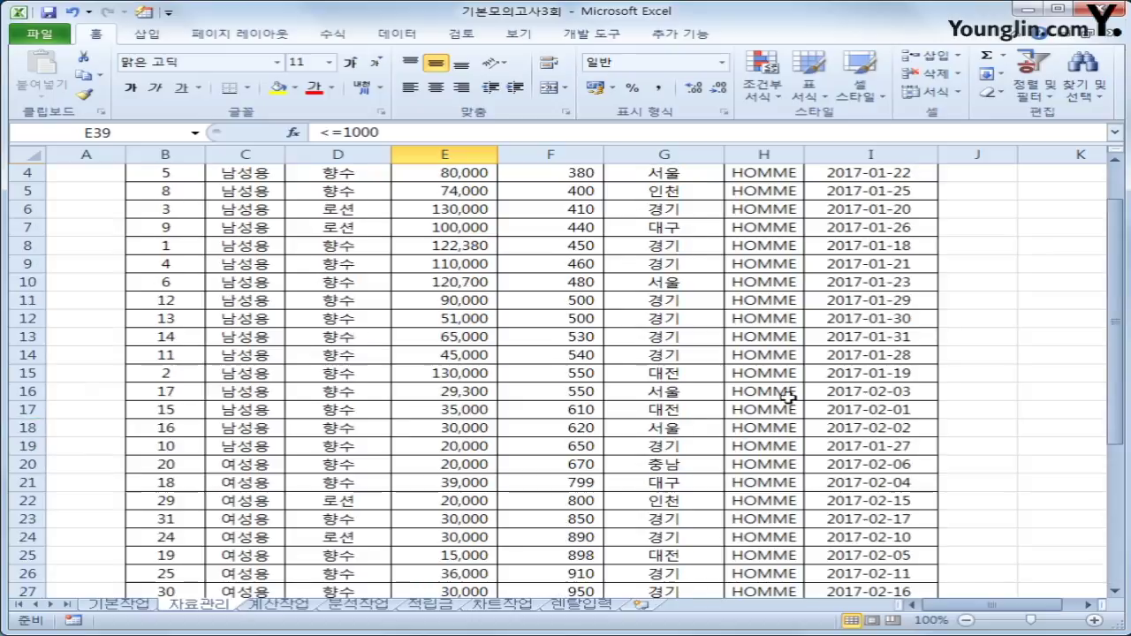
Paste the 주문지역 header at F38 and move its 서울 value down to F40.
{"action": "left_click", "coordinate": [667, 191]}
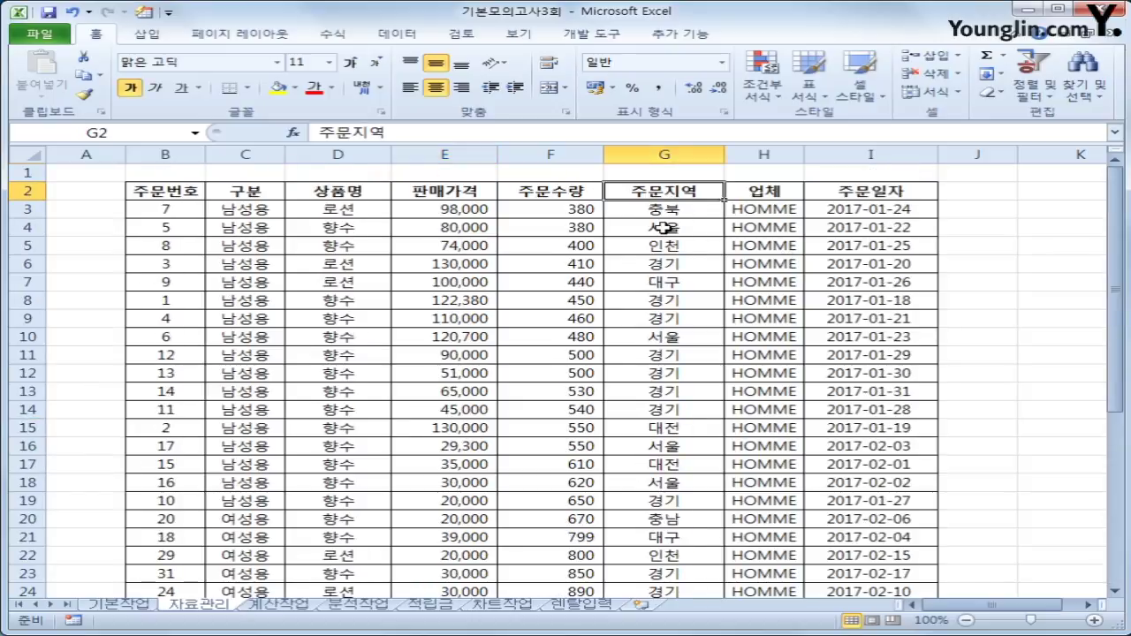
{"action": "left_click", "coordinate": [664, 227], "text": "ctrl"}
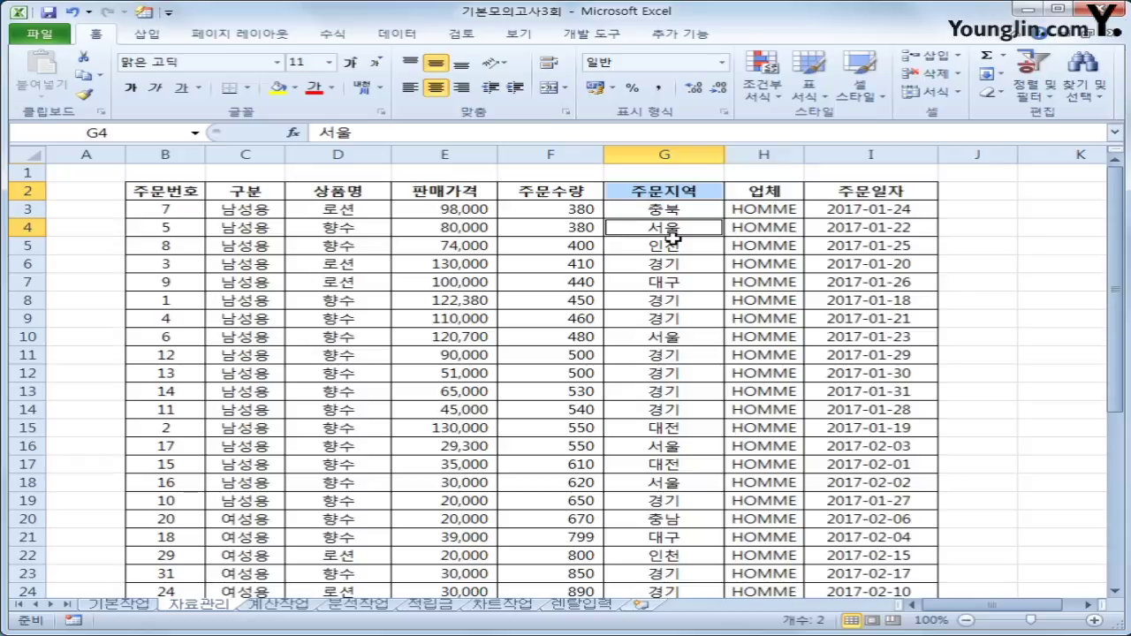
{"action": "key", "text": "ctrl+c"}
{"action": "scroll", "coordinate": [500, 404], "scroll_direction": "down", "scroll_amount": 9}
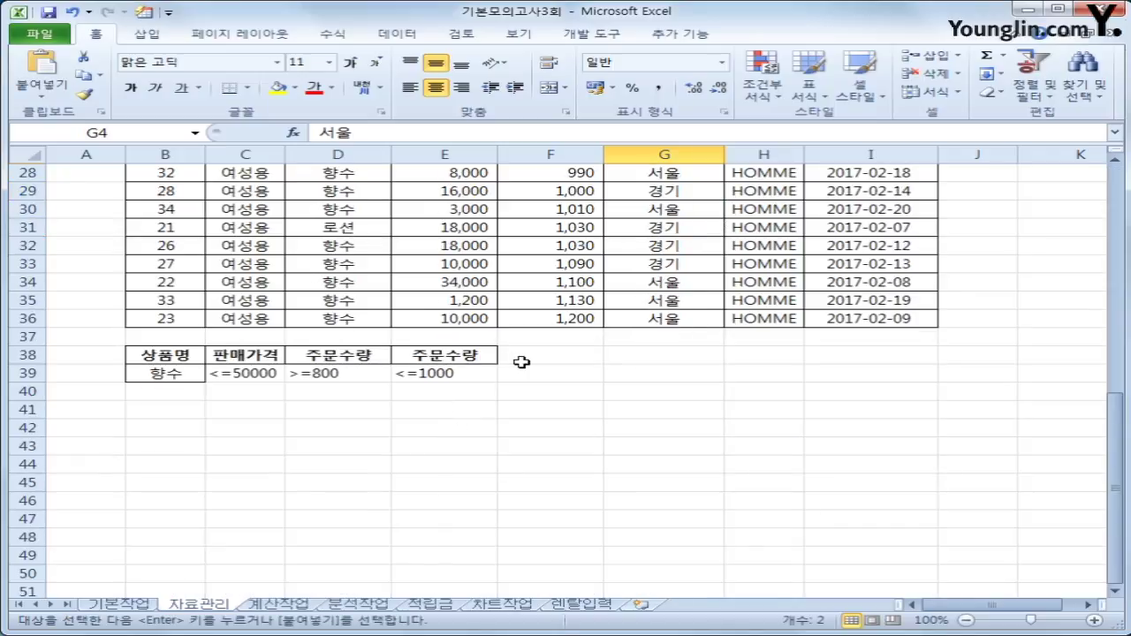
{"action": "left_click", "coordinate": [519, 359]}
{"action": "key", "text": "ctrl+v"}
{"action": "left_click", "coordinate": [543, 376]}
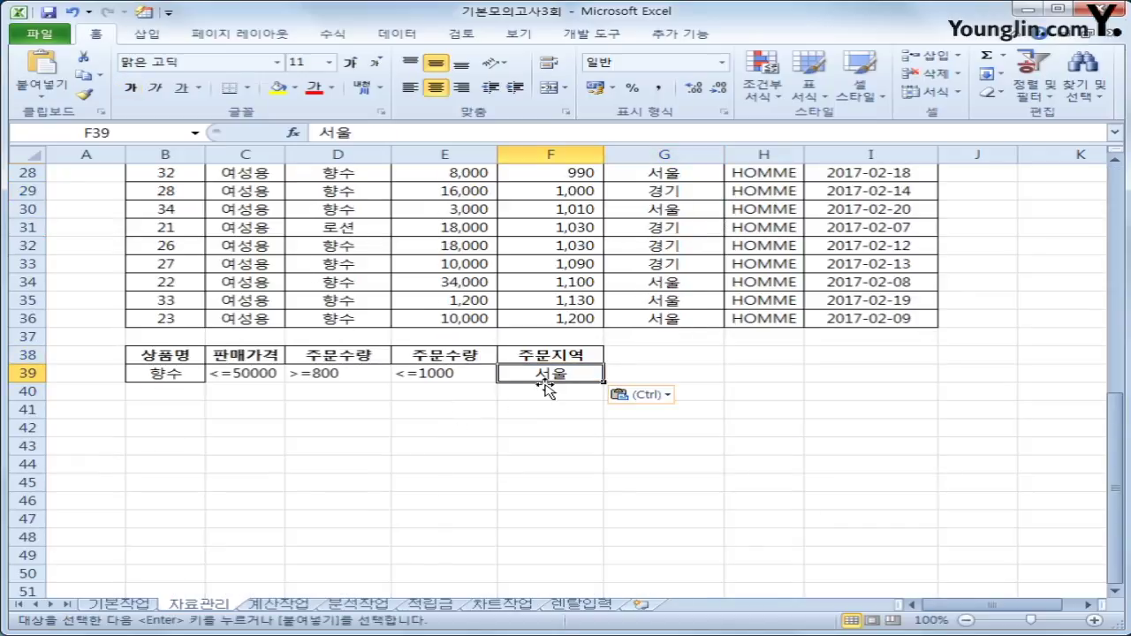
{"action": "left_click_drag", "start_coordinate": [547, 388], "coordinate": [543, 402]}
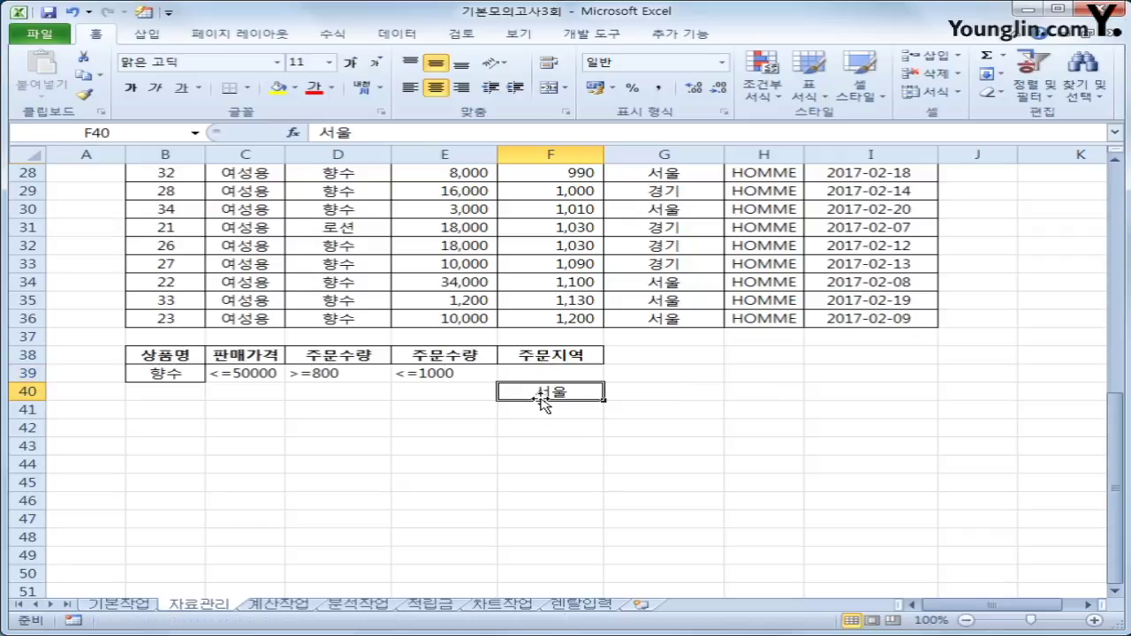
{"action": "left_click_drag", "start_coordinate": [165, 373], "coordinate": [449, 381]}
{"action": "left_click", "coordinate": [536, 392]}
{"action": "scroll", "coordinate": [558, 440], "scroll_direction": "up", "scroll_amount": 4}
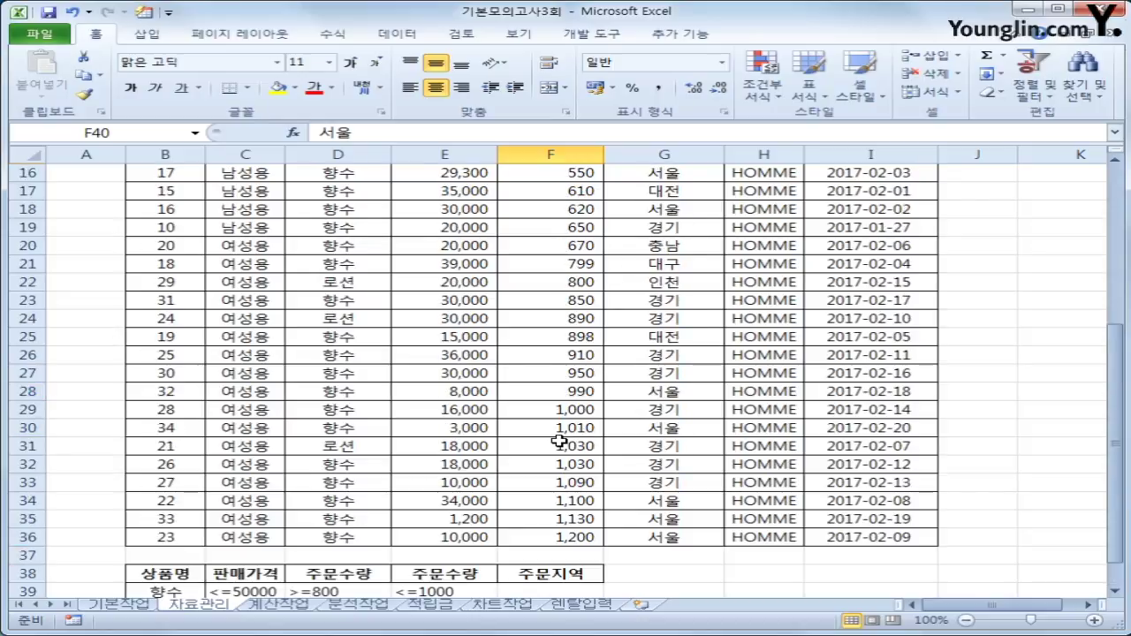
{"action": "scroll", "coordinate": [558, 440], "scroll_direction": "up", "scroll_amount": 5}
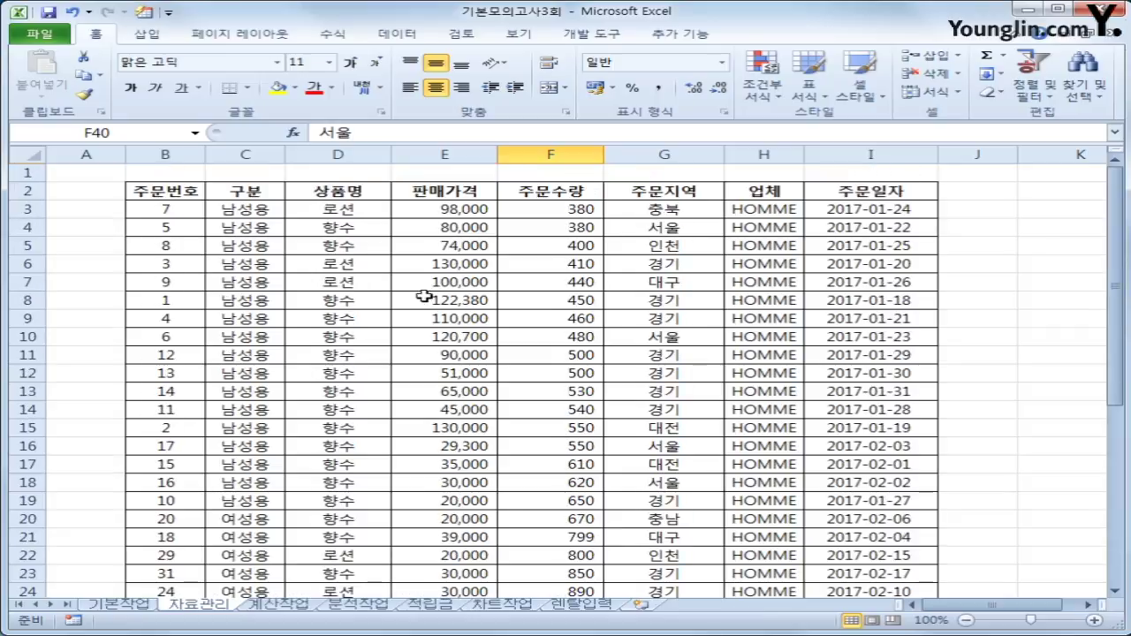
Copy the 주문번호, 상품명, 판매가격, 주문수량, 주문지역 and 주문일자 headers into B43:G43.
{"action": "left_click", "coordinate": [178, 194]}
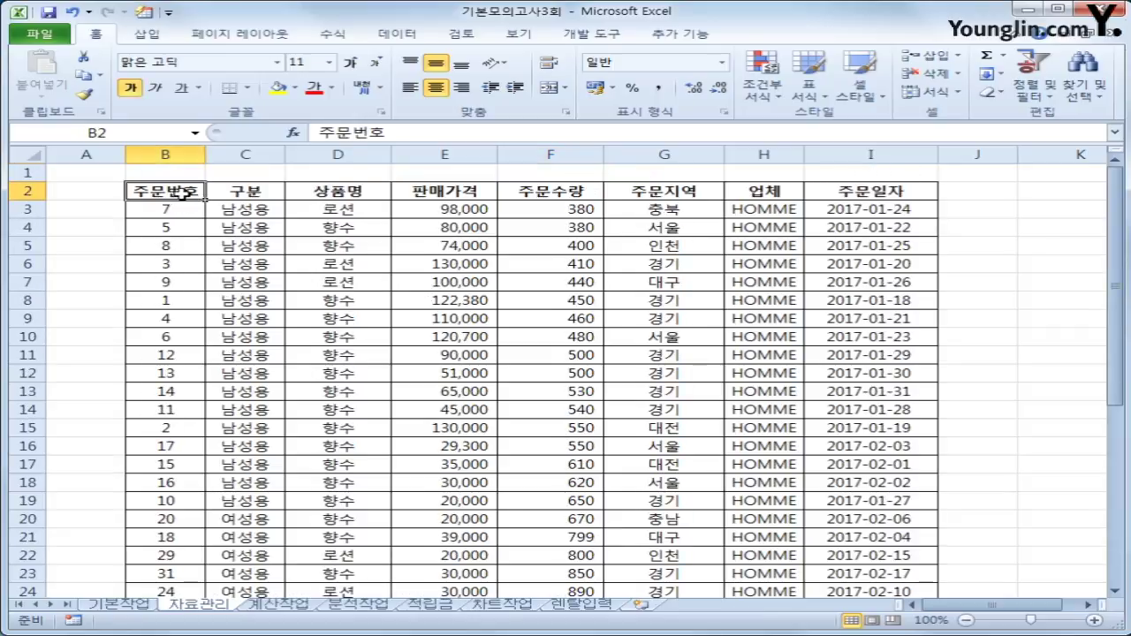
{"action": "left_click", "coordinate": [347, 189], "text": "ctrl"}
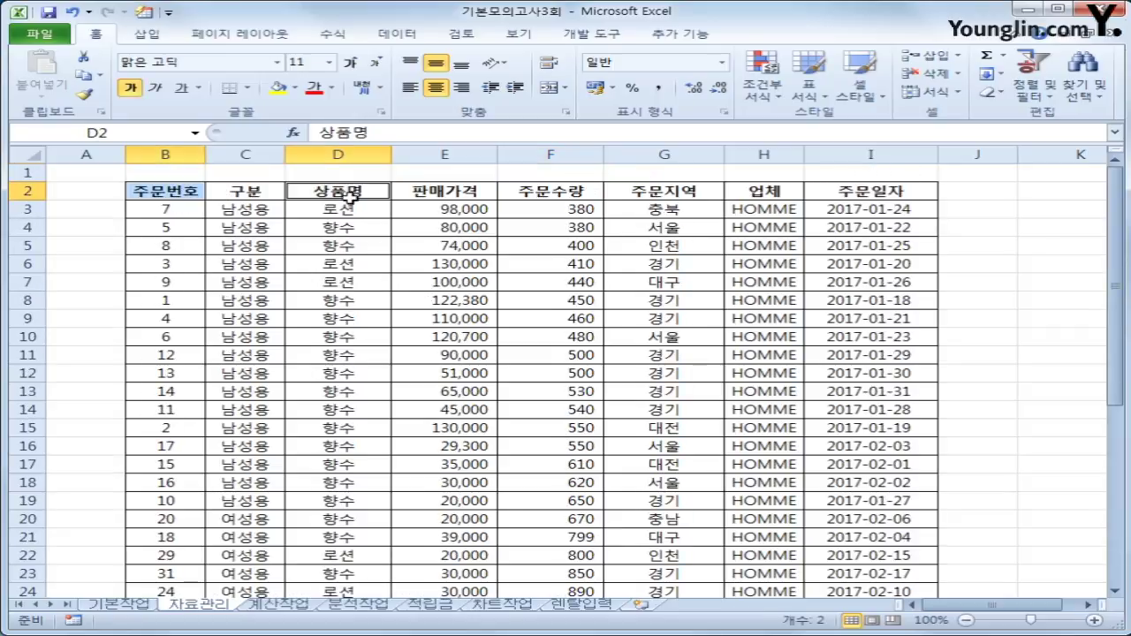
{"action": "left_click", "coordinate": [457, 193], "text": "ctrl"}
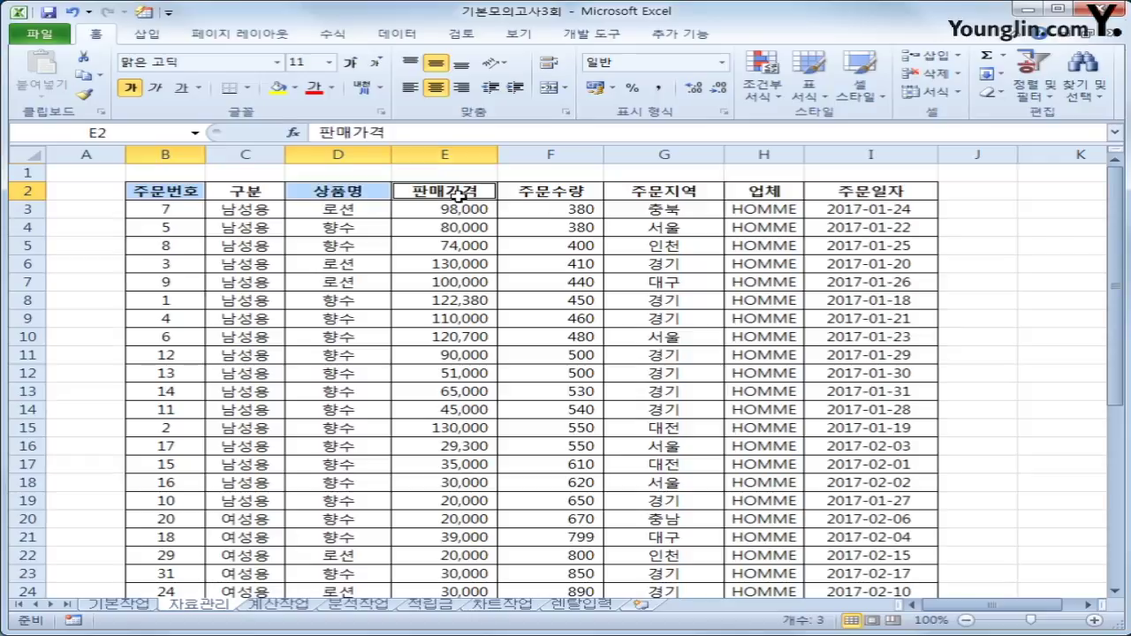
{"action": "left_click", "coordinate": [543, 190], "text": "ctrl"}
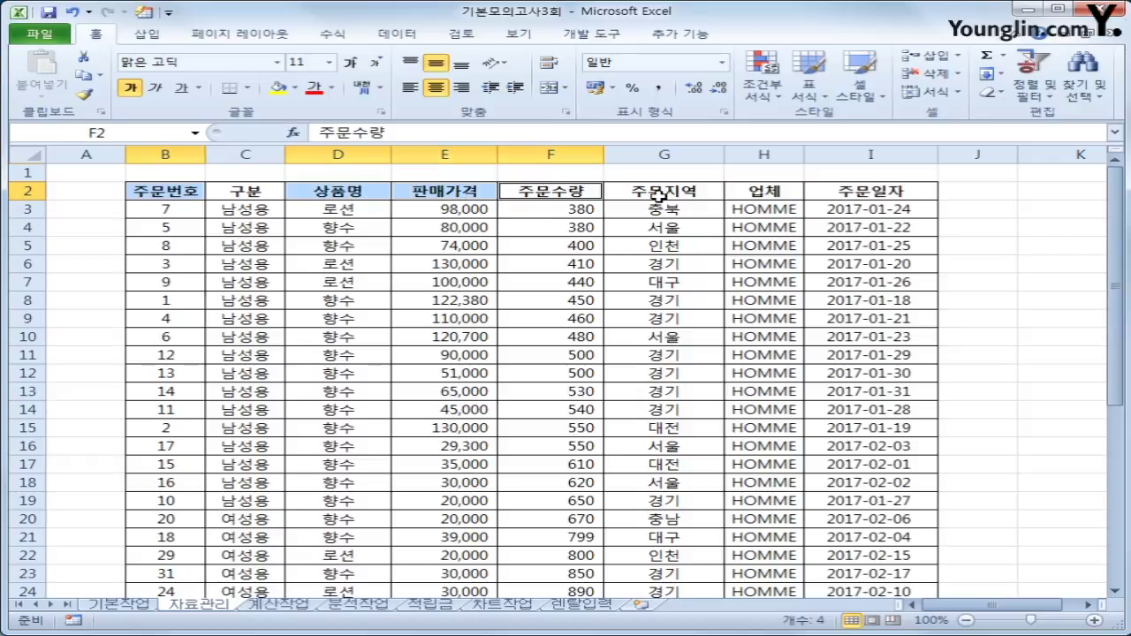
{"action": "left_click", "coordinate": [661, 196], "text": "ctrl"}
{"action": "left_click", "coordinate": [884, 189], "text": "ctrl"}
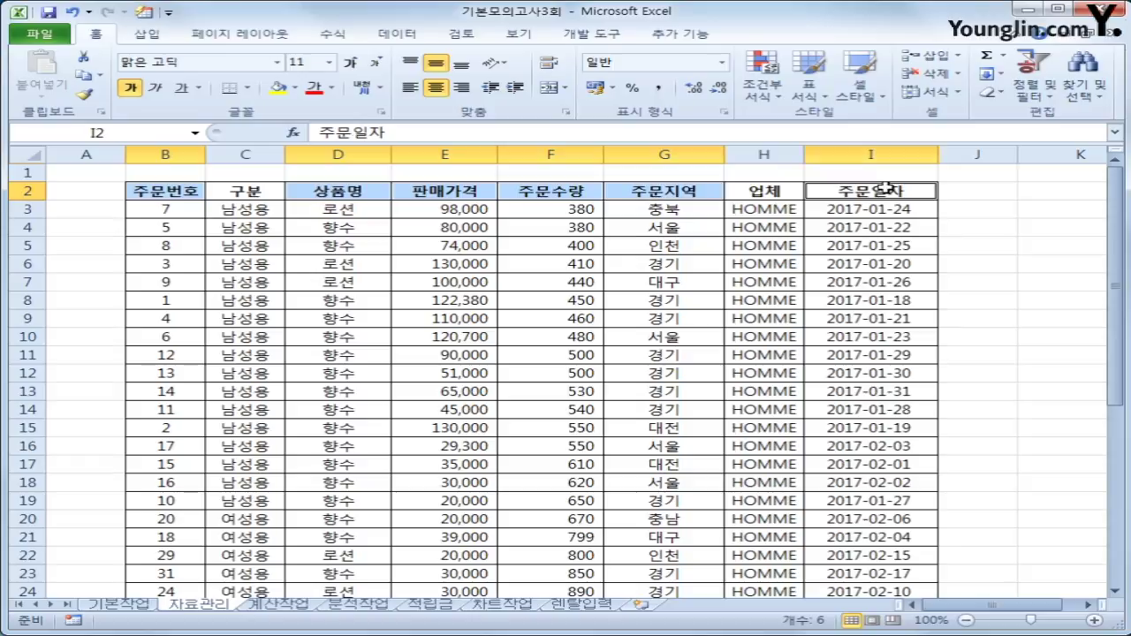
{"action": "key", "text": "ctrl+c"}
{"action": "scroll", "coordinate": [530, 345], "scroll_direction": "down", "scroll_amount": 5}
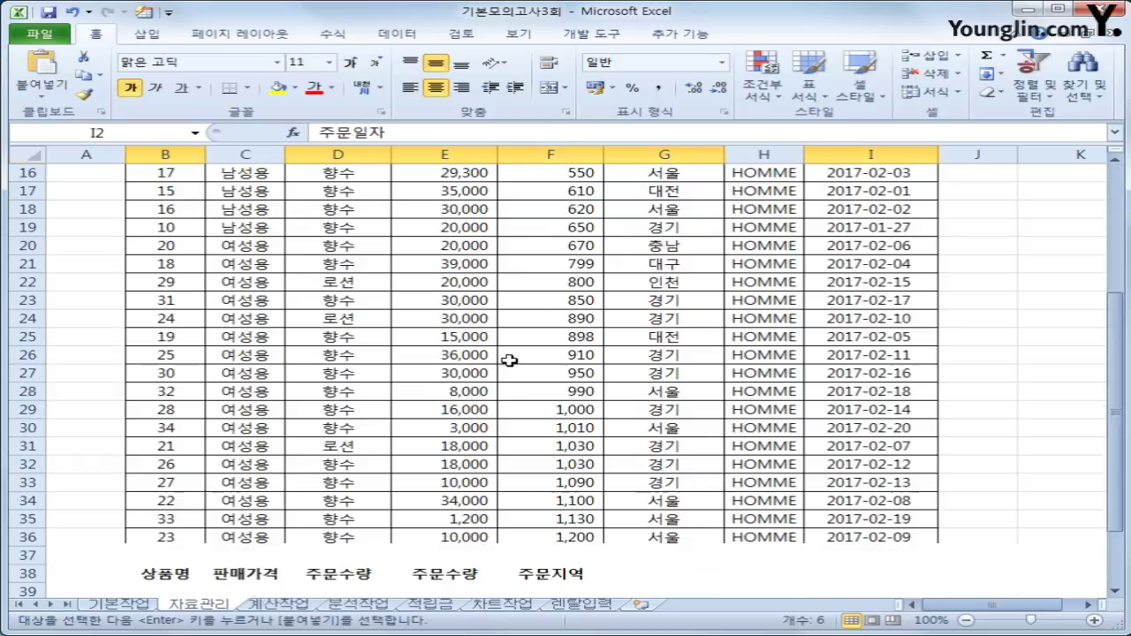
{"action": "scroll", "coordinate": [300, 436], "scroll_direction": "down", "scroll_amount": 2}
{"action": "scroll", "coordinate": [298, 436], "scroll_direction": "down", "scroll_amount": 1}
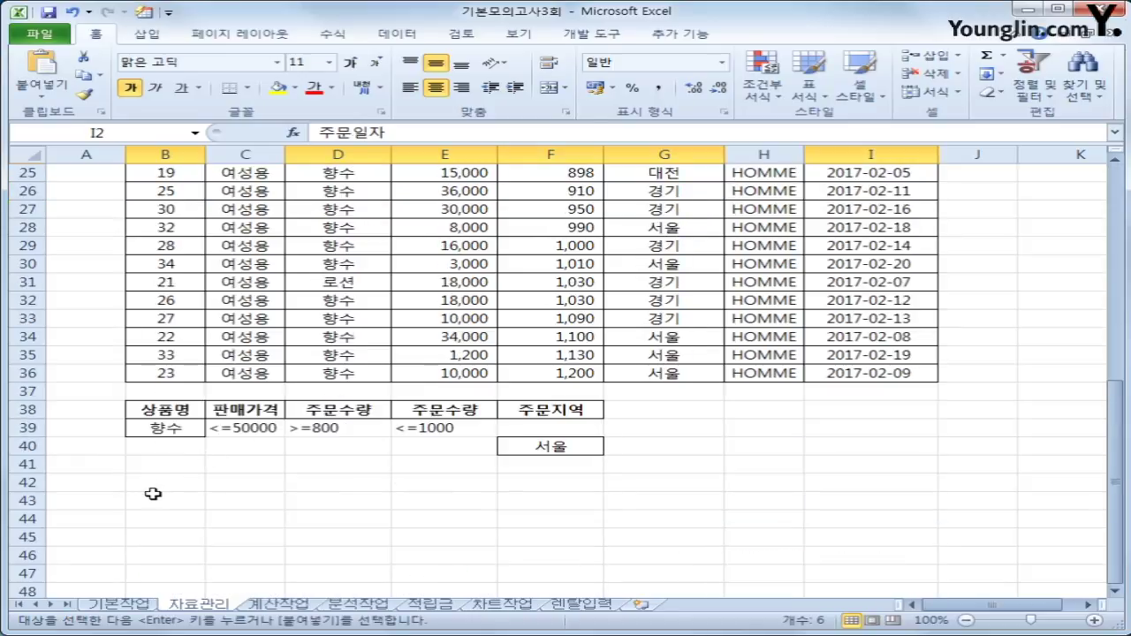
{"action": "left_click", "coordinate": [159, 501]}
{"action": "key", "text": "ctrl+v"}
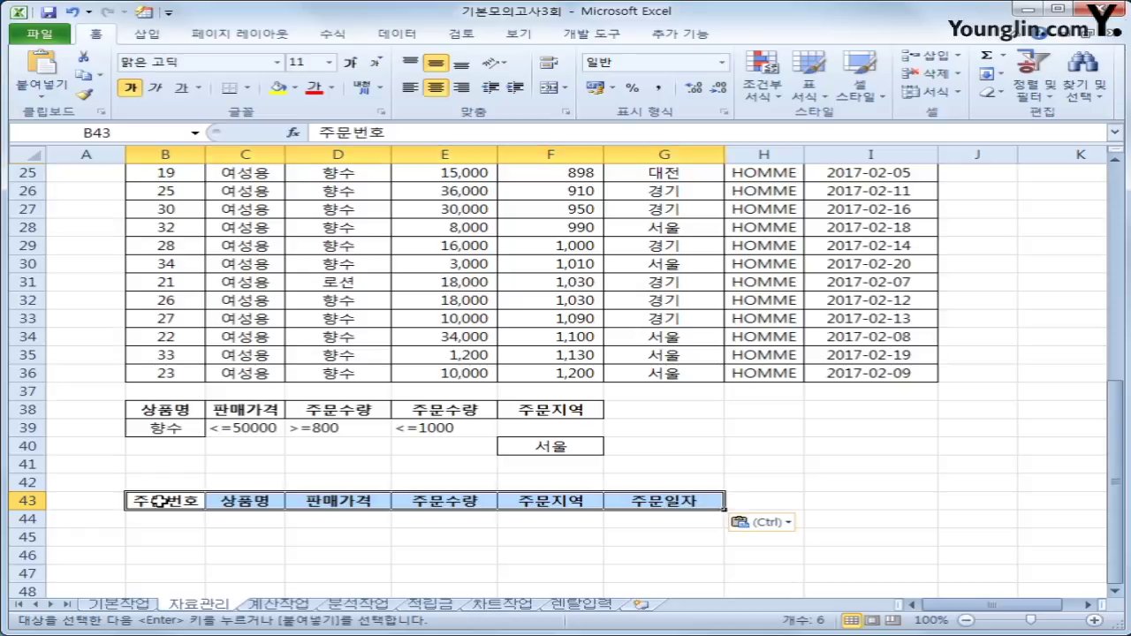
{"action": "scroll", "coordinate": [432, 504], "scroll_direction": "up", "scroll_amount": 2}
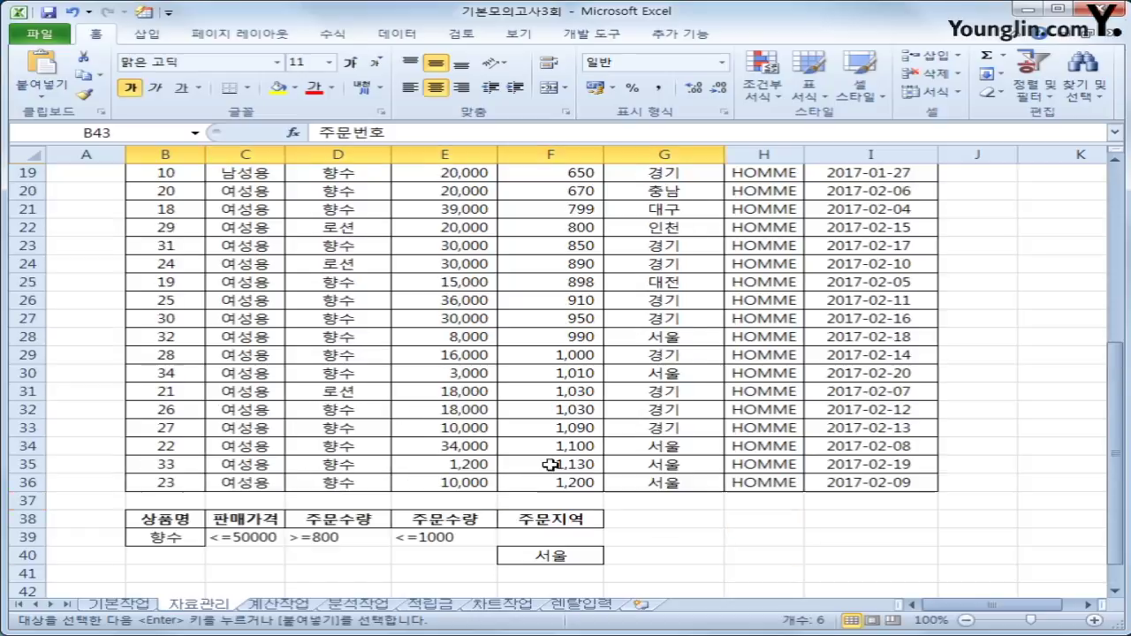
{"action": "left_click", "coordinate": [423, 271]}
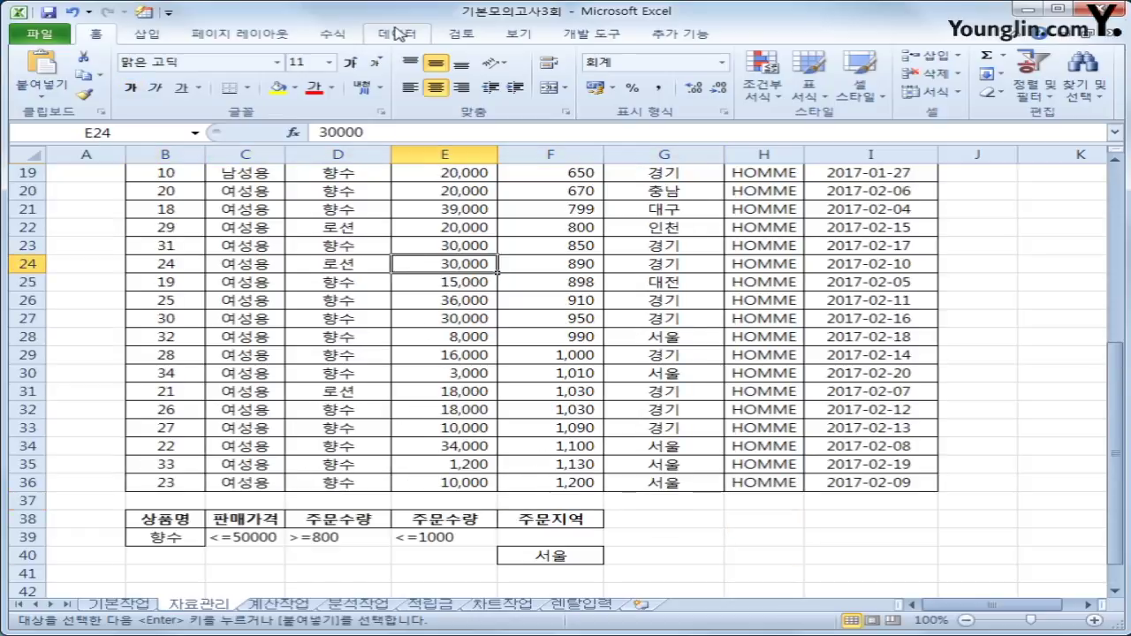
Run an Advanced Filter with criteria B38:F40, copying results to B43:G43.
{"action": "left_click", "coordinate": [398, 34]}
{"action": "left_click", "coordinate": [583, 93]}
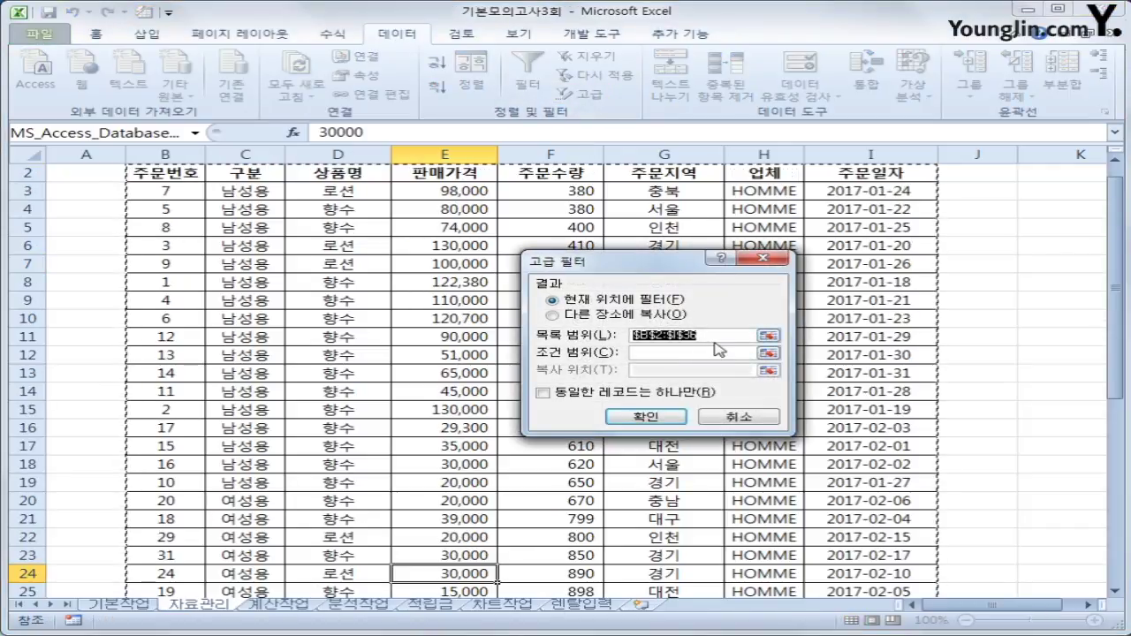
{"action": "scroll", "coordinate": [716, 338], "scroll_direction": "down", "scroll_amount": 7}
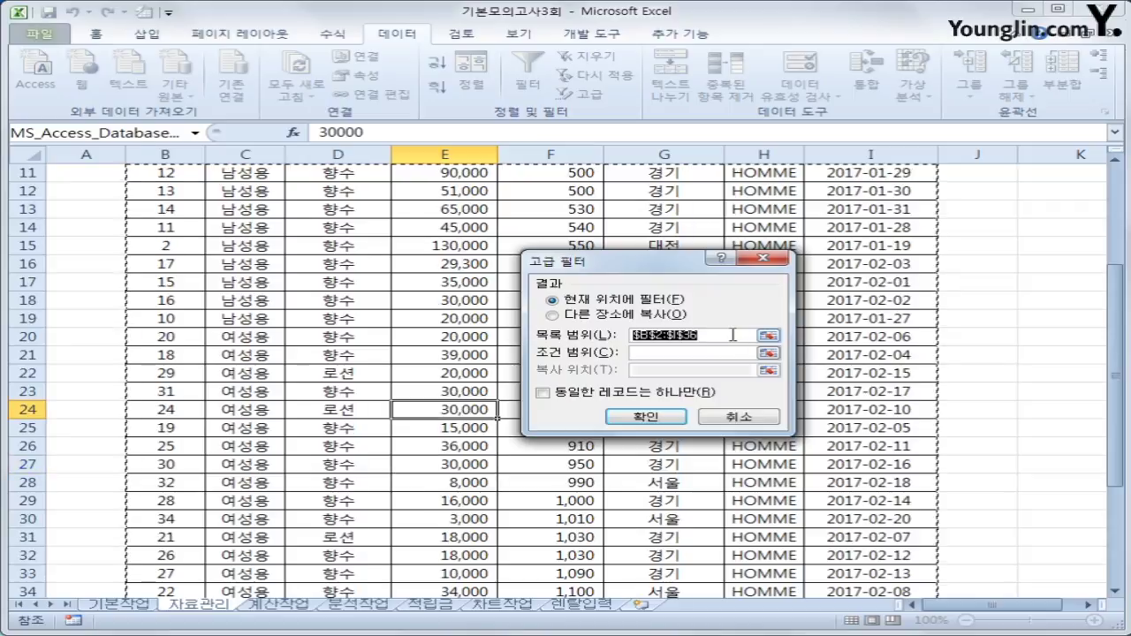
{"action": "left_click", "coordinate": [727, 352]}
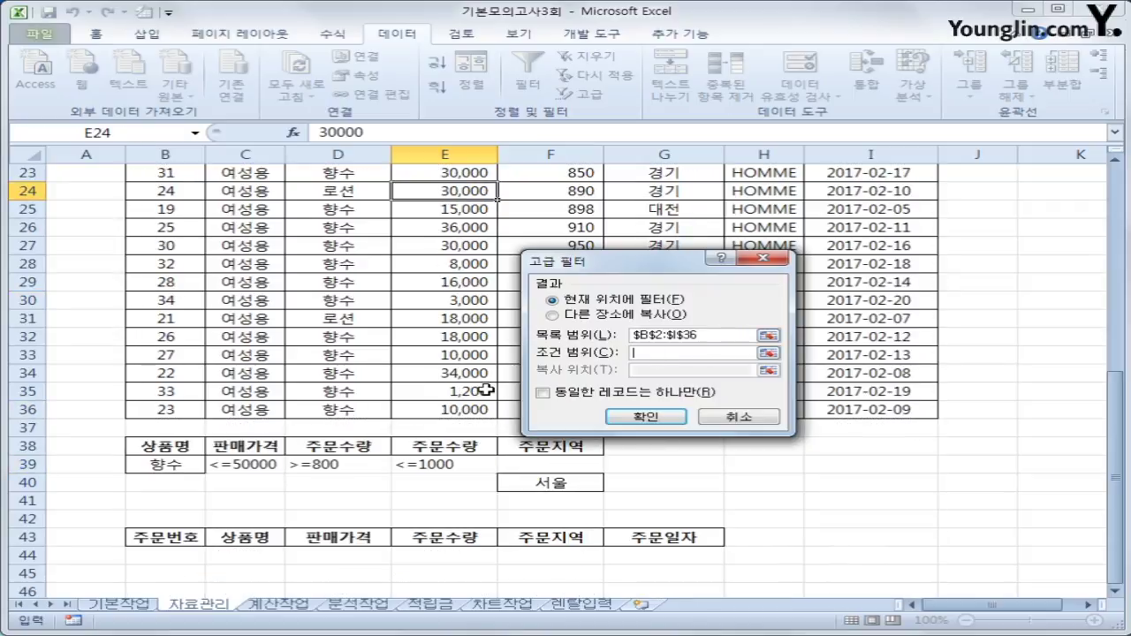
{"action": "left_click_drag", "start_coordinate": [166, 446], "coordinate": [539, 483]}
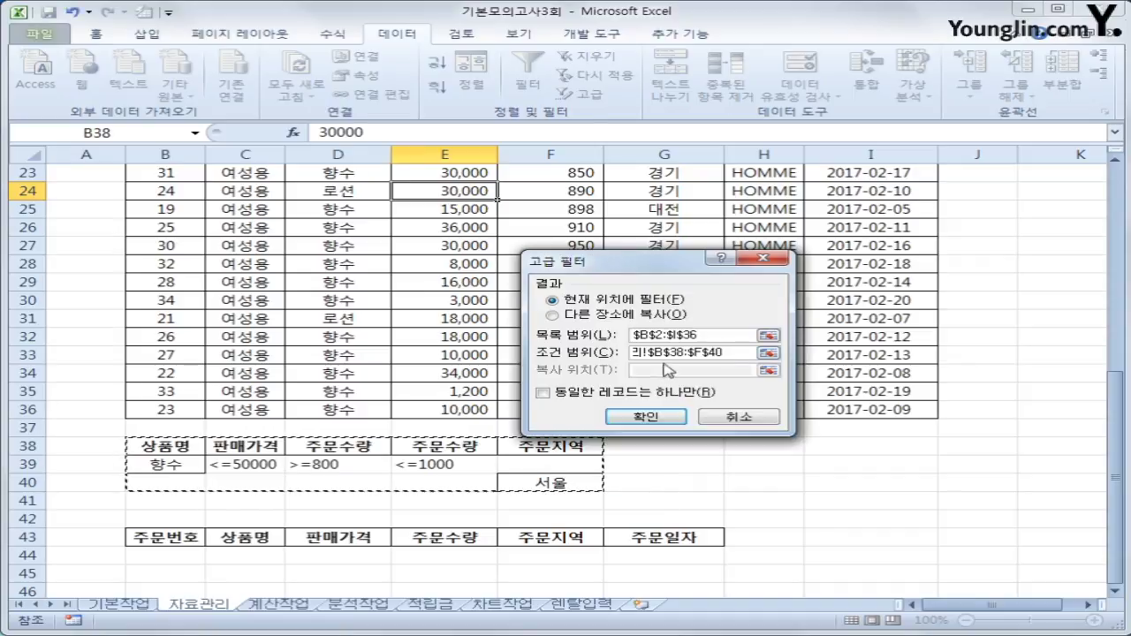
{"action": "left_click", "coordinate": [633, 314]}
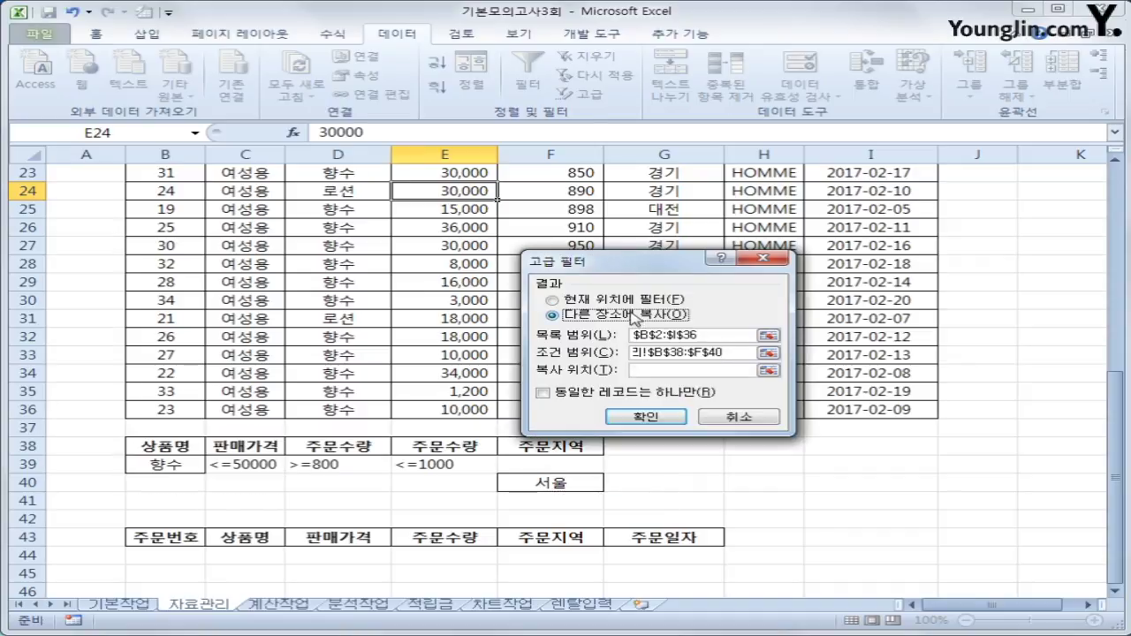
{"action": "left_click", "coordinate": [645, 369]}
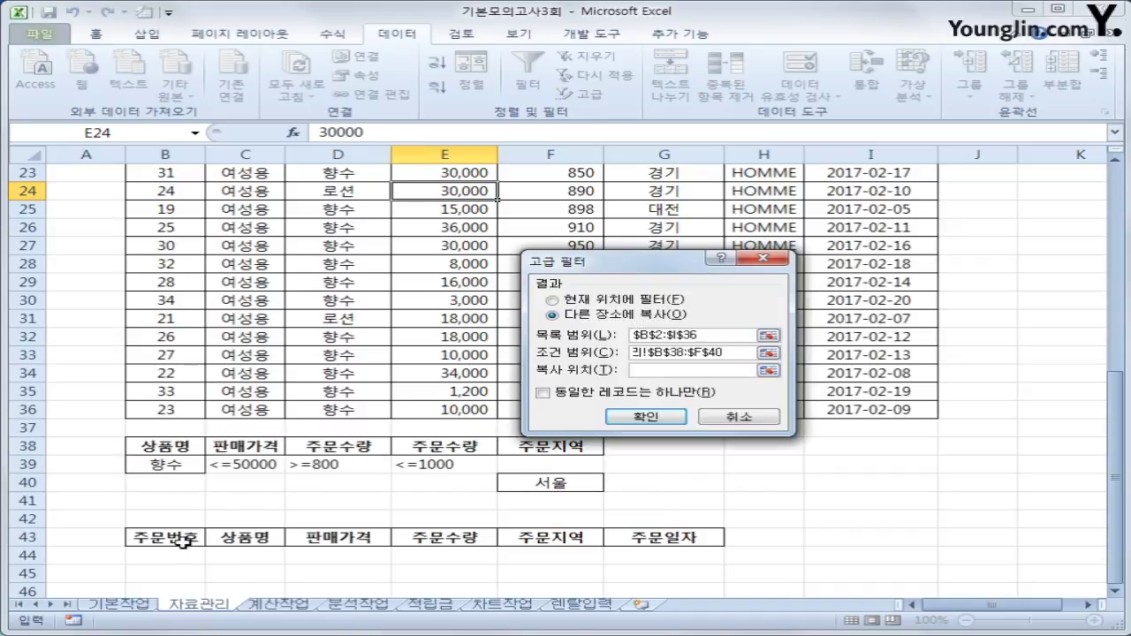
{"action": "left_click_drag", "start_coordinate": [181, 540], "coordinate": [629, 536]}
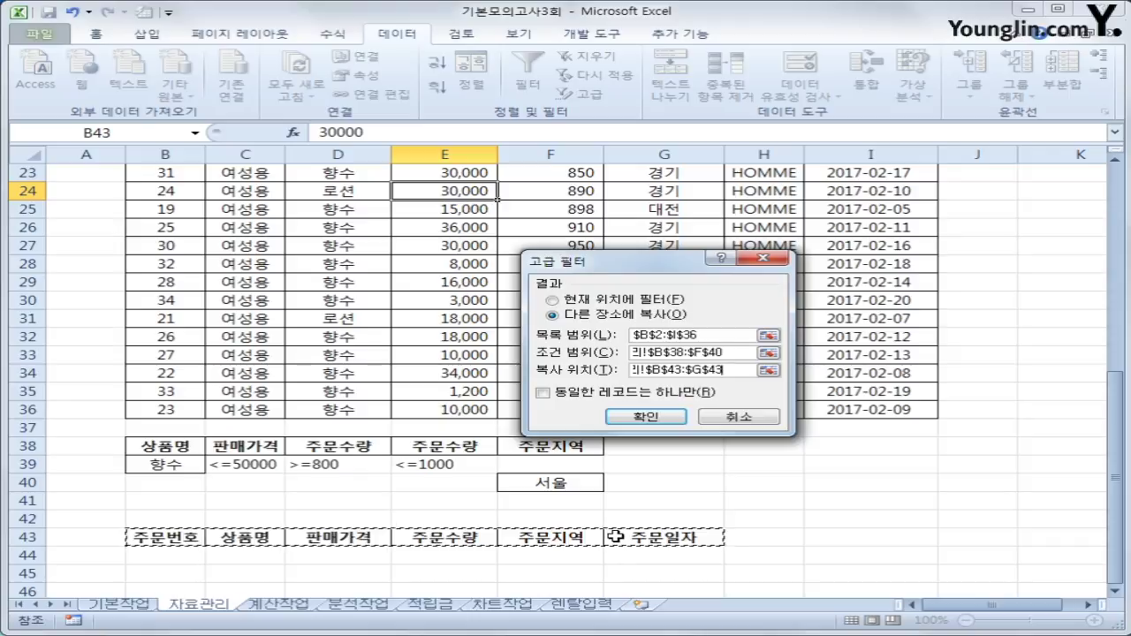
{"action": "left_click", "coordinate": [645, 416]}
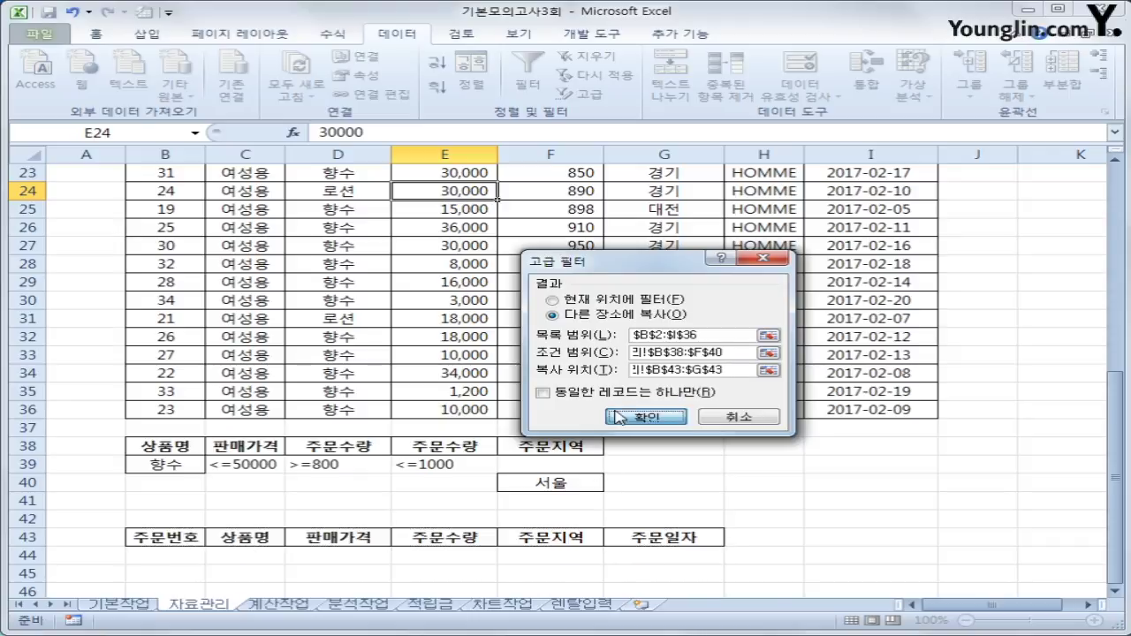
{"action": "scroll", "coordinate": [695, 482], "scroll_direction": "down", "scroll_amount": 6}
{"action": "scroll", "coordinate": [671, 467], "scroll_direction": "up", "scroll_amount": 2}
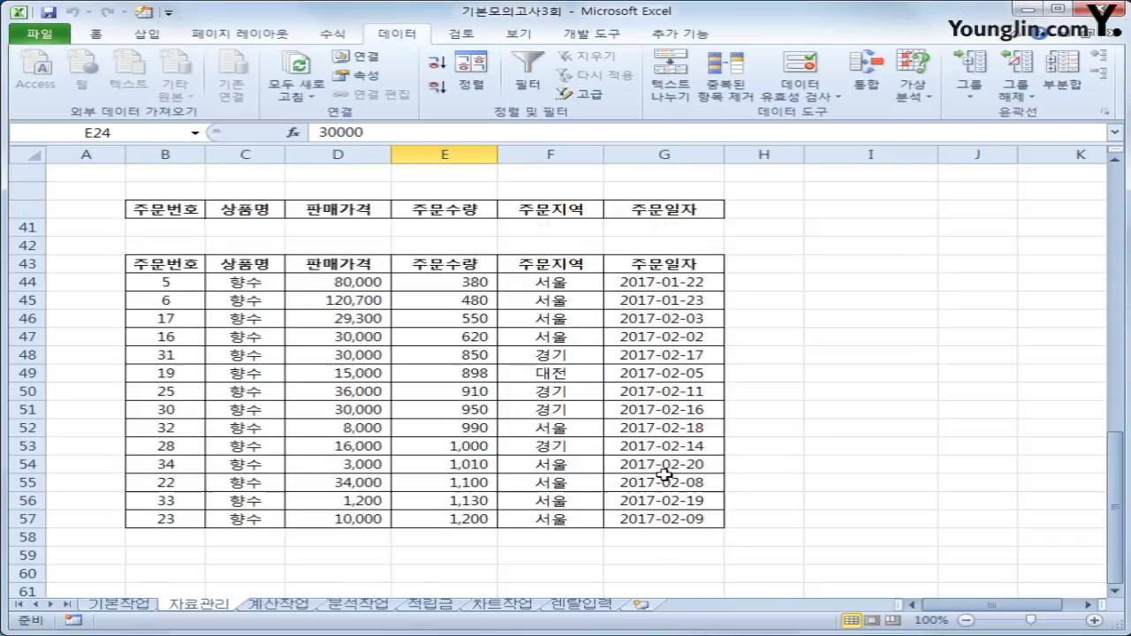
Review the criteria cells, then select the order records from B3 to I36.
{"action": "left_click_drag", "start_coordinate": [156, 245], "coordinate": [442, 245]}
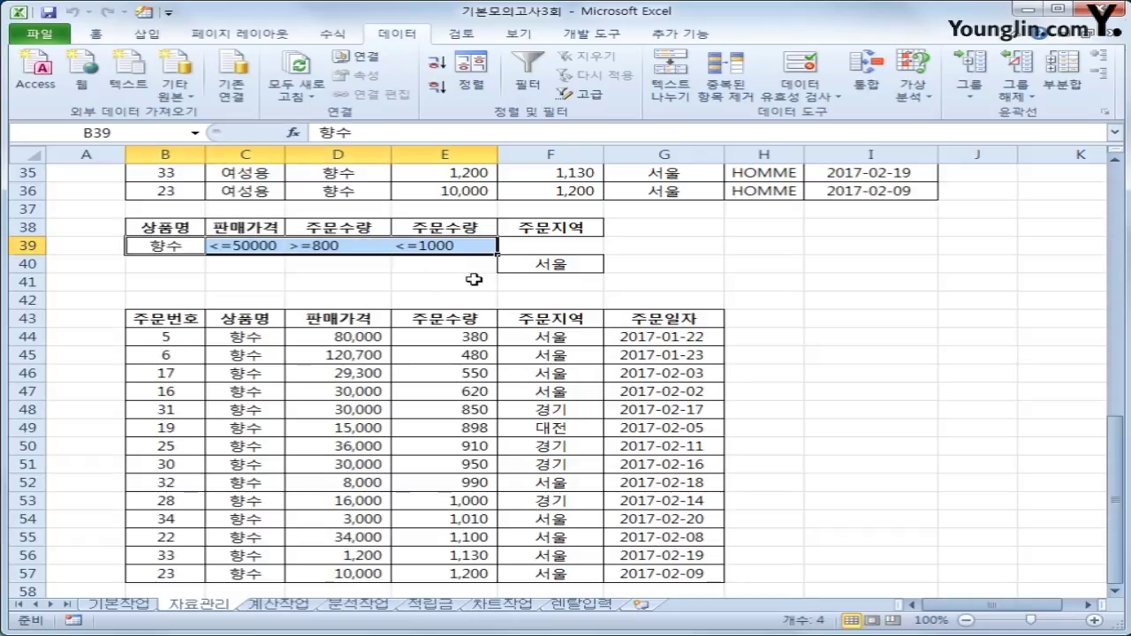
{"action": "left_click", "coordinate": [526, 260]}
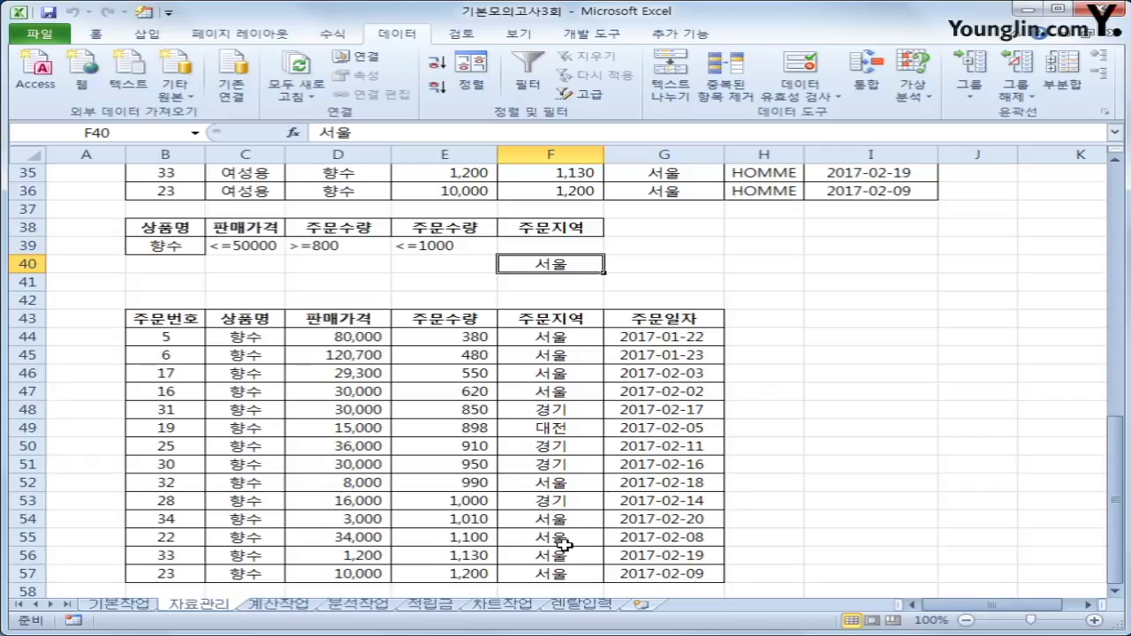
{"action": "scroll", "coordinate": [534, 540], "scroll_direction": "up", "scroll_amount": 7}
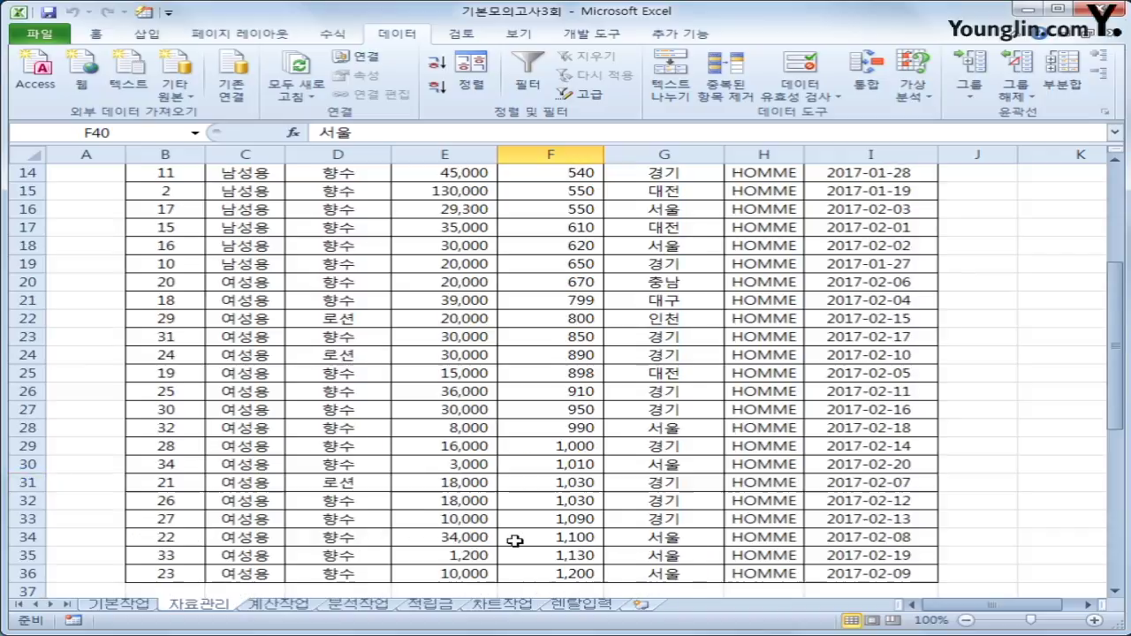
{"action": "scroll", "coordinate": [512, 539], "scroll_direction": "up", "scroll_amount": 5}
{"action": "left_click", "coordinate": [167, 212]}
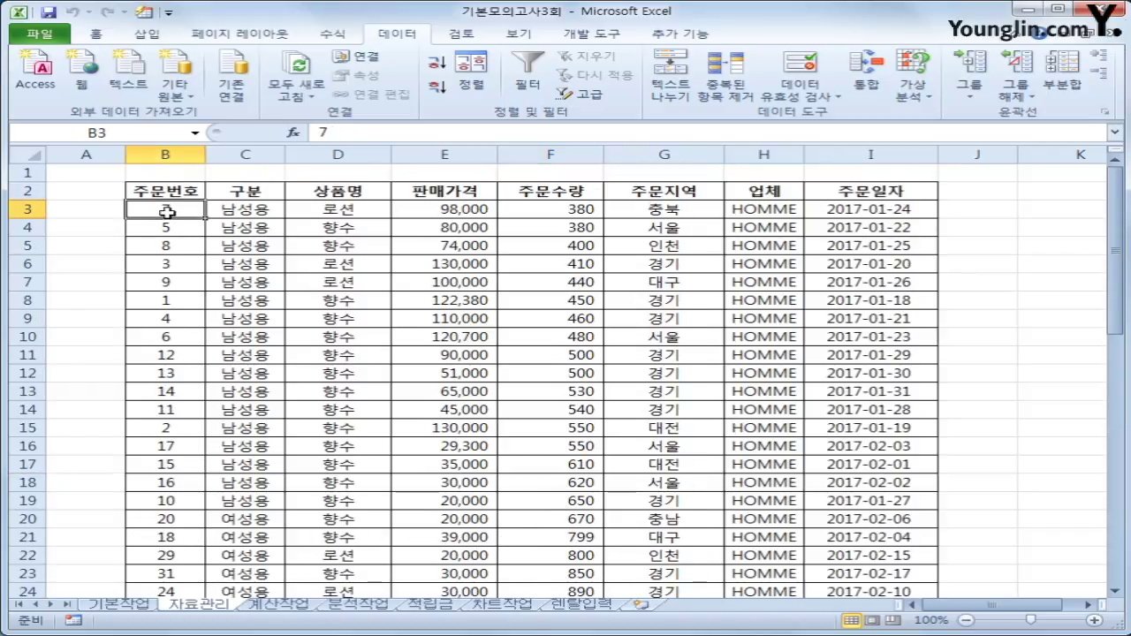
{"action": "left_click_drag", "start_coordinate": [167, 212], "coordinate": [839, 538]}
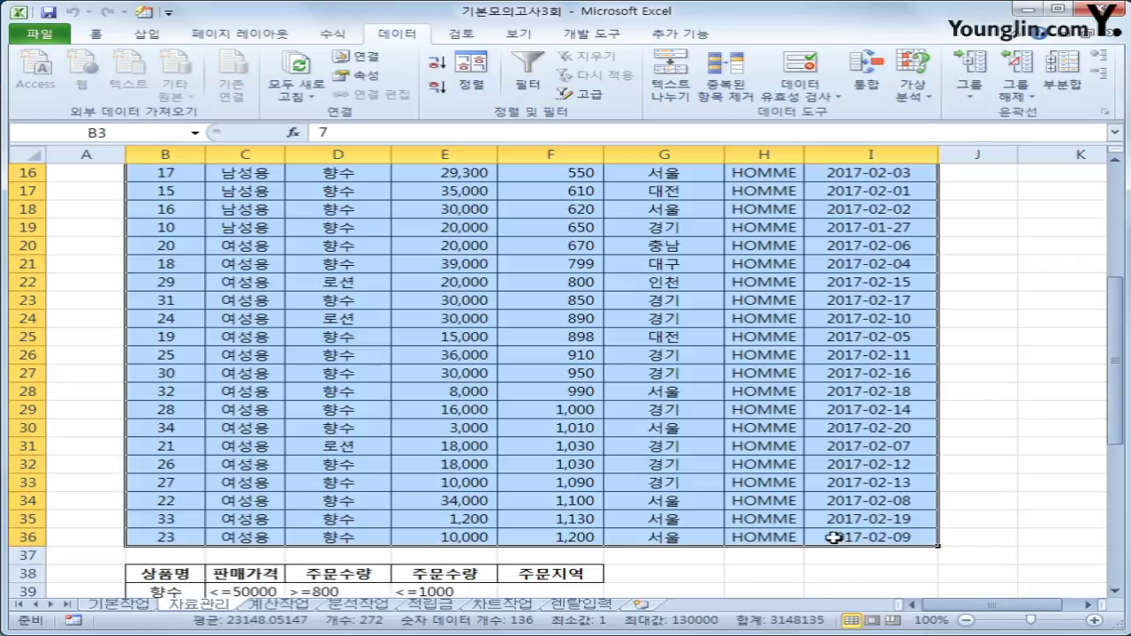
{"action": "scroll", "coordinate": [835, 537], "scroll_direction": "up", "scroll_amount": 5}
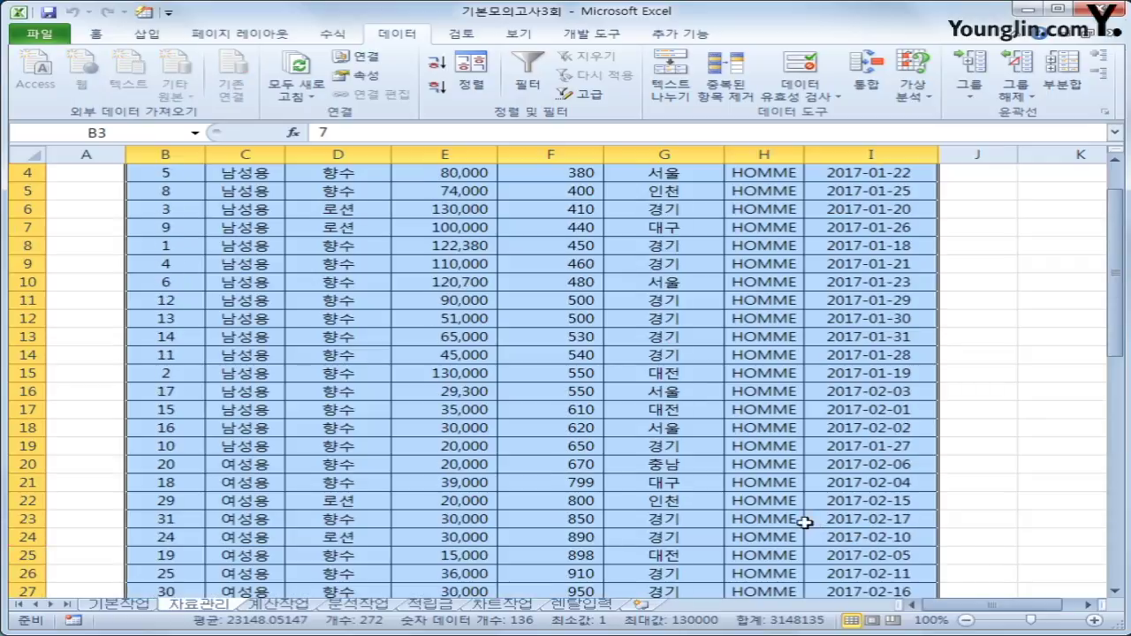
Start a new conditional formatting rule of type 'Use a formula to determine which cells to format'.
{"action": "left_click", "coordinate": [94, 33]}
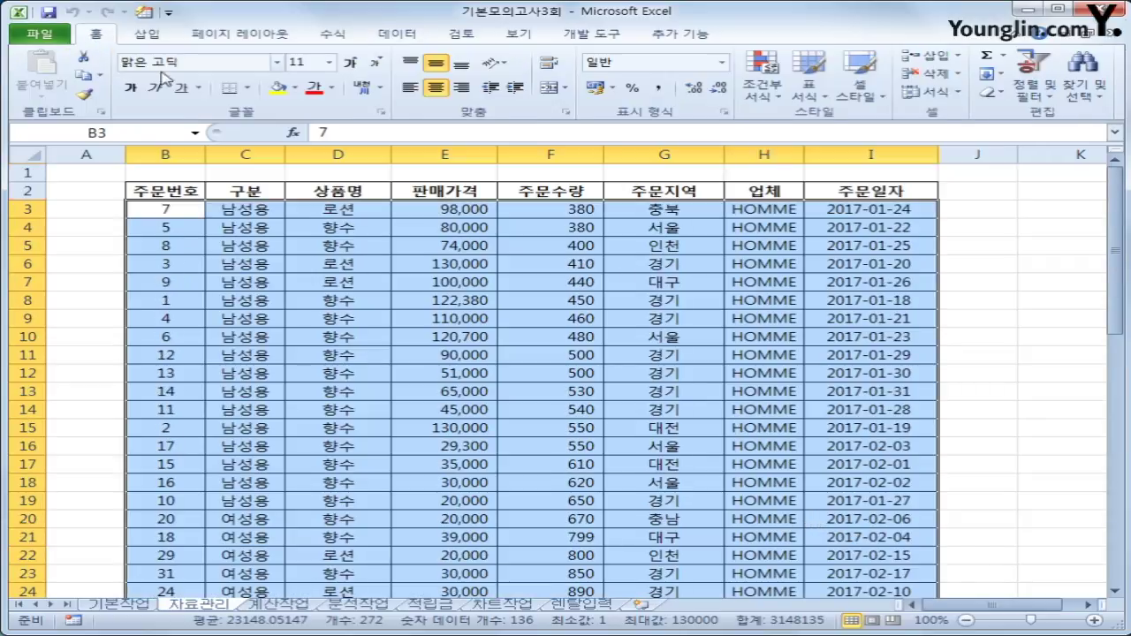
{"action": "left_click", "coordinate": [762, 84]}
{"action": "left_click", "coordinate": [794, 305]}
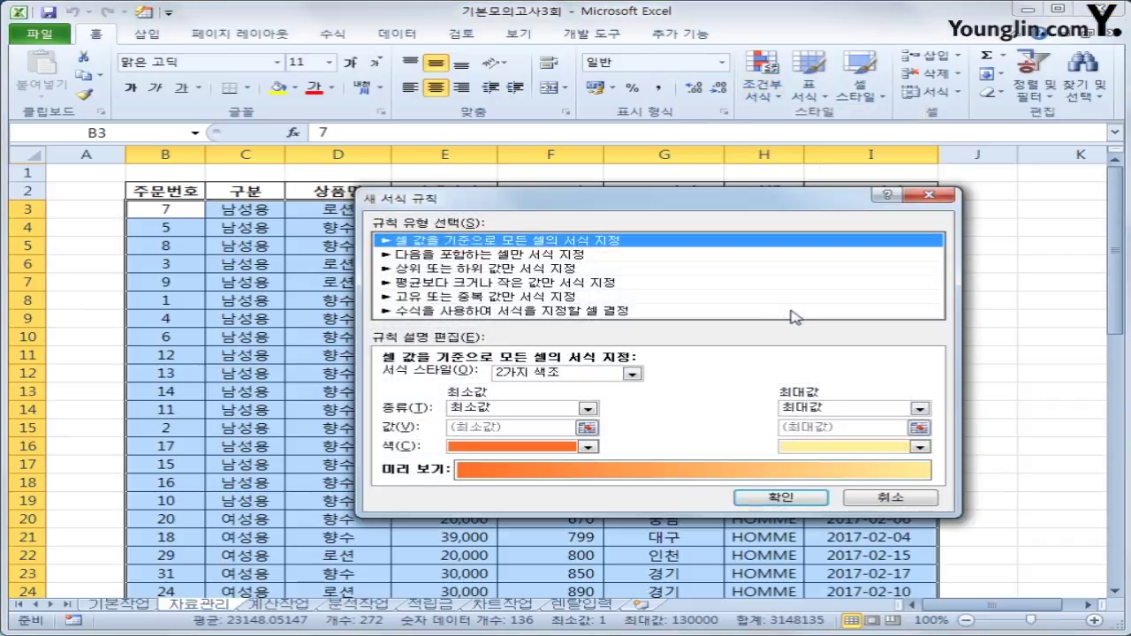
{"action": "left_click", "coordinate": [694, 313]}
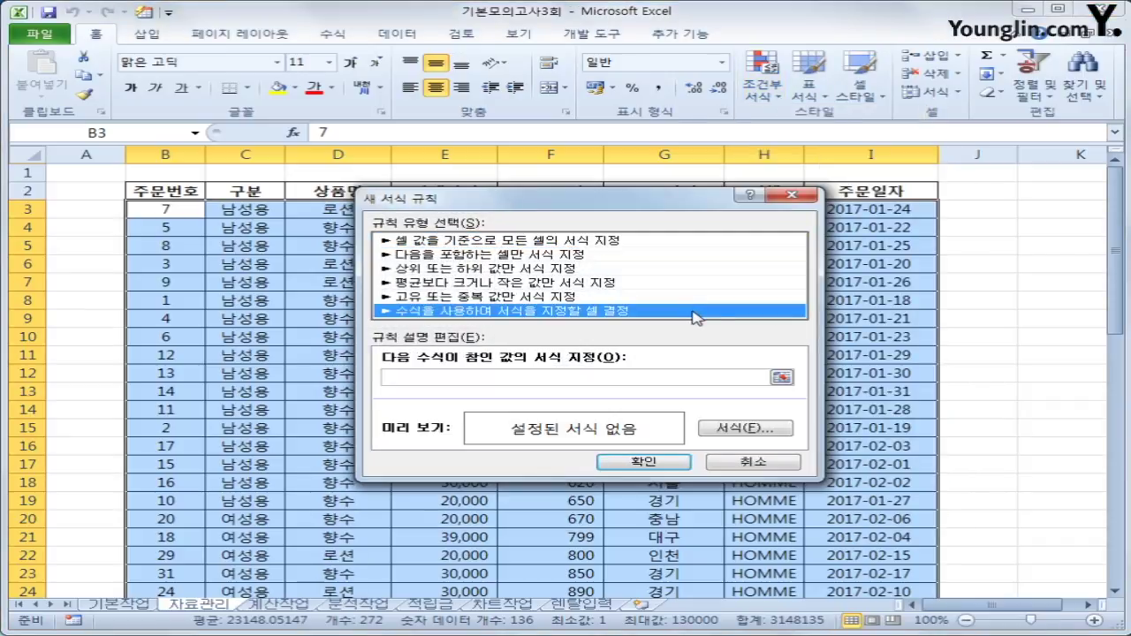
{"action": "left_click", "coordinate": [573, 379]}
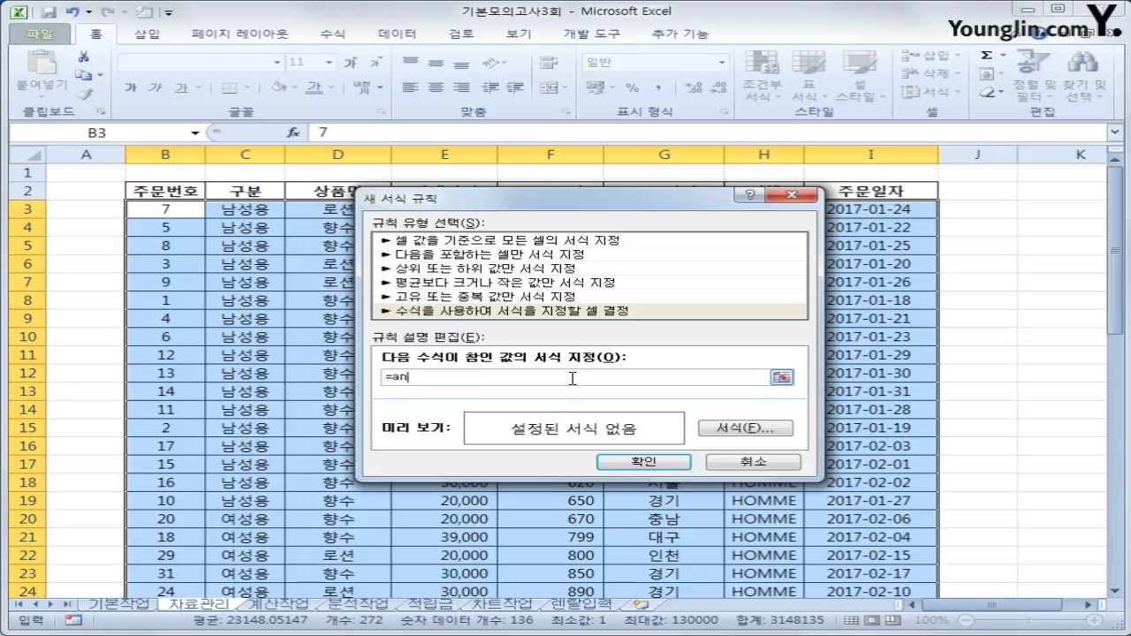
Enter the rule formula =and($G3="서울",month($I3)=1) using column-locked G3 and I3 references.
{"action": "left_click_drag", "start_coordinate": [676, 196], "coordinate": [724, 281]}
{"action": "left_click", "coordinate": [680, 209]}
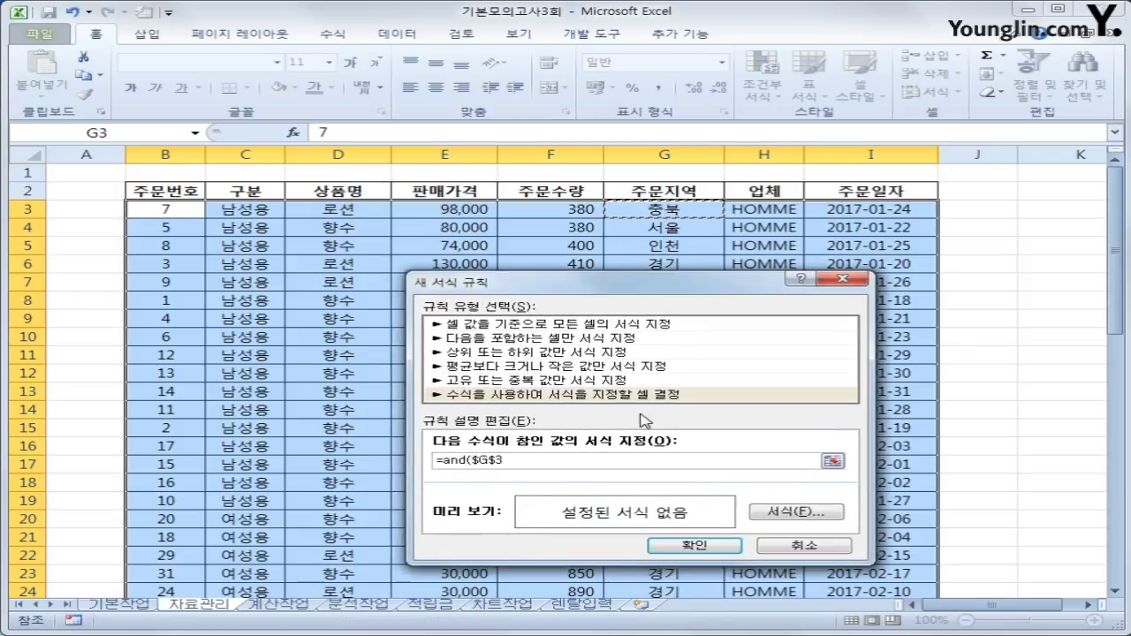
{"action": "key", "text": "F4"}
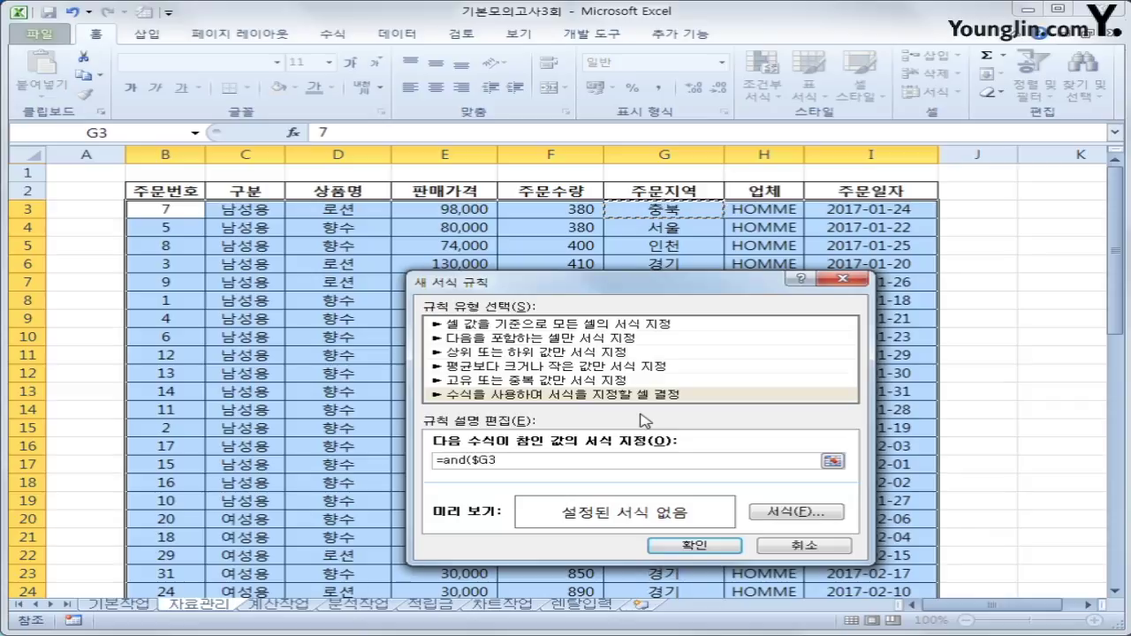
{"action": "type", "text": "=\"서울\","}
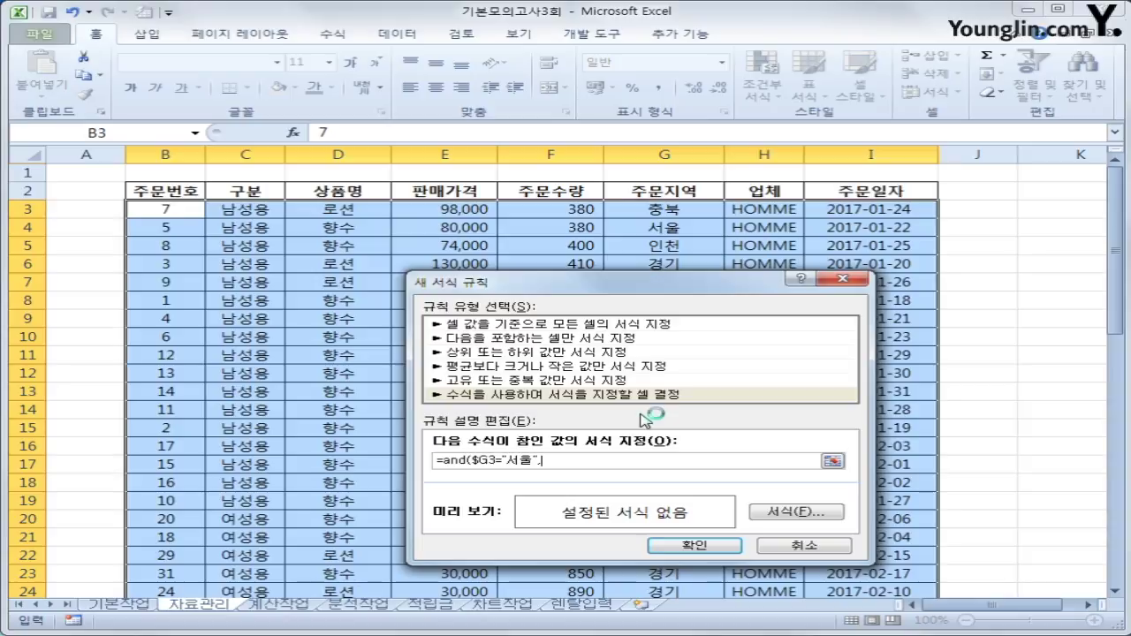
{"action": "type", "text": "month("}
{"action": "left_click", "coordinate": [874, 209]}
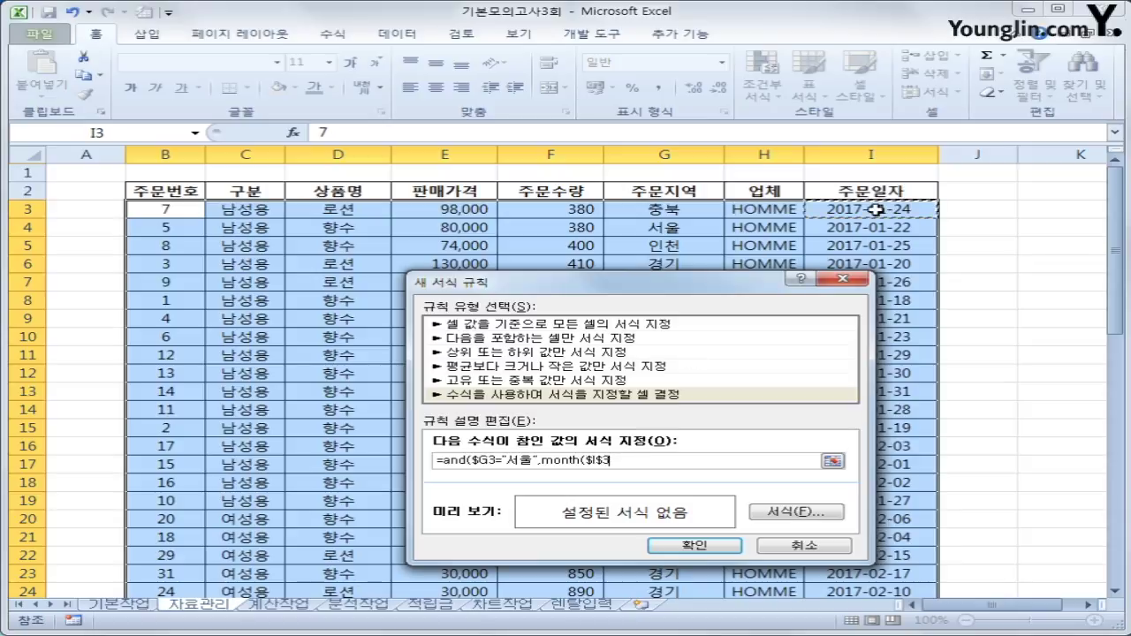
{"action": "key", "text": "F4"}
{"action": "key", "text": "F4"}
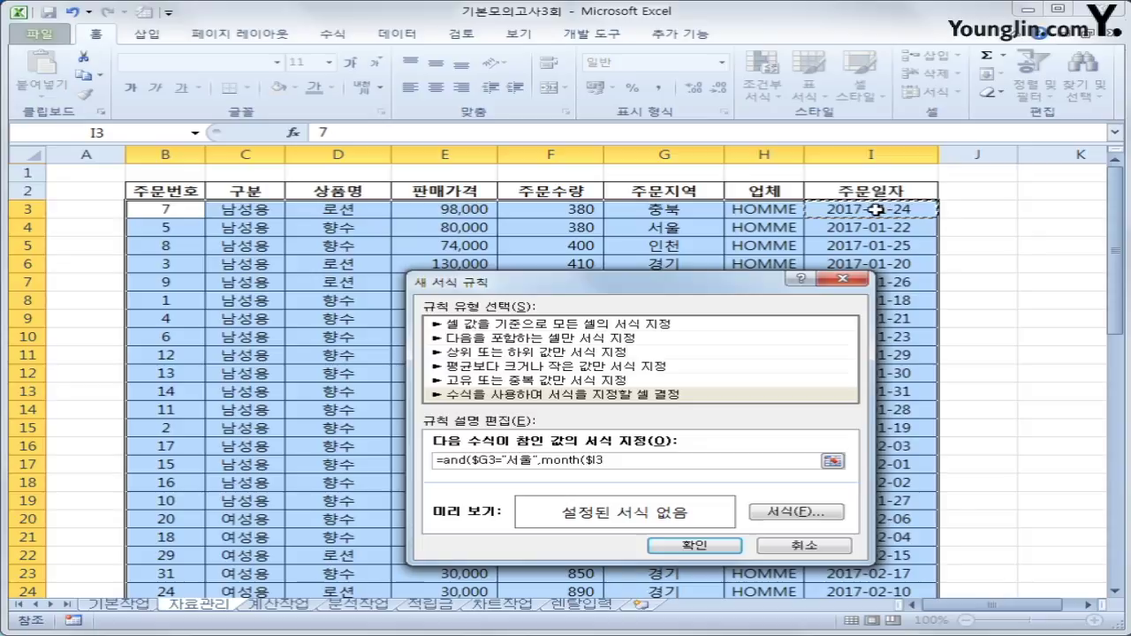
{"action": "type", "text": ")=1"}
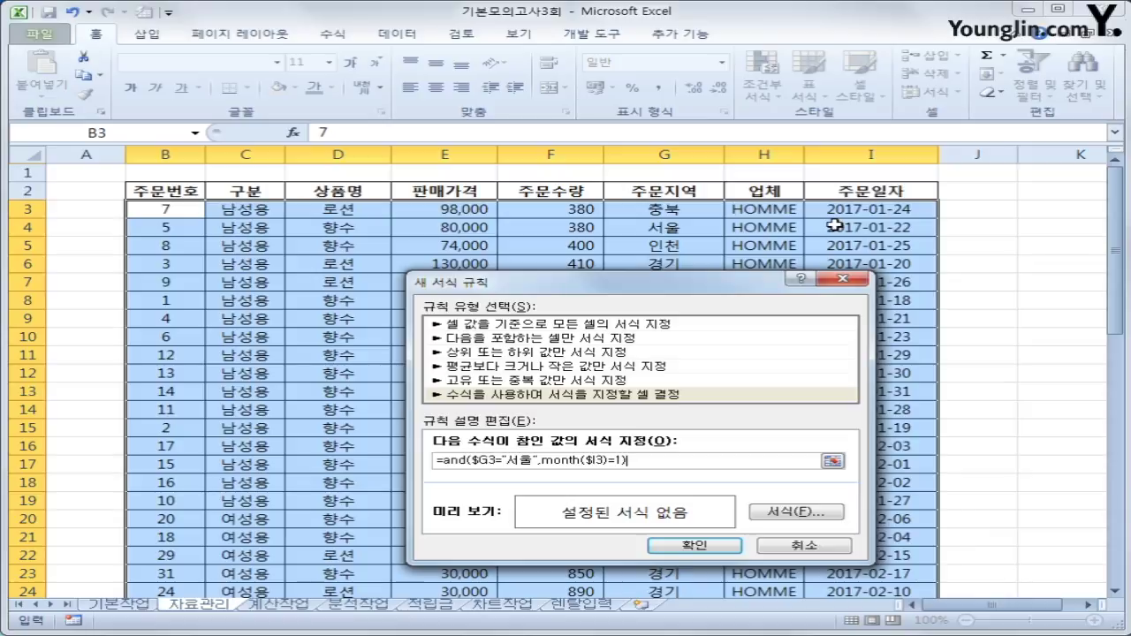
Give matching cells a bold, blue font and apply the rule.
{"action": "left_click", "coordinate": [821, 512]}
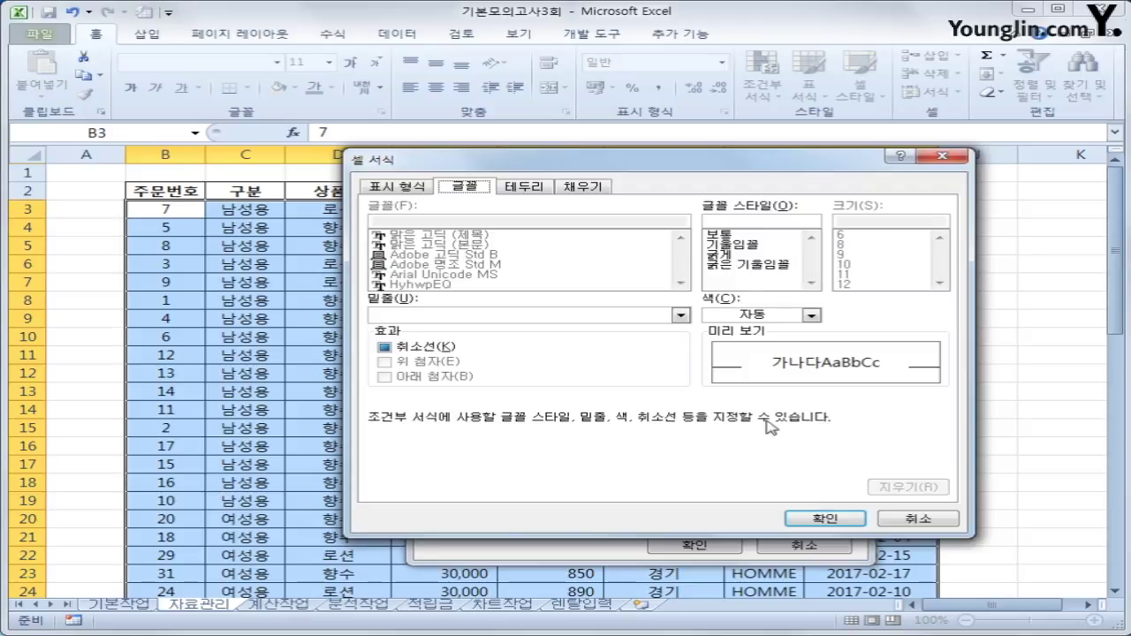
{"action": "left_click", "coordinate": [740, 257]}
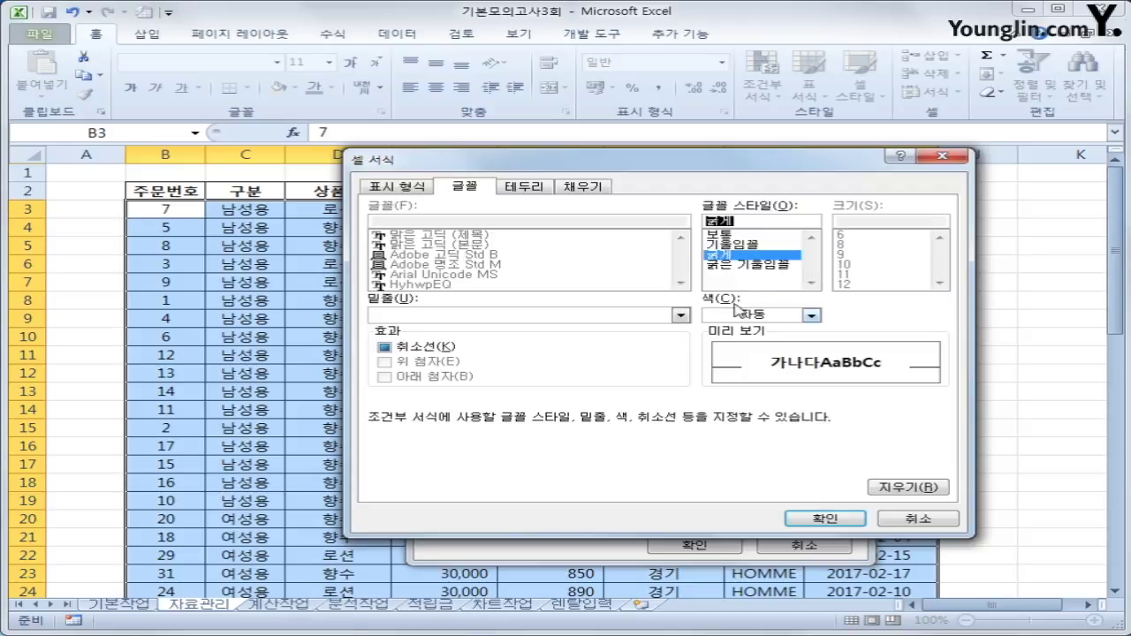
{"action": "left_click", "coordinate": [810, 314]}
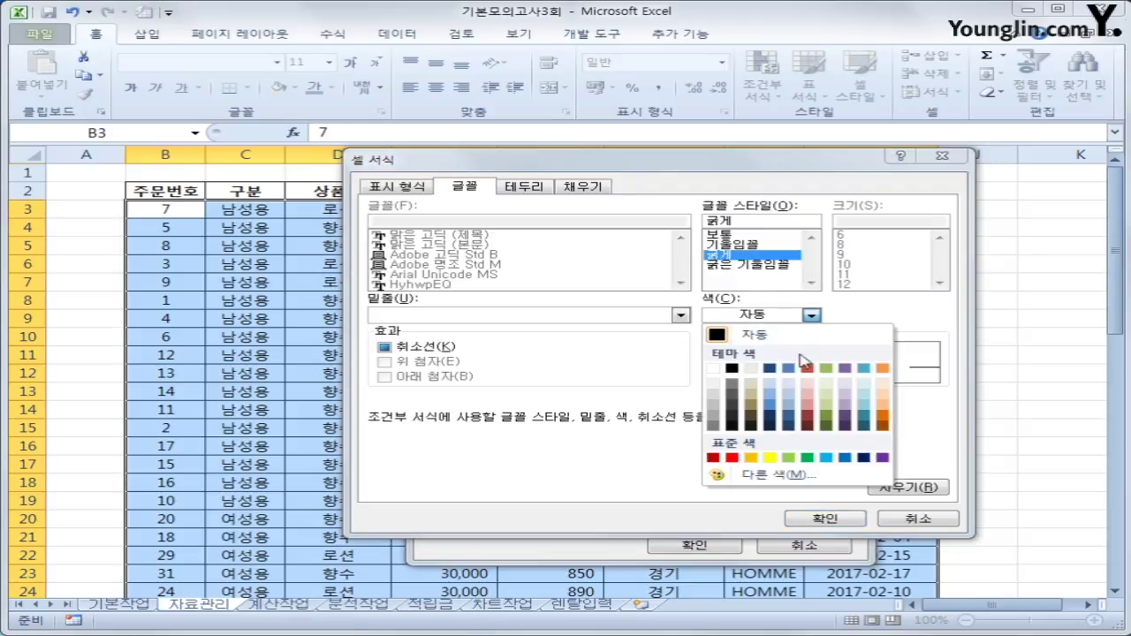
{"action": "left_click", "coordinate": [845, 458]}
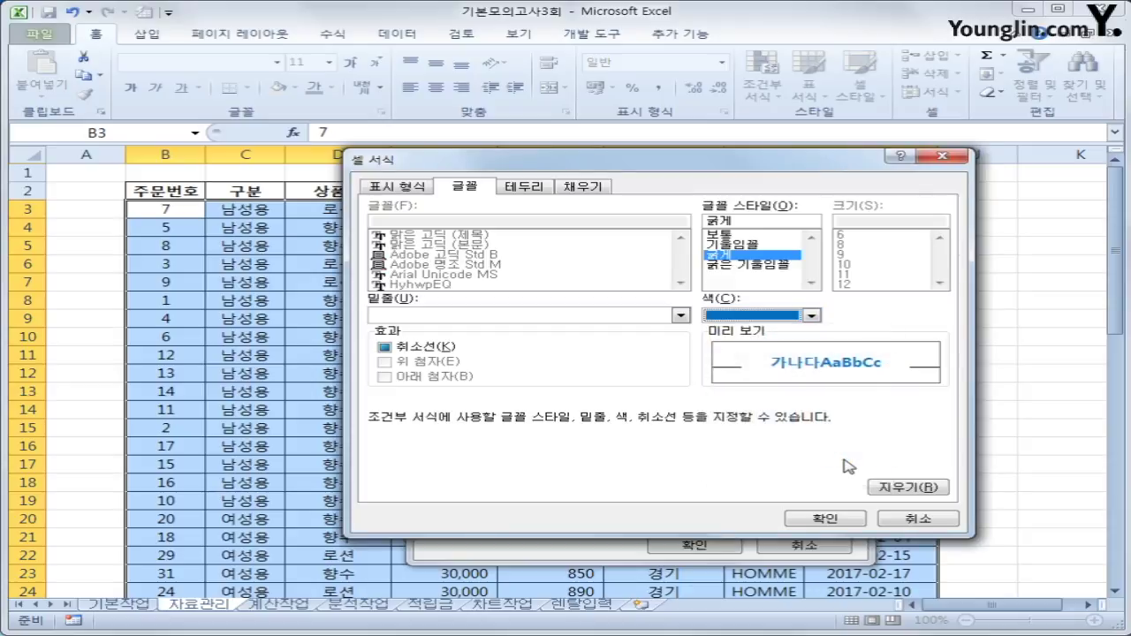
{"action": "left_click", "coordinate": [821, 518]}
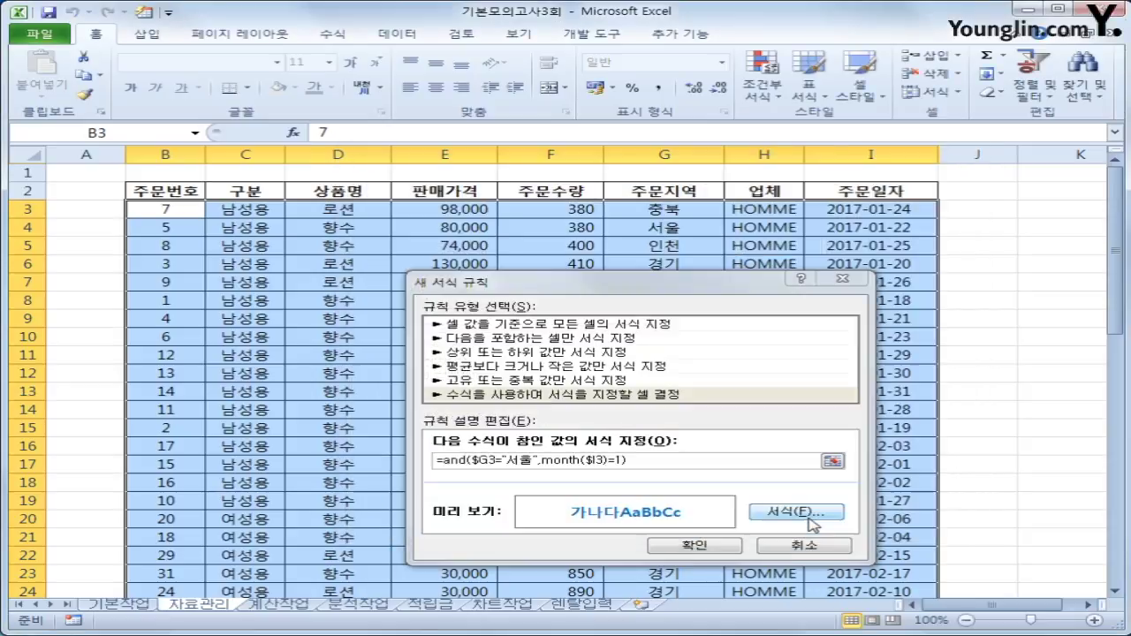
{"action": "left_click", "coordinate": [693, 547]}
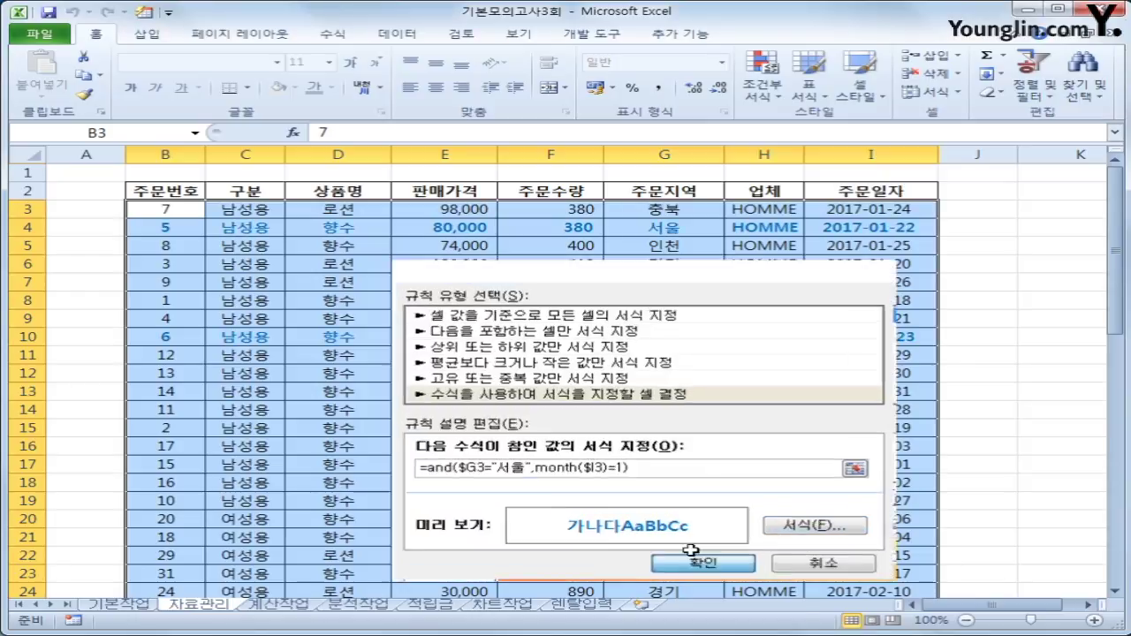
Check that the January 서울 orders in rows 4 and 10 appear bold blue.
{"action": "scroll", "coordinate": [764, 424], "scroll_direction": "down", "scroll_amount": 4}
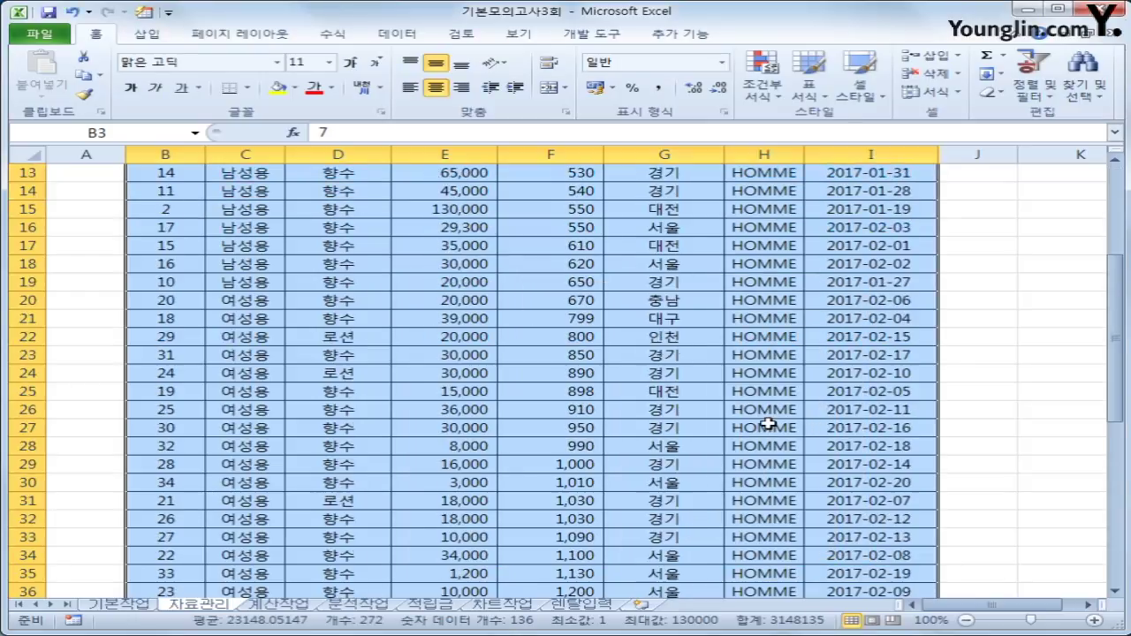
{"action": "scroll", "coordinate": [764, 424], "scroll_direction": "down", "scroll_amount": 1}
{"action": "scroll", "coordinate": [757, 421], "scroll_direction": "up", "scroll_amount": 5}
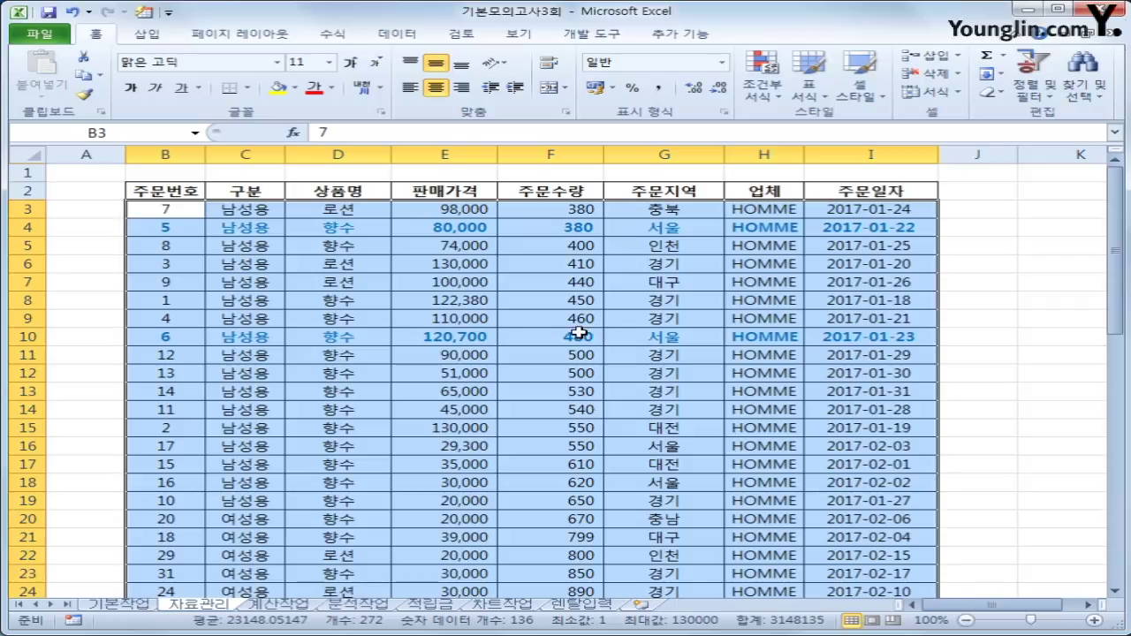
{"action": "left_click", "coordinate": [871, 337]}
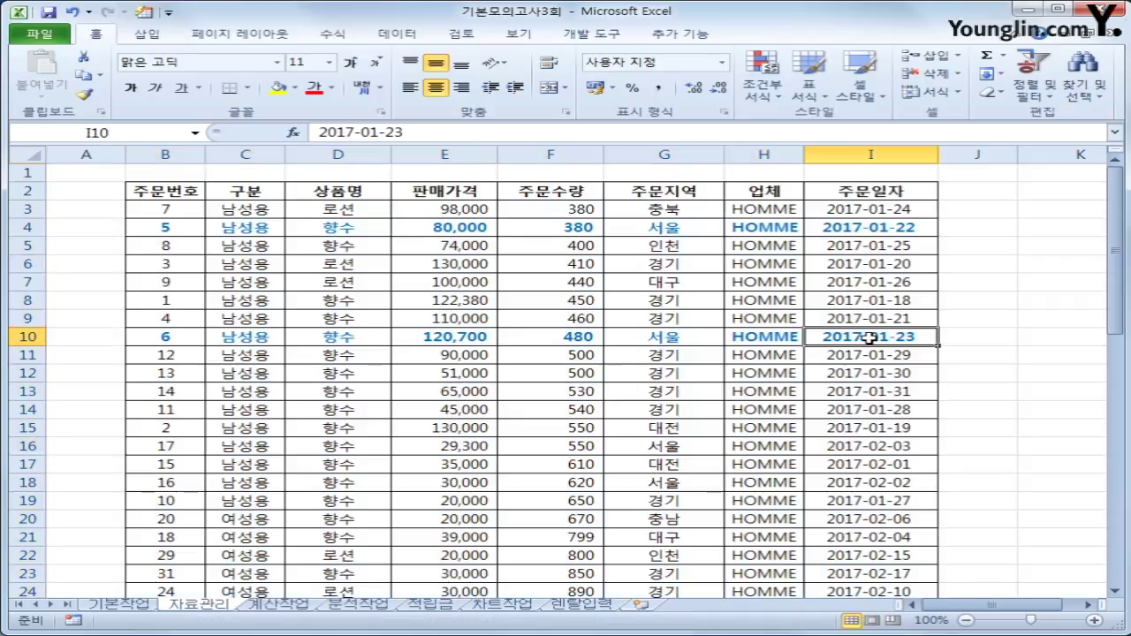
{"action": "left_click", "coordinate": [870, 227]}
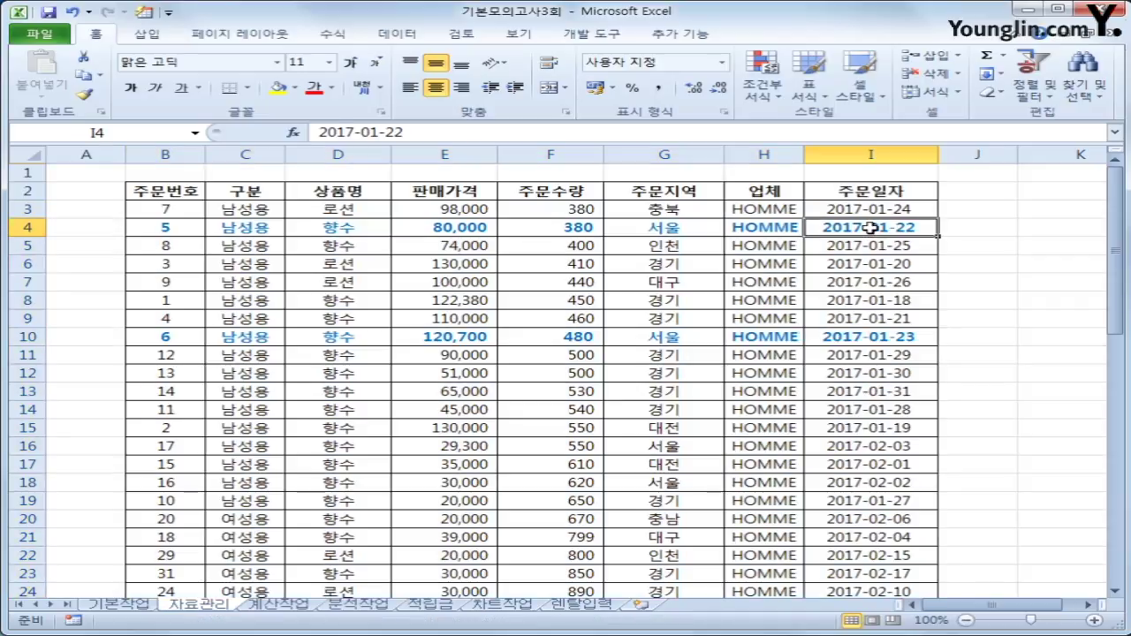
{"action": "left_click", "coordinate": [661, 233]}
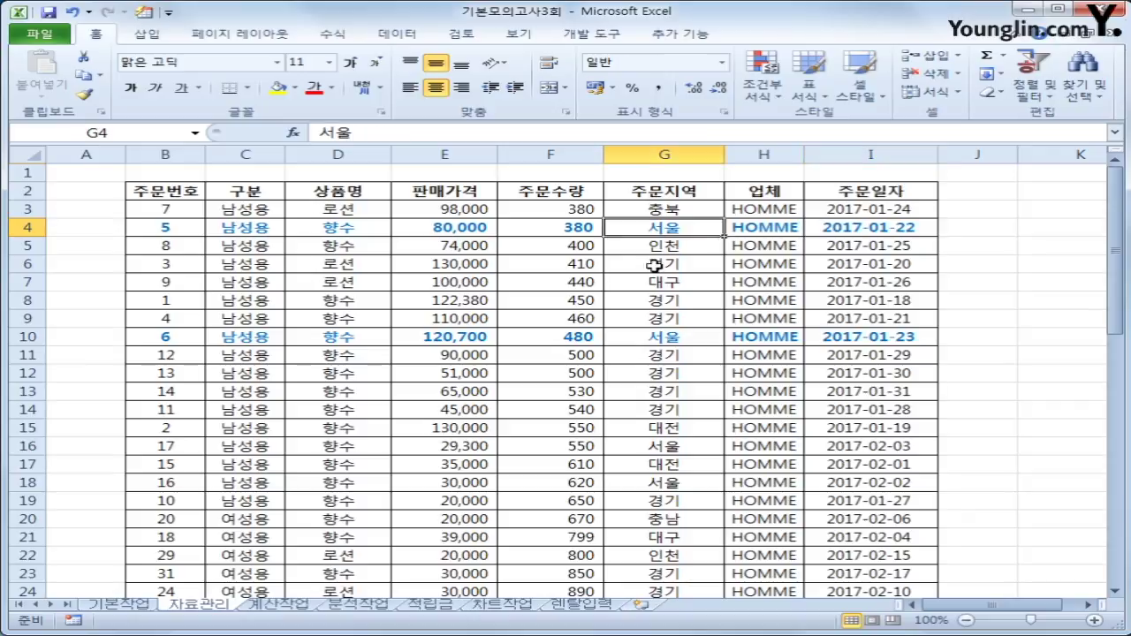
{"action": "left_click", "coordinate": [659, 338]}
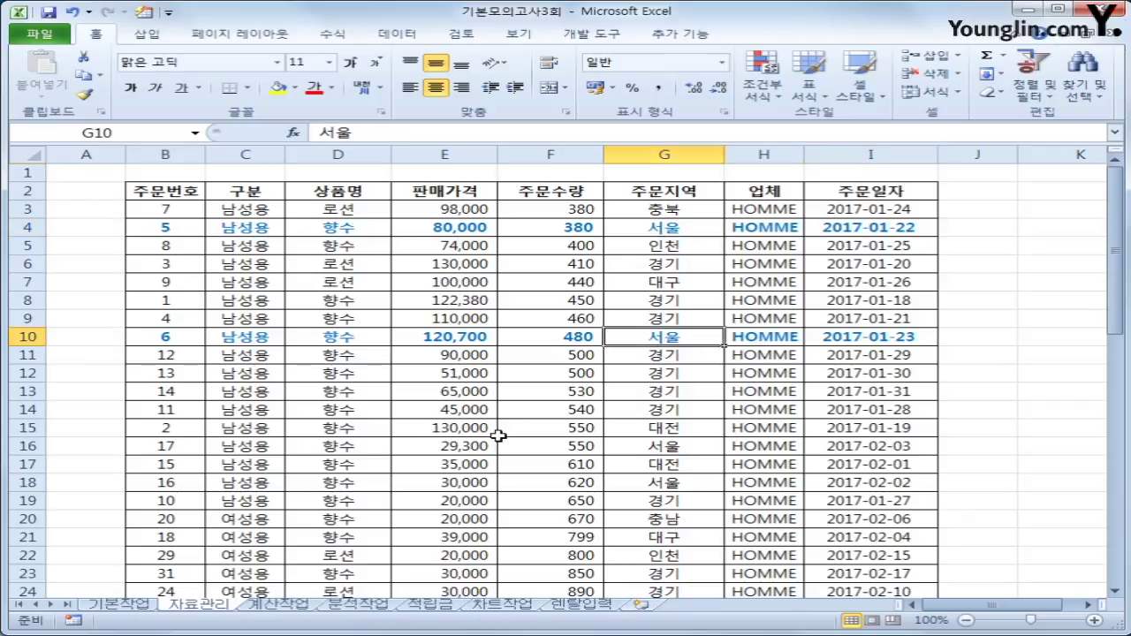
On the 계산작업 sheet, start an AVERAGEIF formula in cell L5.
{"action": "left_click", "coordinate": [275, 606]}
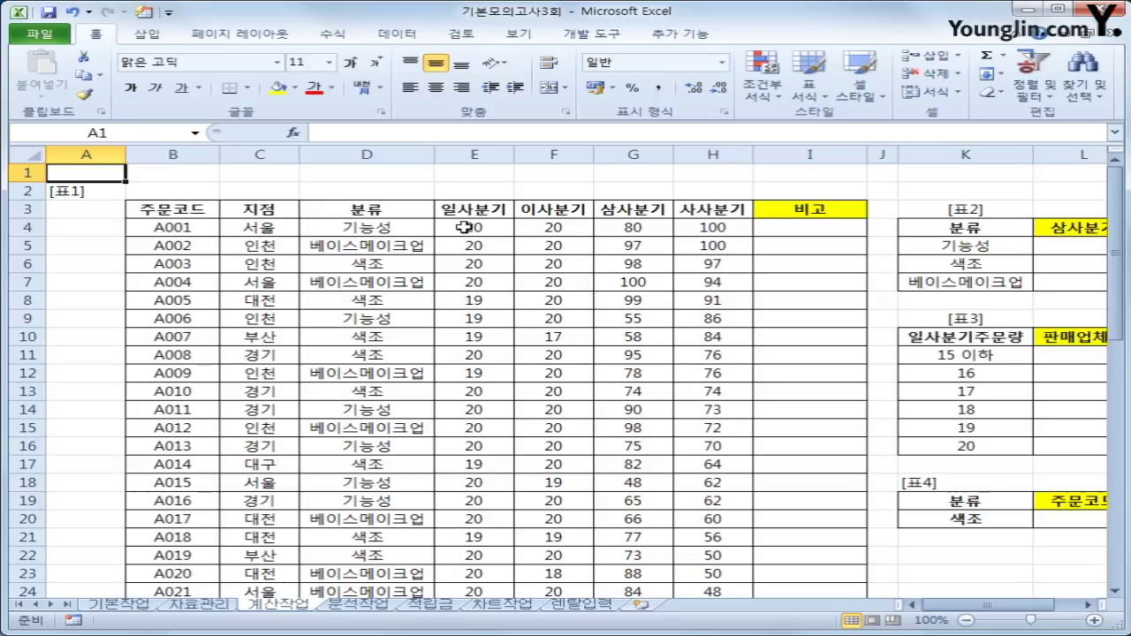
{"action": "left_click_drag", "start_coordinate": [996, 604], "coordinate": [1021, 606]}
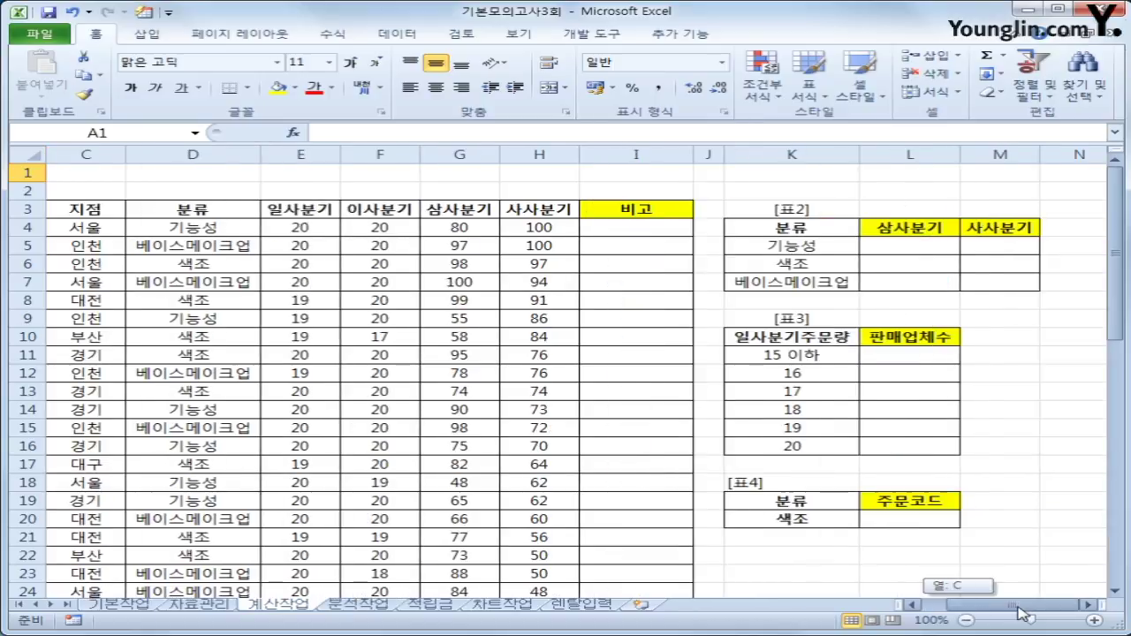
{"action": "left_click", "coordinate": [909, 241]}
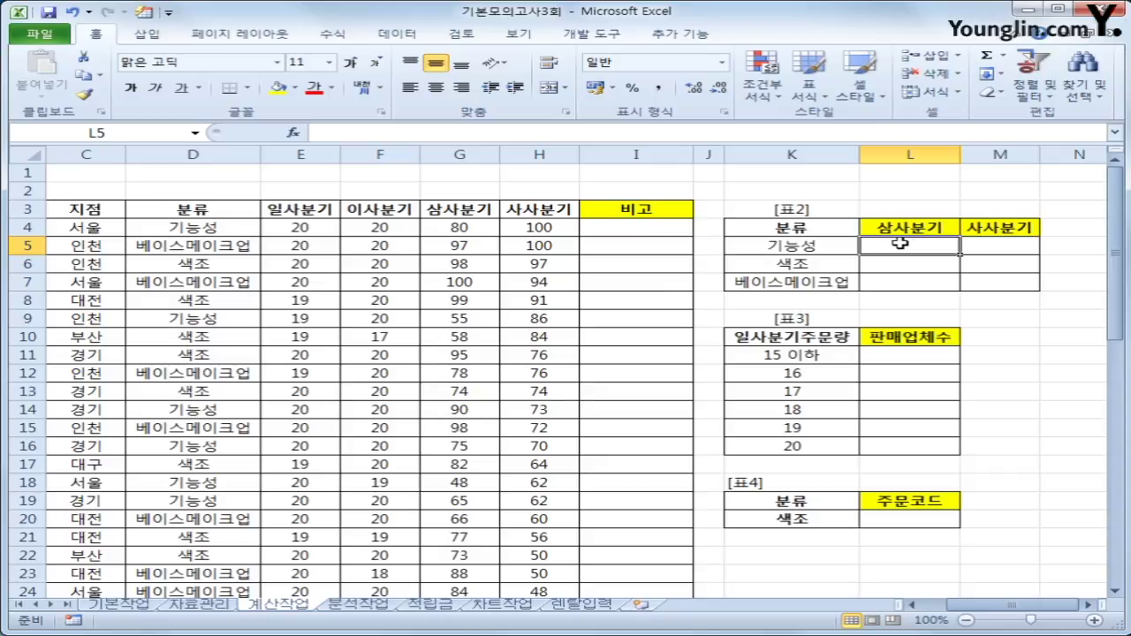
{"action": "type", "text": "="}
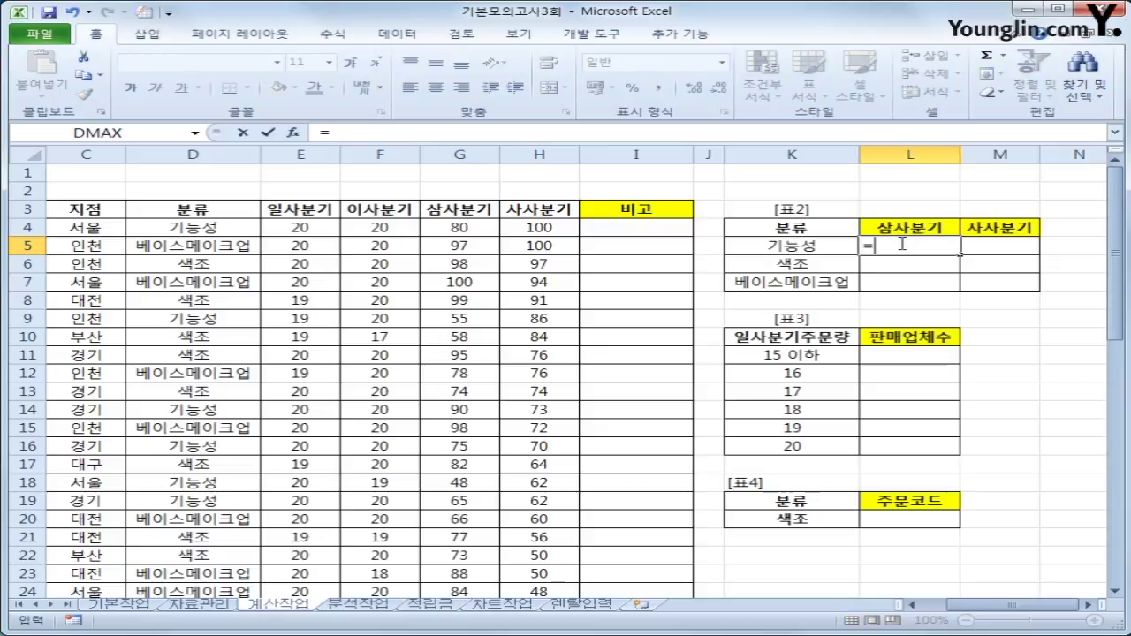
{"action": "type", "text": "s"}
{"action": "key", "text": "BackSpace"}
{"action": "type", "text": "av"}
{"action": "key", "text": "Down"}
{"action": "key", "text": "Down"}
{"action": "key", "text": "Down"}
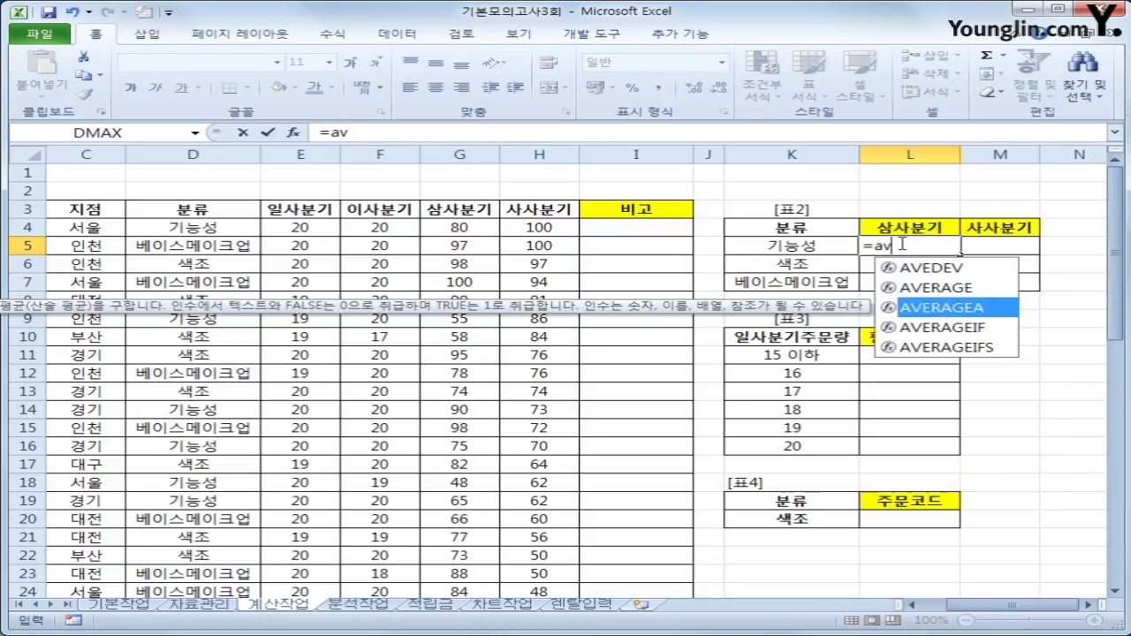
{"action": "key", "text": "Tab"}
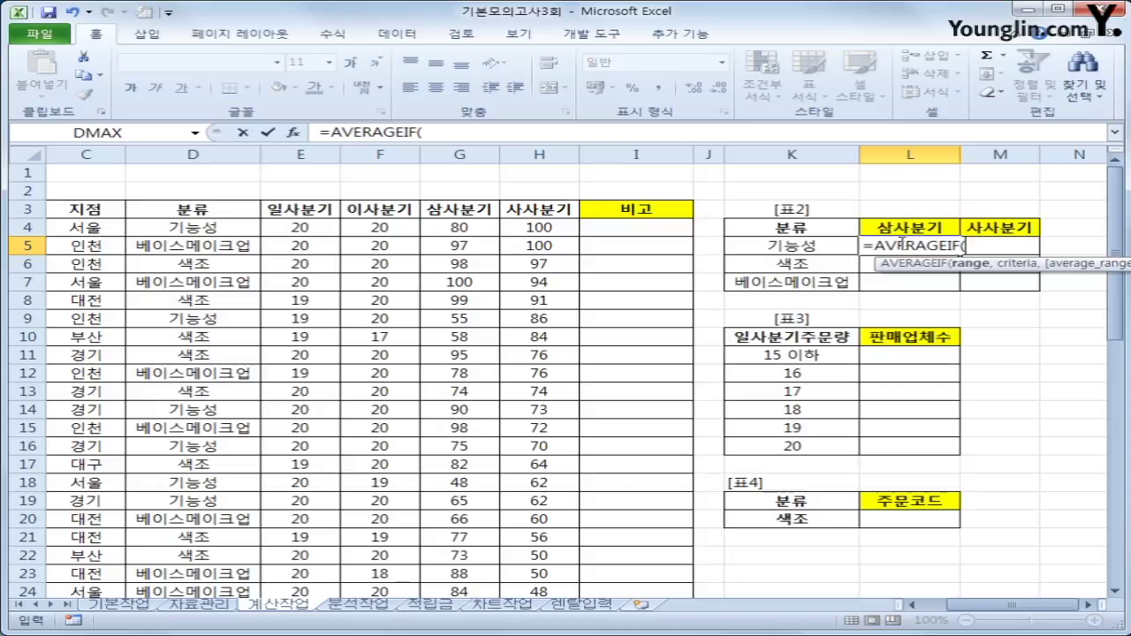
Complete L5 as =AVERAGEIF($D$4:$D$43,$K5,G$4:G$43), returning 59.6153846 for 기능성.
{"action": "left_click_drag", "start_coordinate": [196, 228], "coordinate": [256, 536]}
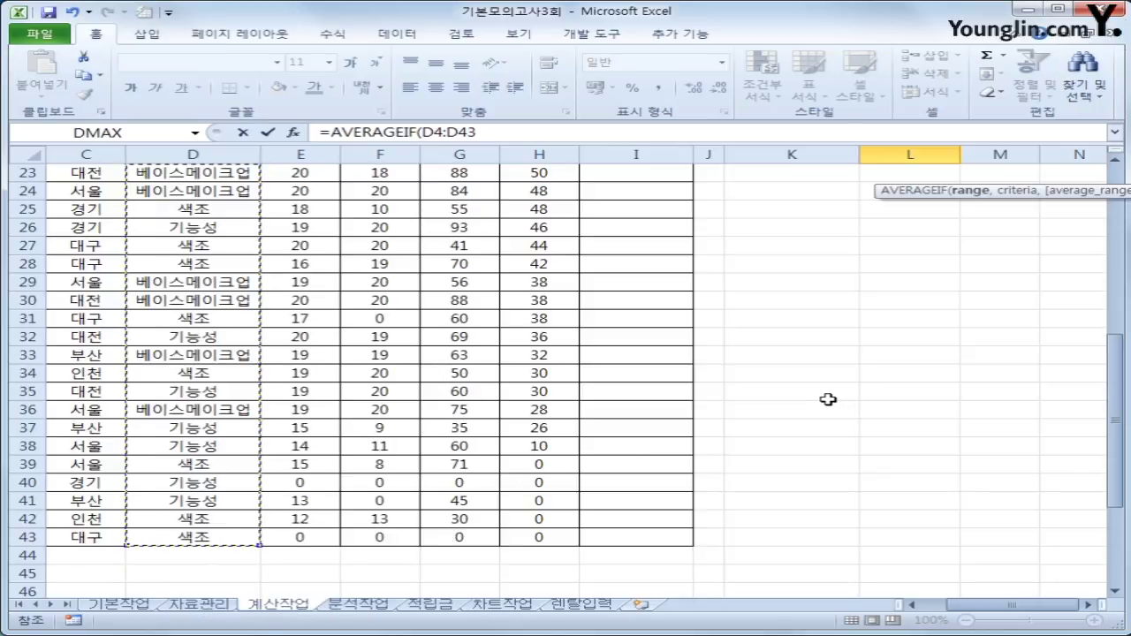
{"action": "scroll", "coordinate": [828, 399], "scroll_direction": "up", "scroll_amount": 6}
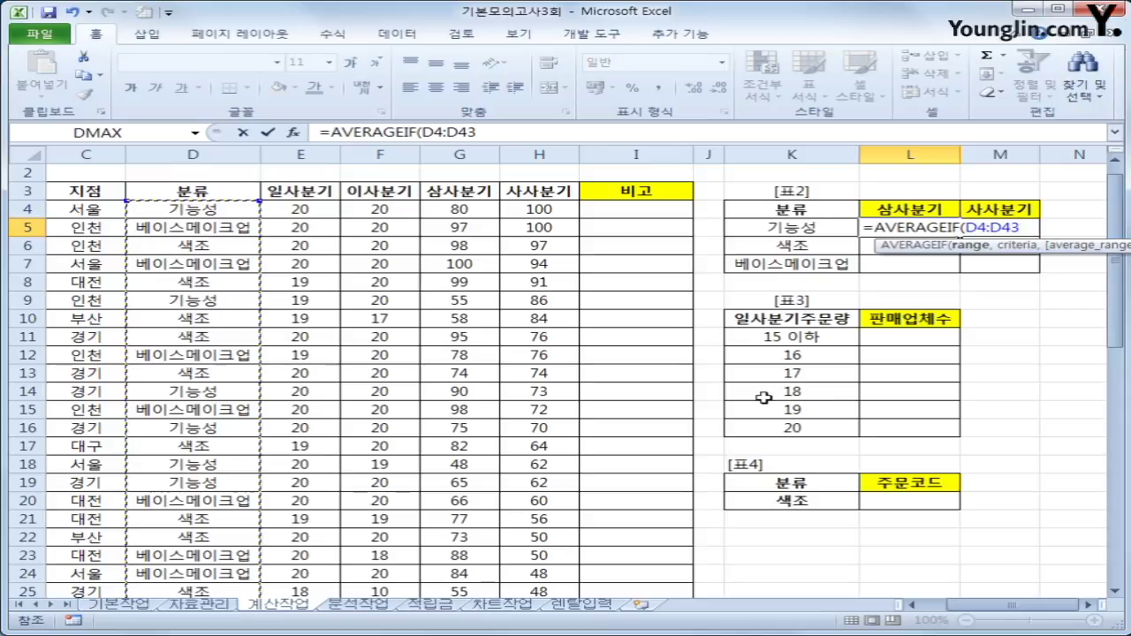
{"action": "key", "text": "F4"}
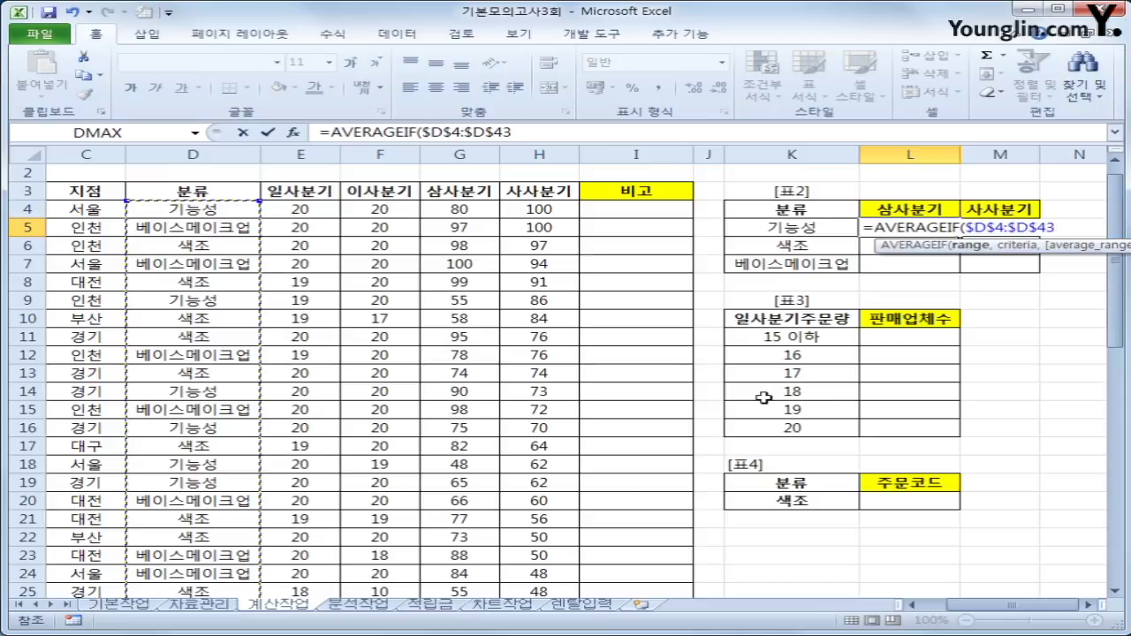
{"action": "type", "text": ","}
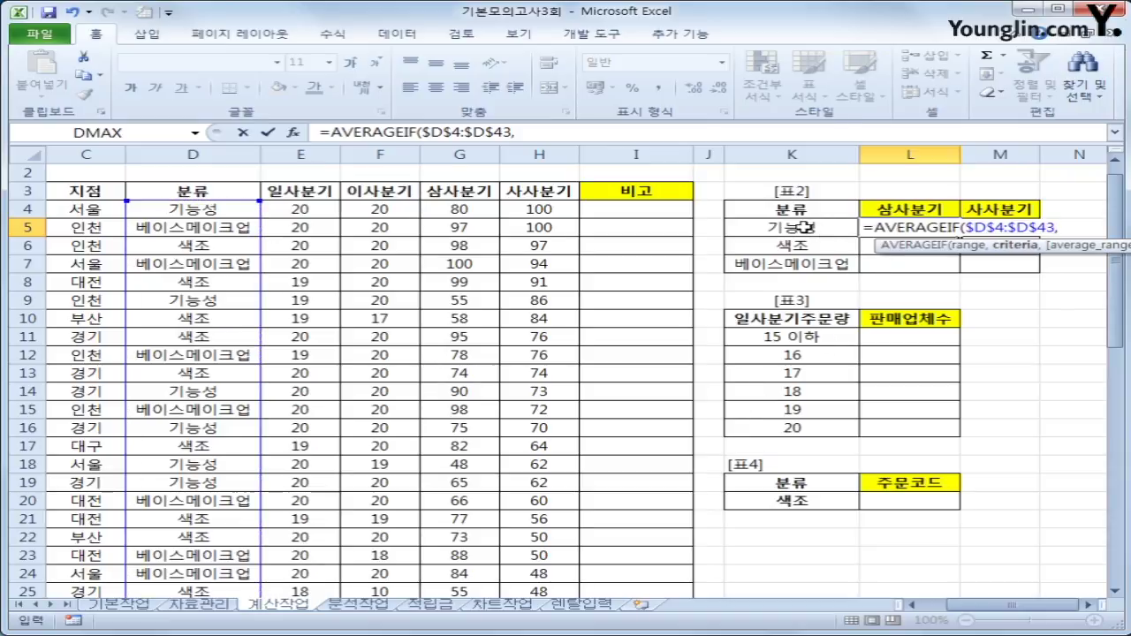
{"action": "left_click", "coordinate": [802, 227]}
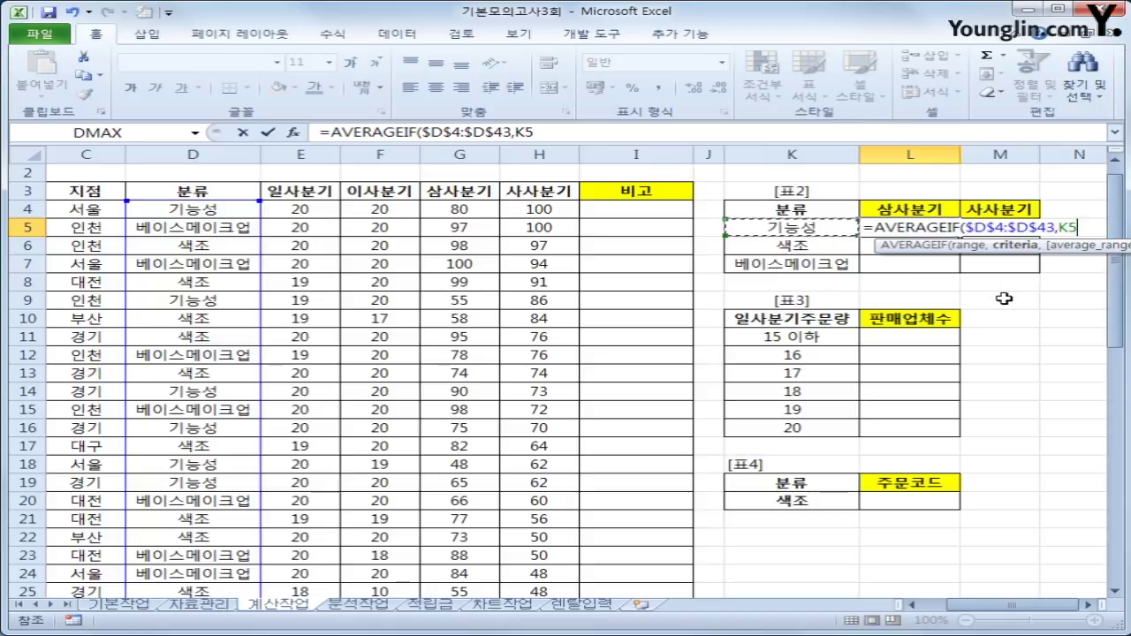
{"action": "key", "text": "F4"}
{"action": "key", "text": "F4"}
{"action": "key", "text": "F4"}
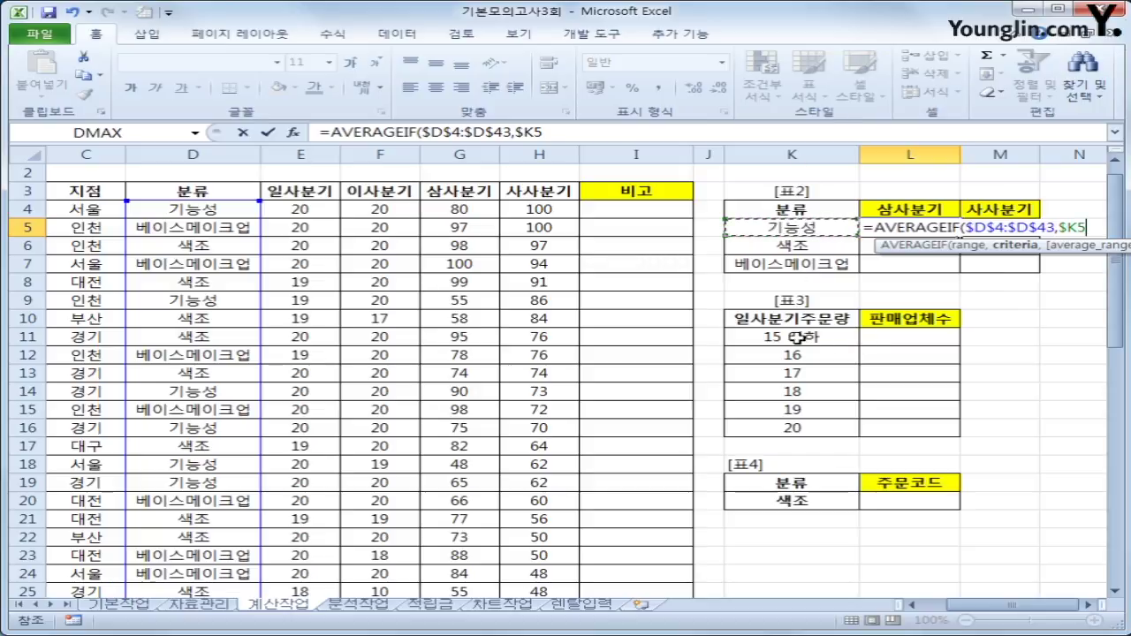
{"action": "type", "text": ","}
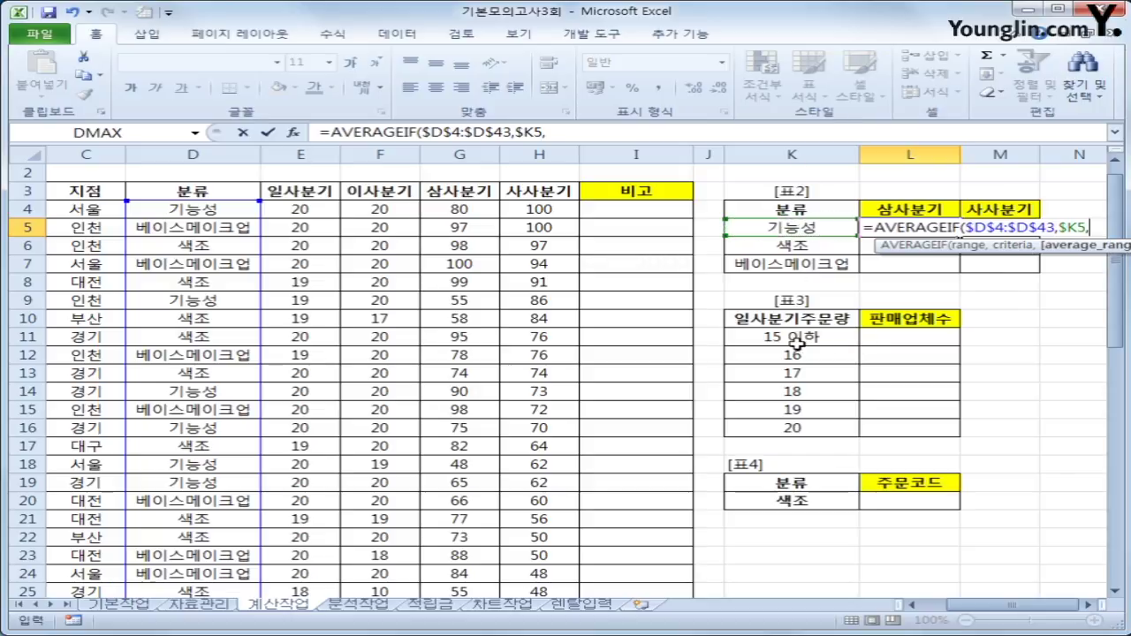
{"action": "left_click_drag", "start_coordinate": [463, 210], "coordinate": [464, 576]}
{"action": "scroll", "coordinate": [901, 504], "scroll_direction": "up", "scroll_amount": 7}
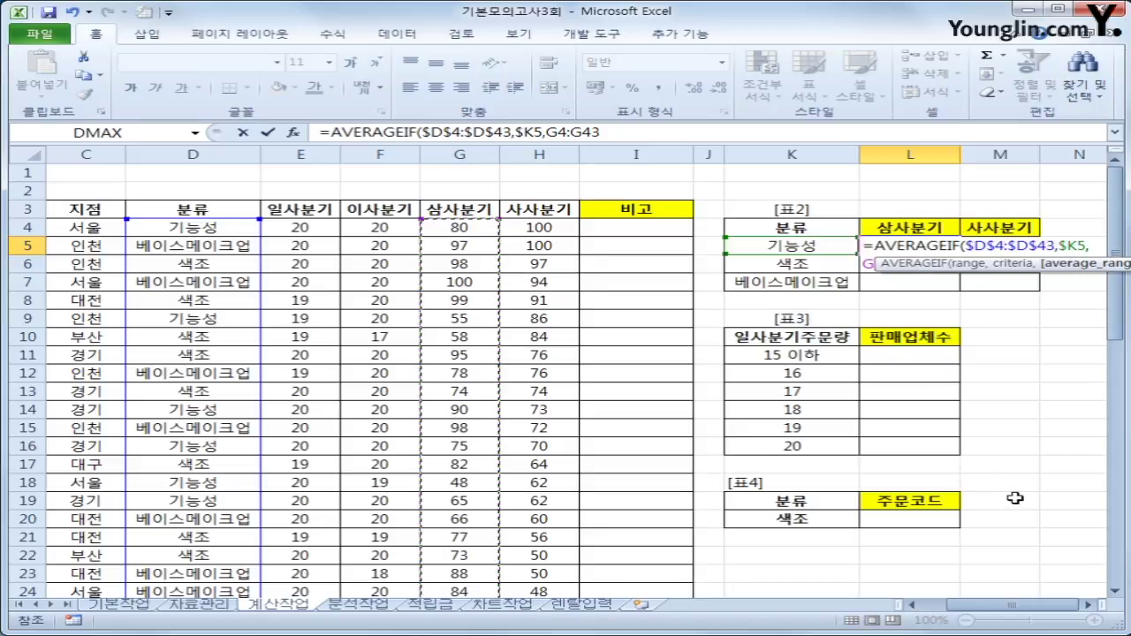
{"action": "key", "text": "F4"}
{"action": "key", "text": "F4"}
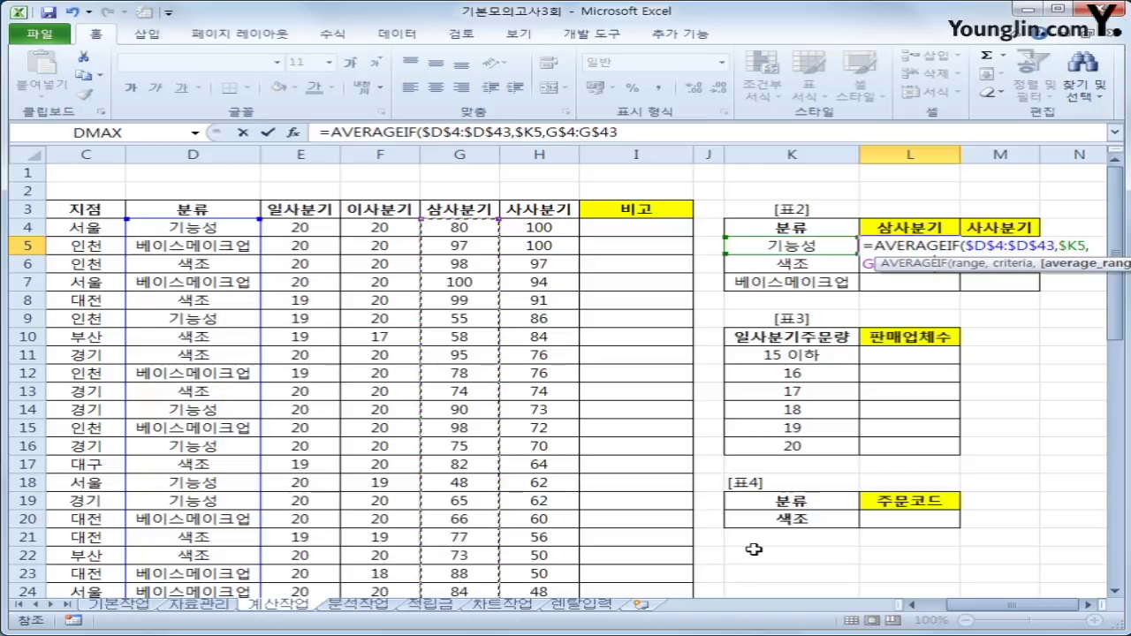
{"action": "type", "text": ")"}
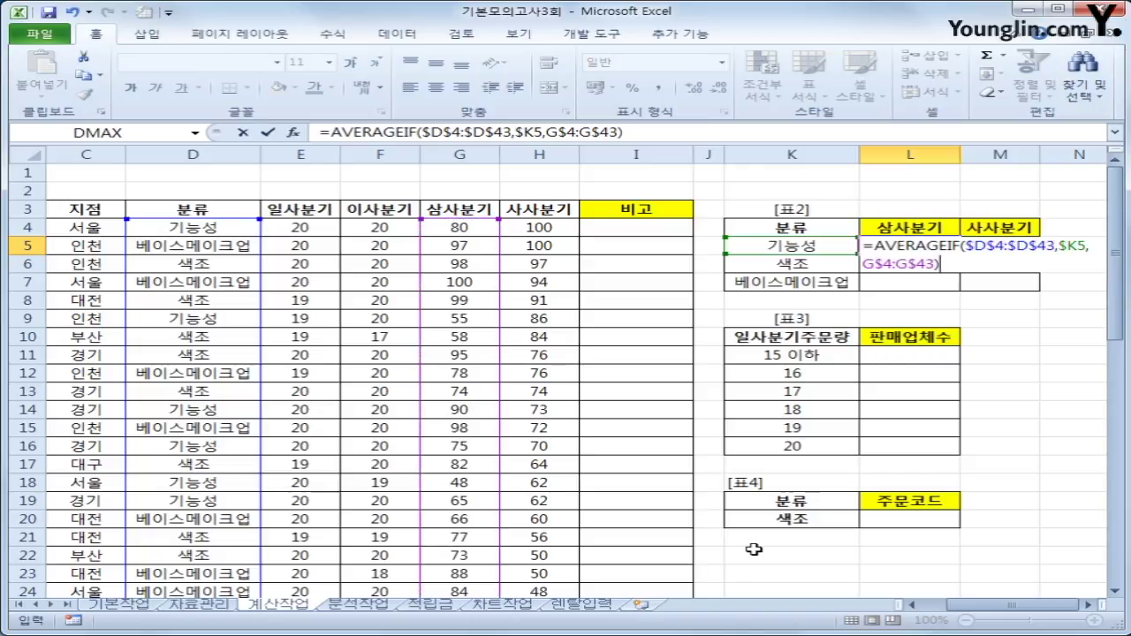
{"action": "key", "text": "Return"}
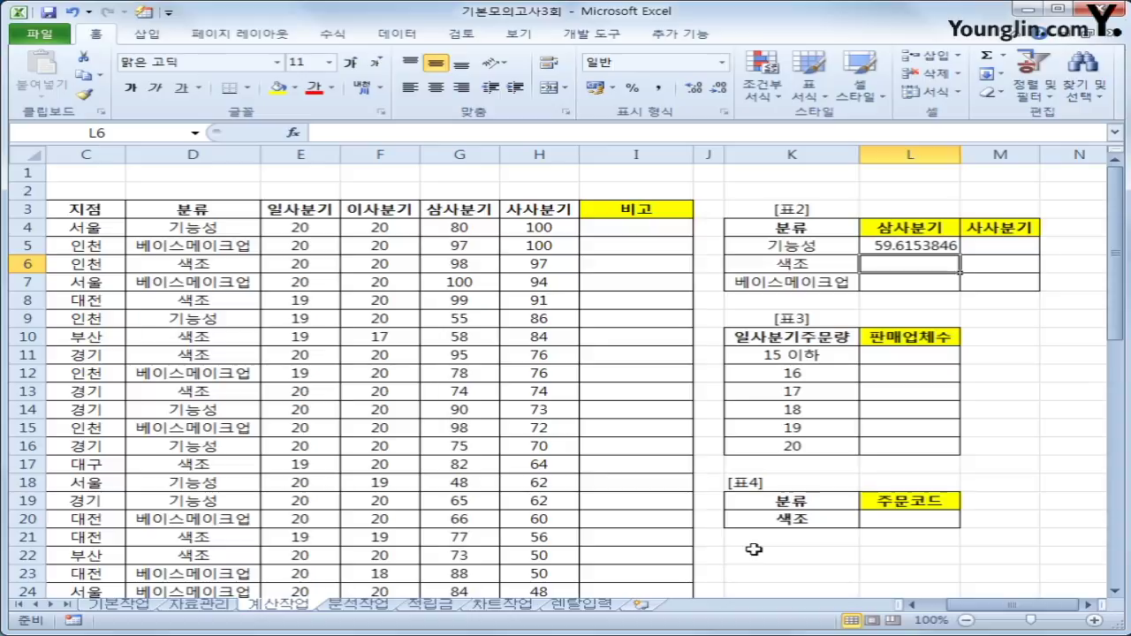
Fill the L5 AVERAGEIF formula down to L7 and across into column M.
{"action": "left_click", "coordinate": [944, 247]}
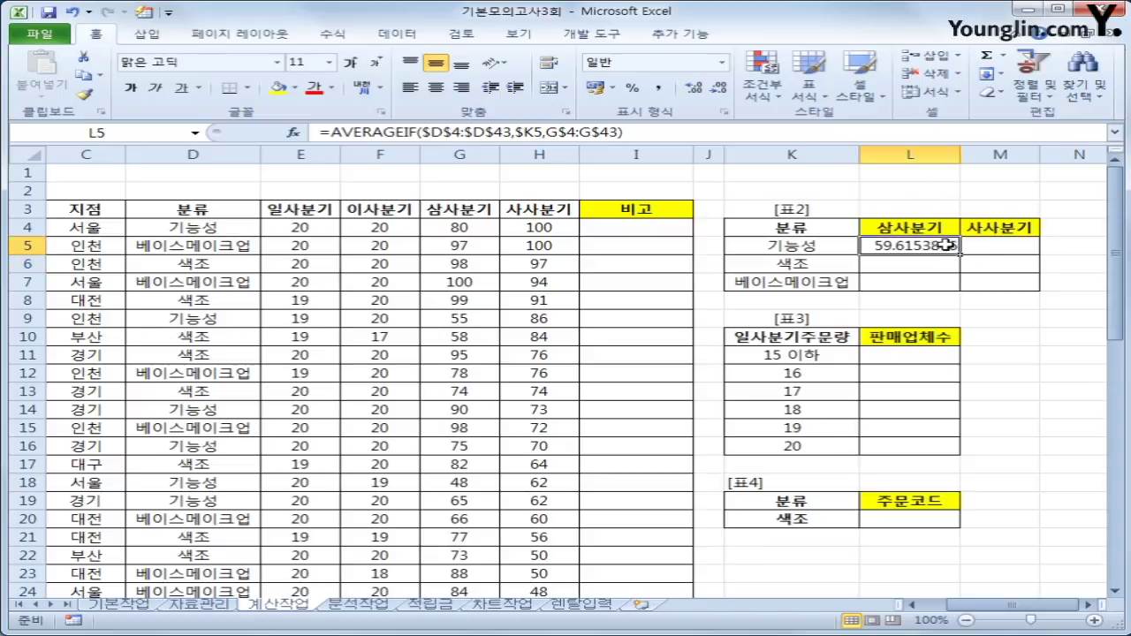
{"action": "left_click_drag", "start_coordinate": [958, 253], "coordinate": [1031, 289]}
{"action": "left_click", "coordinate": [939, 249]}
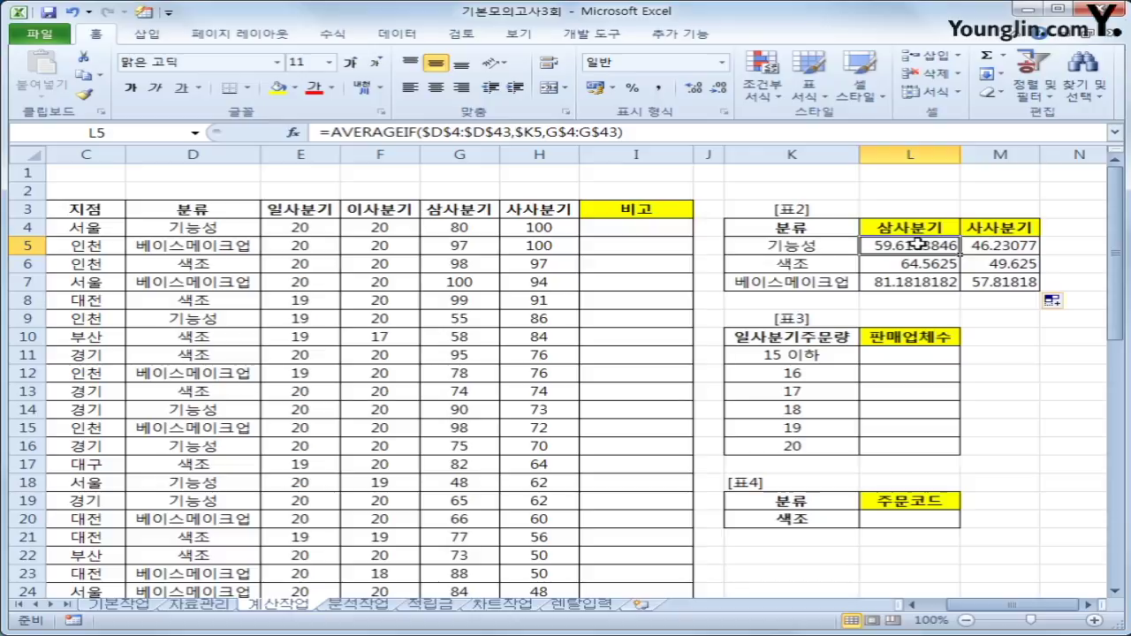
{"action": "left_click", "coordinate": [326, 133]}
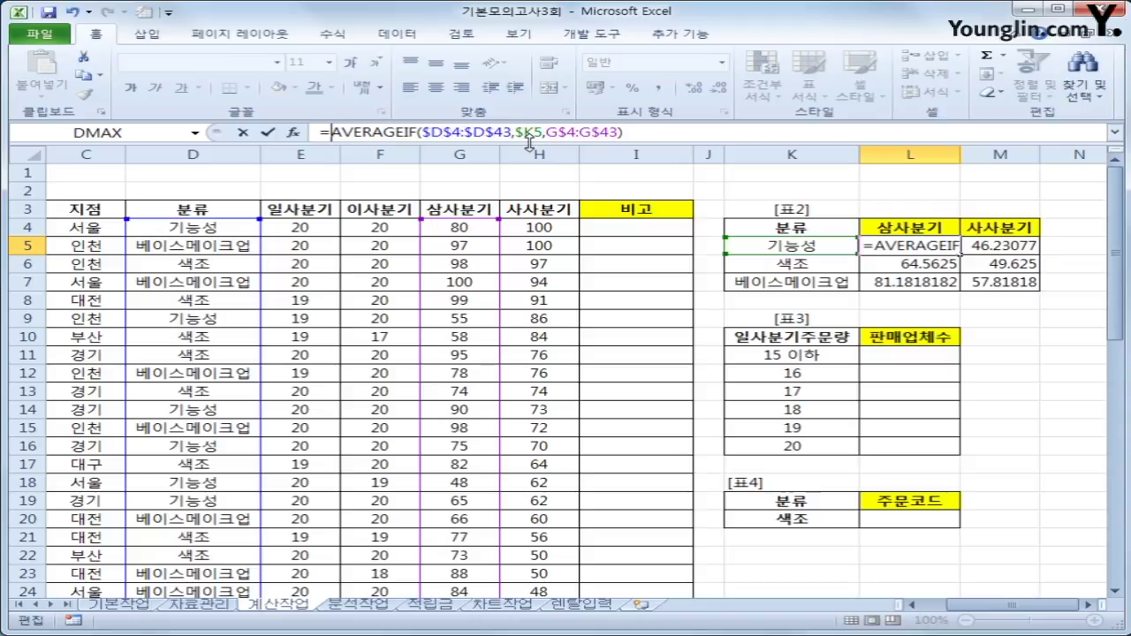
Wrap the L5 average formula in ROUNDUP(...,1).
{"action": "type", "text": "r"}
{"action": "type", "text": "ou"}
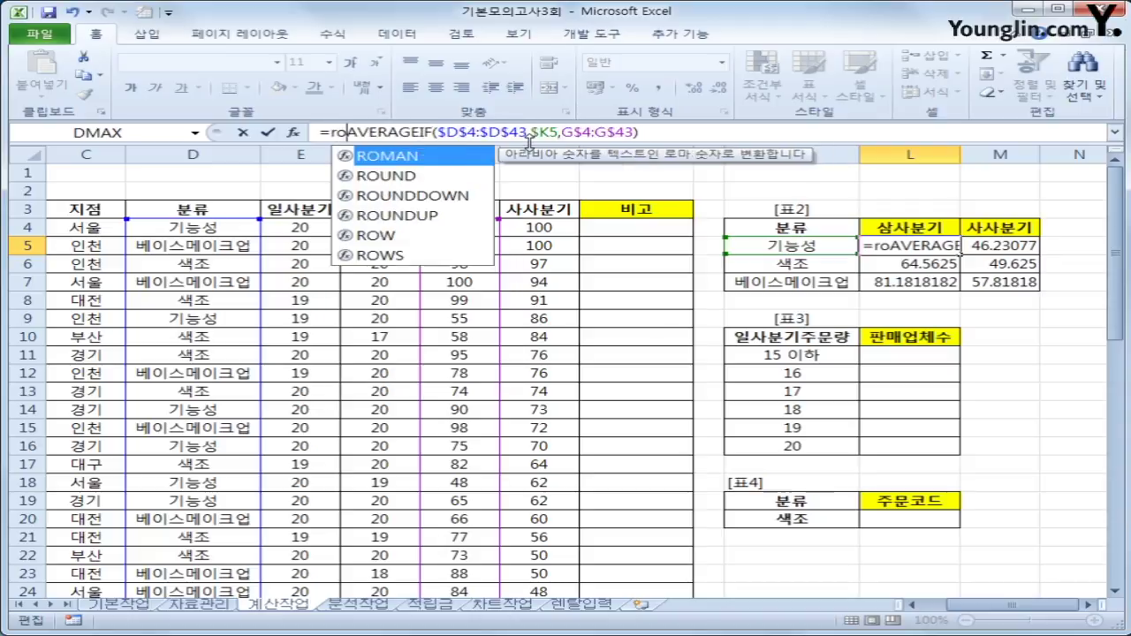
{"action": "key", "text": "Down"}
{"action": "key", "text": "Down"}
{"action": "key", "text": "Tab"}
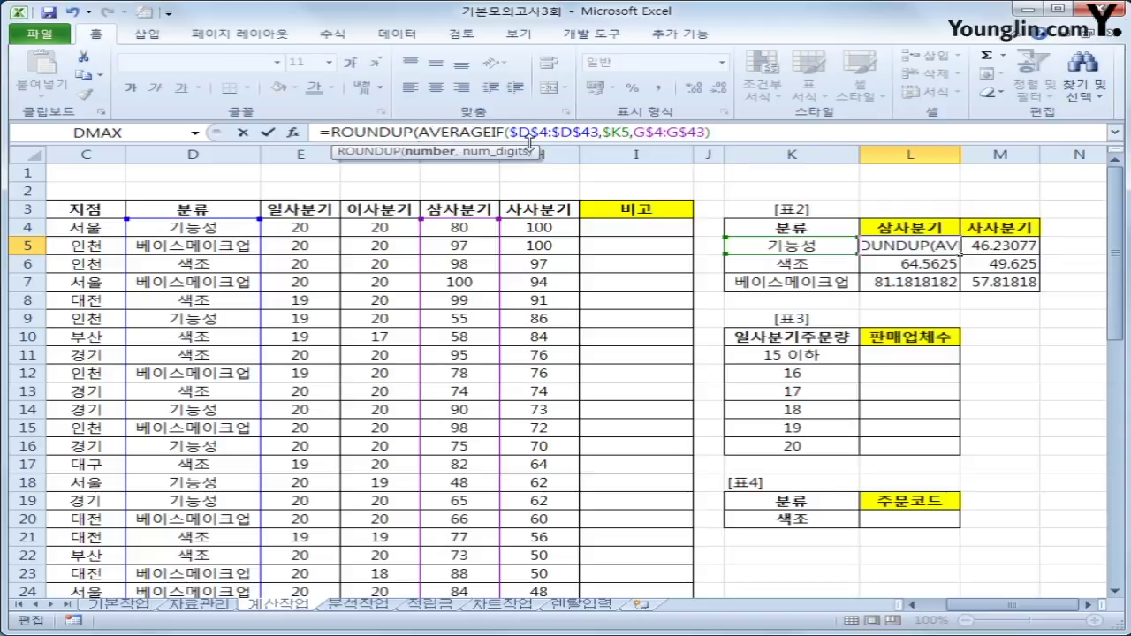
{"action": "left_click", "coordinate": [722, 131]}
{"action": "type", "text": ",1"}
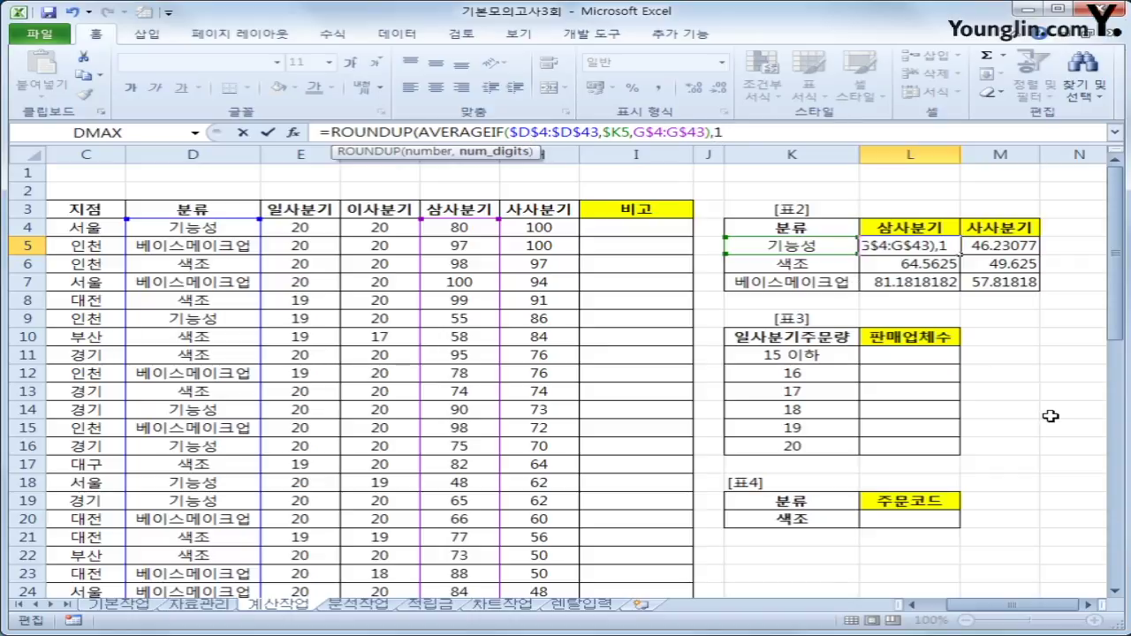
{"action": "type", "text": ")"}
{"action": "key", "text": "Return"}
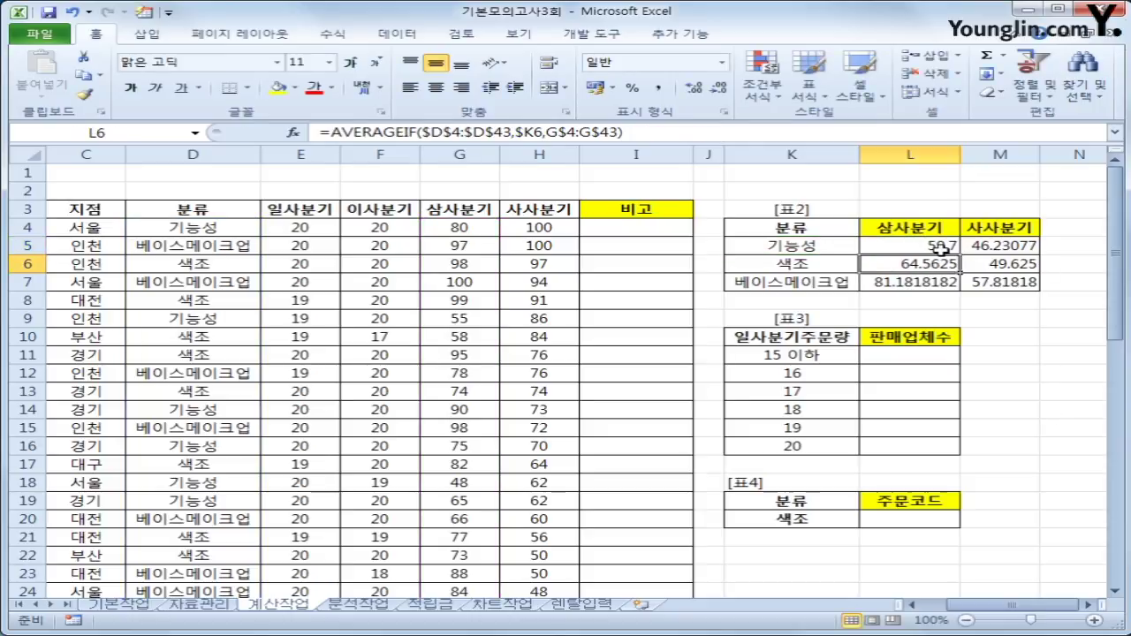
Copy the rounded formula across L5:M7, giving 59.7, 64.6, 81.2, 46.3, 49.7 and 57.9.
{"action": "left_click", "coordinate": [938, 250]}
{"action": "left_click_drag", "start_coordinate": [962, 261], "coordinate": [1022, 296]}
{"action": "left_click", "coordinate": [1002, 282]}
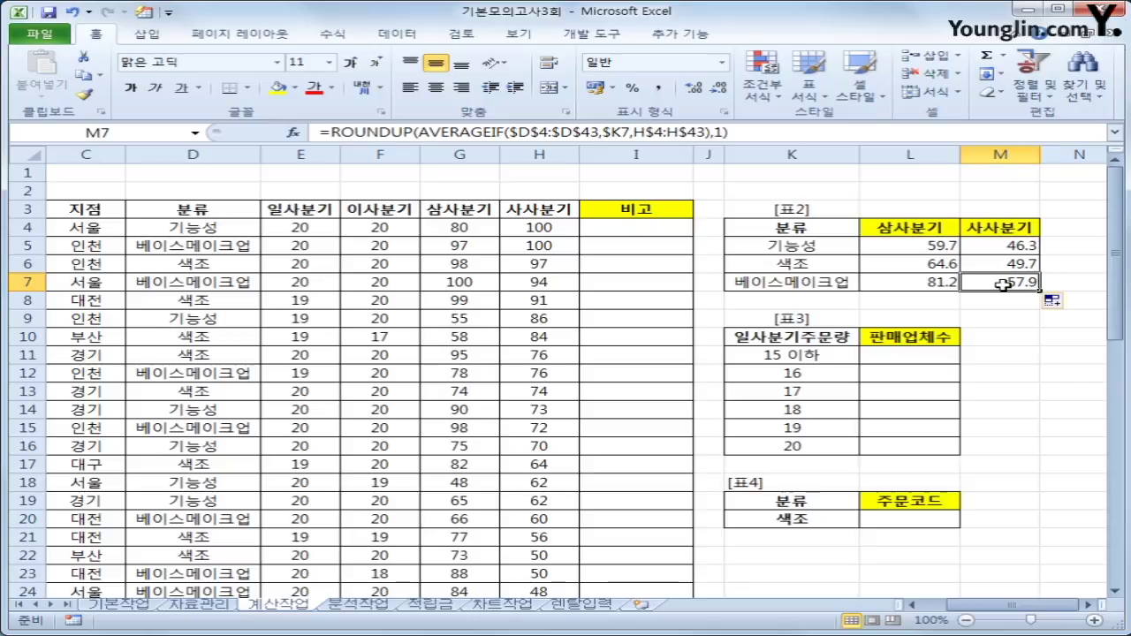
{"action": "left_click", "coordinate": [886, 358]}
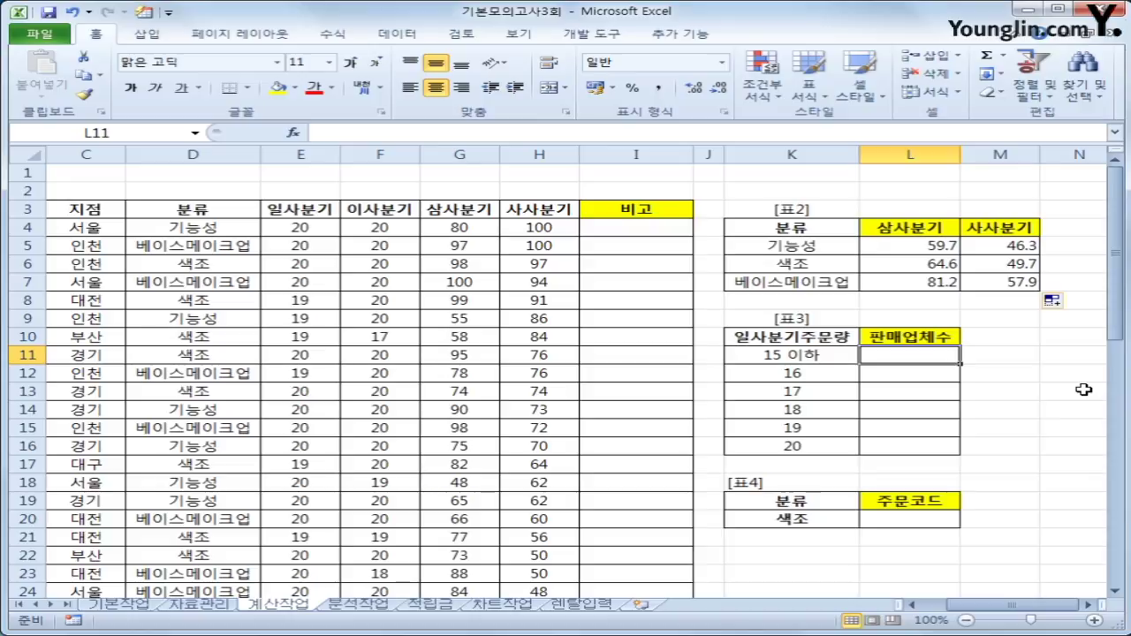
Select L11:L16 and begin a TEXT(FREQUENCY(...)) formula.
{"action": "left_click_drag", "start_coordinate": [932, 359], "coordinate": [927, 443]}
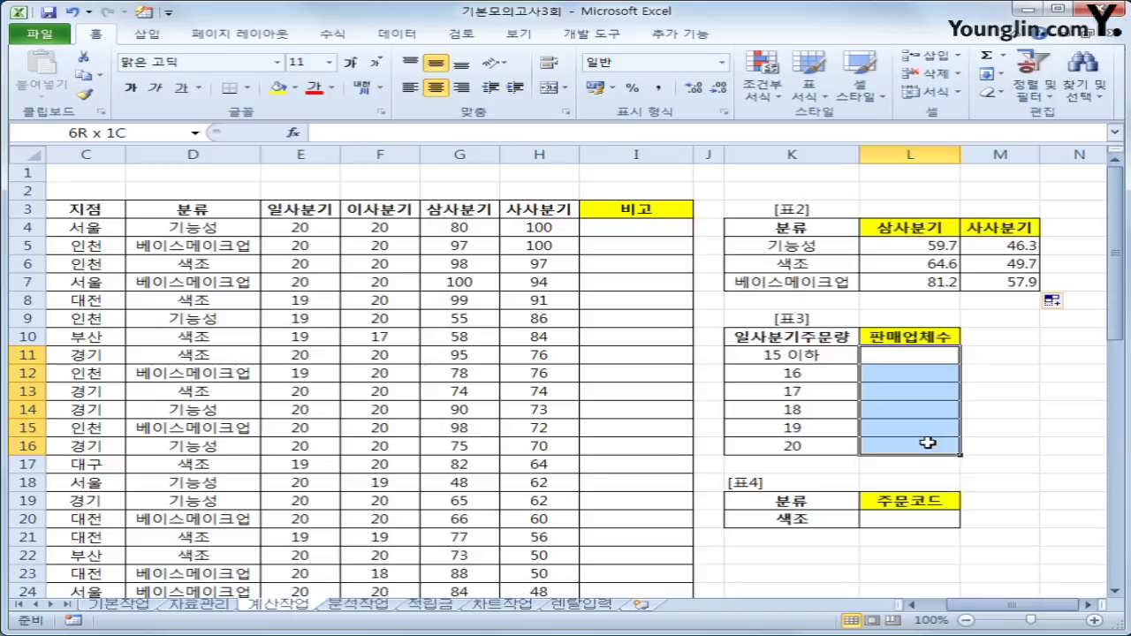
{"action": "left_click_drag", "start_coordinate": [928, 442], "coordinate": [928, 443]}
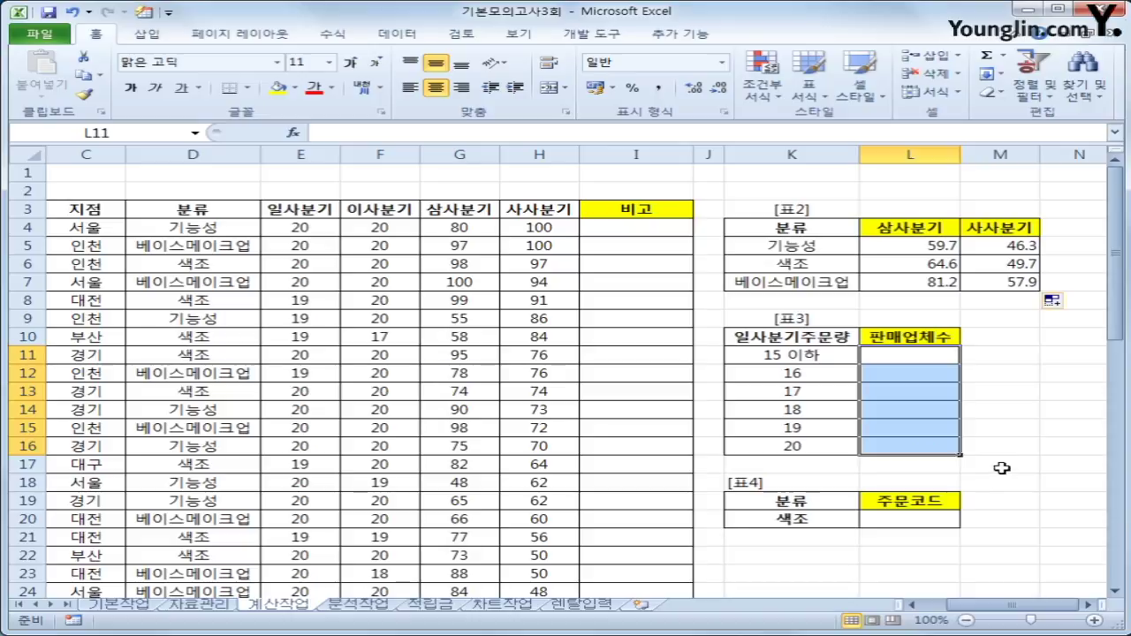
{"action": "type", "text": "="}
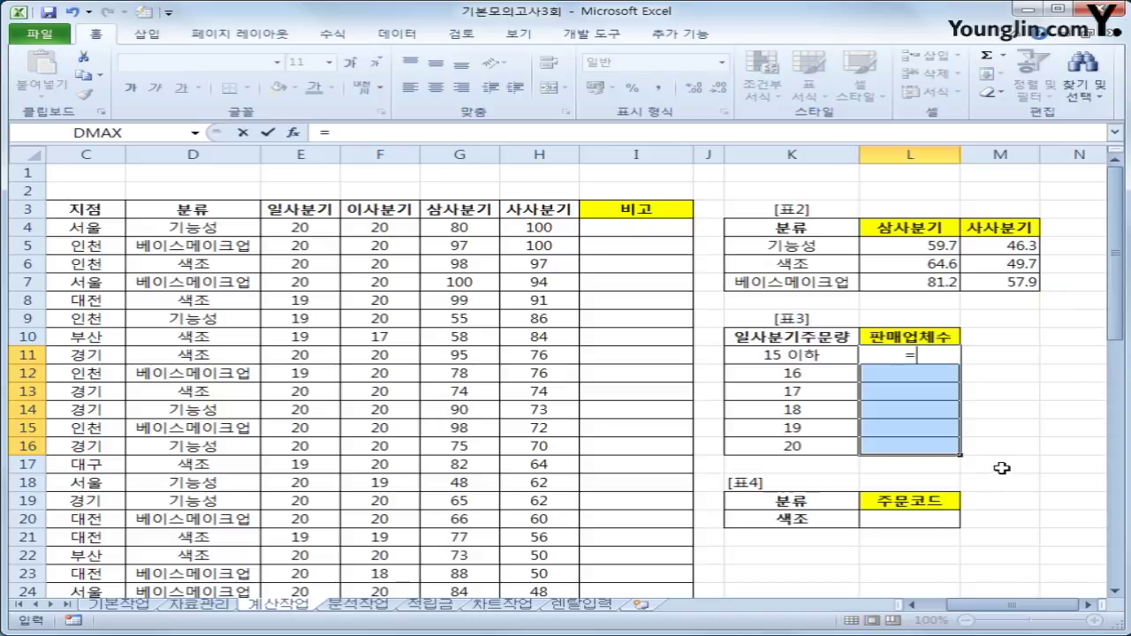
{"action": "type", "text": "tex"}
{"action": "key", "text": "Tab"}
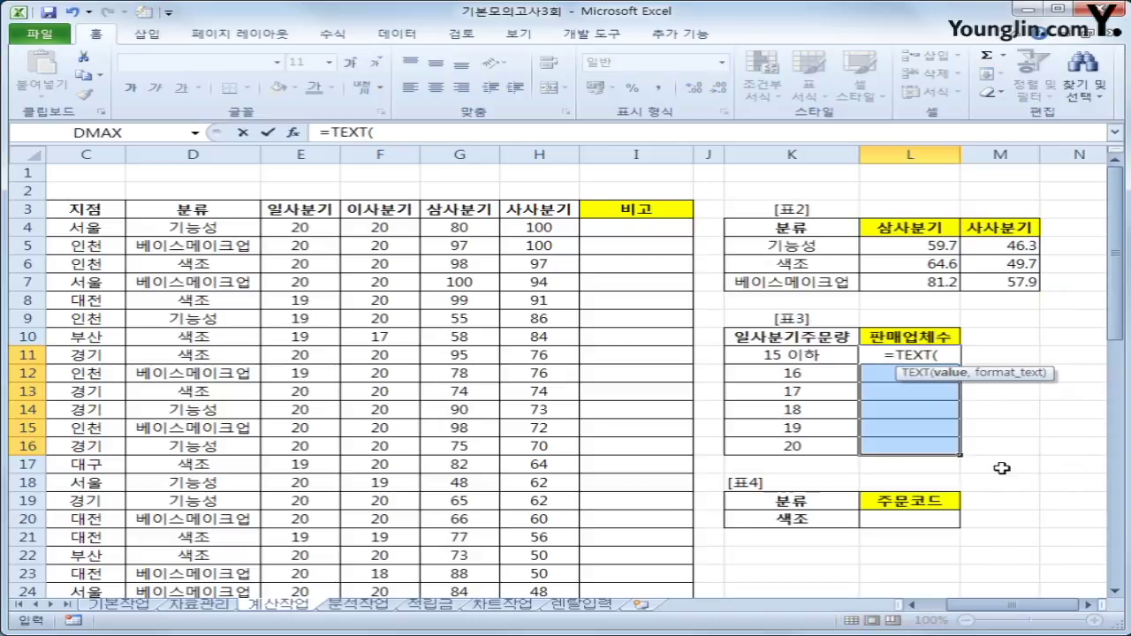
{"action": "type", "text": "fr"}
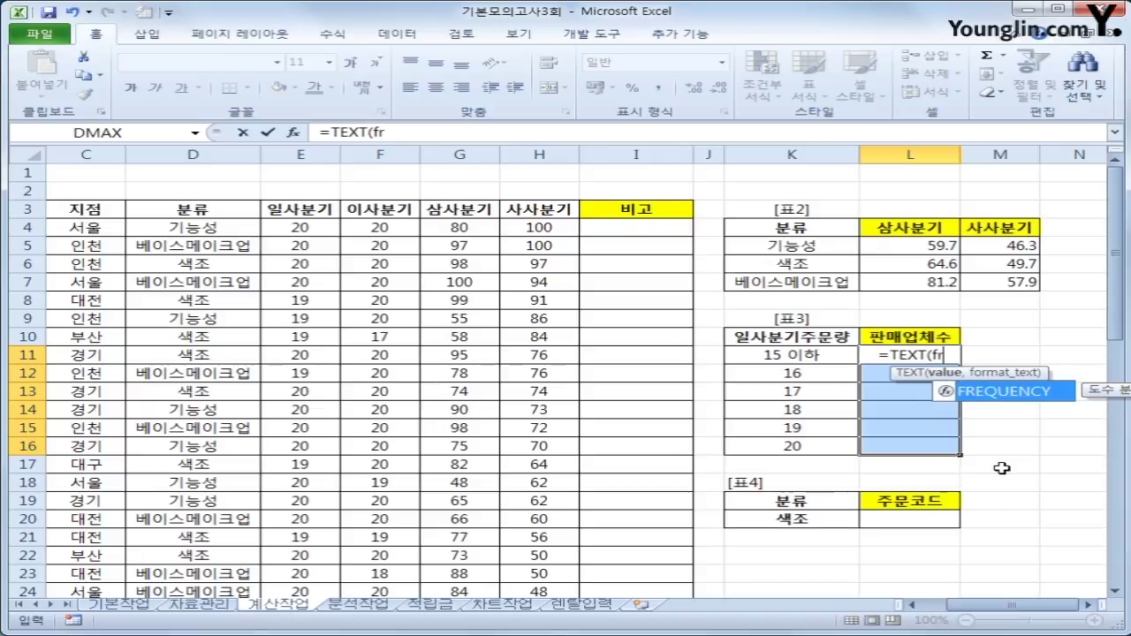
{"action": "key", "text": "Tab"}
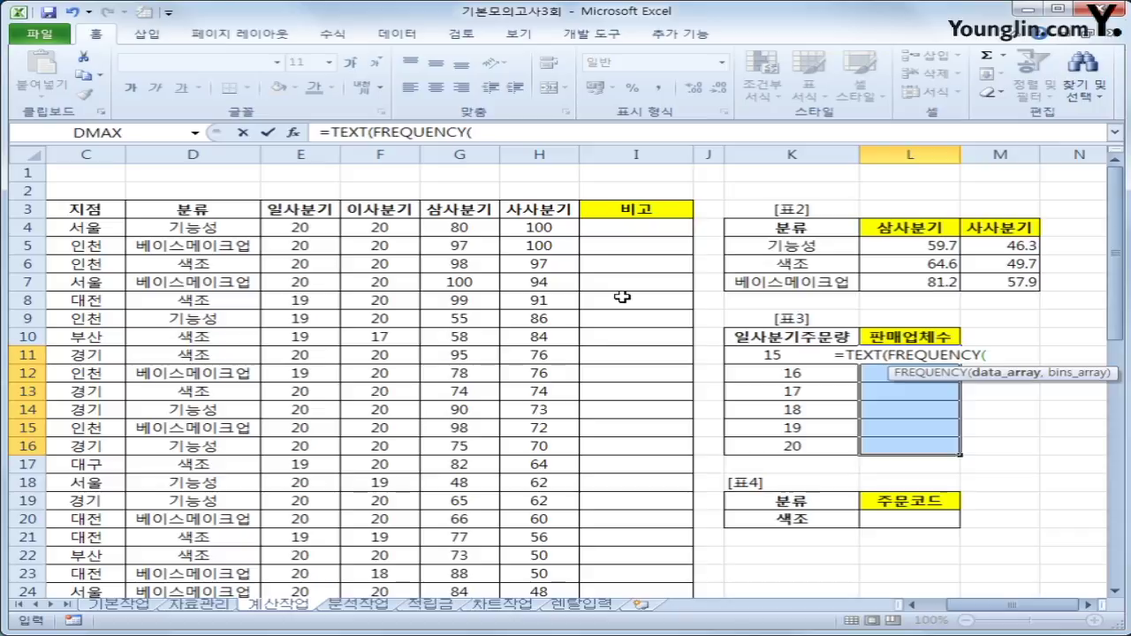
Complete =TEXT(FREQUENCY(E4:E43,K11:K16),"#업체") and enter it as an array formula.
{"action": "left_click_drag", "start_coordinate": [305, 226], "coordinate": [308, 555]}
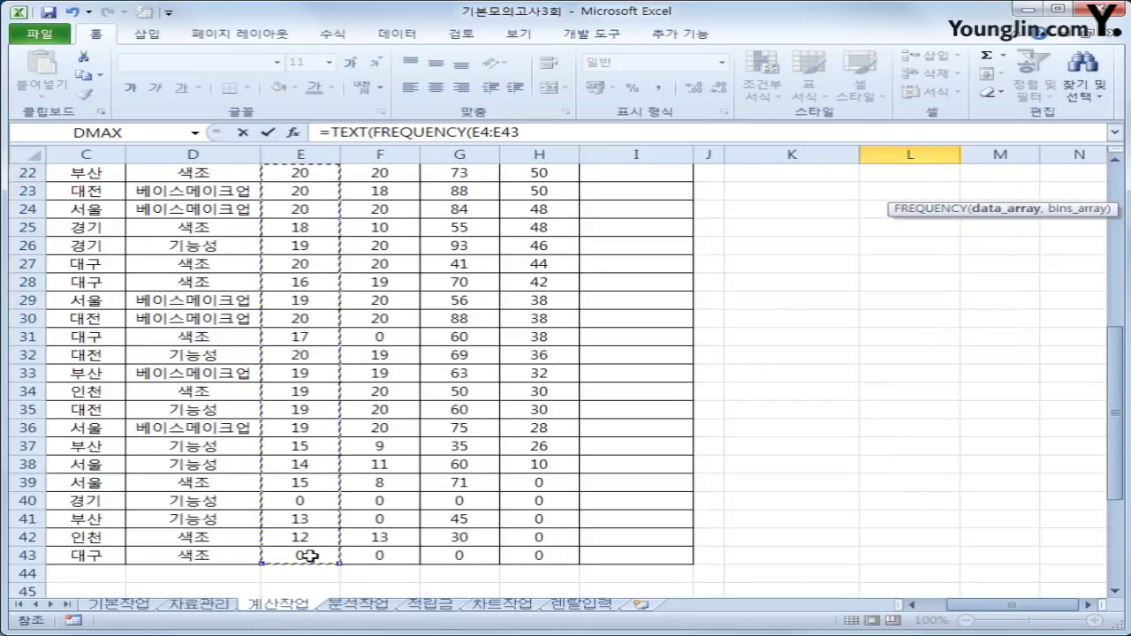
{"action": "type", "text": ","}
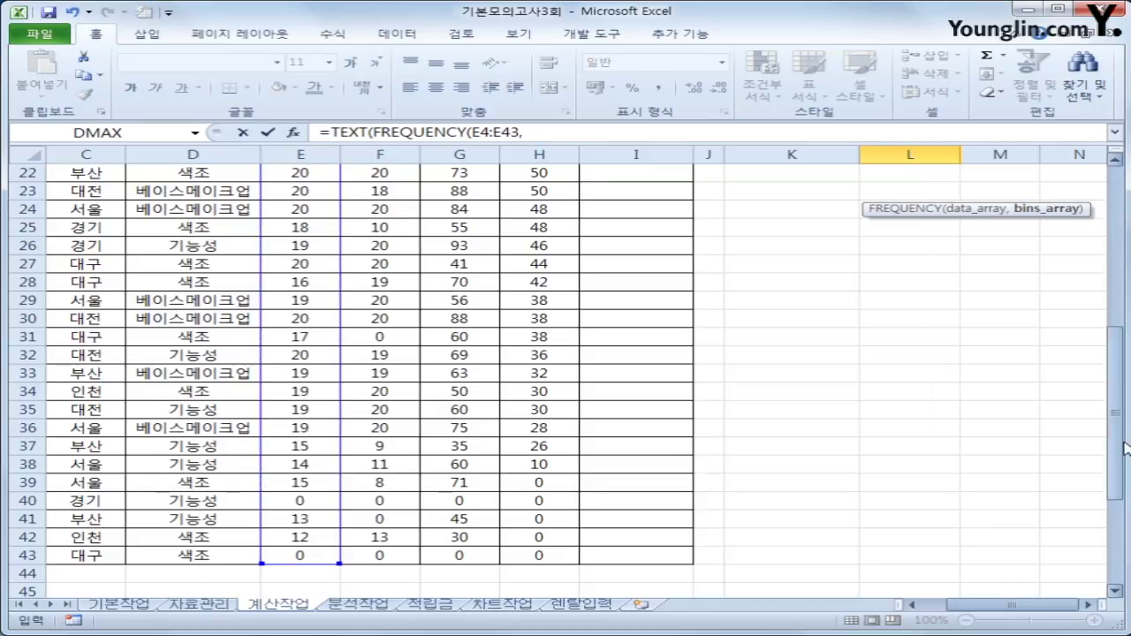
{"action": "scroll", "coordinate": [1025, 412], "scroll_direction": "up", "scroll_amount": 5}
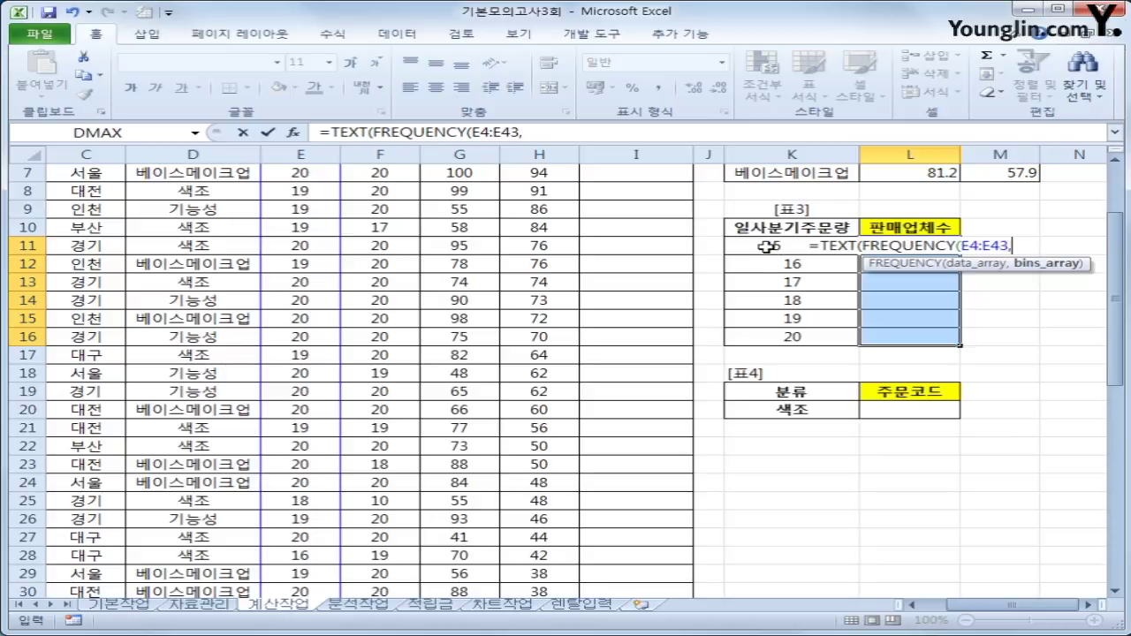
{"action": "left_click_drag", "start_coordinate": [772, 245], "coordinate": [762, 340]}
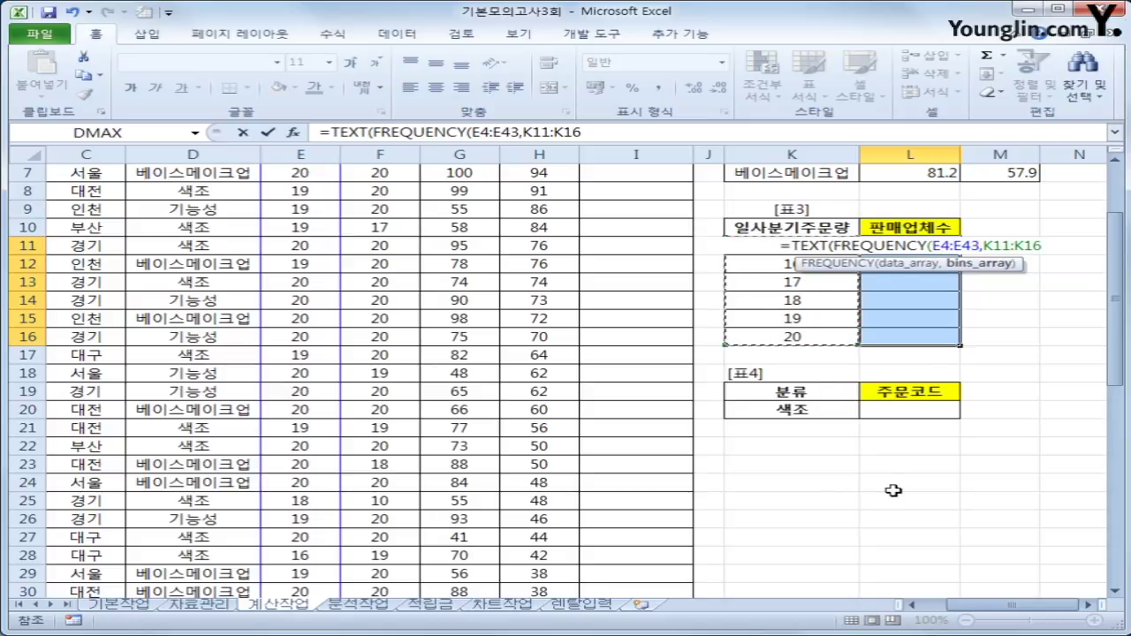
{"action": "type", "text": ")"}
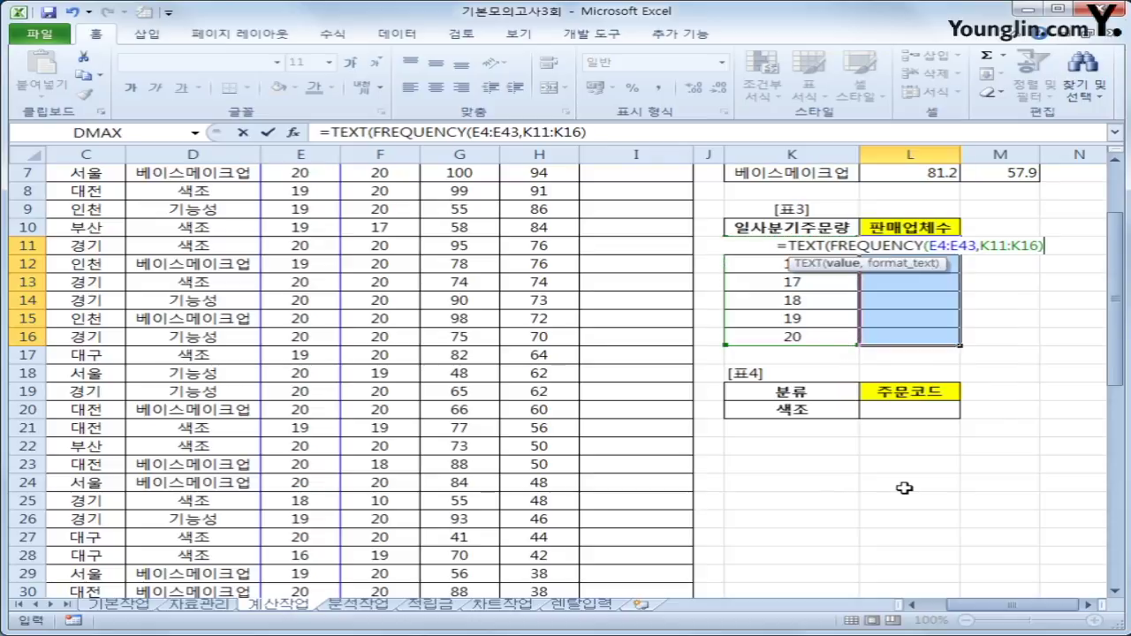
{"action": "type", "text": ","}
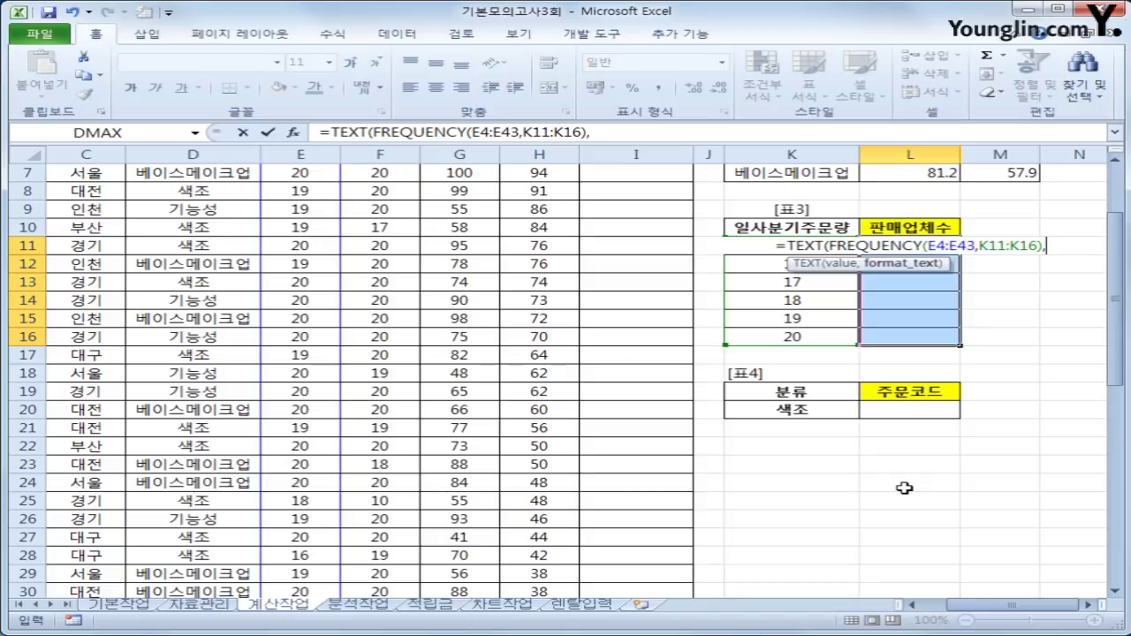
{"action": "type", "text": "\"#djq"}
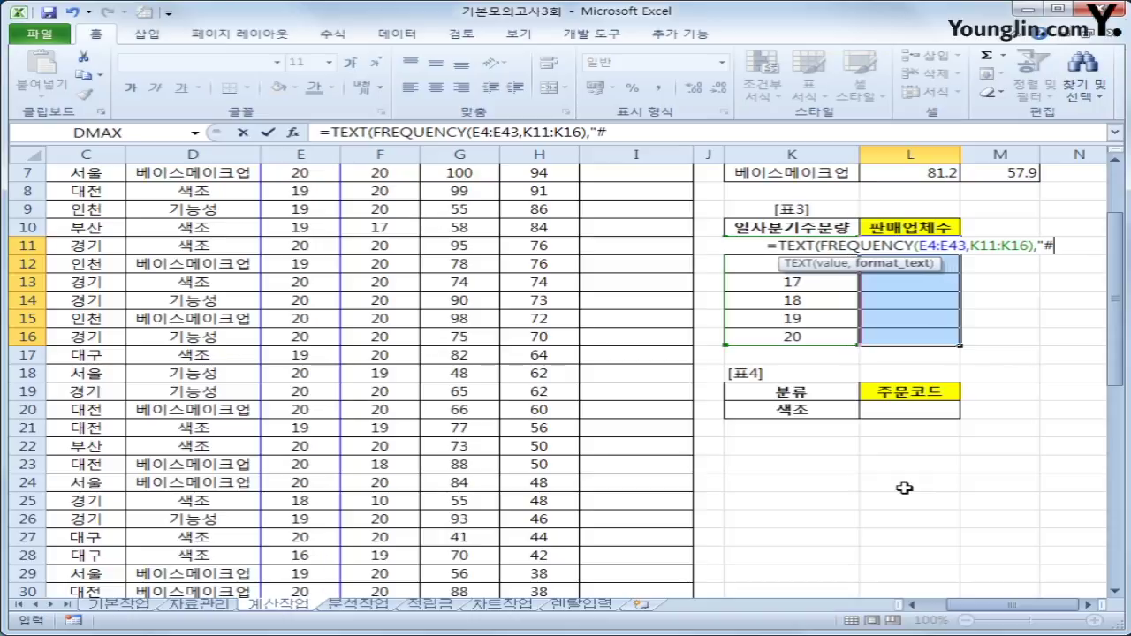
{"action": "key", "text": "BackSpace"}
{"action": "key", "text": "BackSpace"}
{"action": "key", "text": "BackSpace"}
{"action": "type", "text": "업체\""}
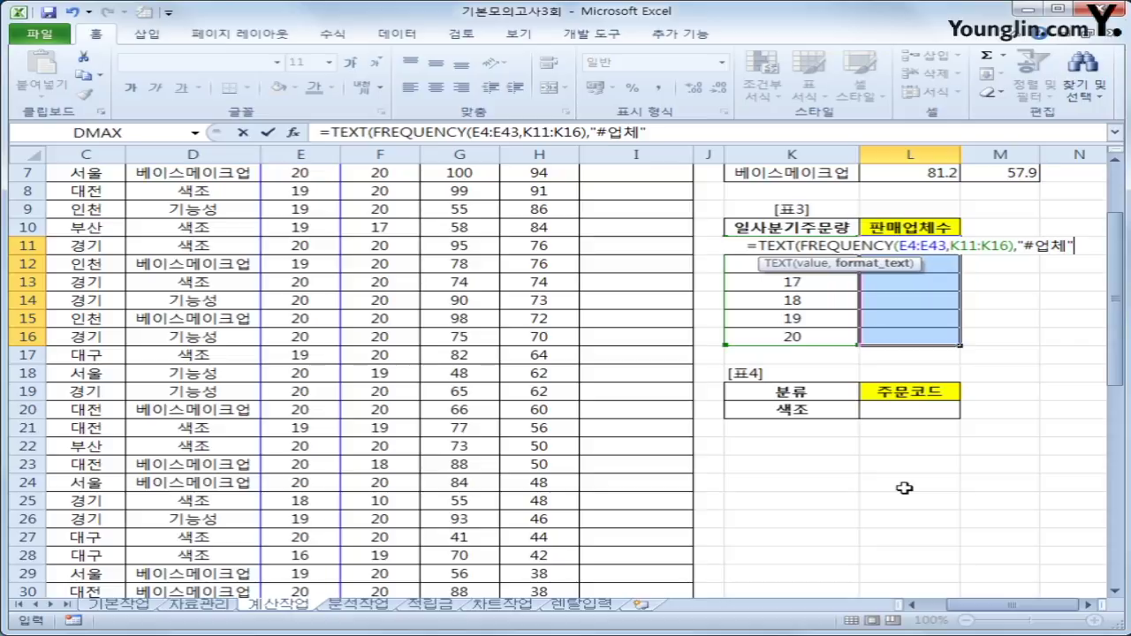
{"action": "type", "text": ")"}
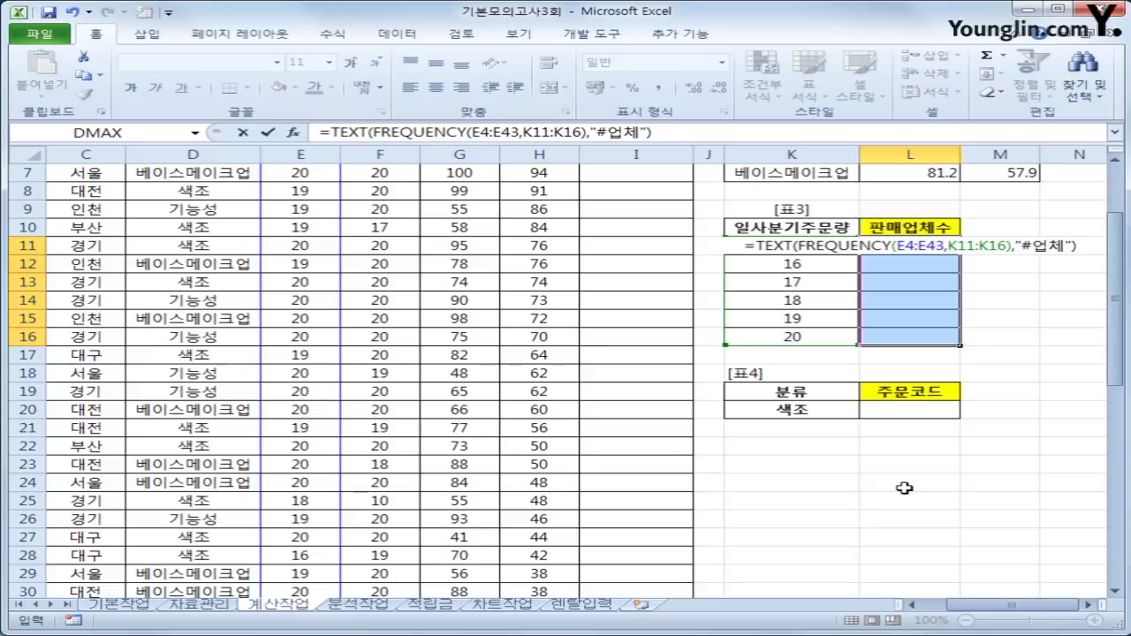
{"action": "key", "text": "ctrl+shift+Return"}
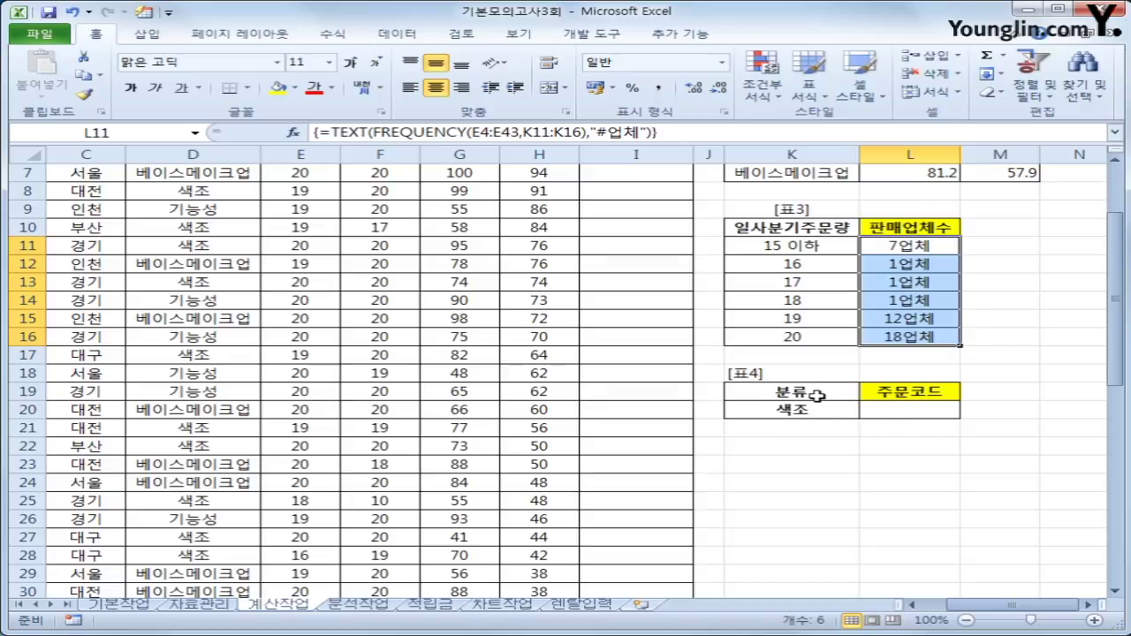
{"action": "left_click_drag", "start_coordinate": [817, 396], "coordinate": [817, 409]}
{"action": "left_click", "coordinate": [927, 415]}
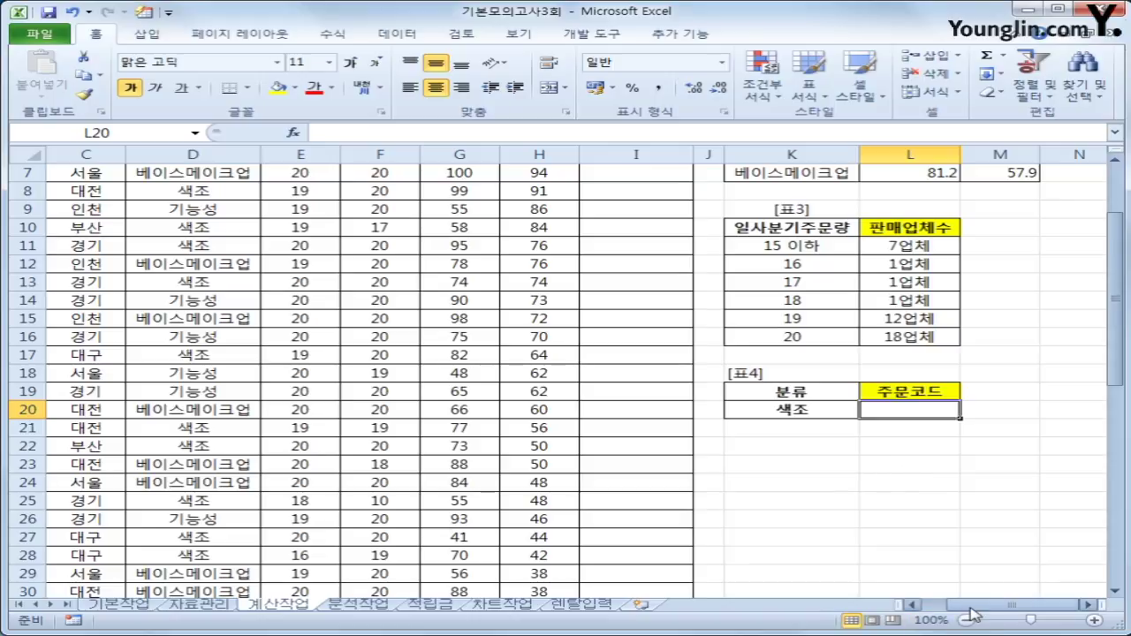
{"action": "left_click", "coordinate": [911, 604]}
{"action": "left_click", "coordinate": [911, 604]}
{"action": "scroll", "coordinate": [428, 445], "scroll_direction": "up", "scroll_amount": 2}
{"action": "left_click_drag", "start_coordinate": [159, 220], "coordinate": [181, 590]}
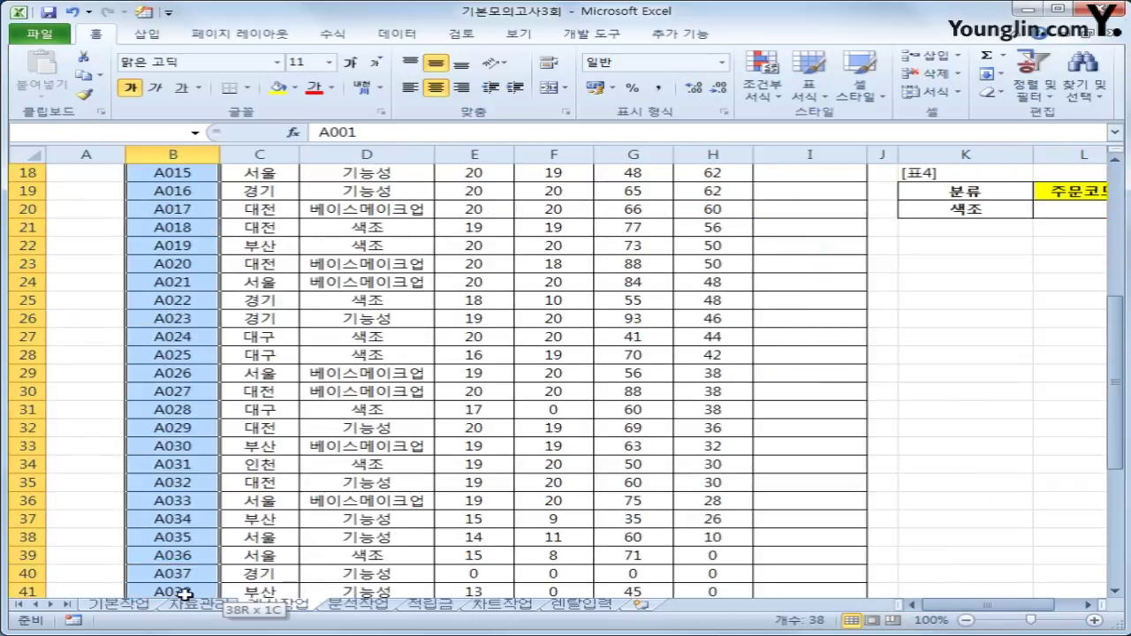
{"action": "scroll", "coordinate": [393, 402], "scroll_direction": "up", "scroll_amount": 5}
{"action": "left_click", "coordinate": [378, 195]}
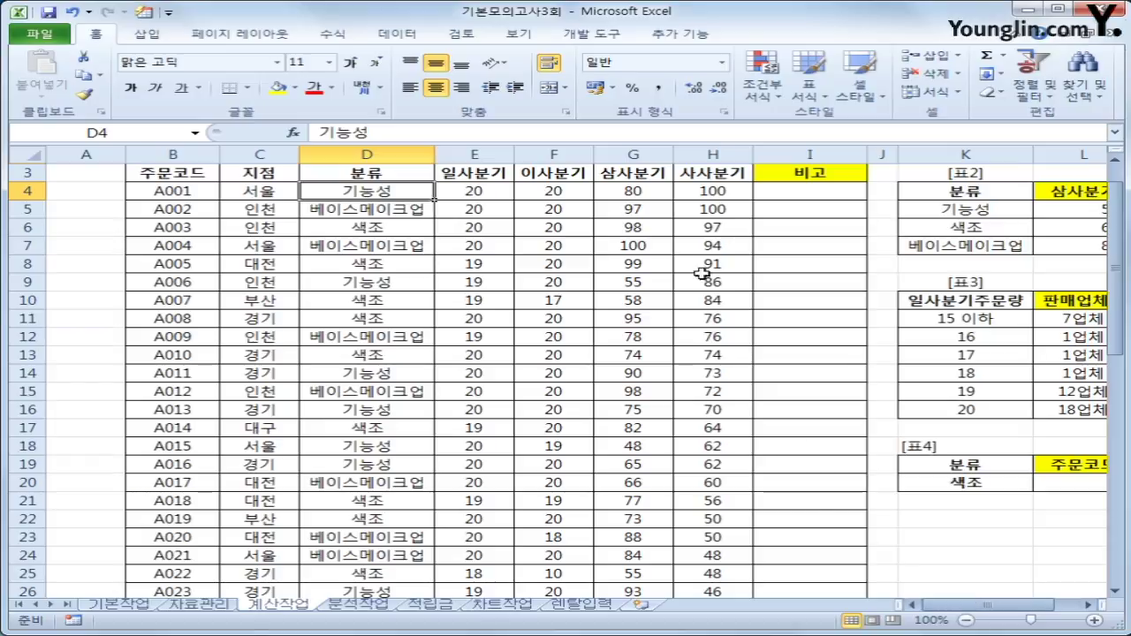
{"action": "left_click", "coordinate": [627, 185]}
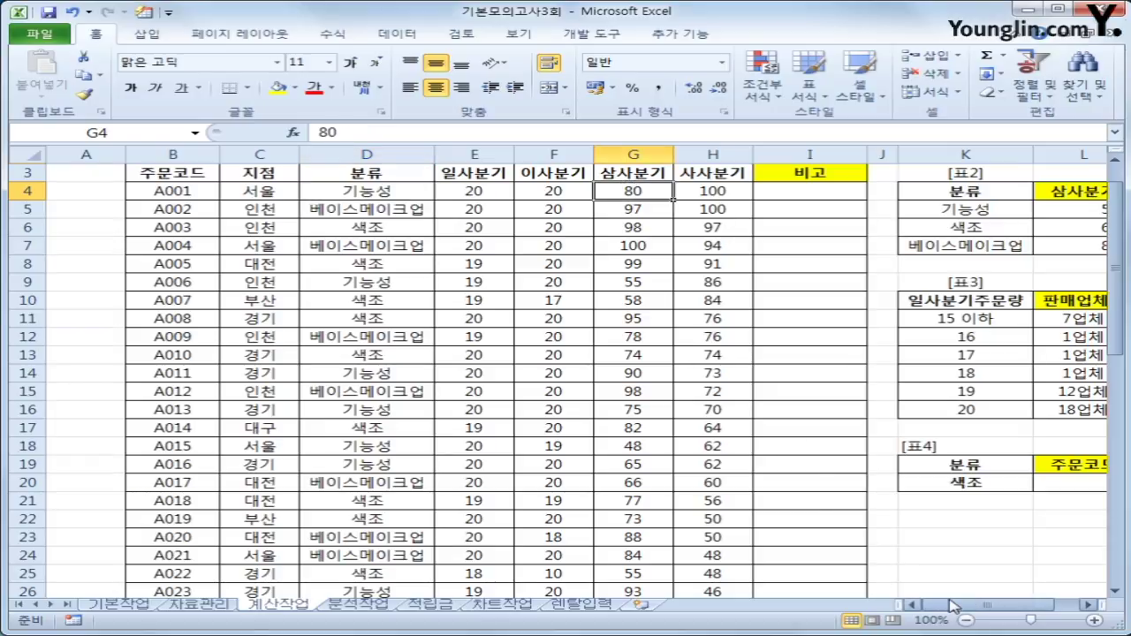
{"action": "left_click_drag", "start_coordinate": [970, 606], "coordinate": [996, 613]}
{"action": "left_click", "coordinate": [910, 487]}
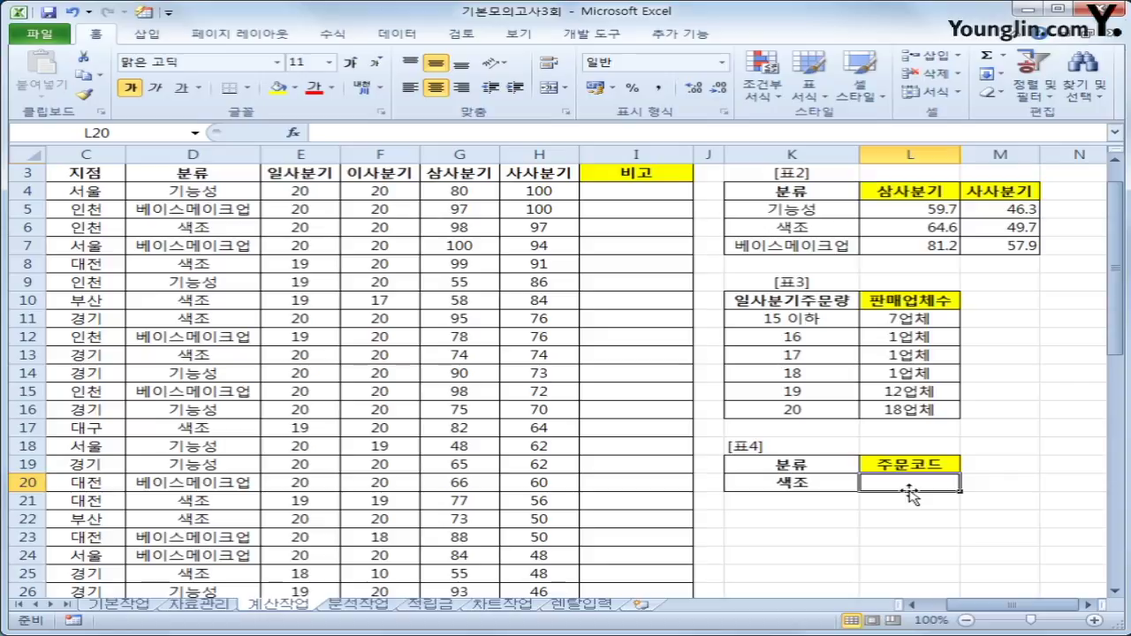
In L20, begin =INDEX(B4:B43, to return an order code.
{"action": "type", "text": "="}
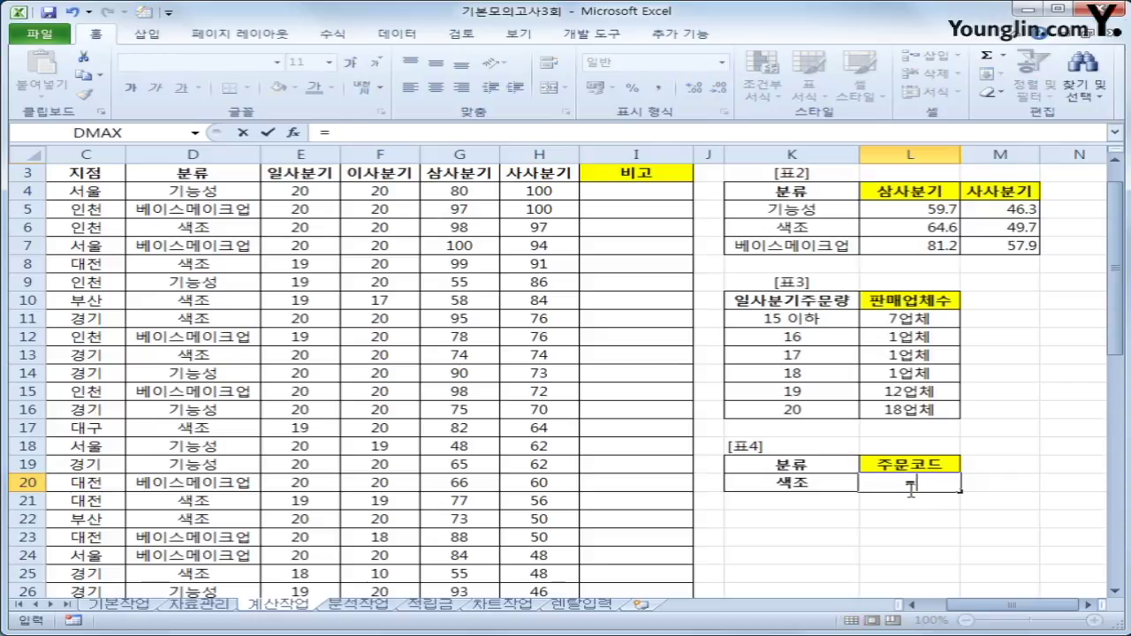
{"action": "type", "text": "INDEX("}
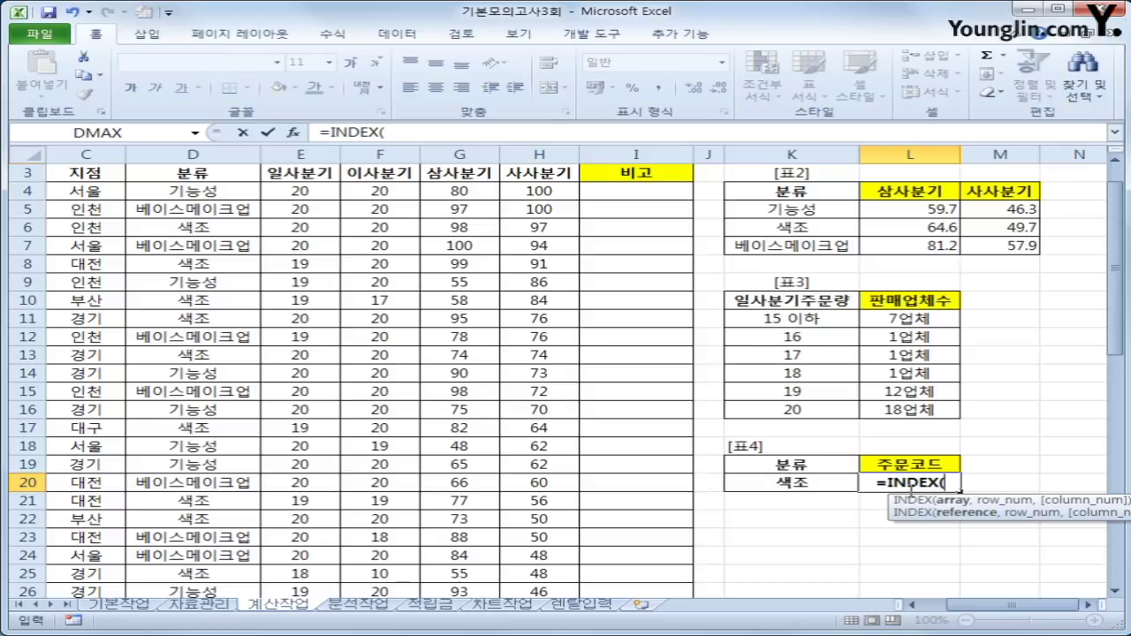
{"action": "left_click", "coordinate": [933, 604]}
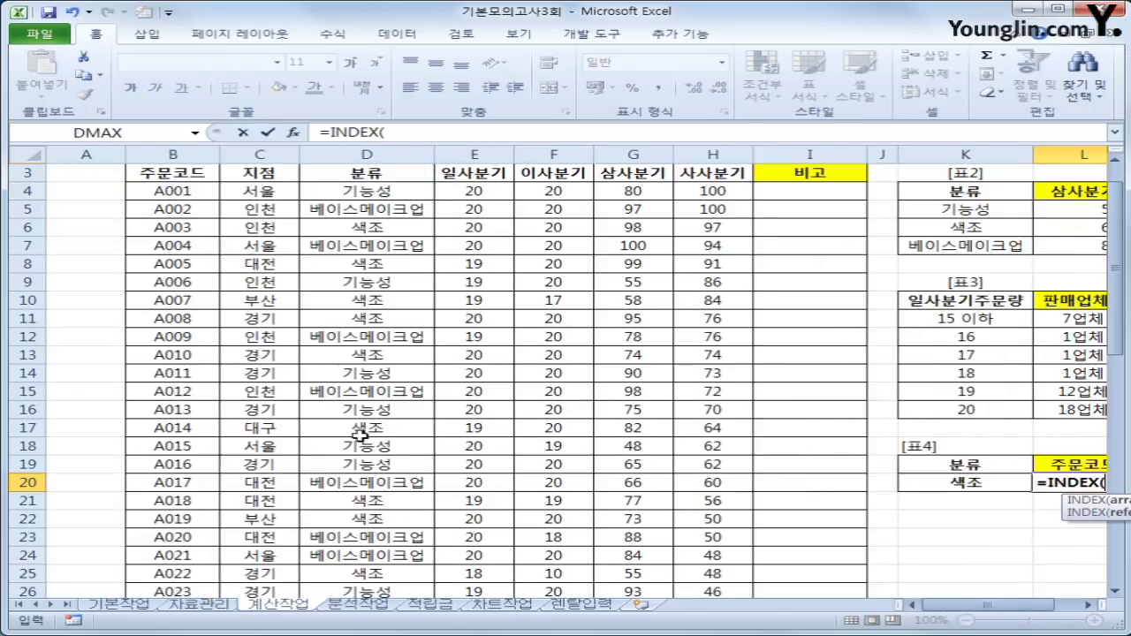
{"action": "scroll", "coordinate": [361, 435], "scroll_direction": "up", "scroll_amount": 1}
{"action": "left_click_drag", "start_coordinate": [167, 220], "coordinate": [183, 534]}
{"action": "type", "text": ","}
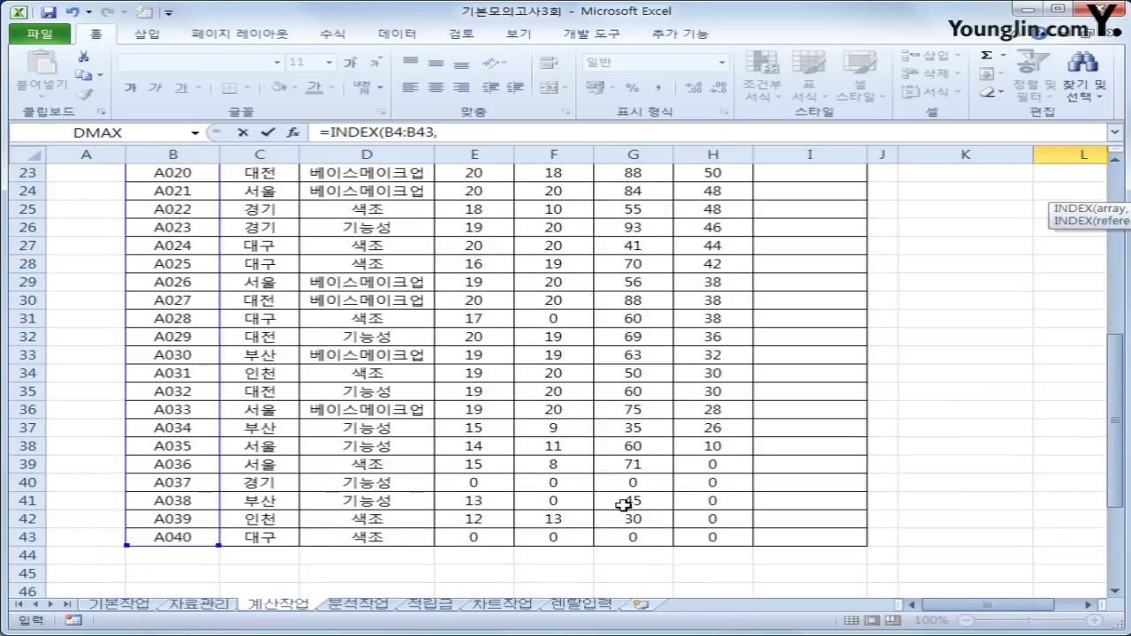
{"action": "scroll", "coordinate": [622, 502], "scroll_direction": "up", "scroll_amount": 4}
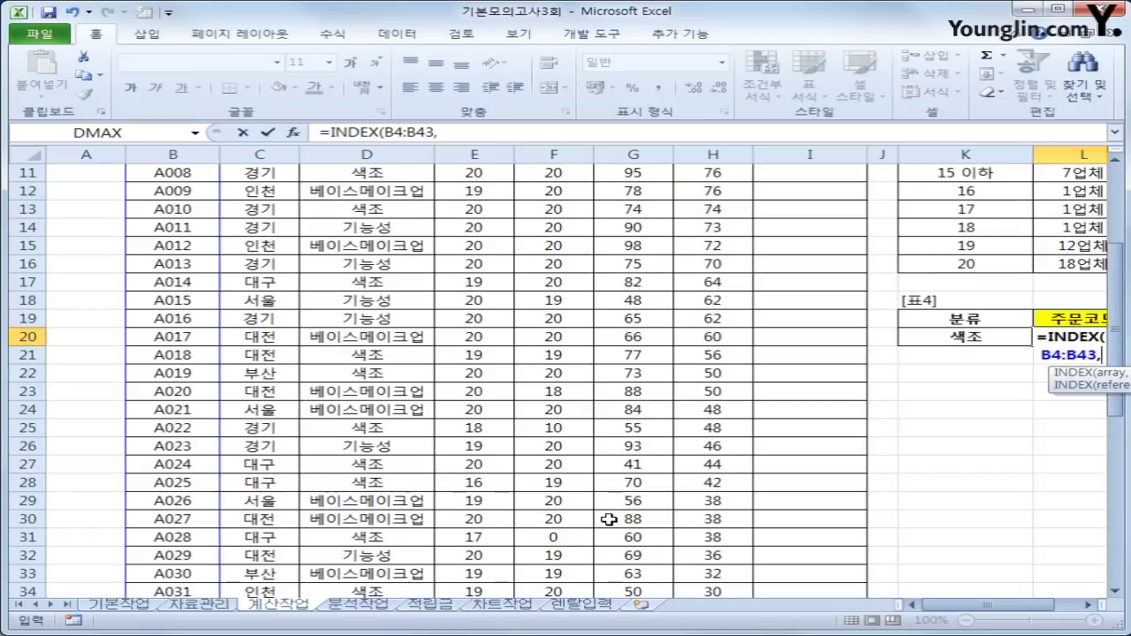
Continue the formula with MATCH(MAX(IF(D4:D43=K20, to test for the 색조 category.
{"action": "type", "text": "match"}
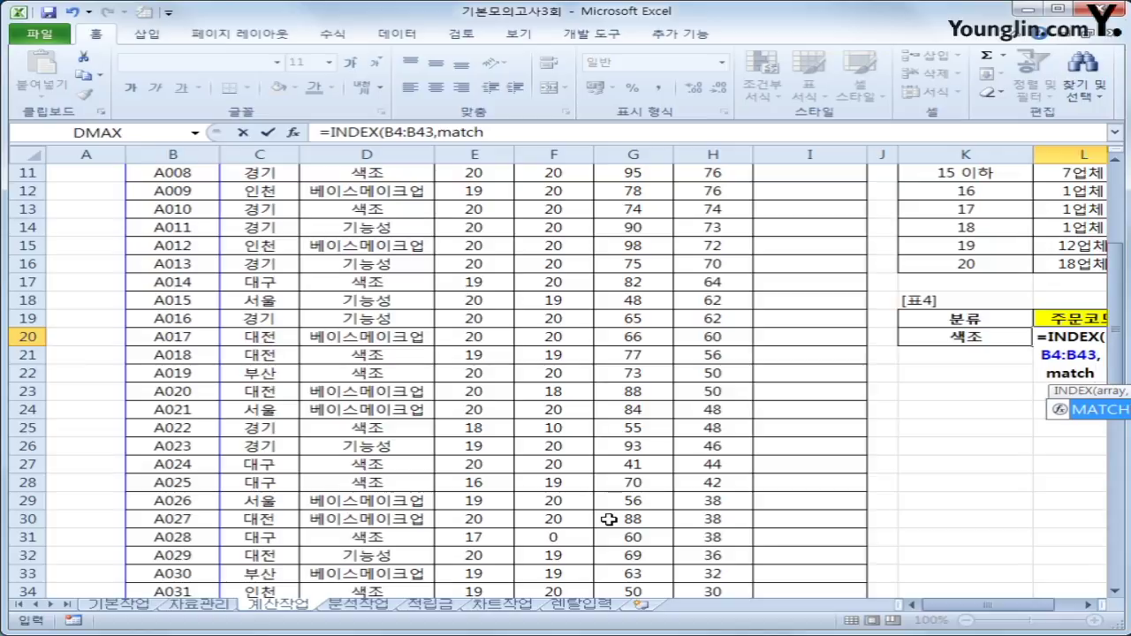
{"action": "type", "text": "("}
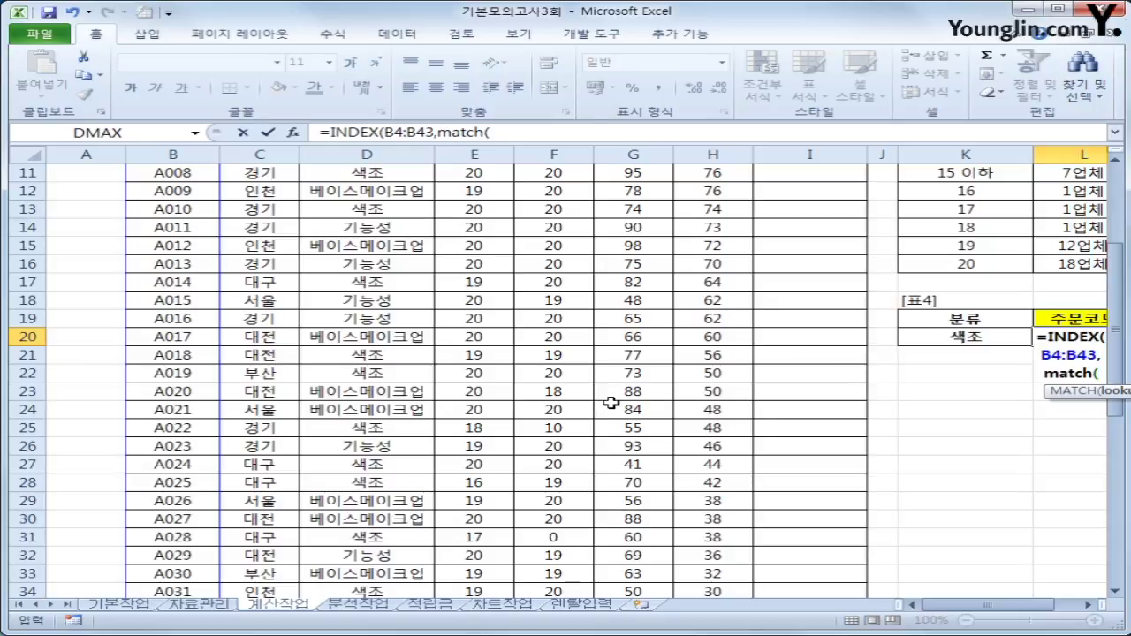
{"action": "scroll", "coordinate": [611, 398], "scroll_direction": "up", "scroll_amount": 1}
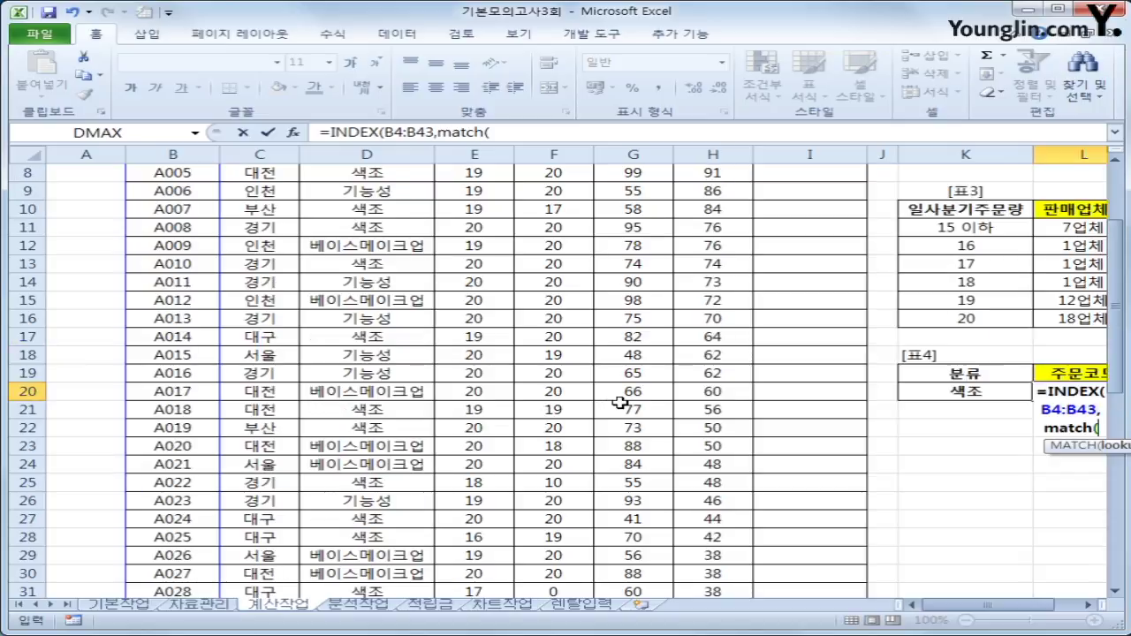
{"action": "type", "text": "max("}
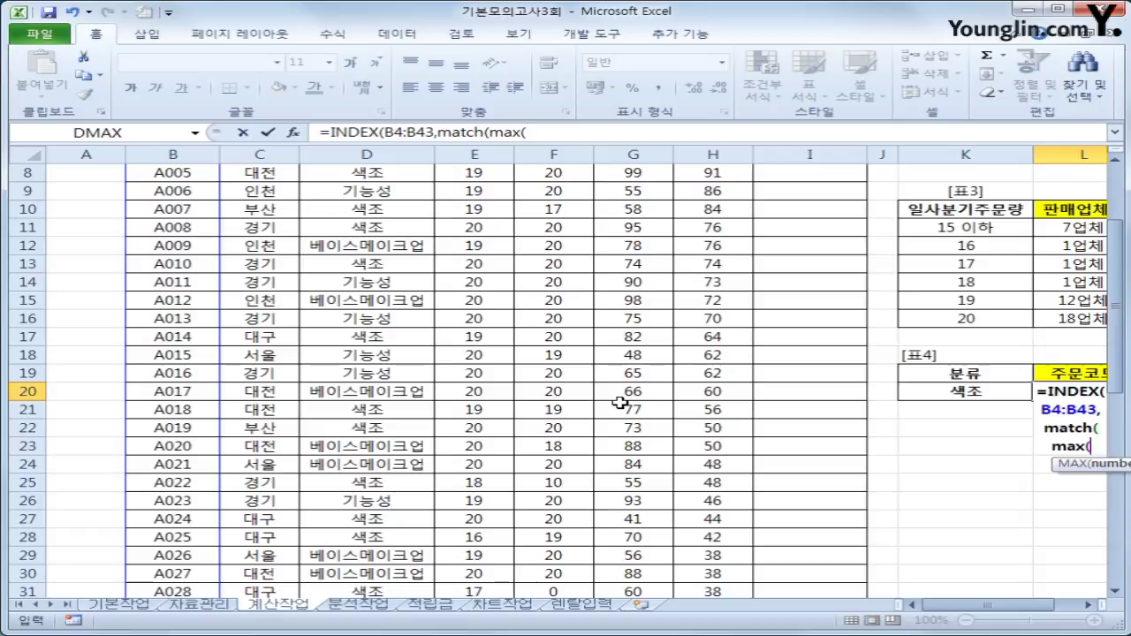
{"action": "type", "text": "if("}
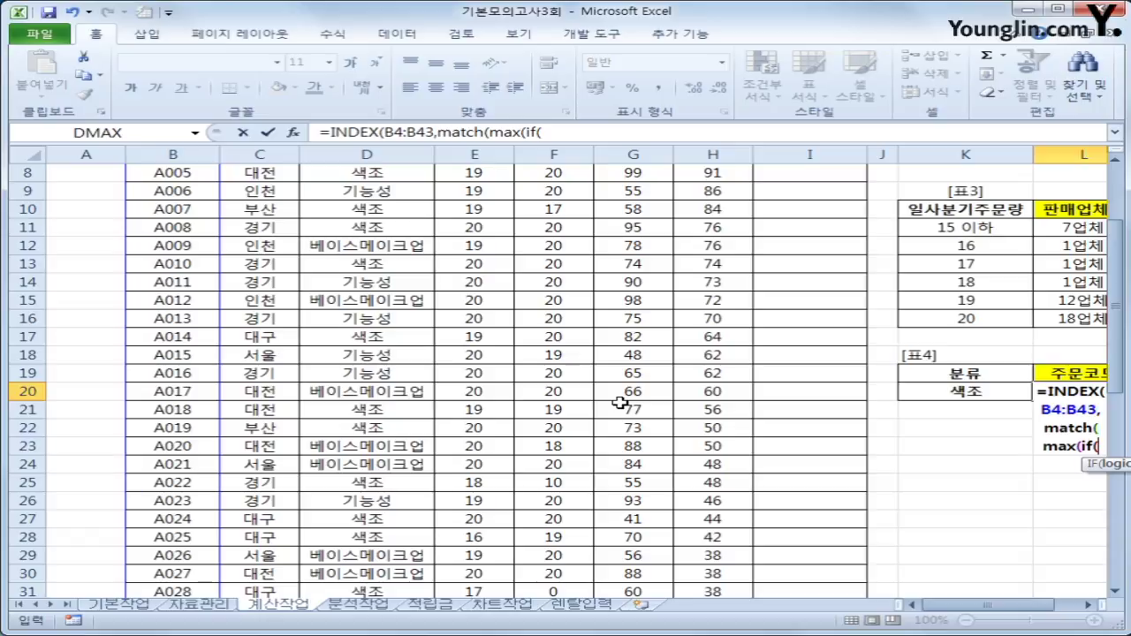
{"action": "scroll", "coordinate": [638, 412], "scroll_direction": "up", "scroll_amount": 3}
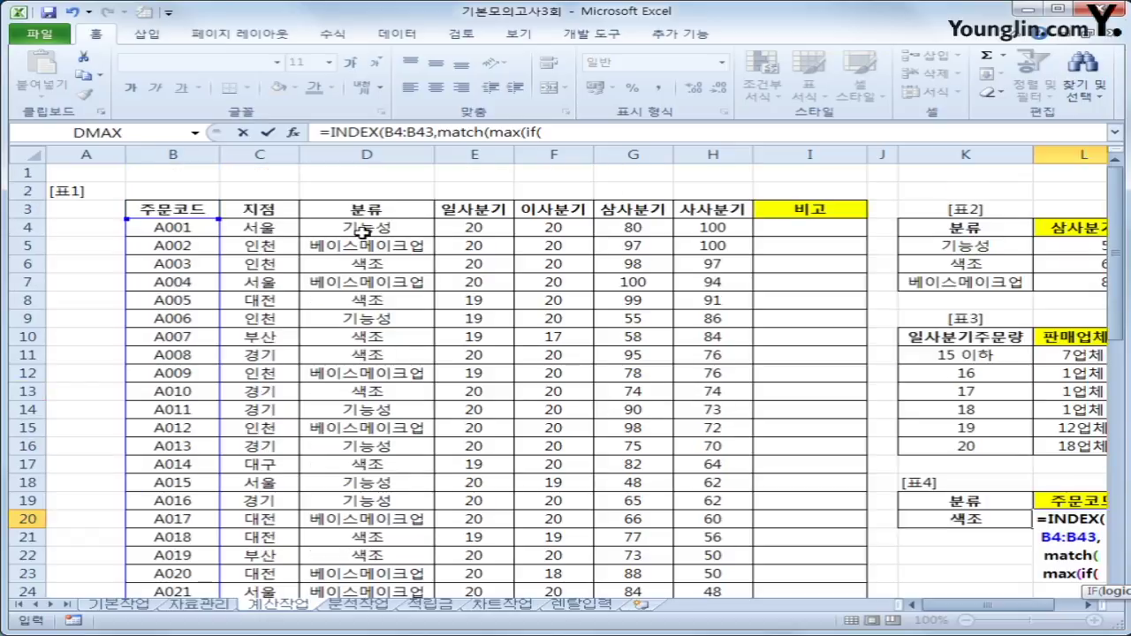
{"action": "left_click_drag", "start_coordinate": [362, 227], "coordinate": [375, 519]}
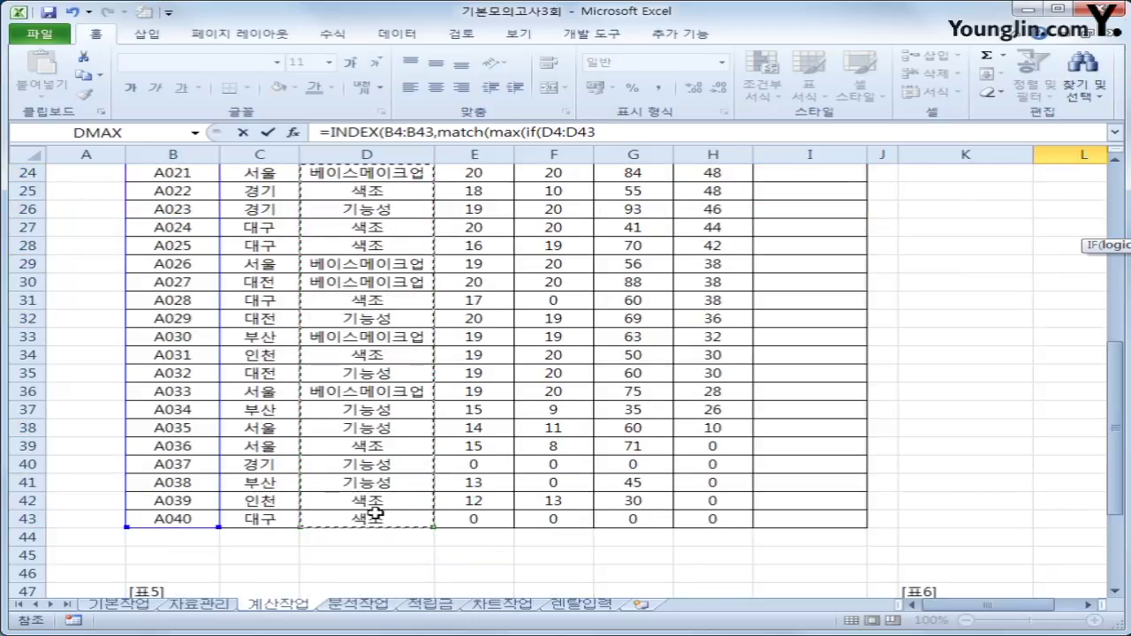
{"action": "type", "text": "="}
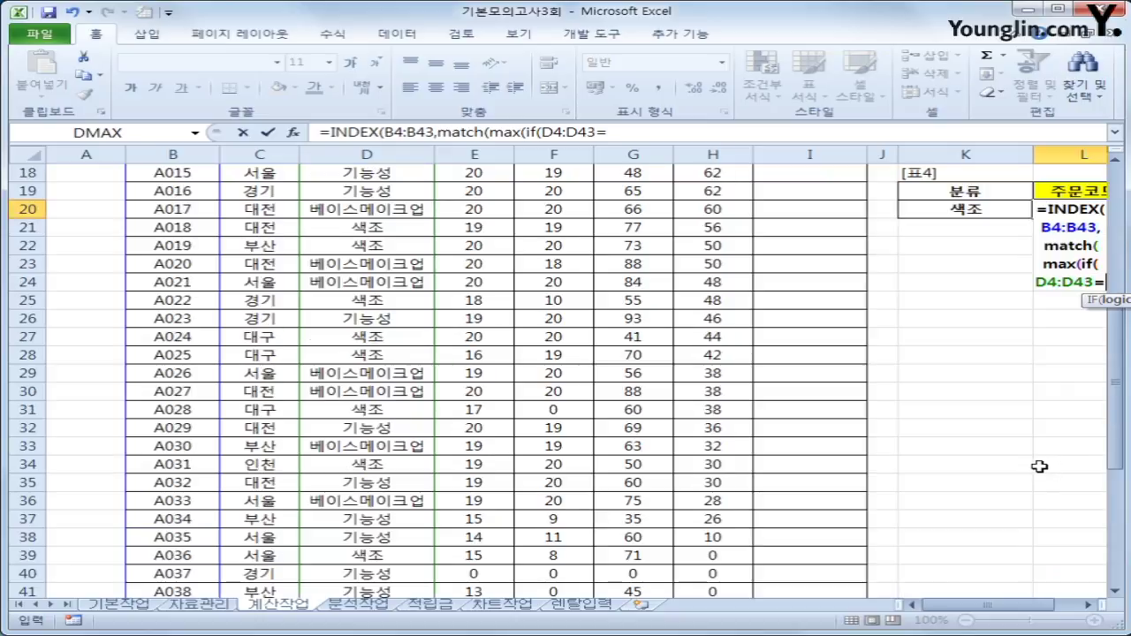
{"action": "left_click", "coordinate": [959, 209]}
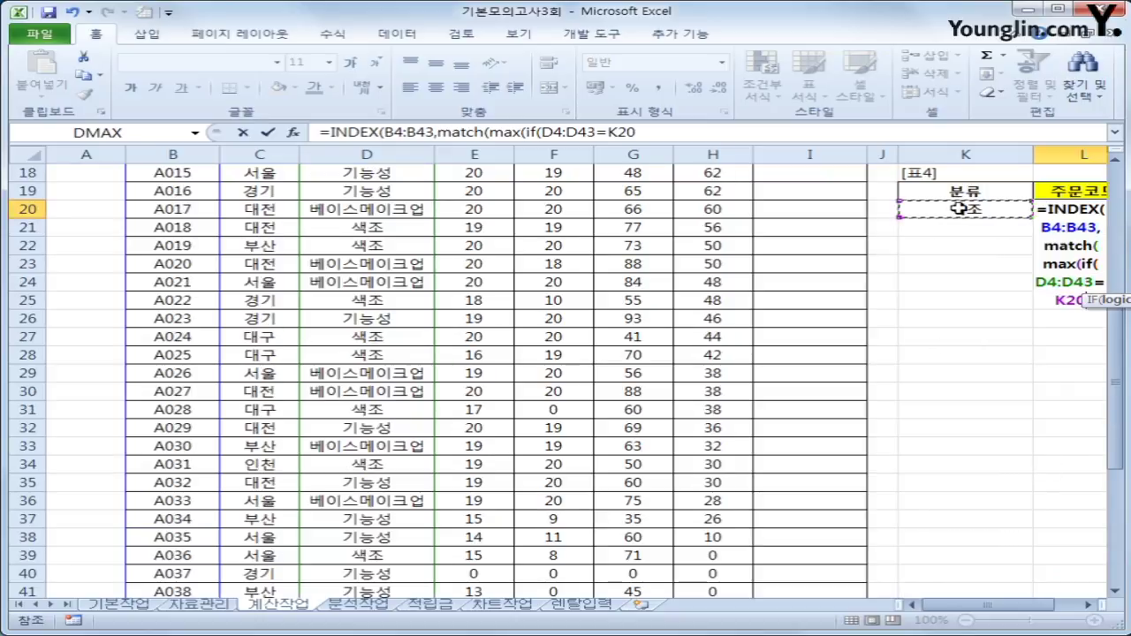
{"action": "type", "text": ","}
{"action": "scroll", "coordinate": [939, 456], "scroll_direction": "up", "scroll_amount": 5}
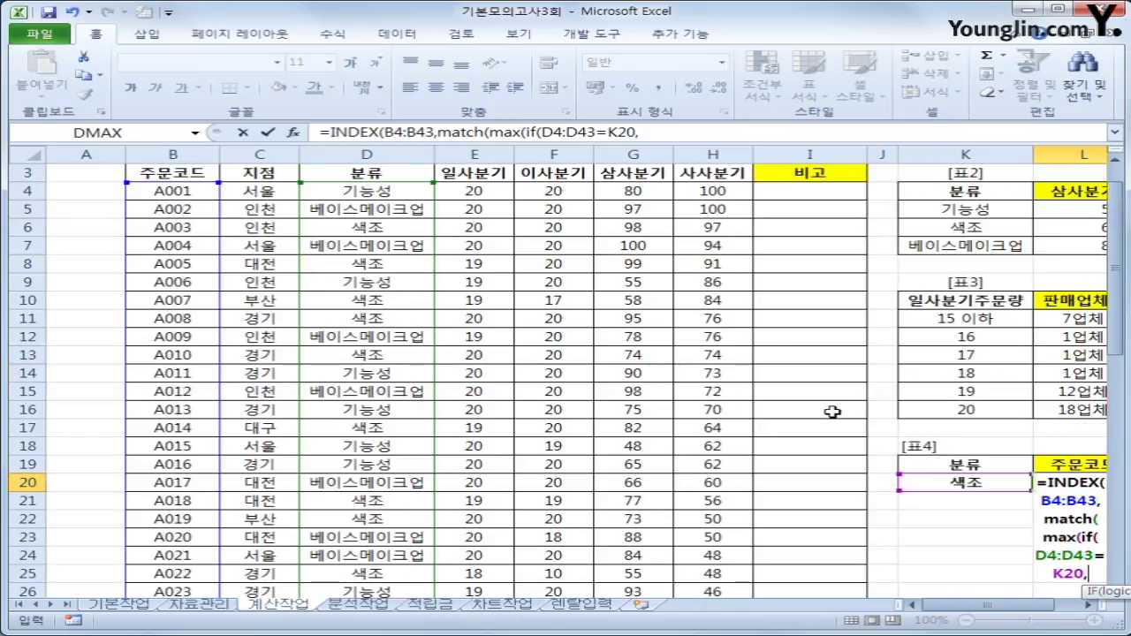
Close MAX(IF(...)) over G4:G43 and start the lookup array (D4:D43=K20)*.
{"action": "left_click_drag", "start_coordinate": [614, 195], "coordinate": [648, 575]}
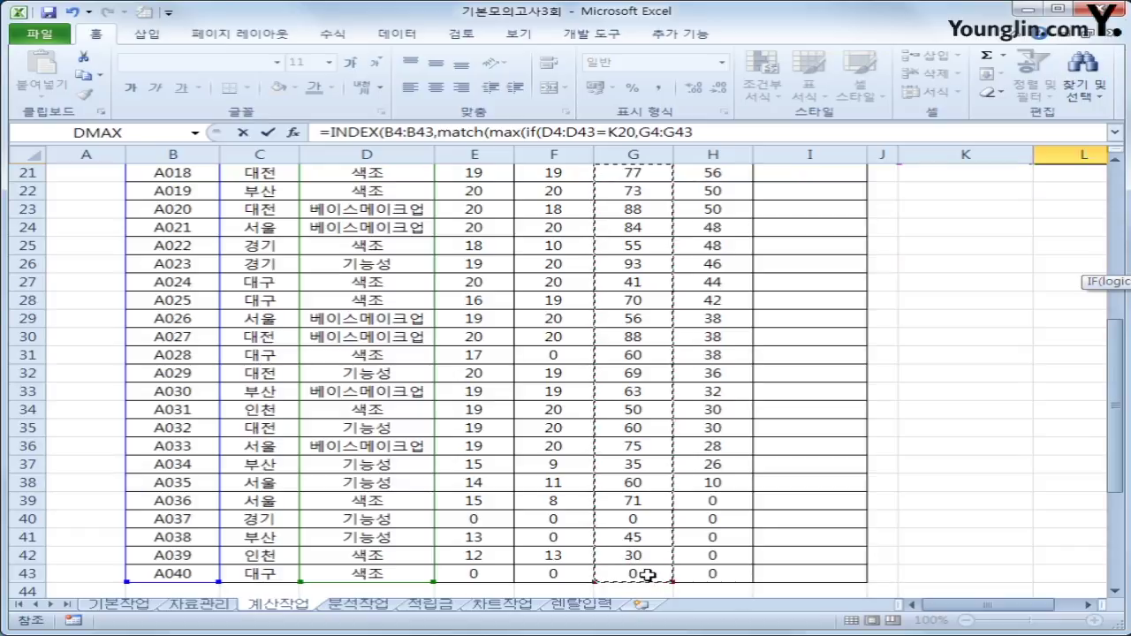
{"action": "type", "text": "))"}
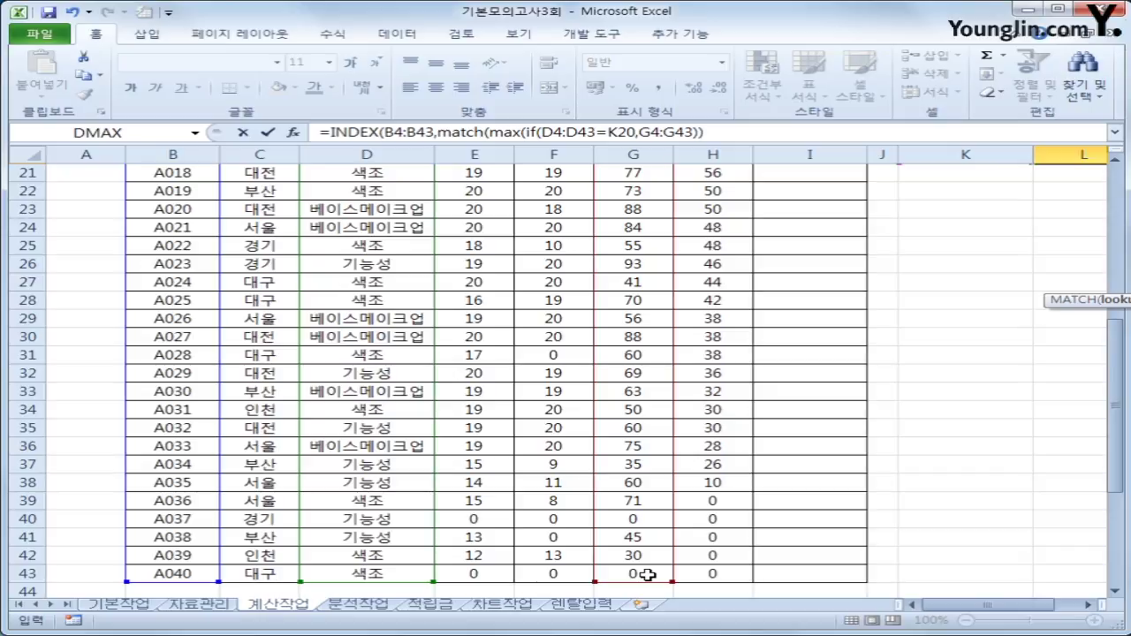
{"action": "type", "text": ","}
{"action": "type", "text": "("}
{"action": "scroll", "coordinate": [543, 461], "scroll_direction": "up", "scroll_amount": 4}
{"action": "scroll", "coordinate": [336, 222], "scroll_direction": "up", "scroll_amount": 2}
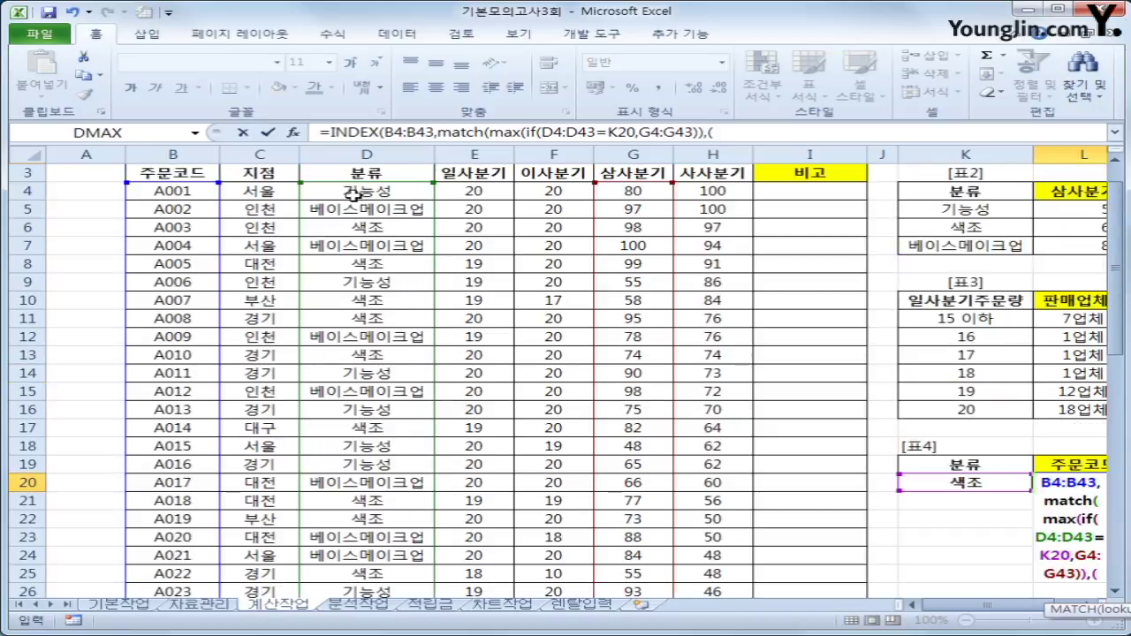
{"action": "left_click_drag", "start_coordinate": [352, 192], "coordinate": [400, 540]}
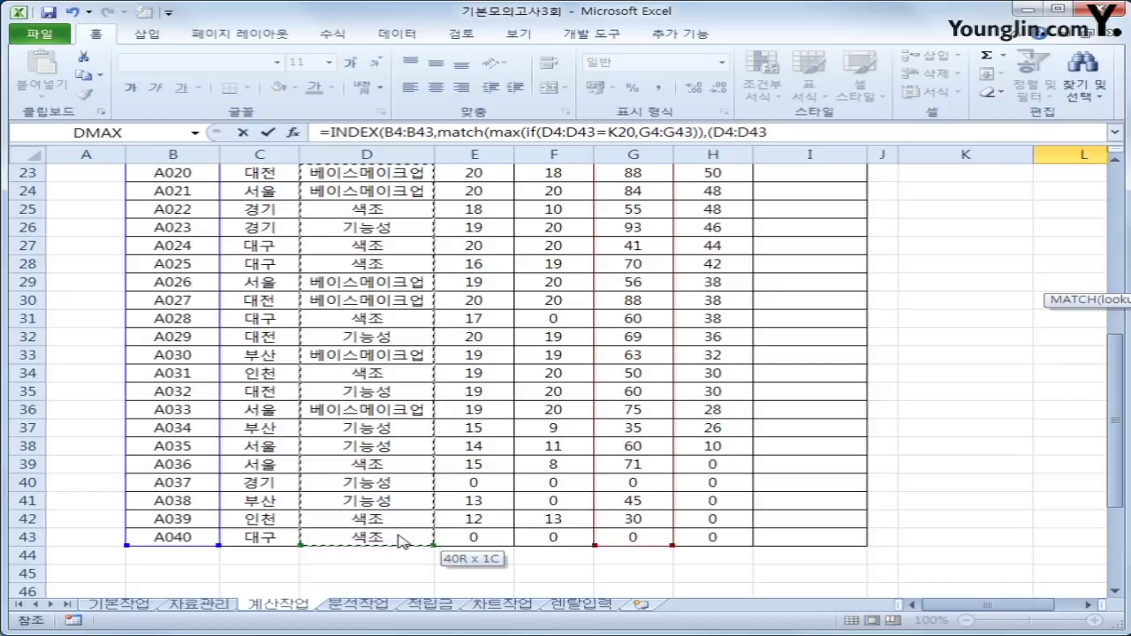
{"action": "type", "text": "="}
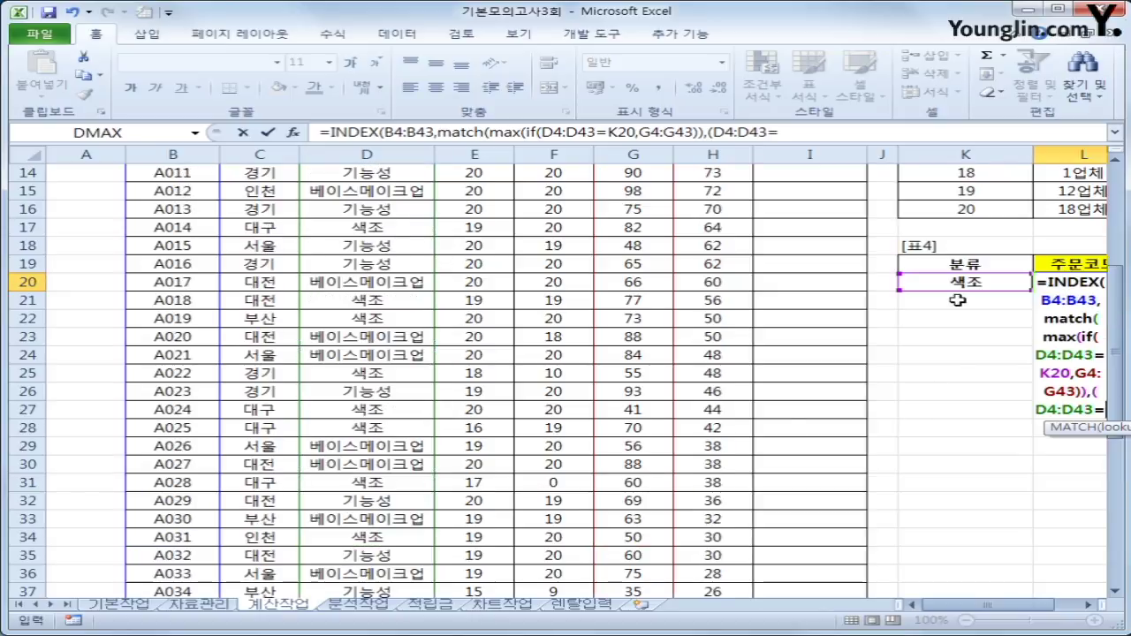
{"action": "left_click", "coordinate": [958, 283]}
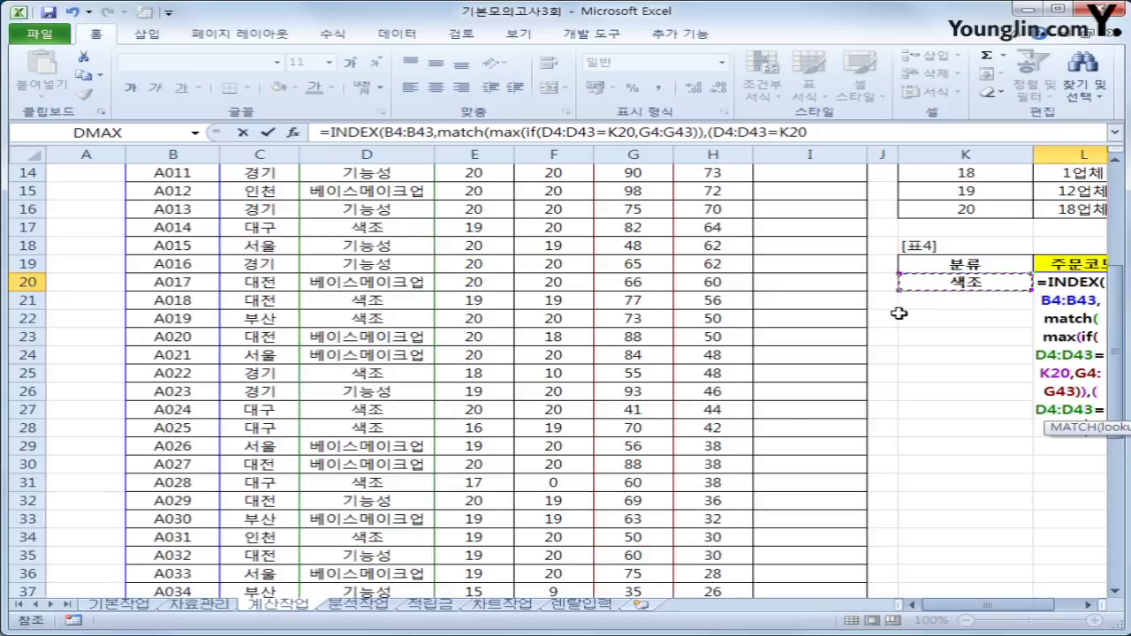
{"action": "type", "text": ")*"}
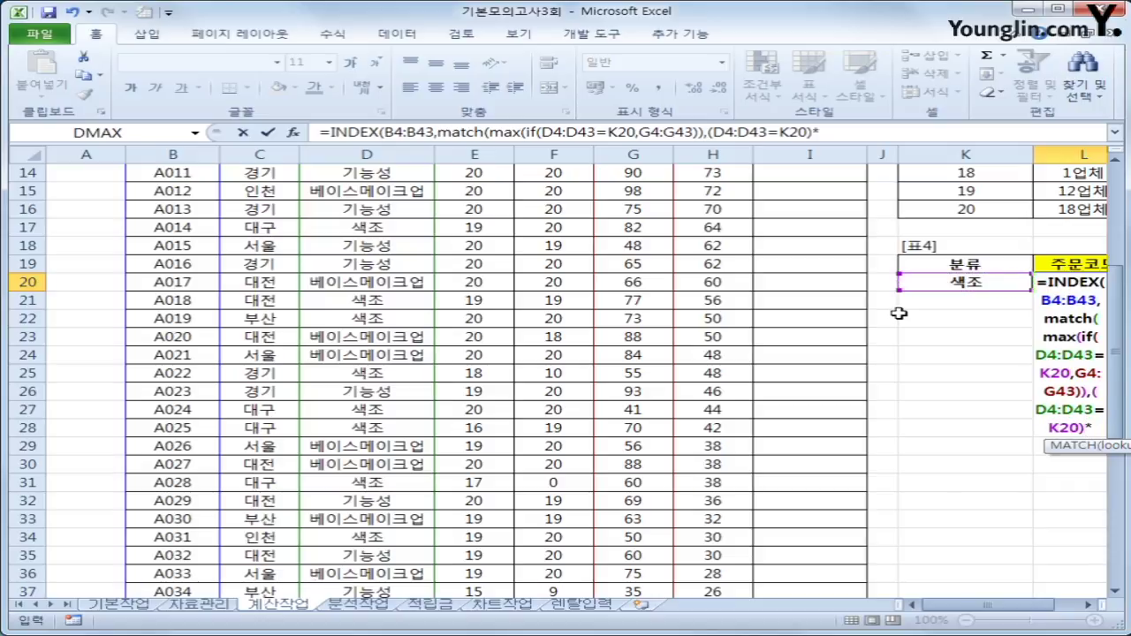
Finish with G4:G43 and match type 0, committing the array formula so L20 shows A005.
{"action": "scroll", "coordinate": [769, 260], "scroll_direction": "up", "scroll_amount": 4}
{"action": "left_click_drag", "start_coordinate": [642, 212], "coordinate": [648, 560]}
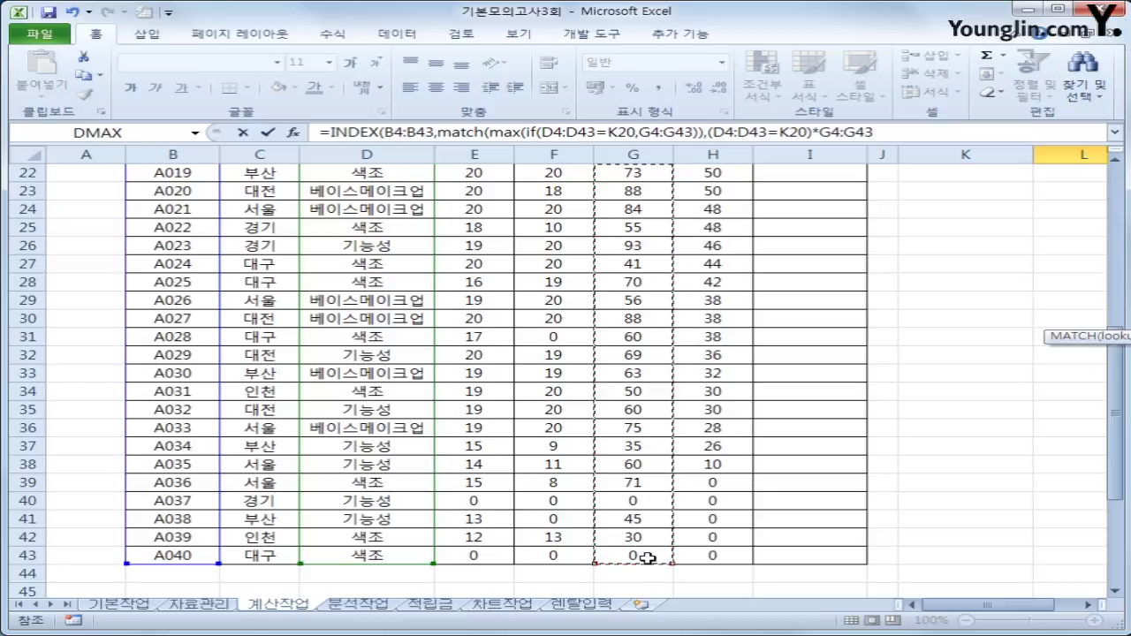
{"action": "type", "text": ","}
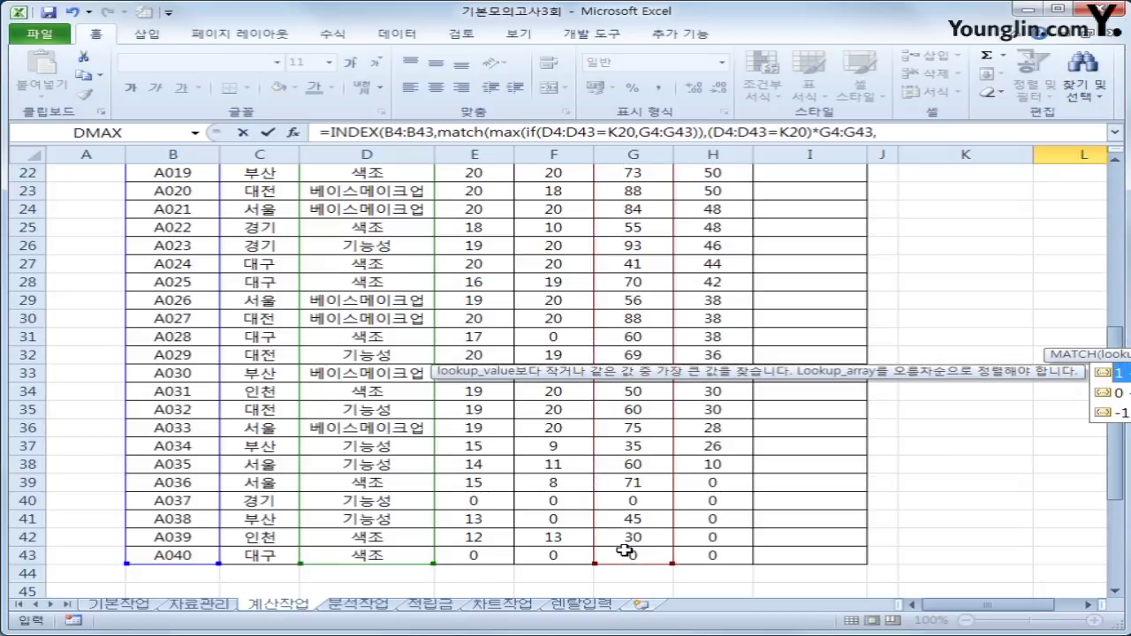
{"action": "type", "text": "0"}
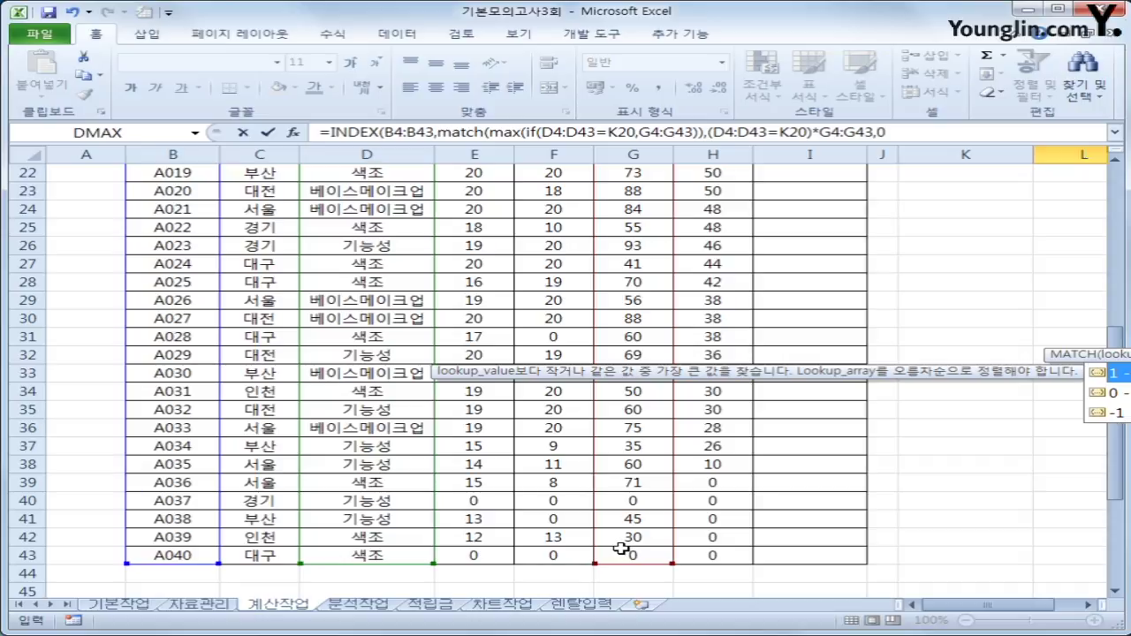
{"action": "type", "text": ")"}
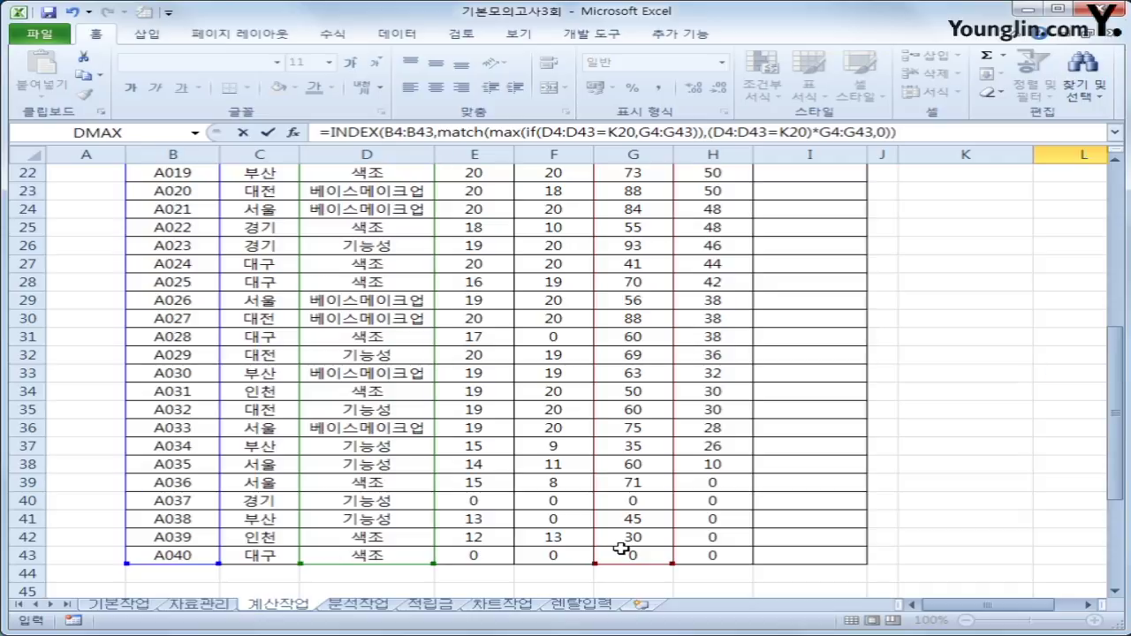
{"action": "key", "text": "ctrl+shift+Return"}
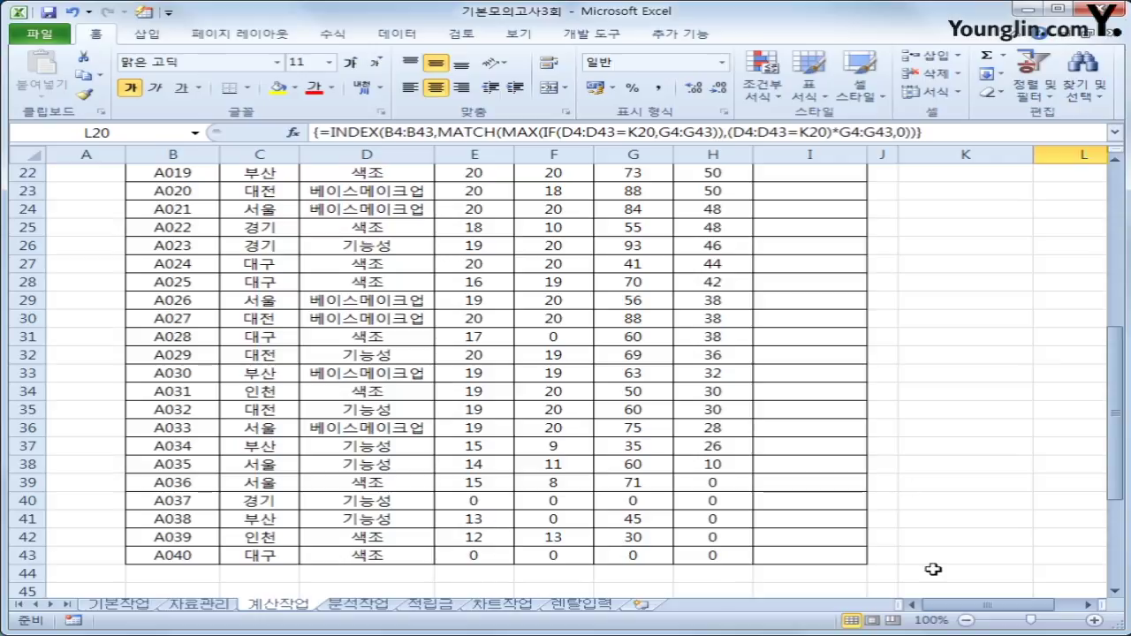
{"action": "left_click_drag", "start_coordinate": [971, 605], "coordinate": [1007, 604]}
{"action": "scroll", "coordinate": [916, 498], "scroll_direction": "up", "scroll_amount": 3}
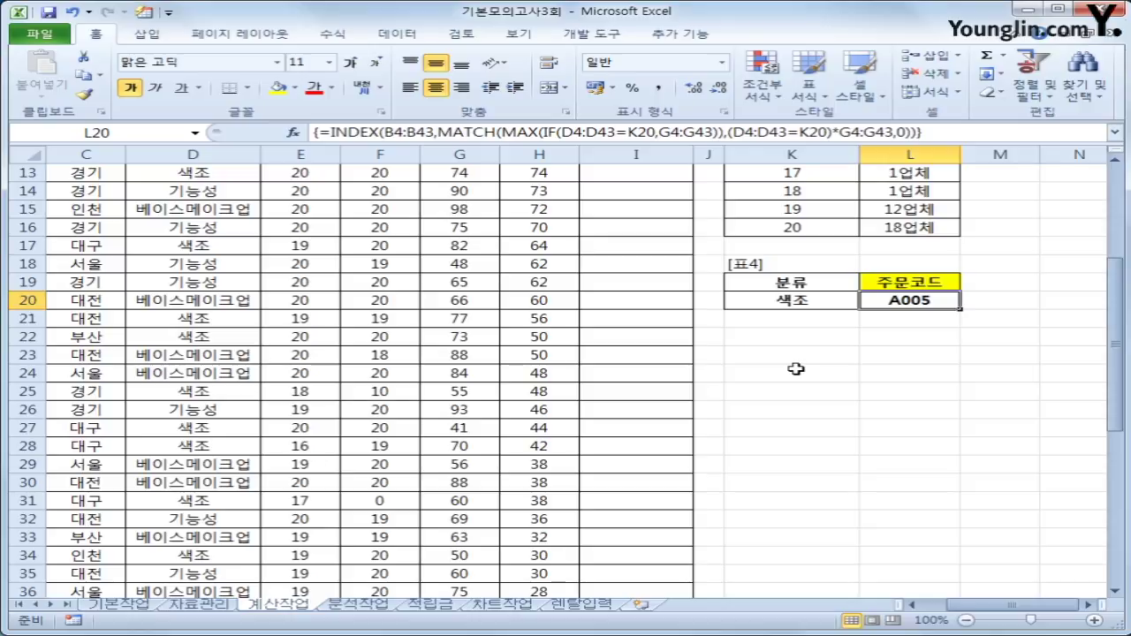
{"action": "scroll", "coordinate": [795, 369], "scroll_direction": "up", "scroll_amount": 4}
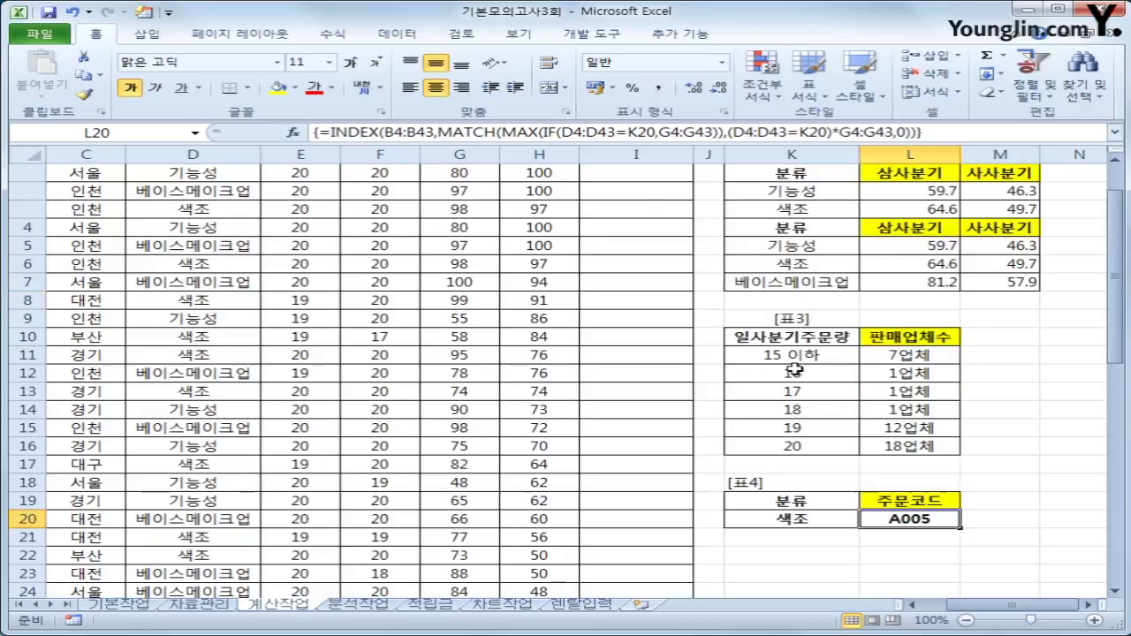
{"action": "left_click", "coordinate": [640, 229]}
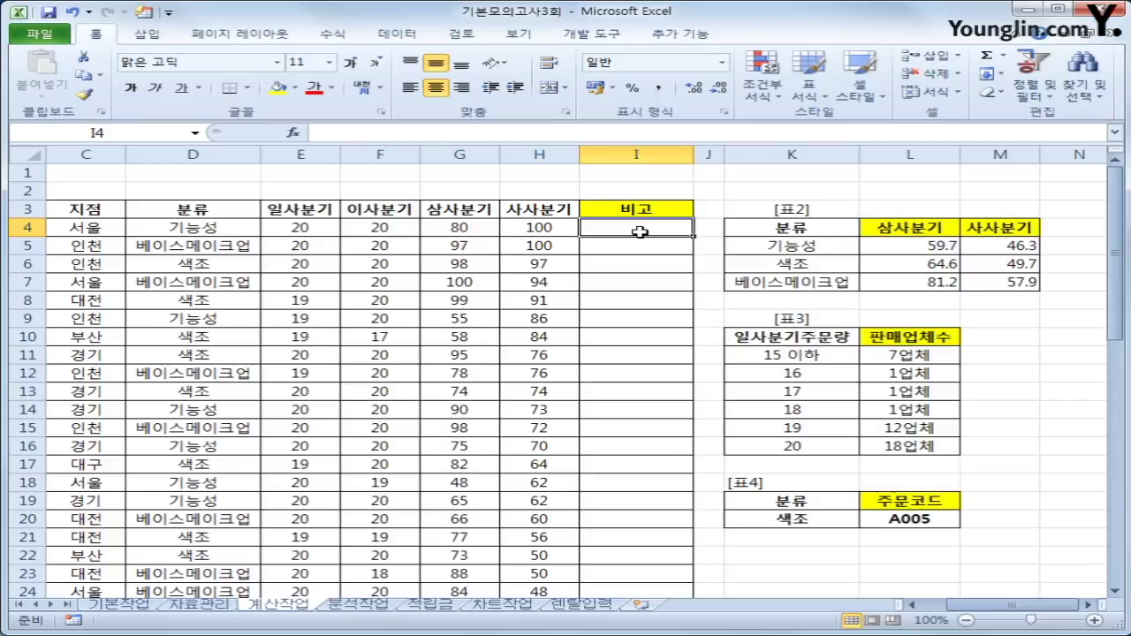
Insert a VBA module and declare Public Function fn비고(일사분기, 이사분기, 삼사분기, 사사분기).
{"action": "left_click", "coordinate": [616, 37]}
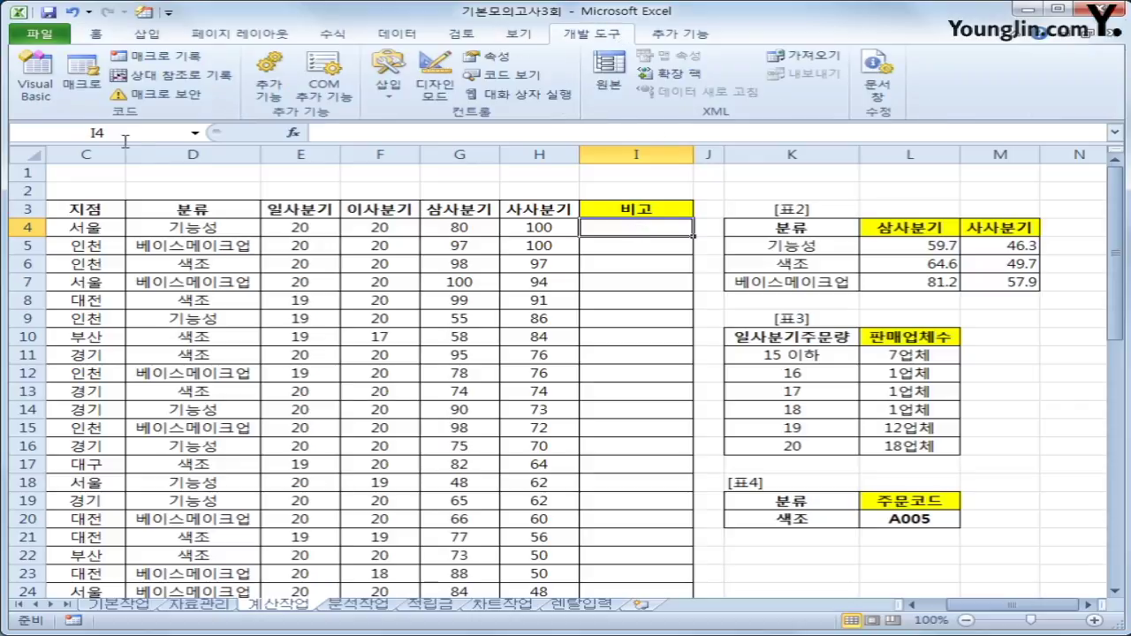
{"action": "left_click", "coordinate": [52, 87]}
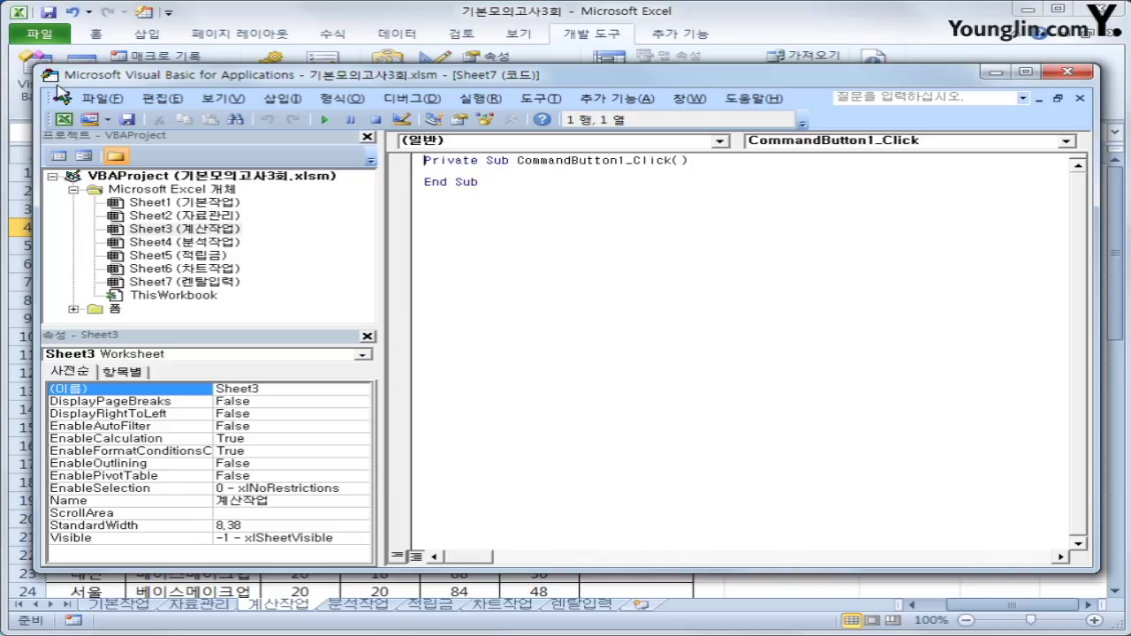
{"action": "left_click", "coordinate": [283, 98]}
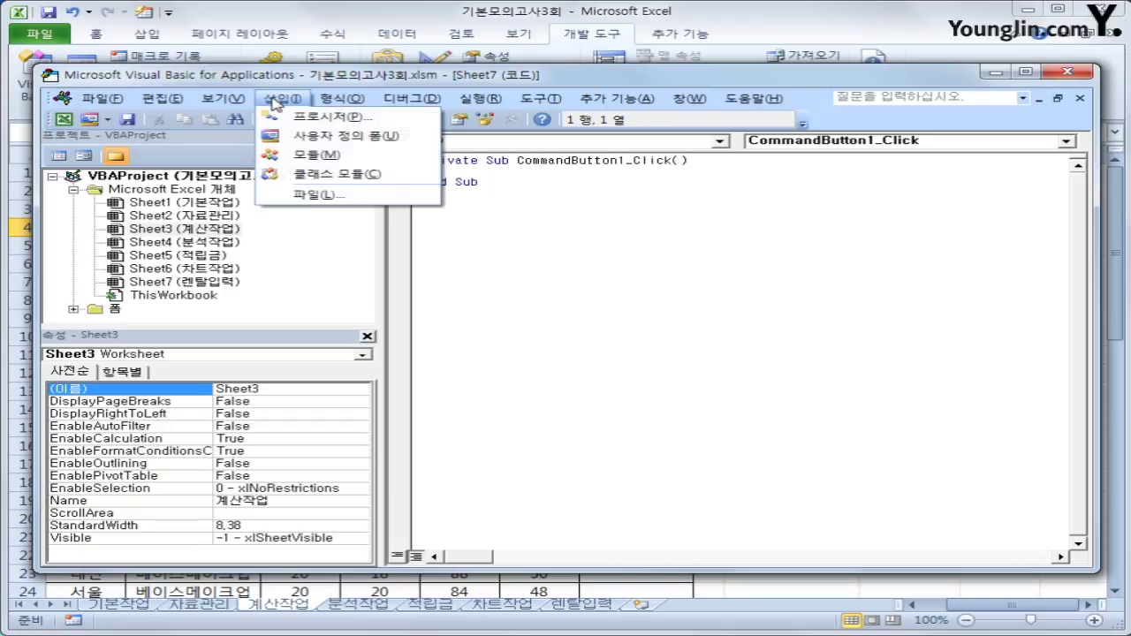
{"action": "left_click", "coordinate": [318, 158]}
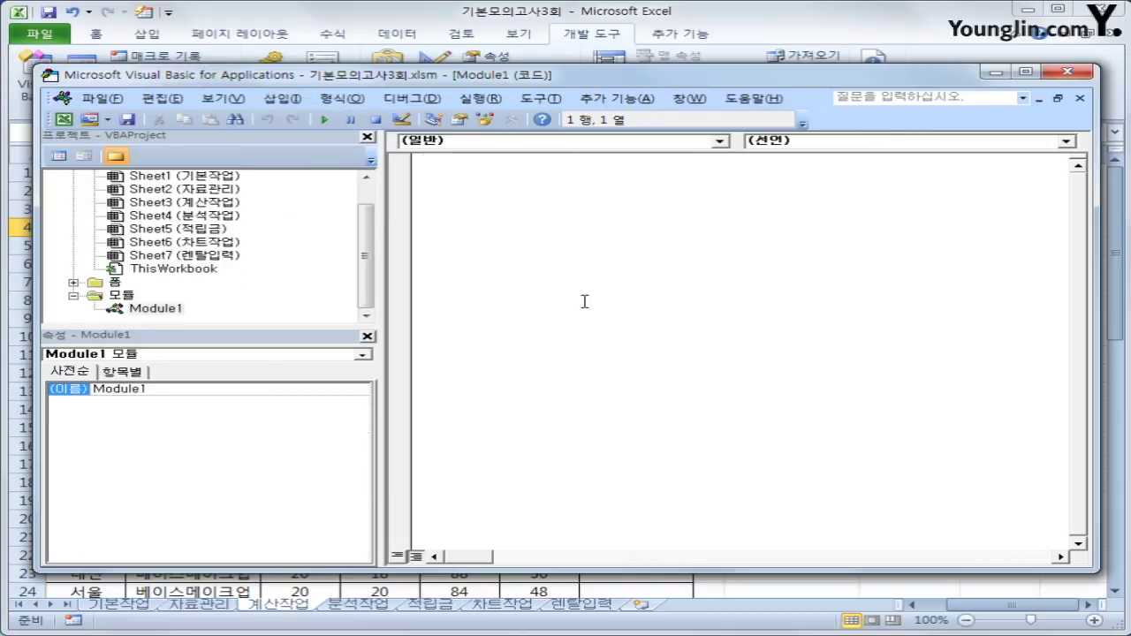
{"action": "type", "text": "public func"}
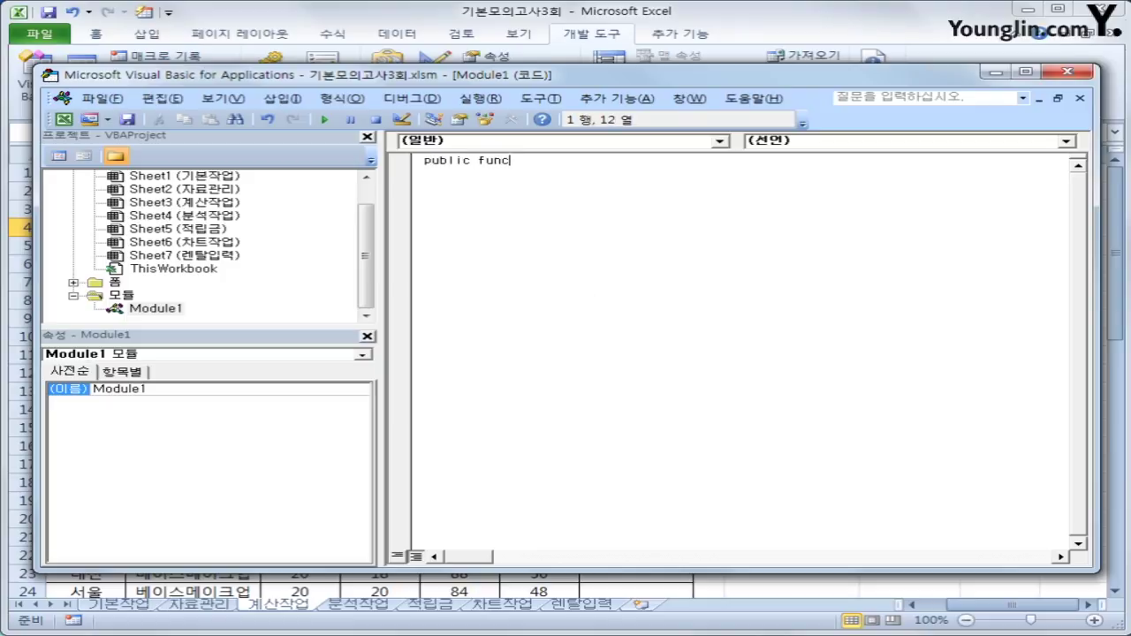
{"action": "type", "text": "tion fn비고("}
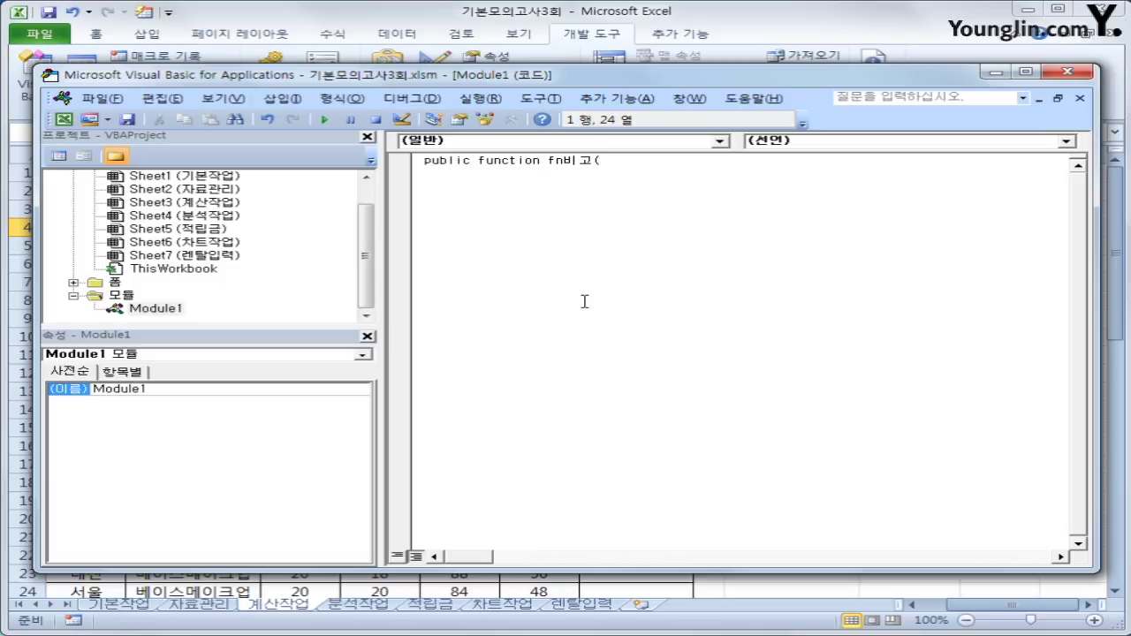
{"action": "type", "text": "일사분기, 이"}
{"action": "type", "text": "사분기, 삼사"}
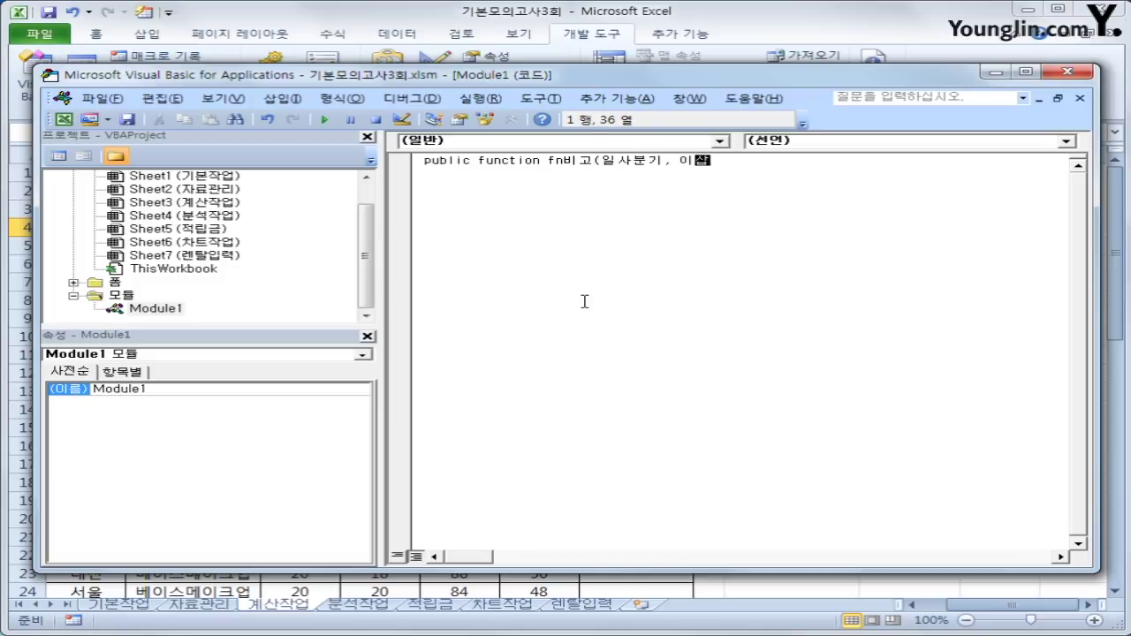
{"action": "type", "text": "분기, 사사분기"}
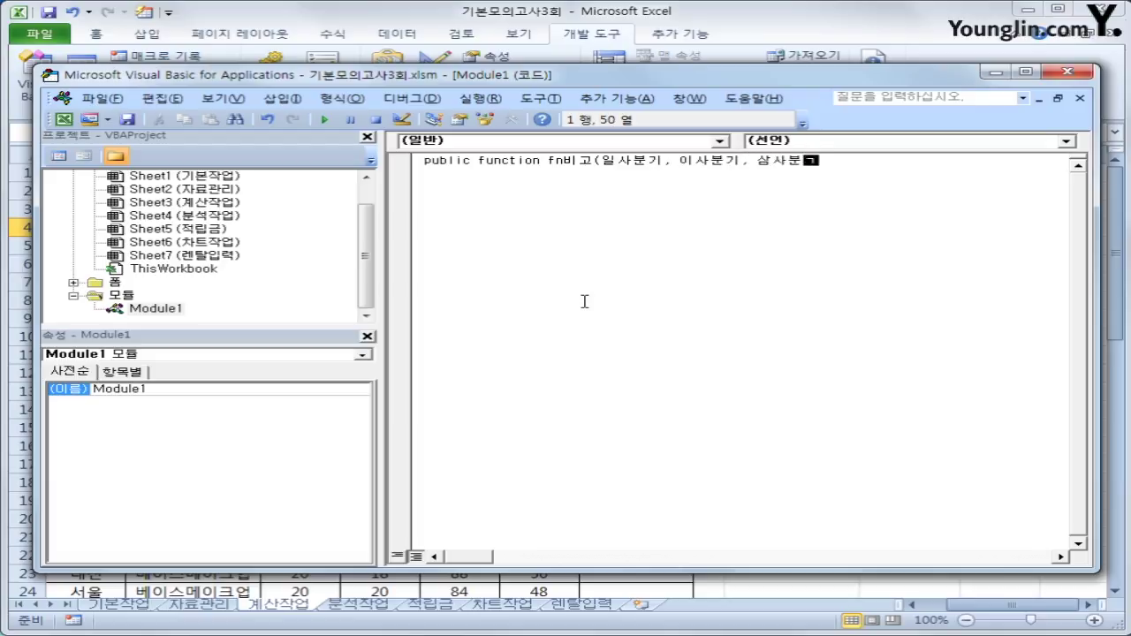
{"action": "type", "text": ")"}
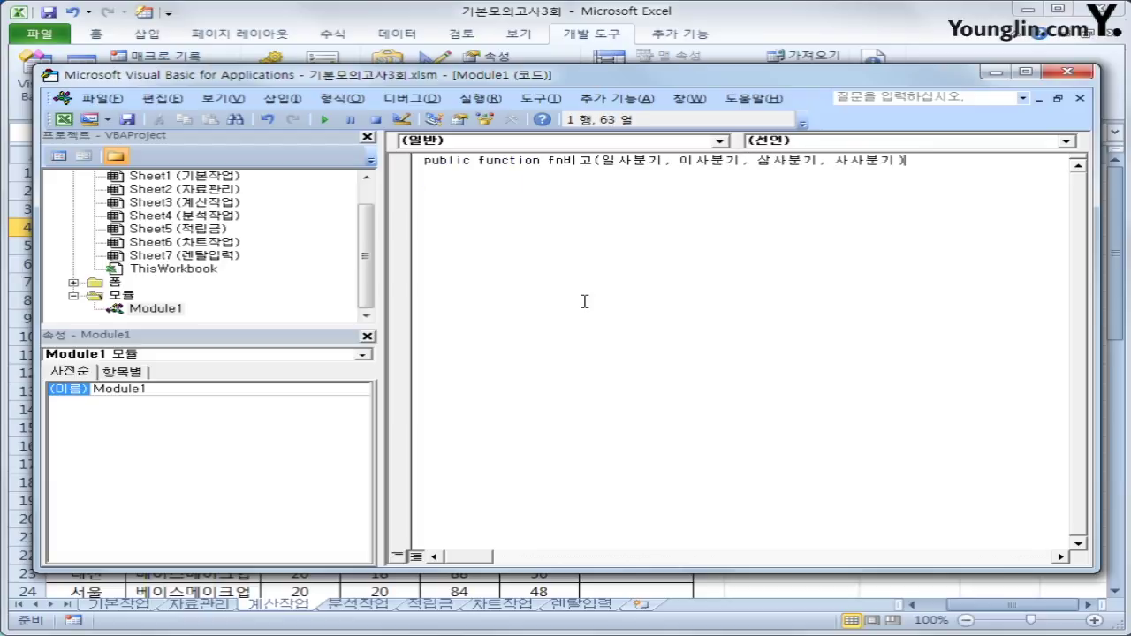
{"action": "key", "text": "Return"}
{"action": "key", "text": "Tab"}
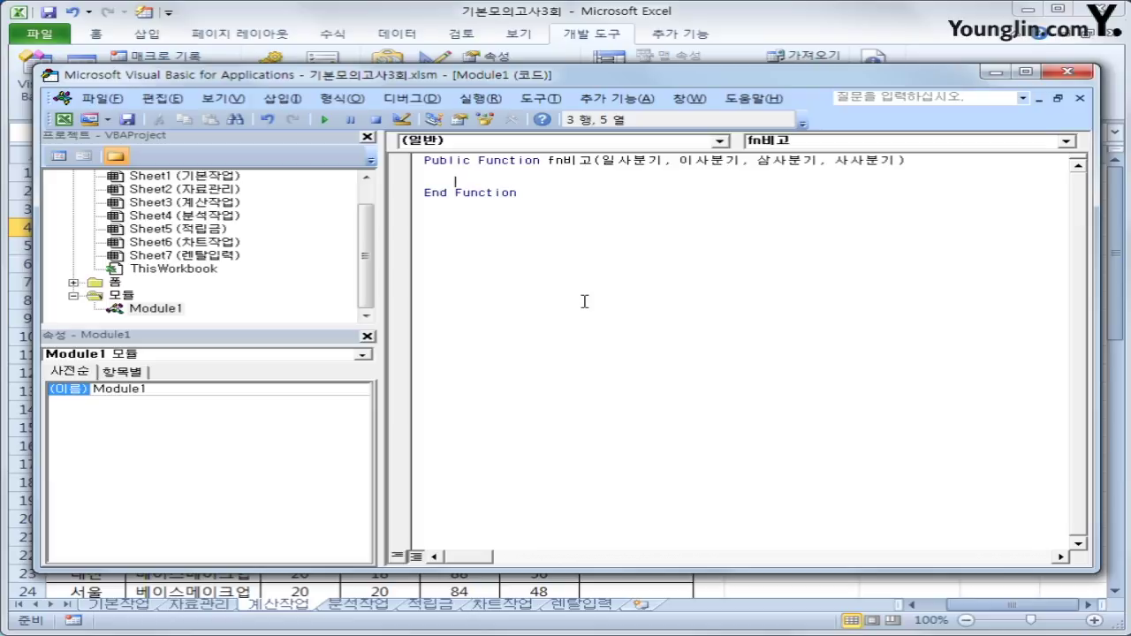
Add If 일사분기 + 이사분기 + 삼사분기 + 사사분기 >= 200 Then fn비고 = "우수업체".
{"action": "type", "text": "if 일사분기 + 이"}
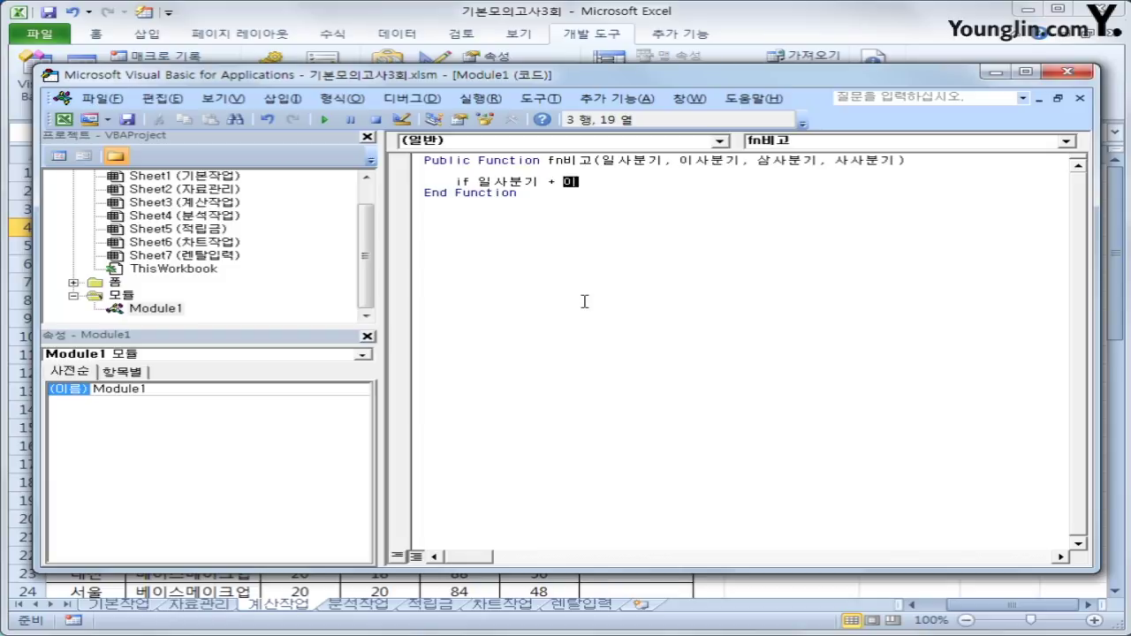
{"action": "type", "text": "사분기 + 삼사분기 +"}
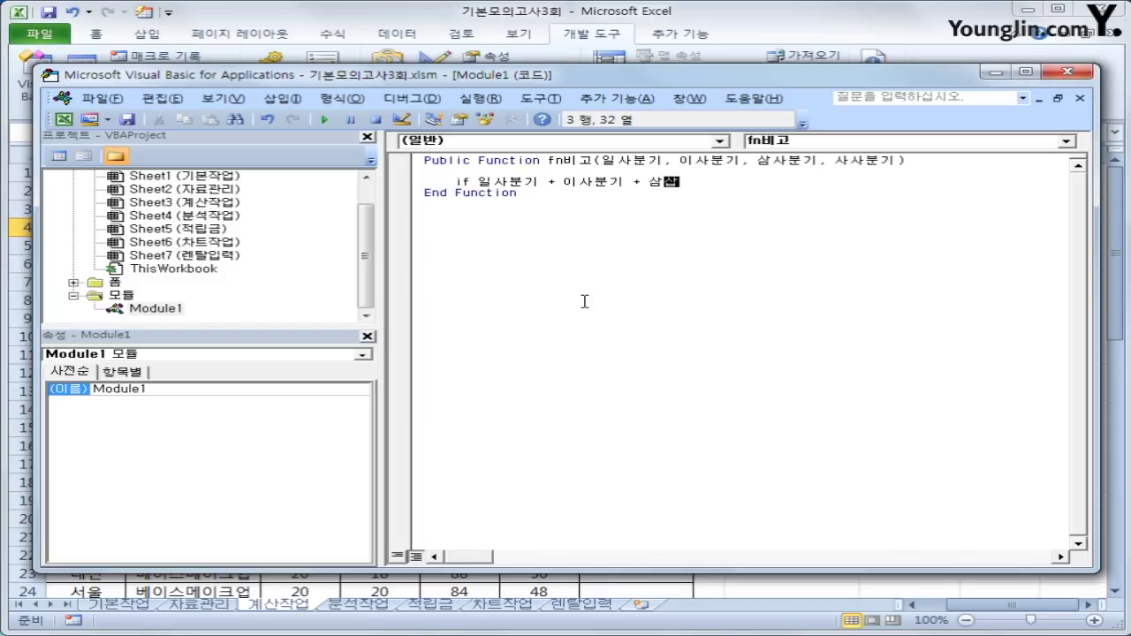
{"action": "type", "text": " 사사분기 "}
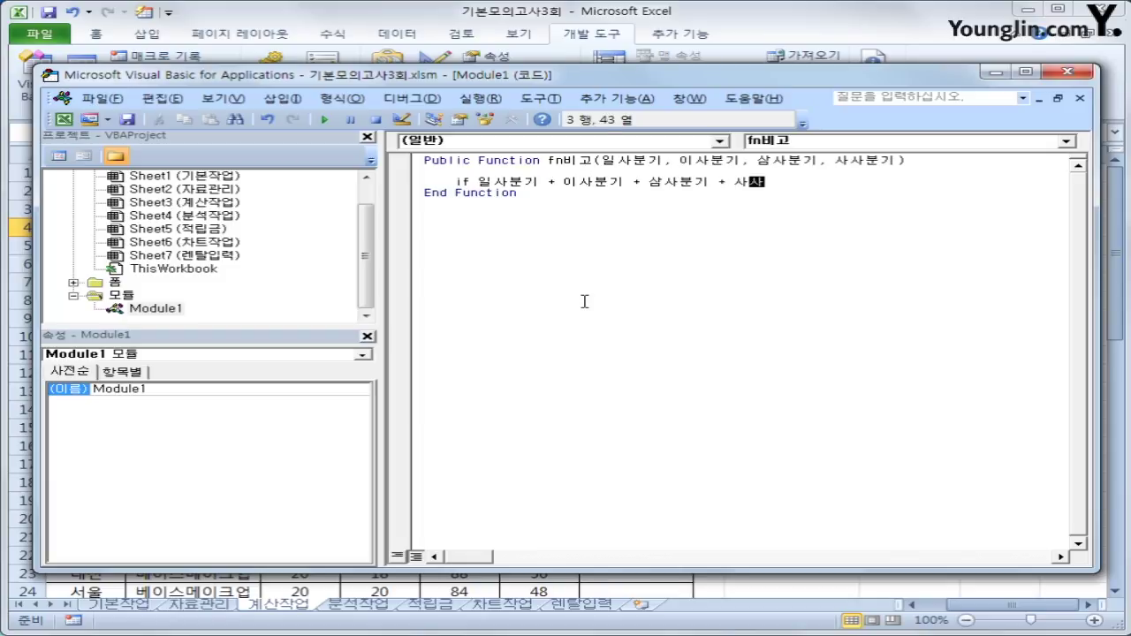
{"action": "type", "text": ">=200 소"}
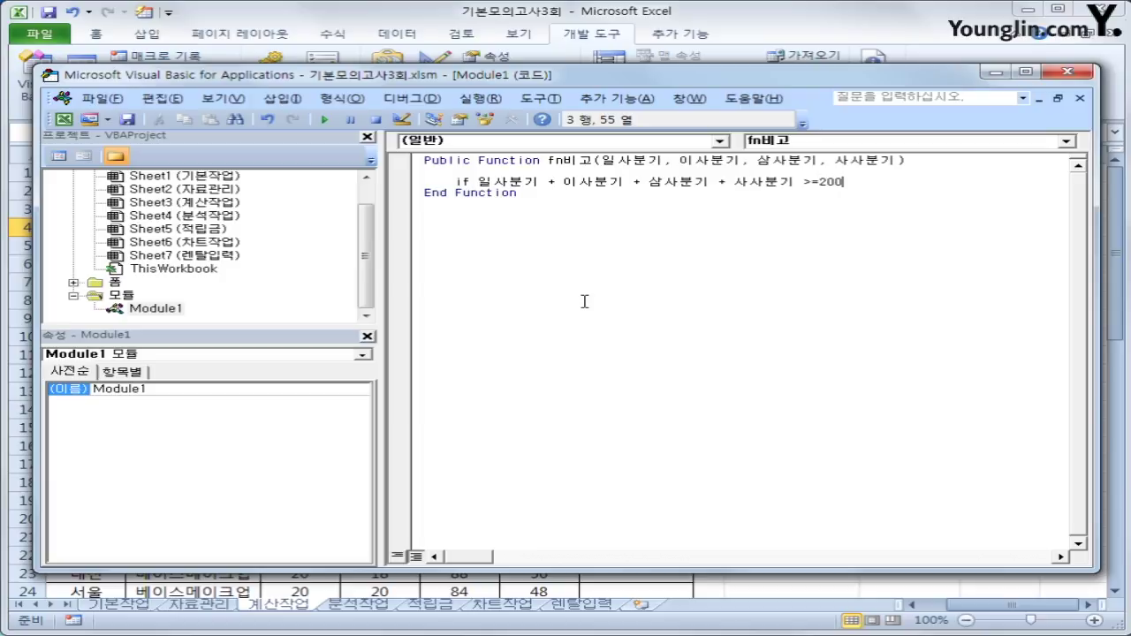
{"action": "type", "text": "then"}
{"action": "key", "text": "Return"}
{"action": "type", "text": "fn"}
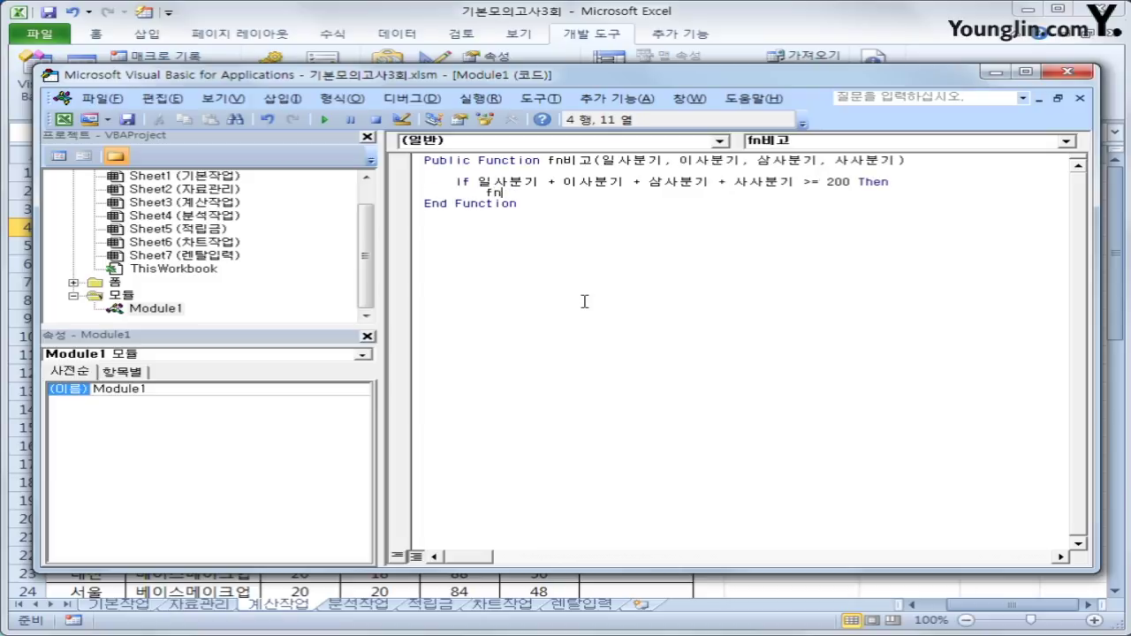
{"action": "type", "text": "비고 ="}
{"action": "type", "text": "\"dntn"}
{"action": "key", "text": "BackSpace"}
{"action": "key", "text": "BackSpace"}
{"action": "key", "text": "BackSpace"}
{"action": "key", "text": "BackSpace"}
{"action": "key", "text": "BackSpace"}
{"action": "key", "text": "BackSpace"}
{"action": "type", "text": "\"우수업체\""}
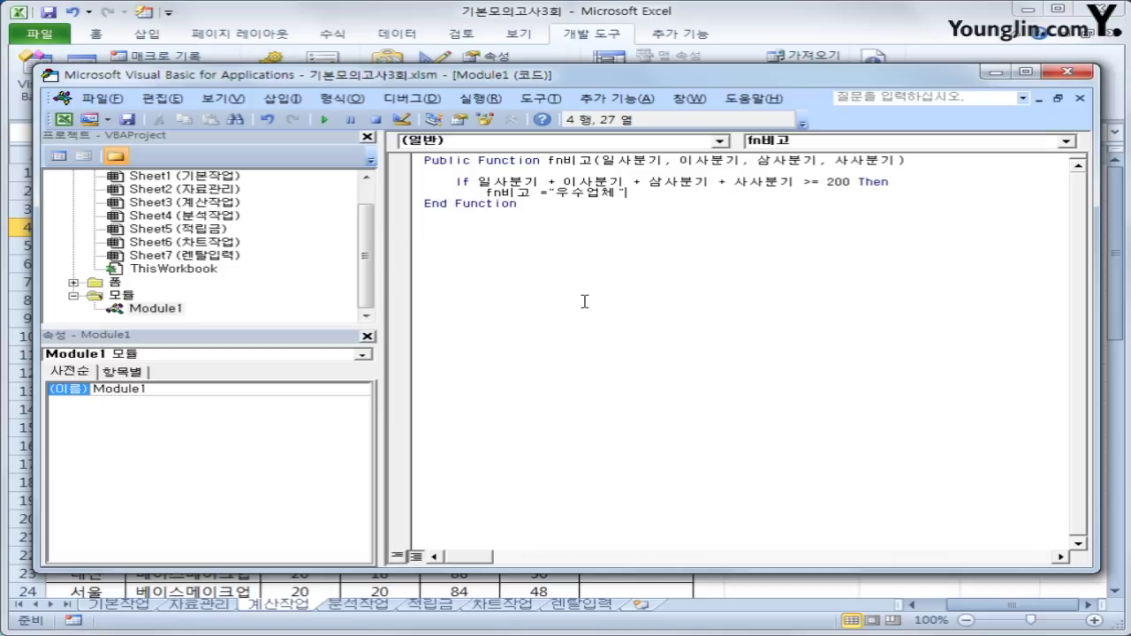
{"action": "key", "text": "Return"}
Add Else fn비고 = "" and End If, then close the VBA editor.
{"action": "type", "text": "Else"}
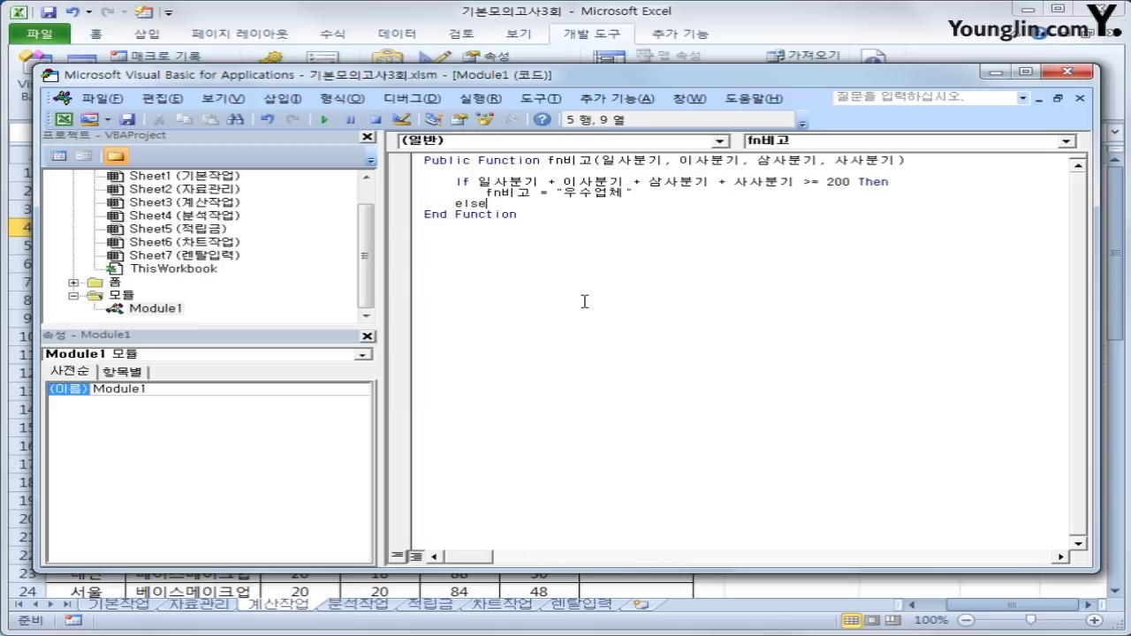
{"action": "key", "text": "Return"}
{"action": "key", "text": "Tab"}
{"action": "type", "text": "fnㅂ"}
{"action": "type", "text": "비고 "}
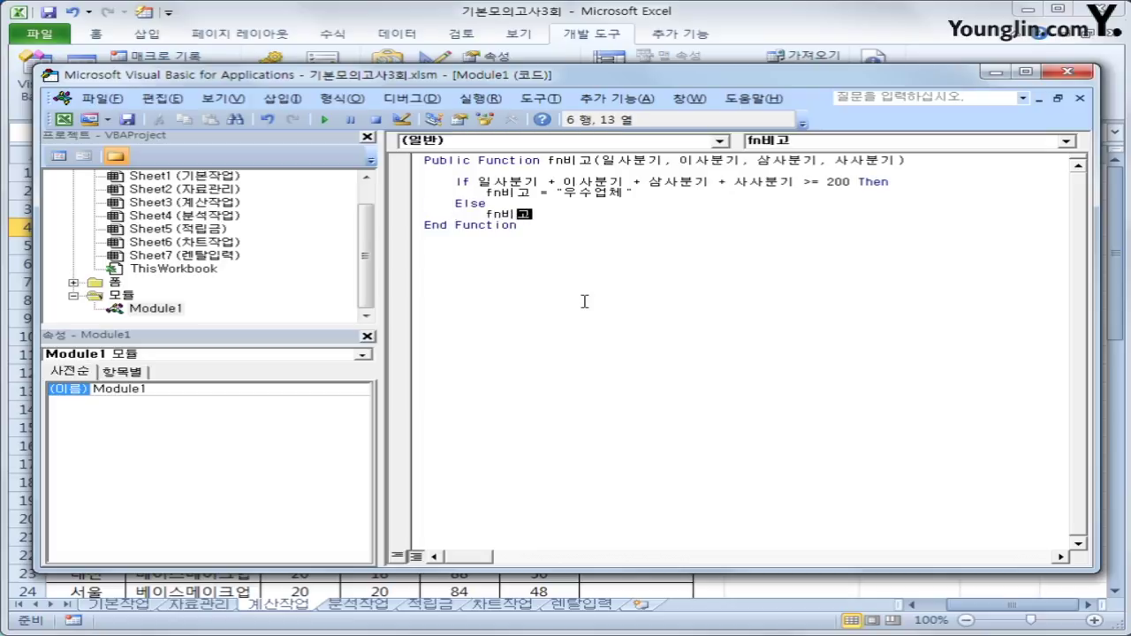
{"action": "type", "text": "=\"\""}
{"action": "key", "text": "Return"}
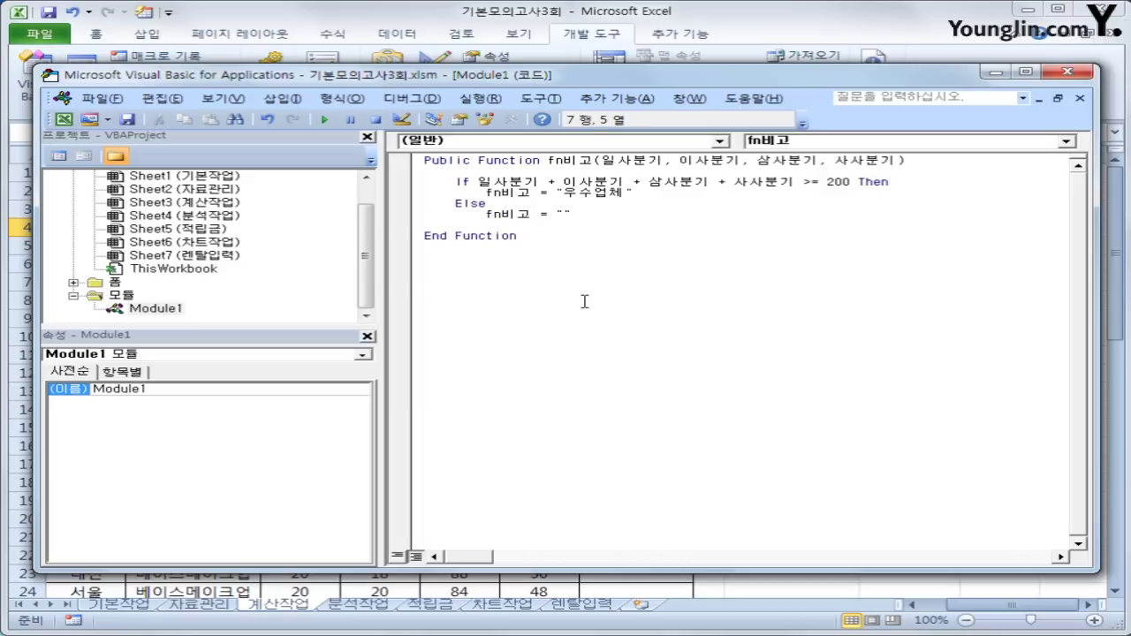
{"action": "type", "text": "end if"}
{"action": "key", "text": "Return"}
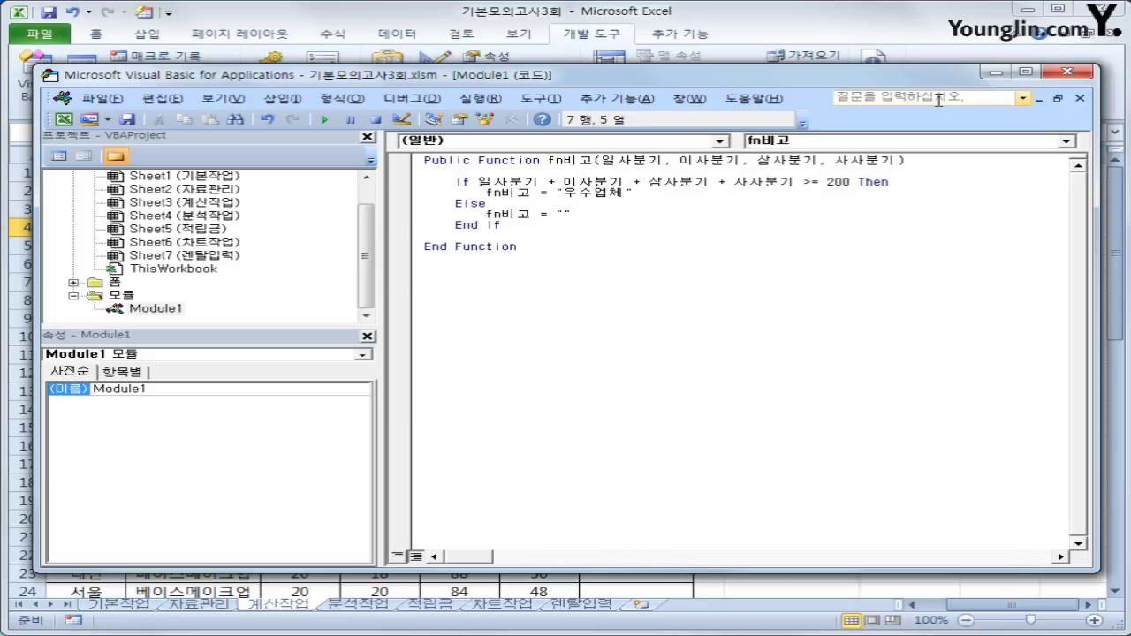
{"action": "left_click", "coordinate": [1067, 72]}
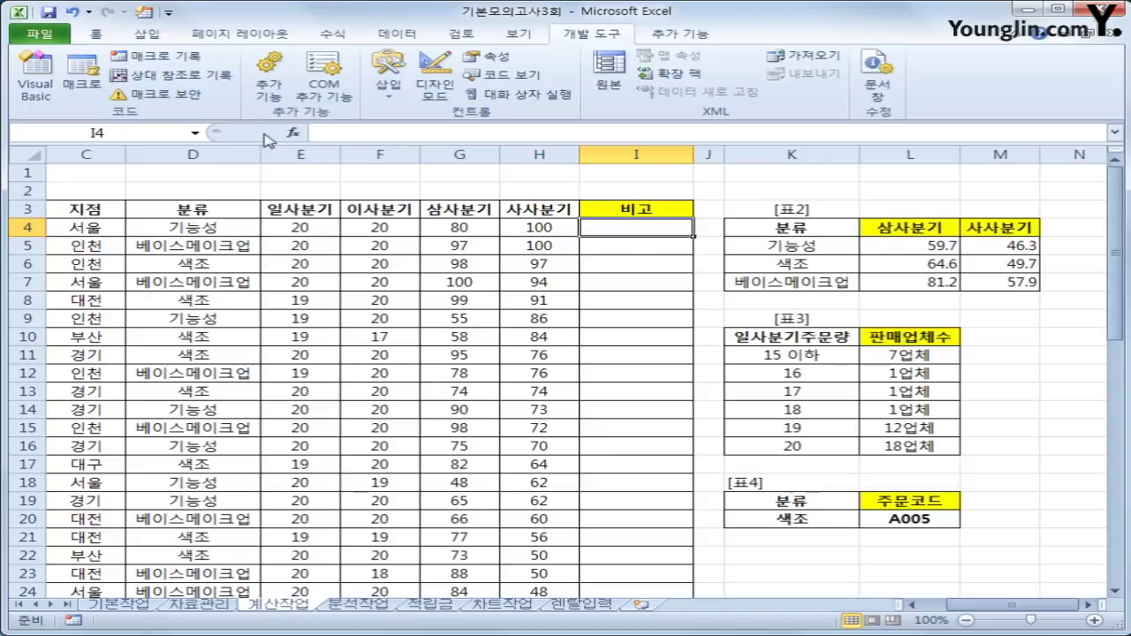
Enter =fn비고(E4,F4,G4,H4) in I4 using the Function Arguments dialog.
{"action": "left_click", "coordinate": [293, 133]}
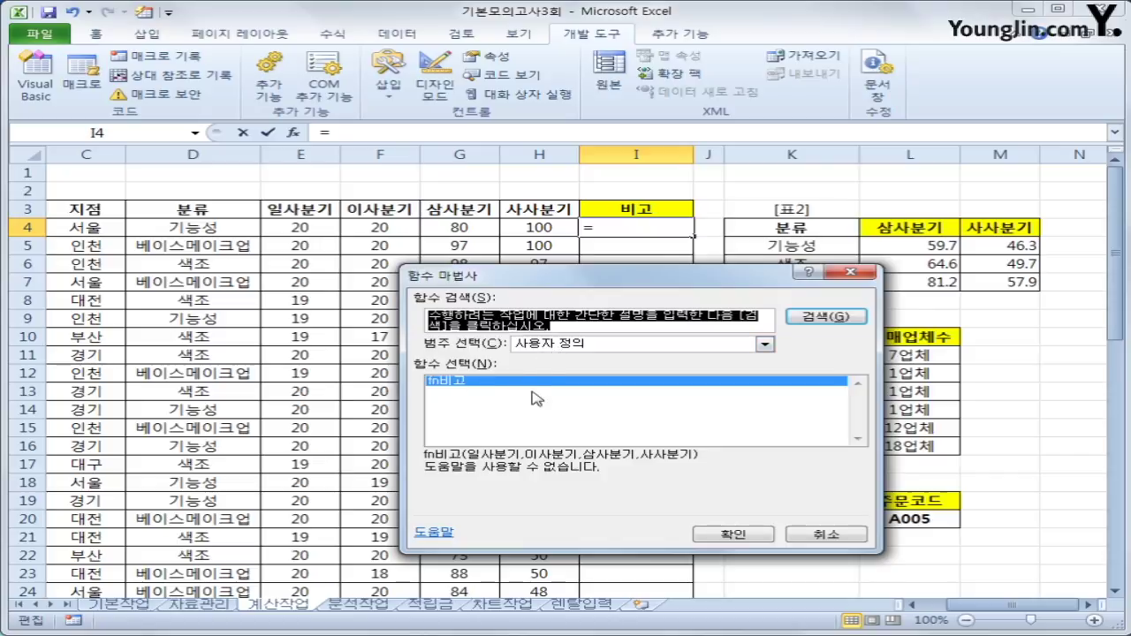
{"action": "left_click", "coordinate": [723, 534]}
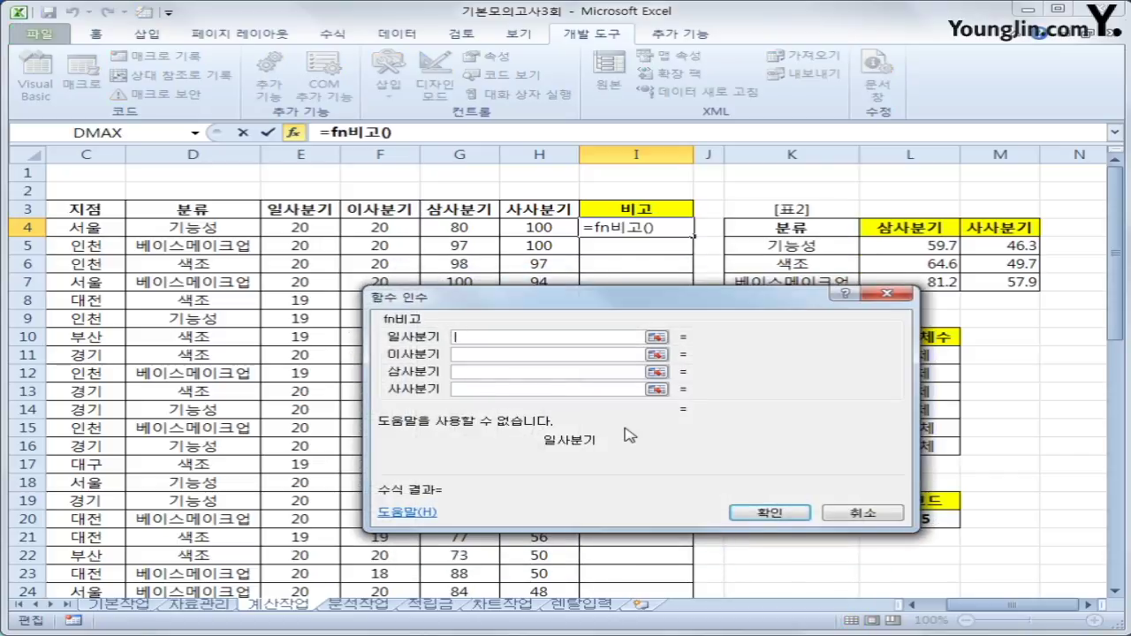
{"action": "left_click", "coordinate": [301, 227]}
{"action": "left_click", "coordinate": [458, 354]}
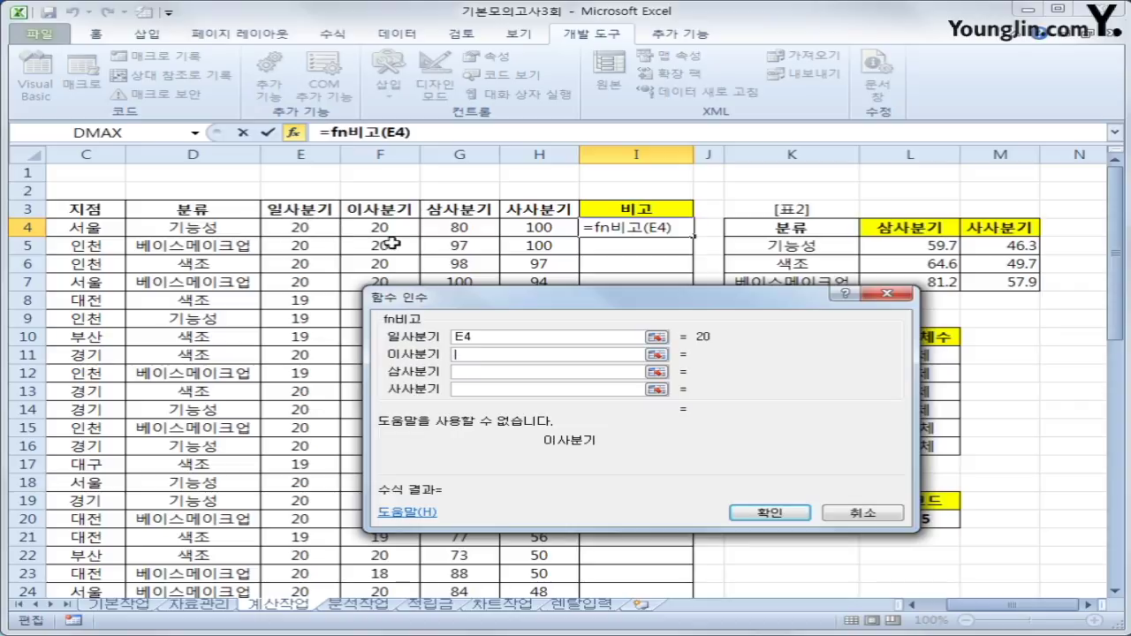
{"action": "left_click", "coordinate": [389, 232]}
{"action": "left_click", "coordinate": [490, 372]}
{"action": "left_click", "coordinate": [448, 228]}
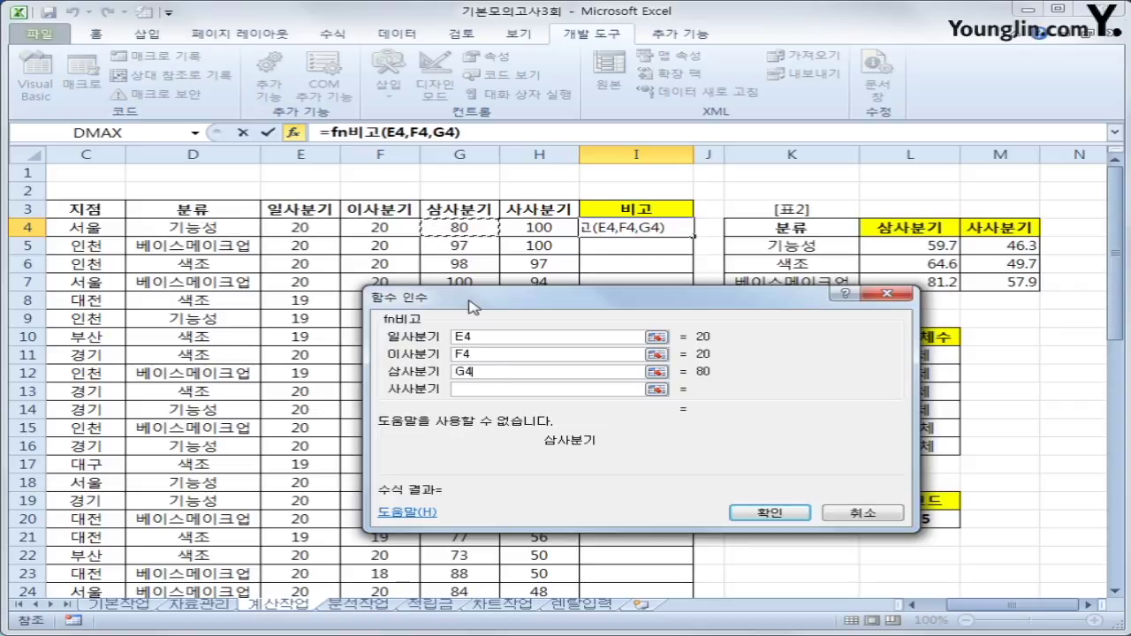
{"action": "left_click", "coordinate": [489, 389]}
{"action": "left_click", "coordinate": [512, 229]}
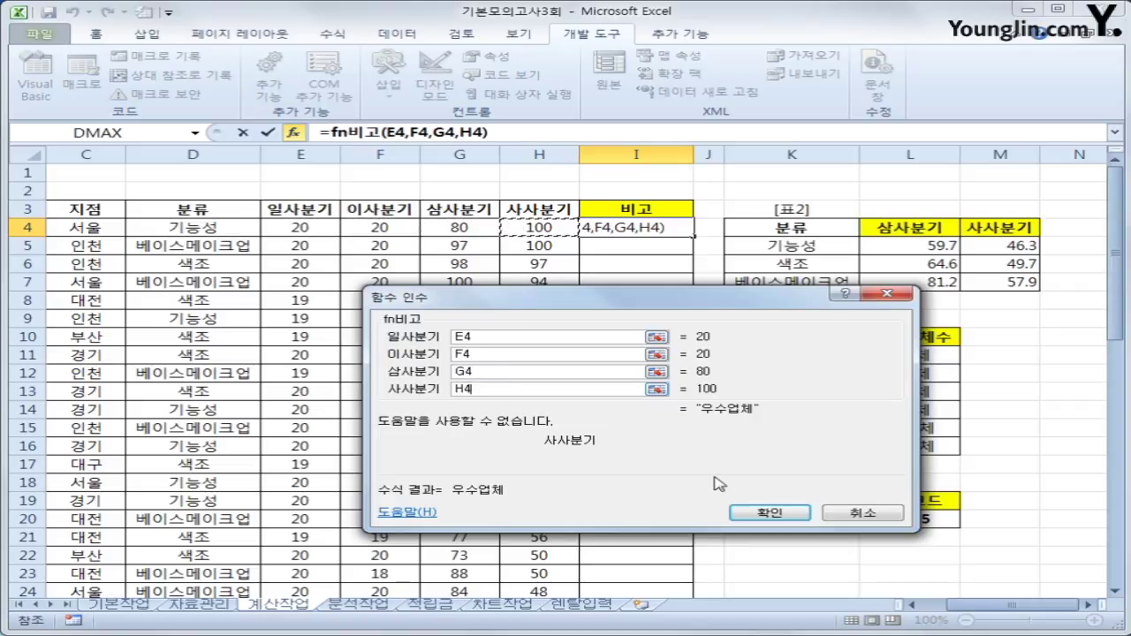
{"action": "left_click", "coordinate": [765, 514]}
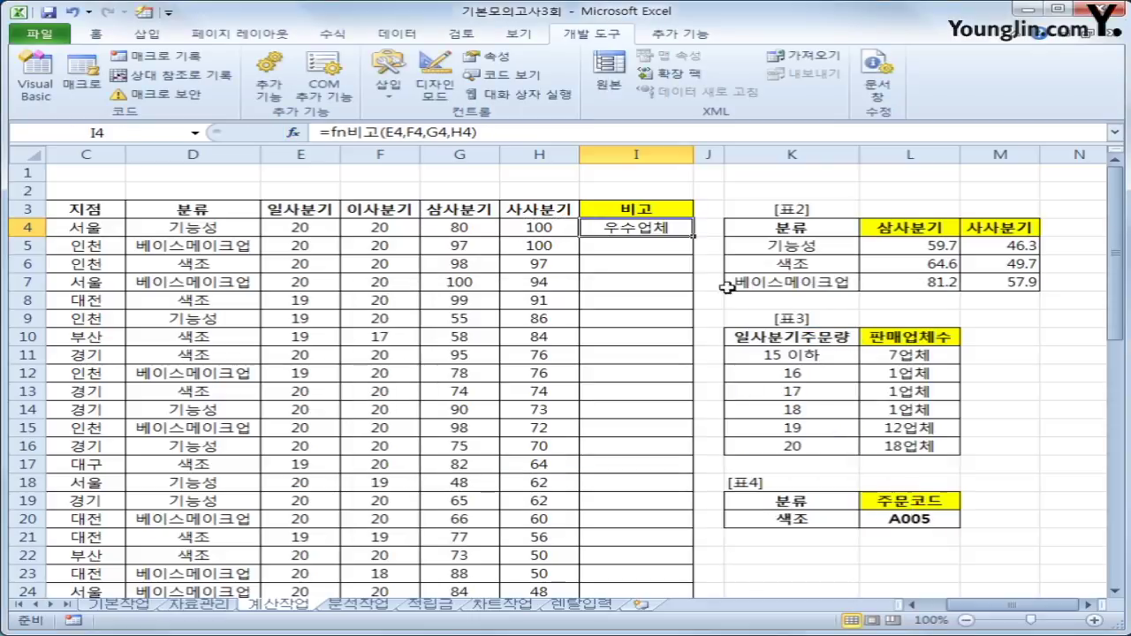
Copy the fn비고 formula down I4:I43 and check which rows show 우수업체.
{"action": "double_click", "coordinate": [696, 237]}
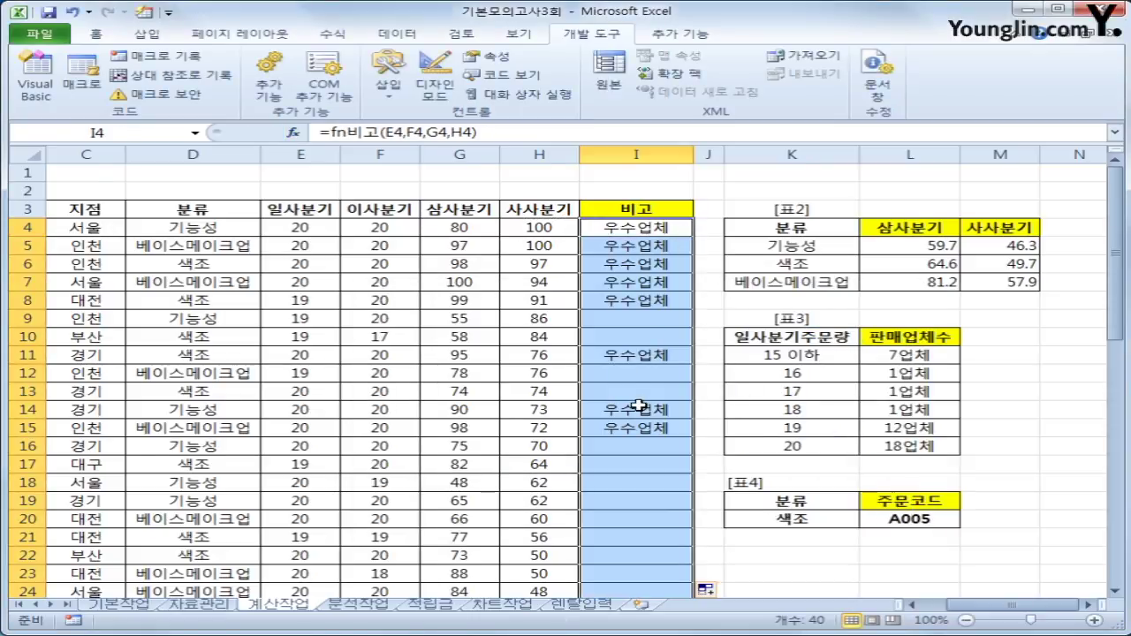
{"action": "scroll", "coordinate": [636, 413], "scroll_direction": "down", "scroll_amount": 5}
{"action": "scroll", "coordinate": [618, 413], "scroll_direction": "down", "scroll_amount": 3}
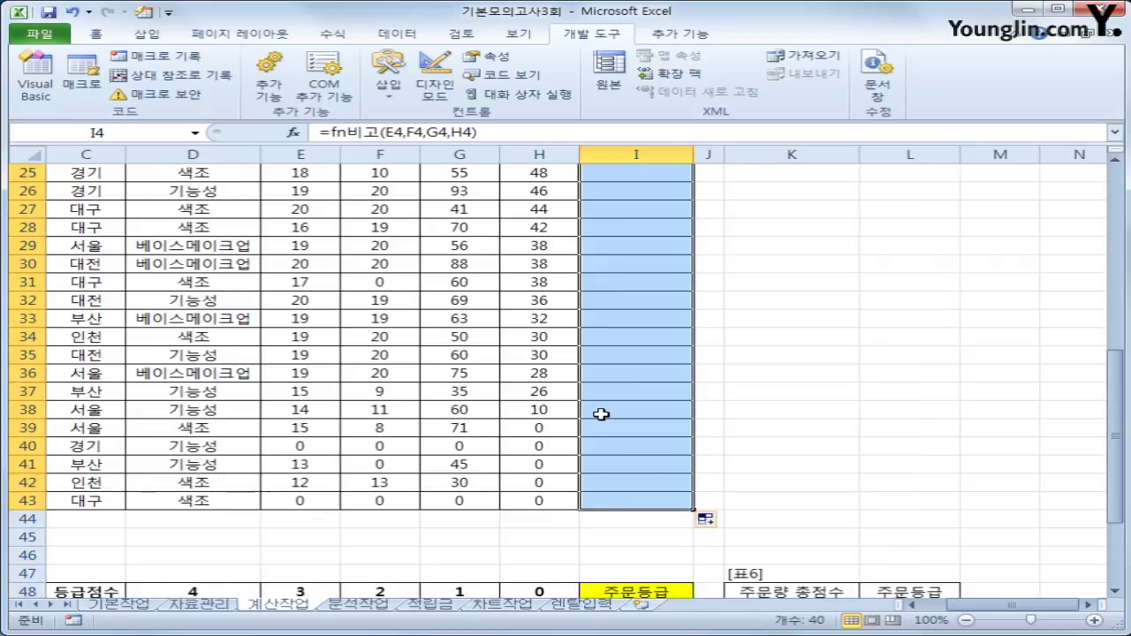
{"action": "scroll", "coordinate": [601, 412], "scroll_direction": "up", "scroll_amount": 7}
{"action": "scroll", "coordinate": [589, 404], "scroll_direction": "up", "scroll_amount": 1}
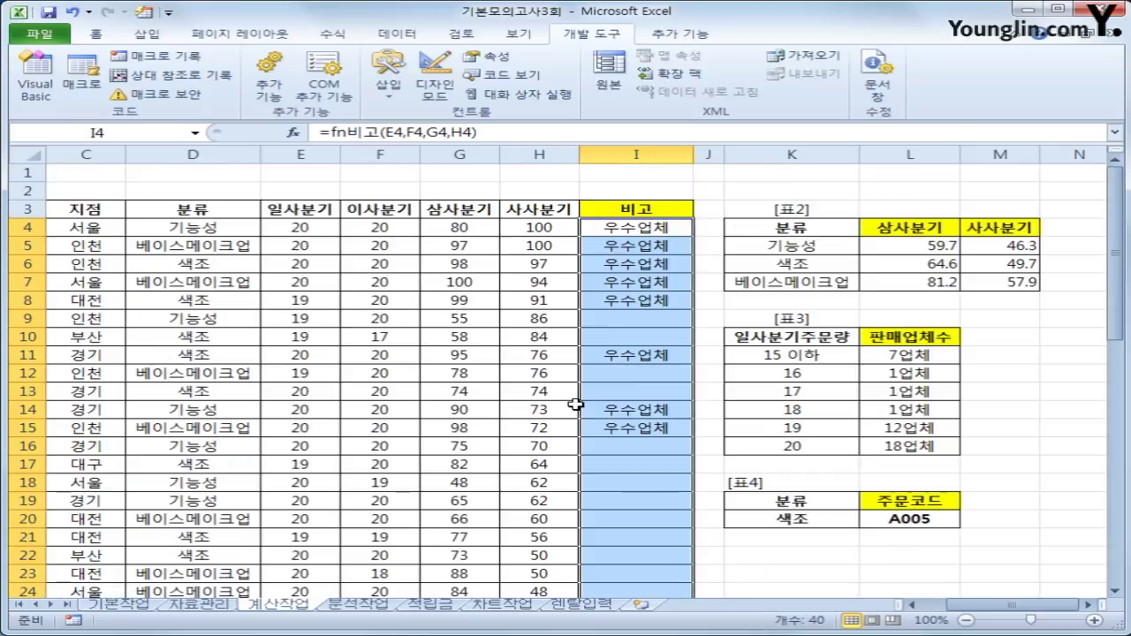
{"action": "scroll", "coordinate": [568, 411], "scroll_direction": "down", "scroll_amount": 8}
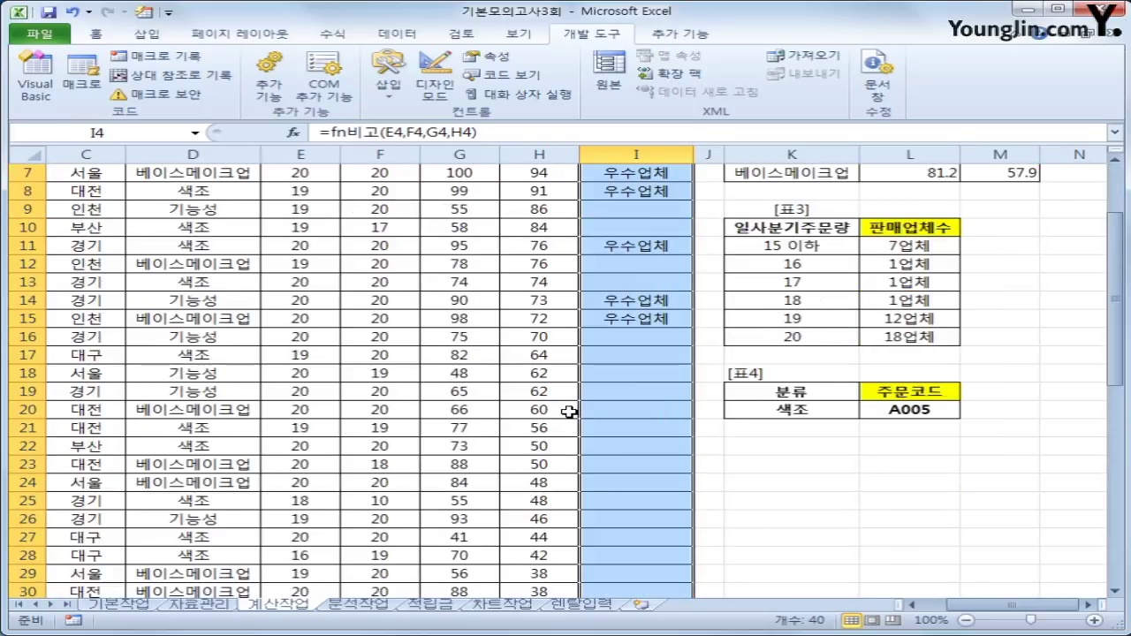
{"action": "scroll", "coordinate": [569, 417], "scroll_direction": "up", "scroll_amount": 3}
{"action": "scroll", "coordinate": [568, 417], "scroll_direction": "up", "scroll_amount": 3}
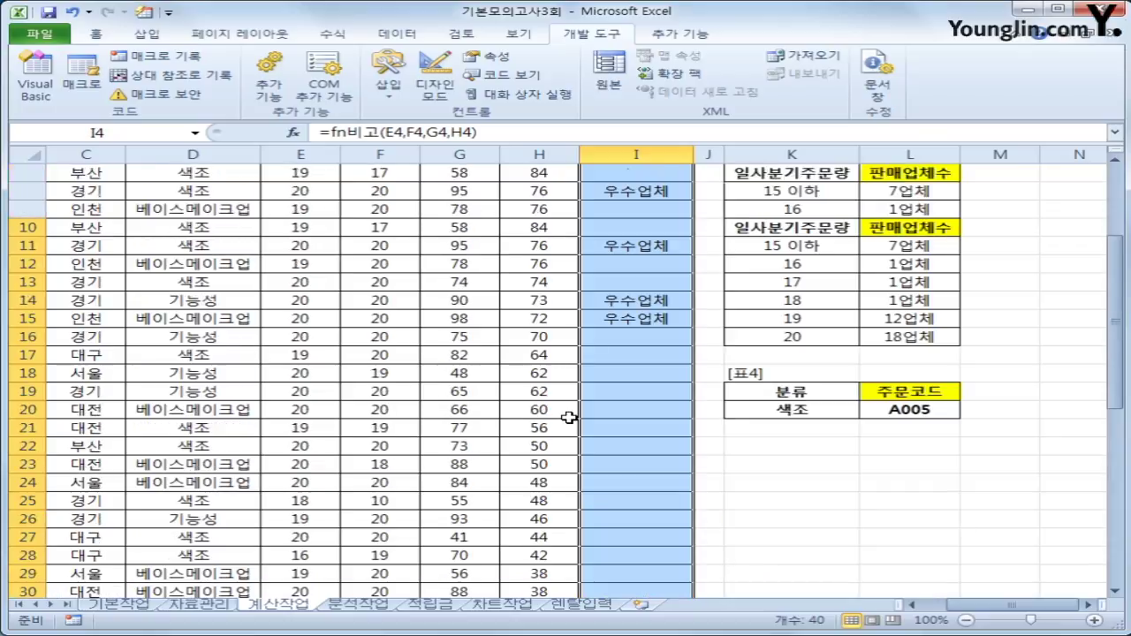
{"action": "scroll", "coordinate": [572, 417], "scroll_direction": "down", "scroll_amount": 9}
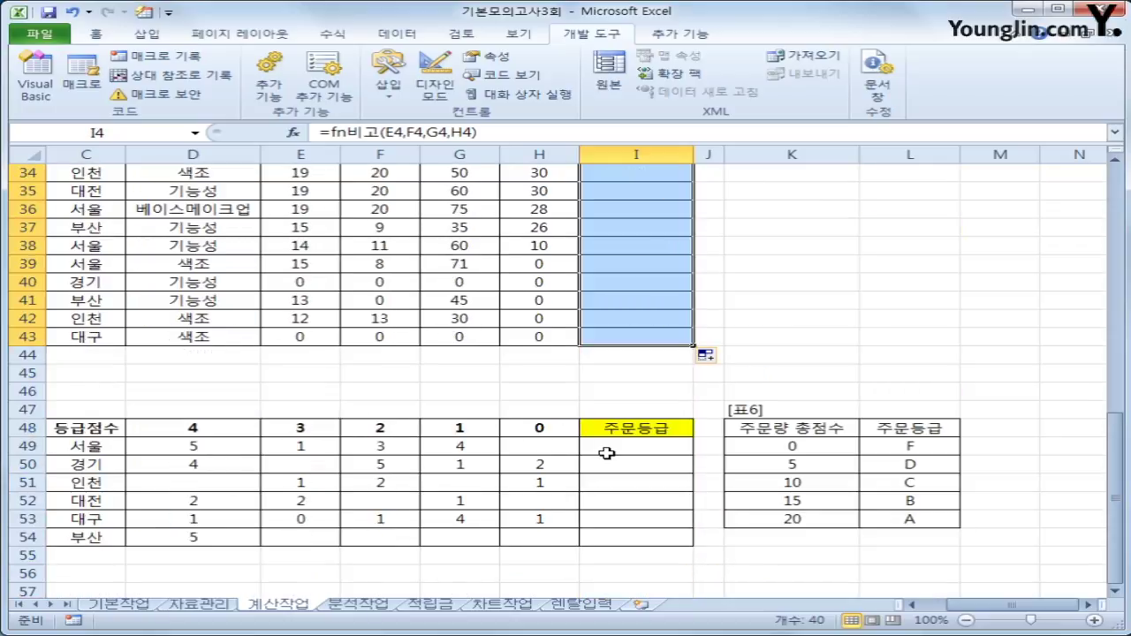
Select I49 and review the 서울 counts in row 49.
{"action": "left_click", "coordinate": [606, 448]}
{"action": "scroll", "coordinate": [606, 453], "scroll_direction": "down", "scroll_amount": 3}
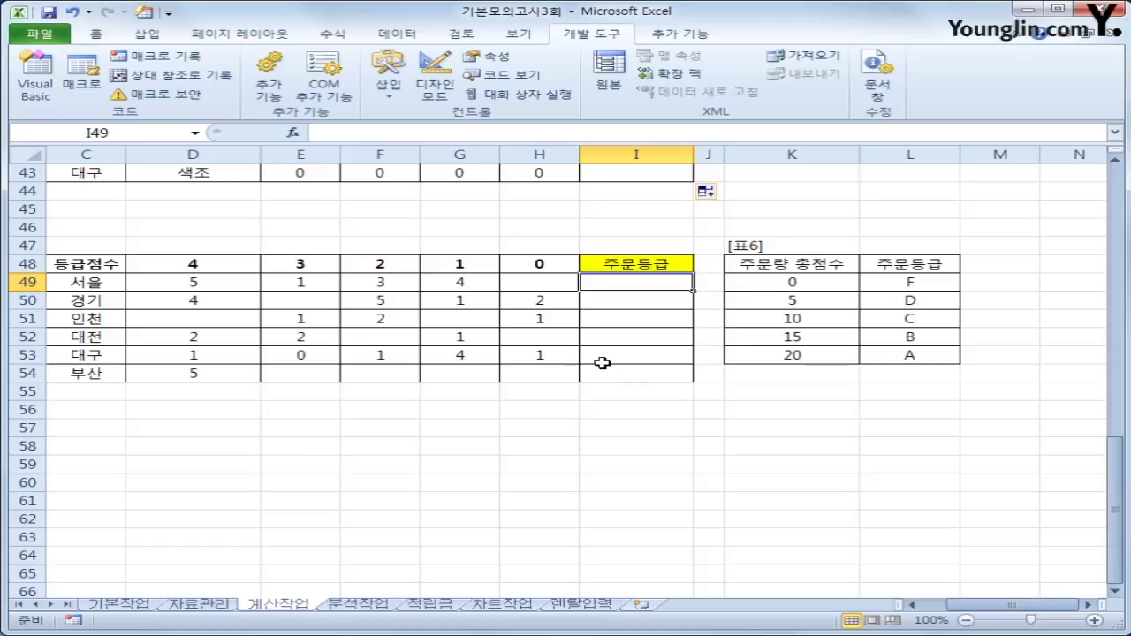
{"action": "left_click", "coordinate": [233, 288]}
{"action": "left_click", "coordinate": [589, 305]}
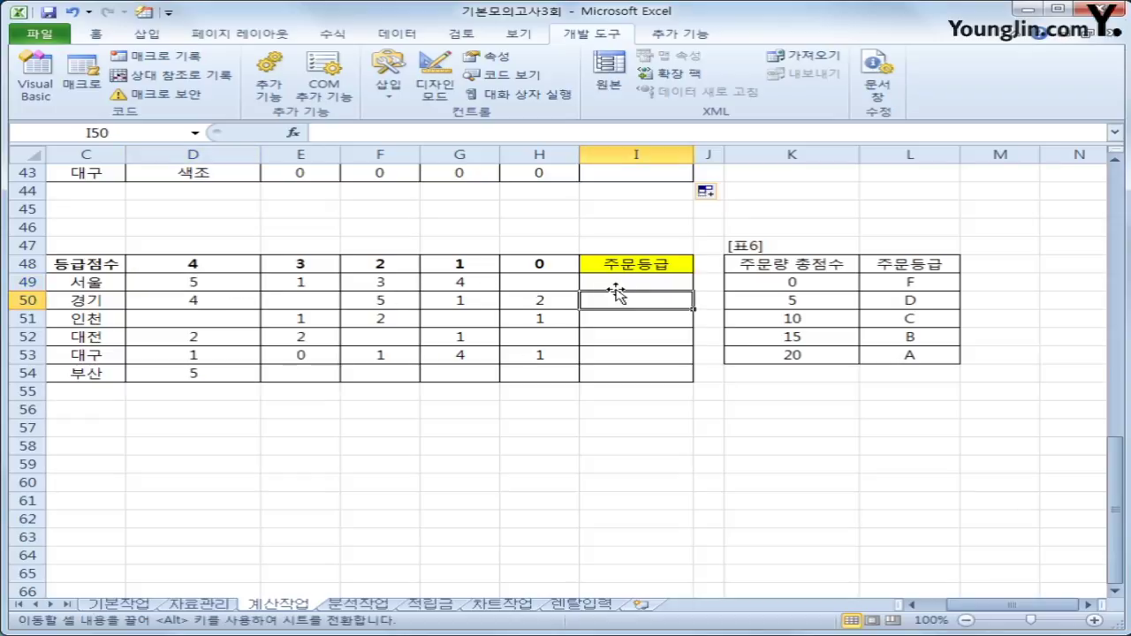
{"action": "left_click", "coordinate": [621, 281]}
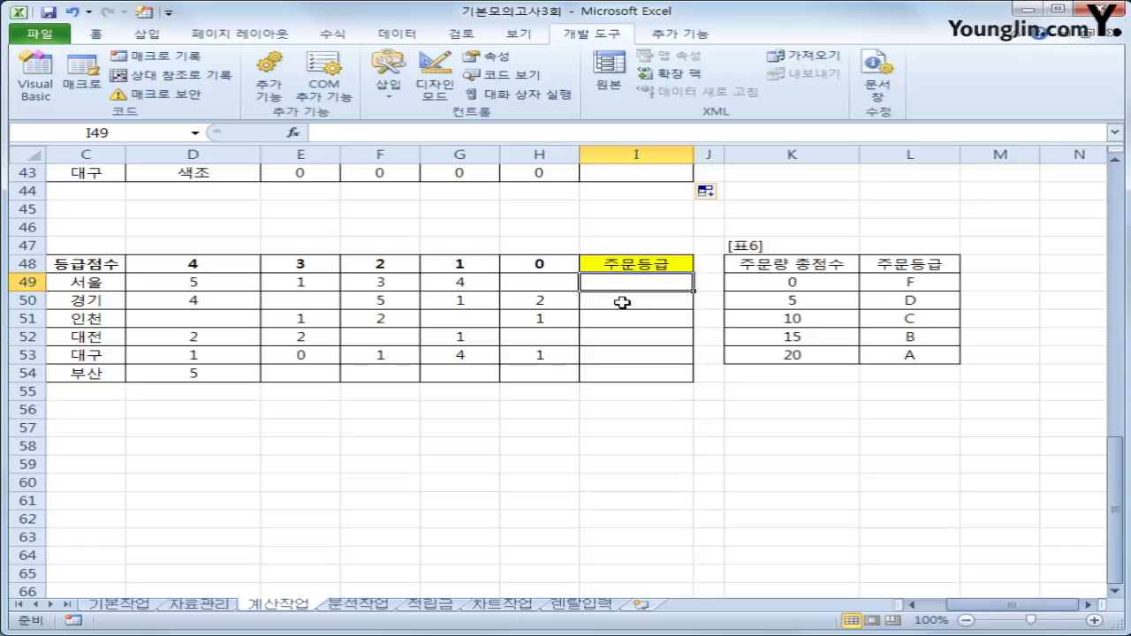
Enter =SUMPRODUCT(D49:H49,$D$48:$H$48) in I49 and copy it down to I54.
{"action": "type", "text": "=sum"}
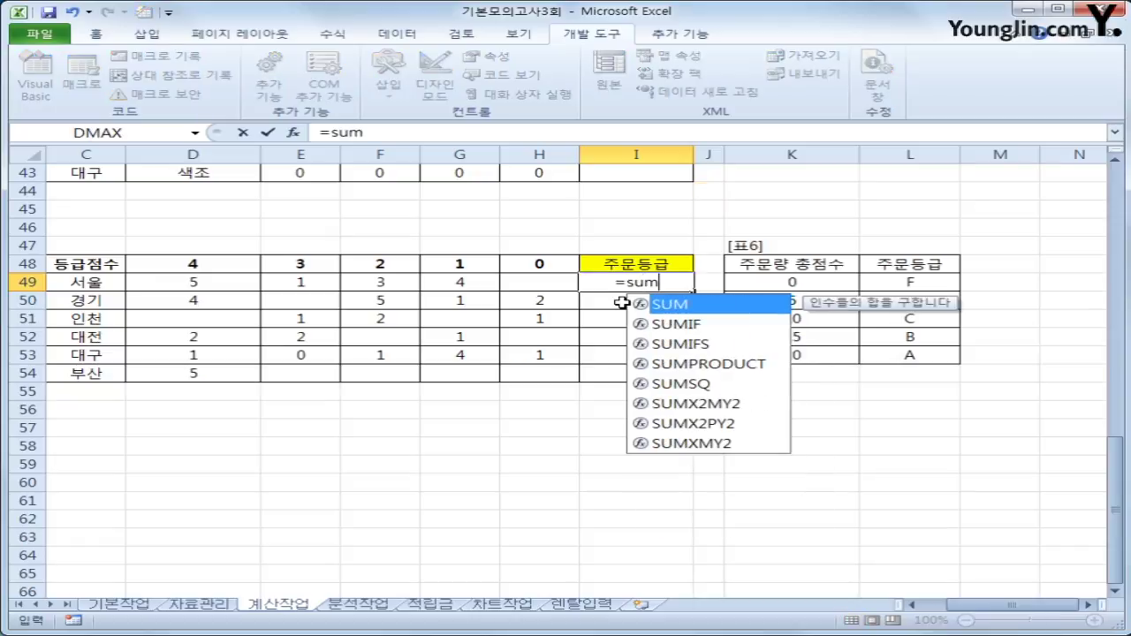
{"action": "key", "text": "Down"}
{"action": "key", "text": "Down"}
{"action": "key", "text": "Down"}
{"action": "key", "text": "Tab"}
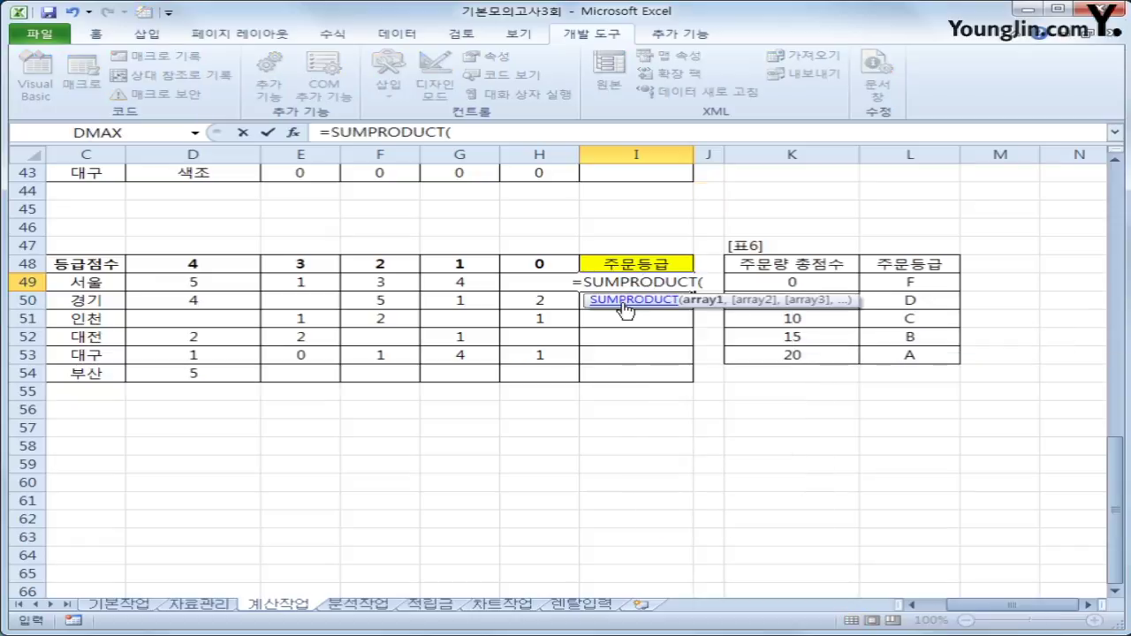
{"action": "left_click_drag", "start_coordinate": [185, 282], "coordinate": [520, 282]}
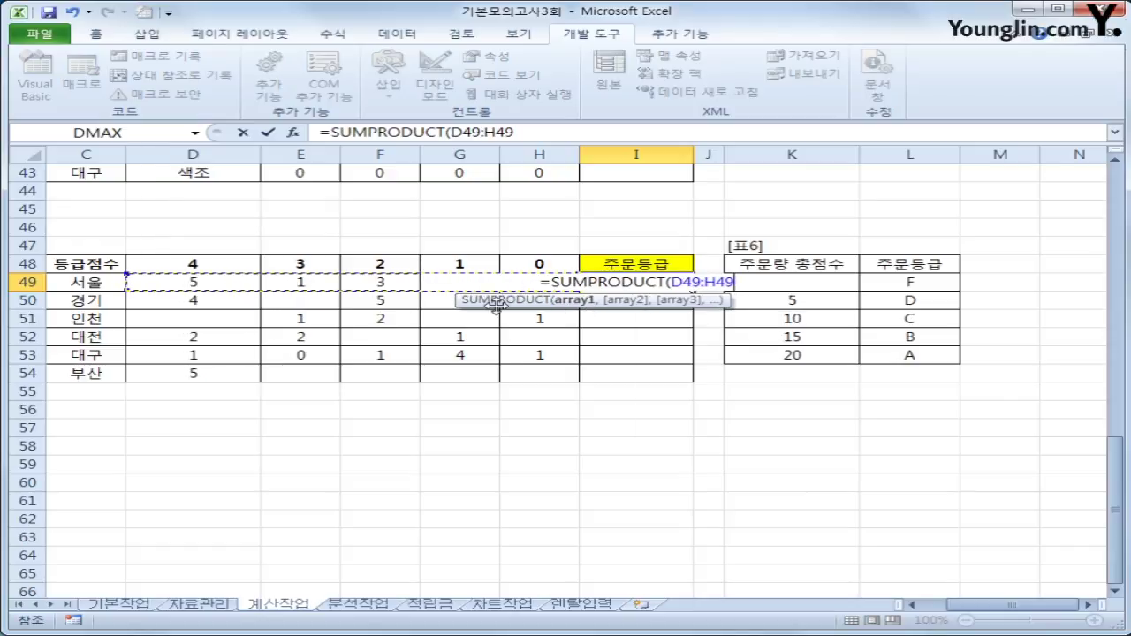
{"action": "type", "text": ","}
{"action": "left_click", "coordinate": [187, 265]}
{"action": "left_click_drag", "start_coordinate": [188, 265], "coordinate": [509, 266]}
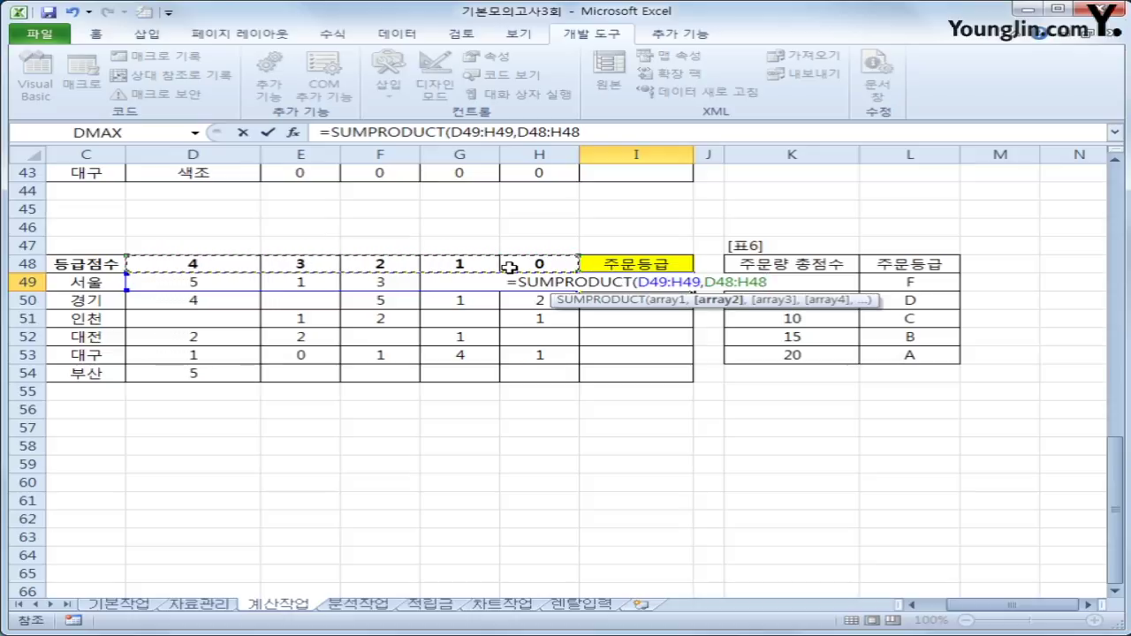
{"action": "key", "text": "F4"}
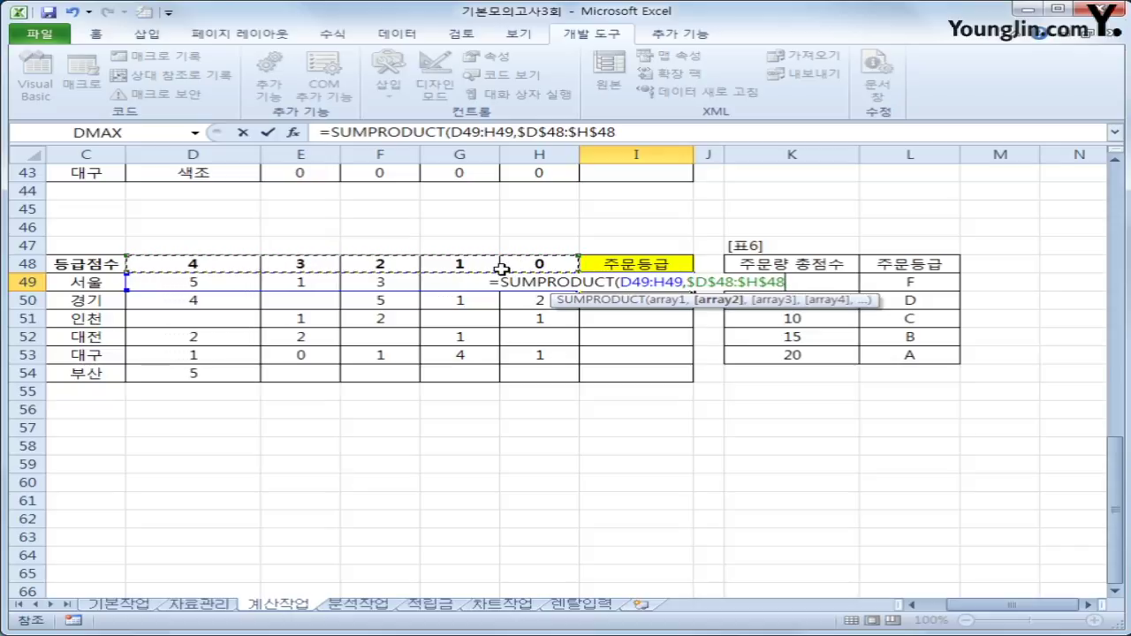
{"action": "type", "text": ")"}
{"action": "key", "text": "Return"}
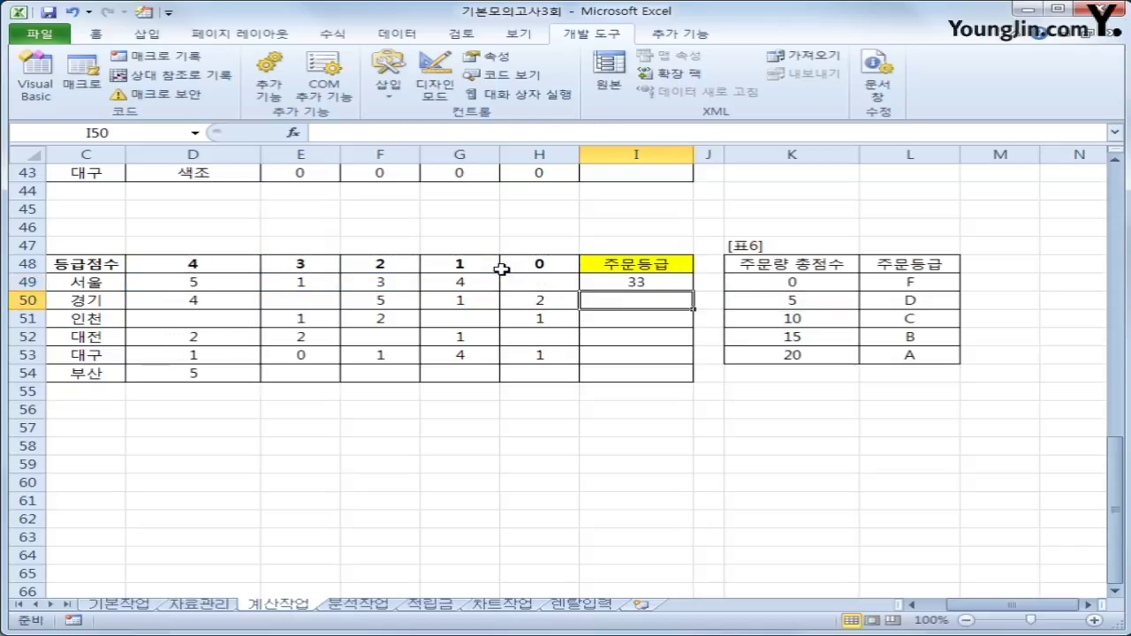
{"action": "left_click", "coordinate": [633, 282]}
{"action": "left_click_drag", "start_coordinate": [692, 292], "coordinate": [688, 389]}
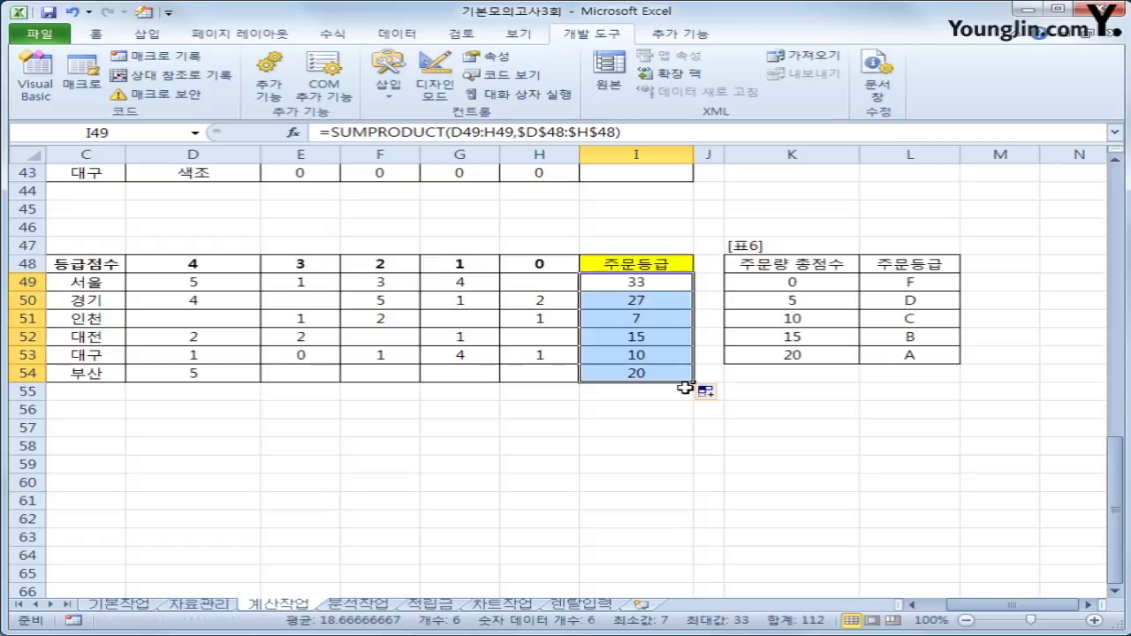
Review the [표6] grade table K49:L53 against the score formula in I49.
{"action": "left_click", "coordinate": [640, 284]}
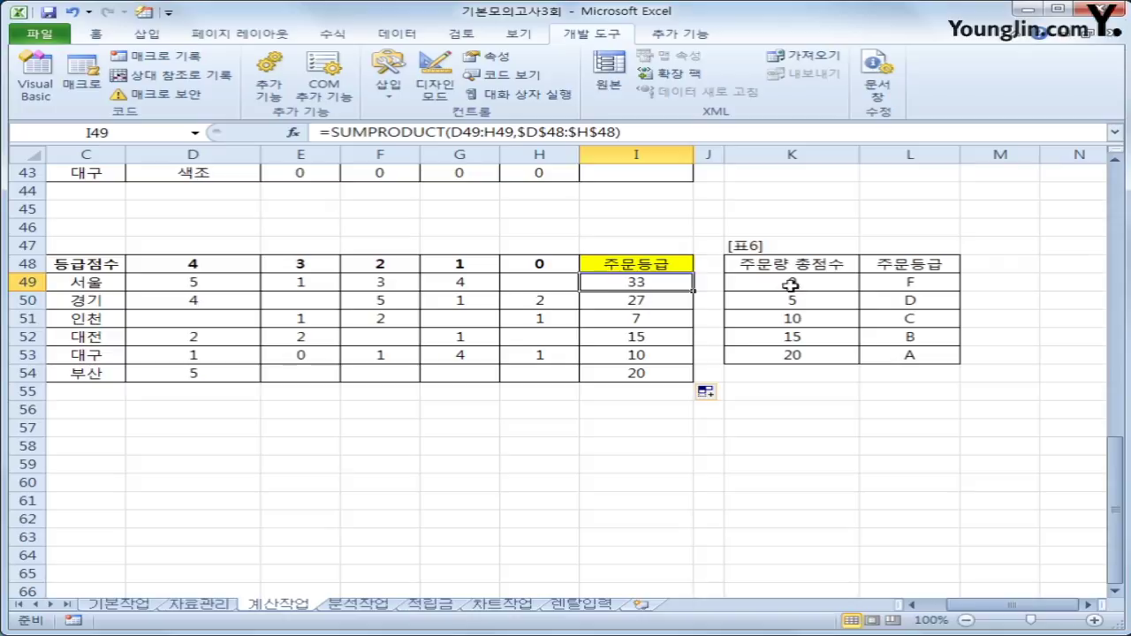
{"action": "left_click_drag", "start_coordinate": [791, 284], "coordinate": [897, 352]}
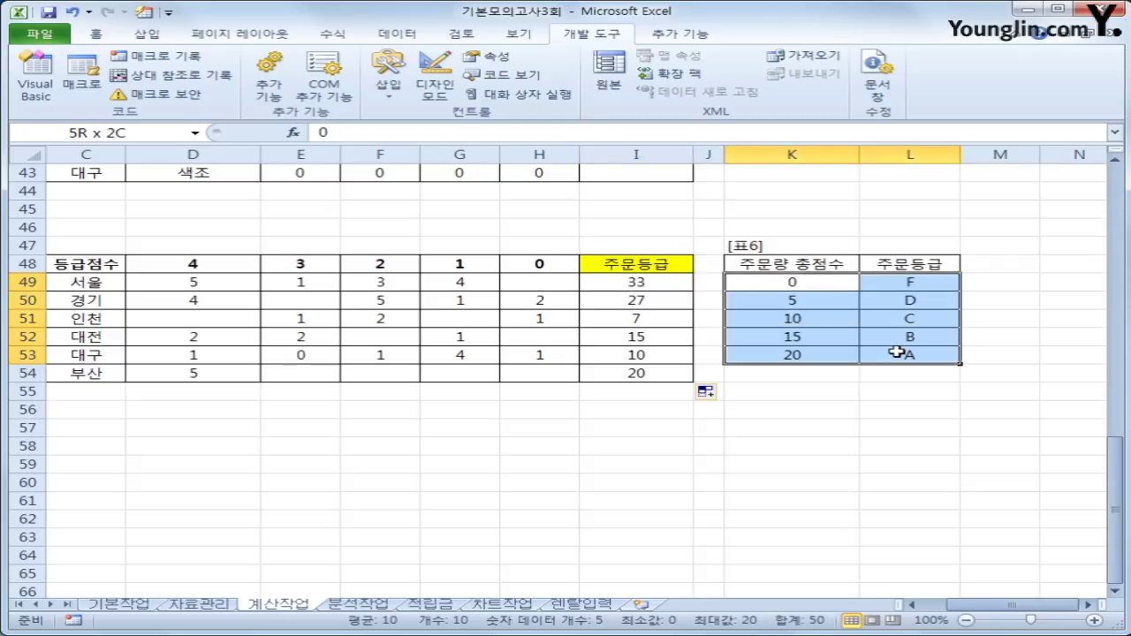
{"action": "left_click_drag", "start_coordinate": [806, 285], "coordinate": [817, 360]}
{"action": "left_click_drag", "start_coordinate": [887, 284], "coordinate": [898, 356]}
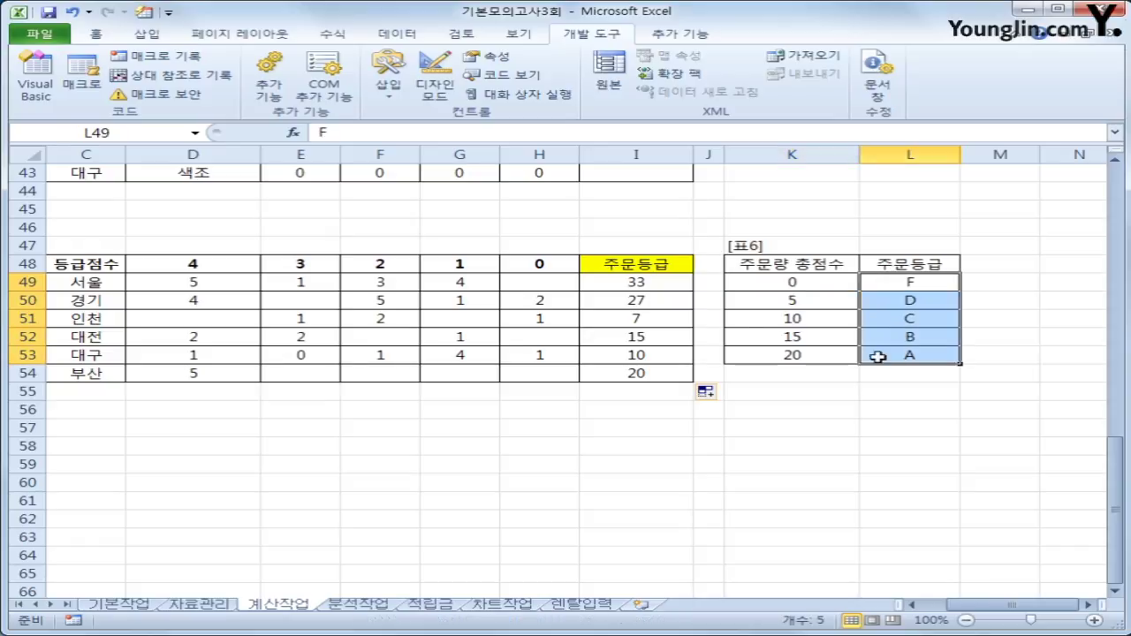
{"action": "left_click", "coordinate": [641, 282]}
{"action": "left_click_drag", "start_coordinate": [794, 283], "coordinate": [874, 355]}
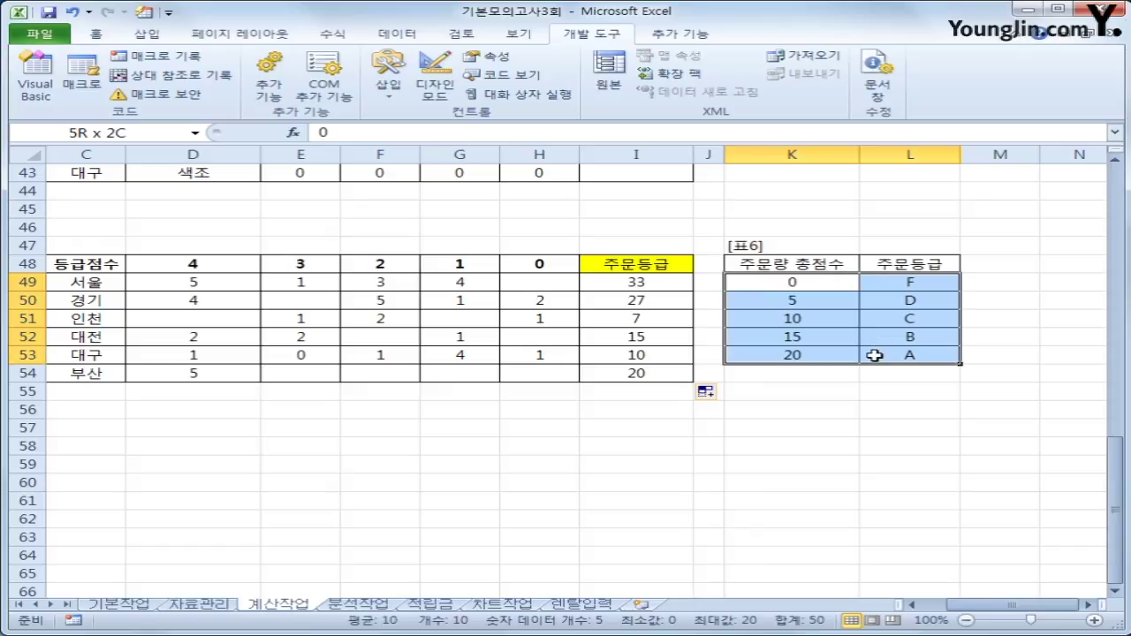
{"action": "left_click_drag", "start_coordinate": [874, 355], "coordinate": [874, 355]}
{"action": "left_click", "coordinate": [649, 284]}
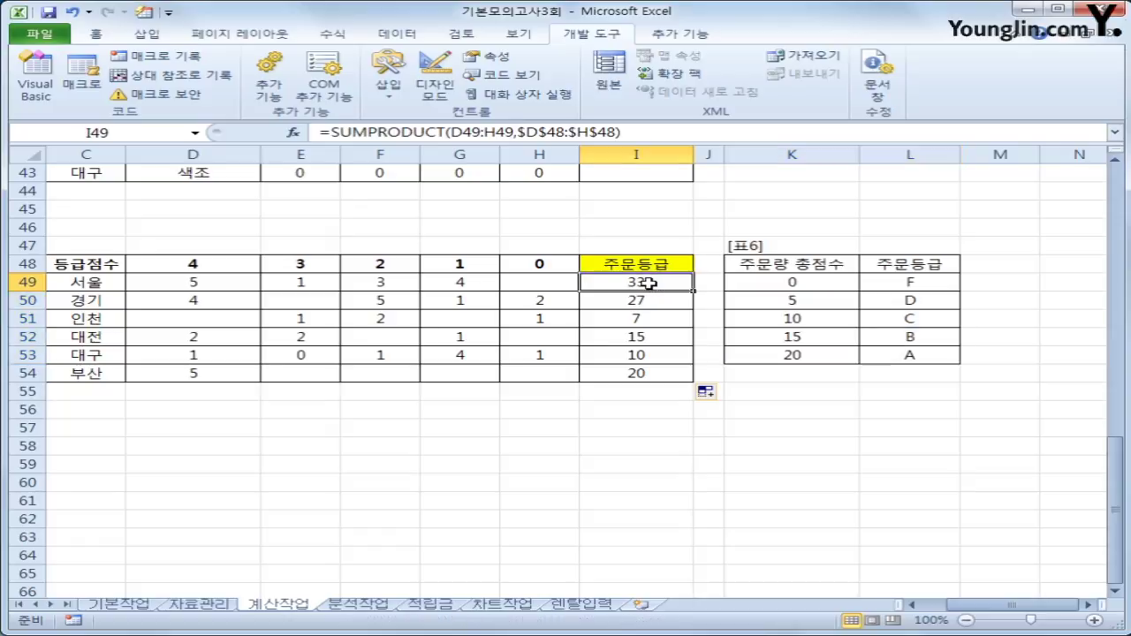
Wrap I49's score in VLOOKUP(...,$K$49:$L$53,2) and copy it down to I54.
{"action": "left_click", "coordinate": [331, 132]}
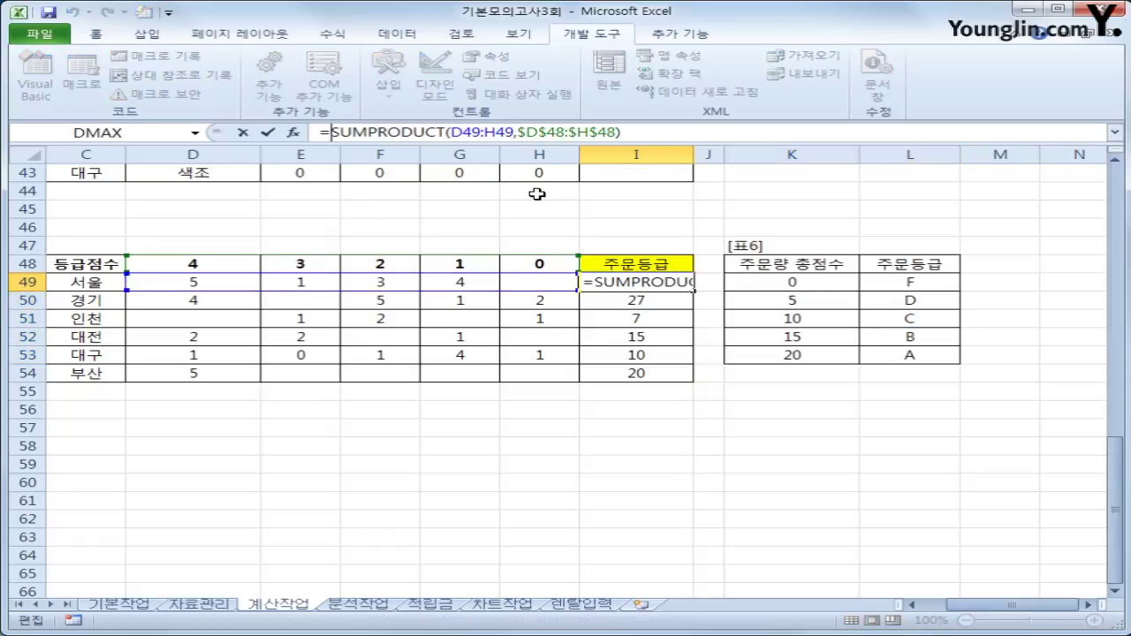
{"action": "type", "text": "vl"}
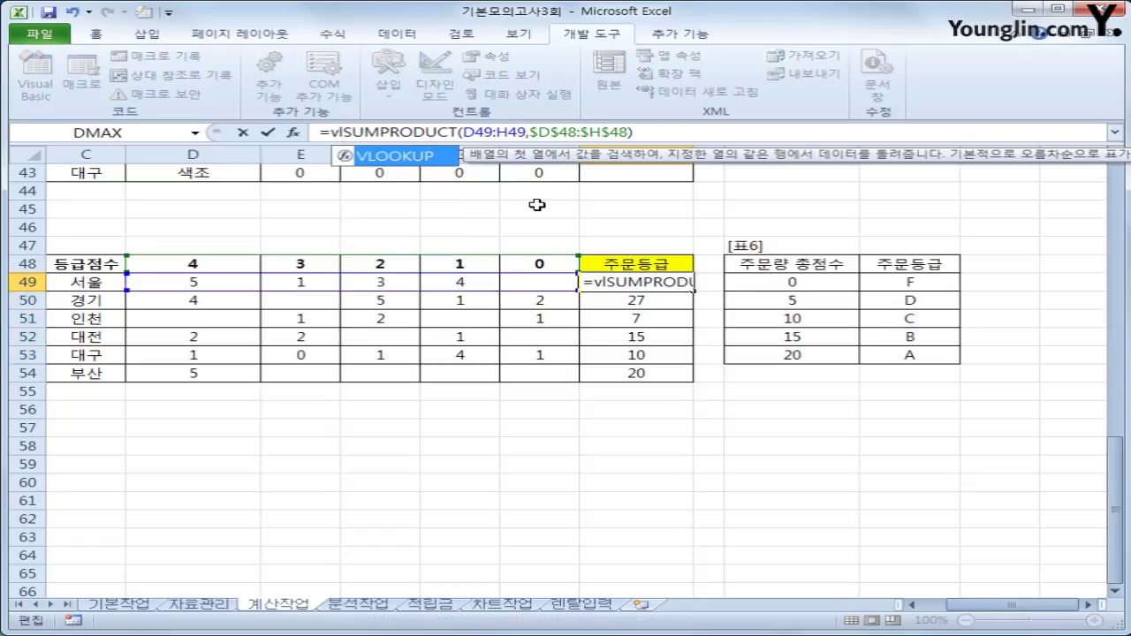
{"action": "key", "text": "Tab"}
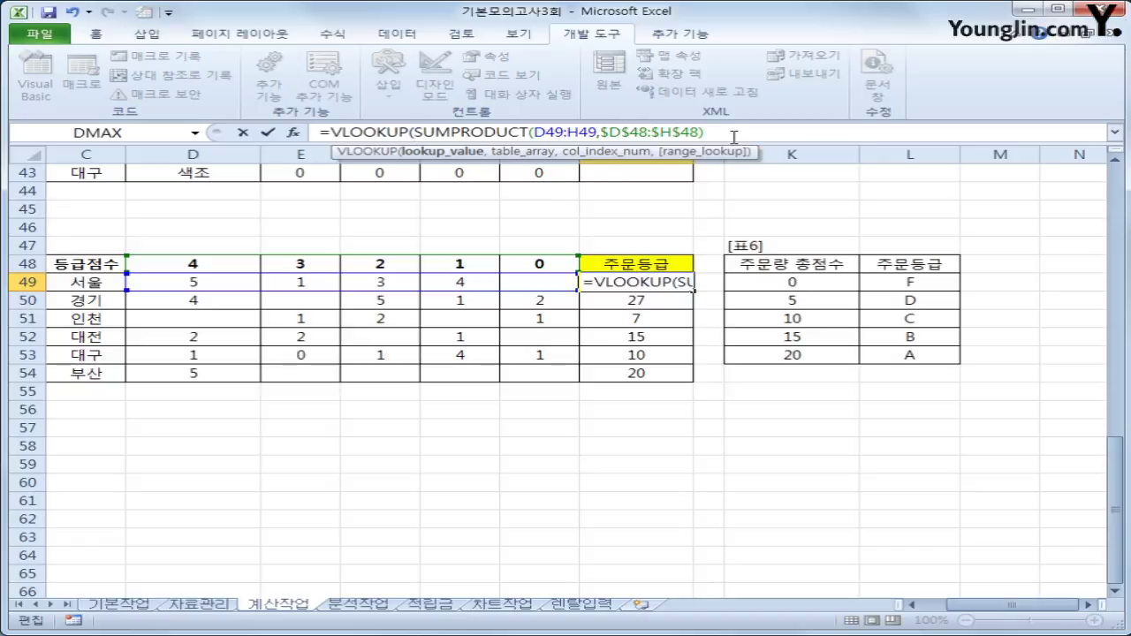
{"action": "type", "text": ","}
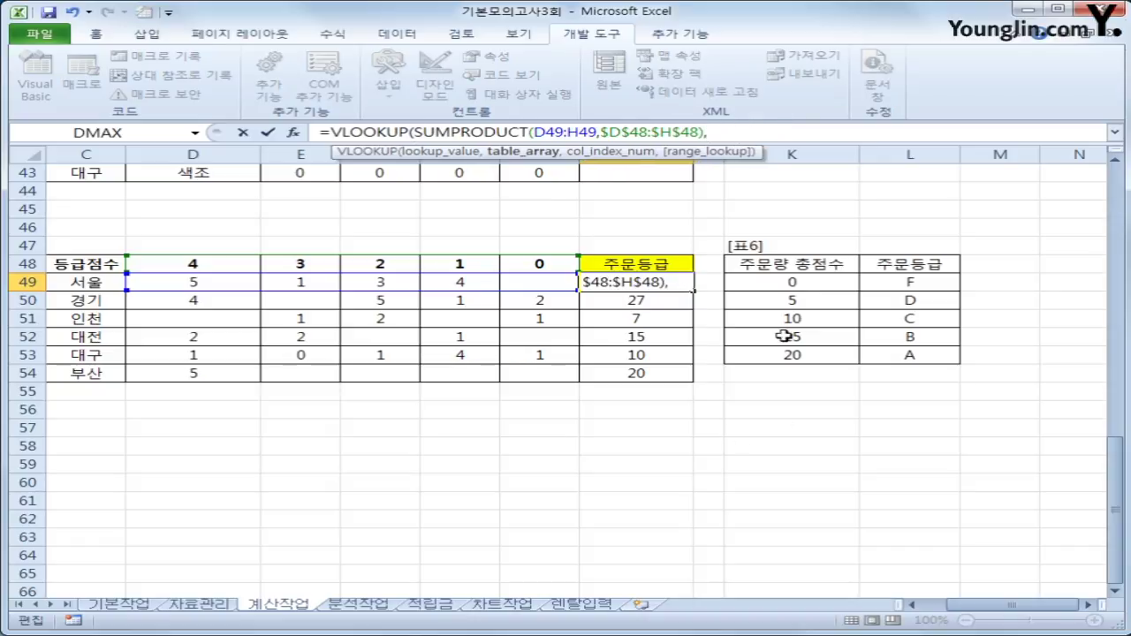
{"action": "left_click_drag", "start_coordinate": [788, 282], "coordinate": [869, 355]}
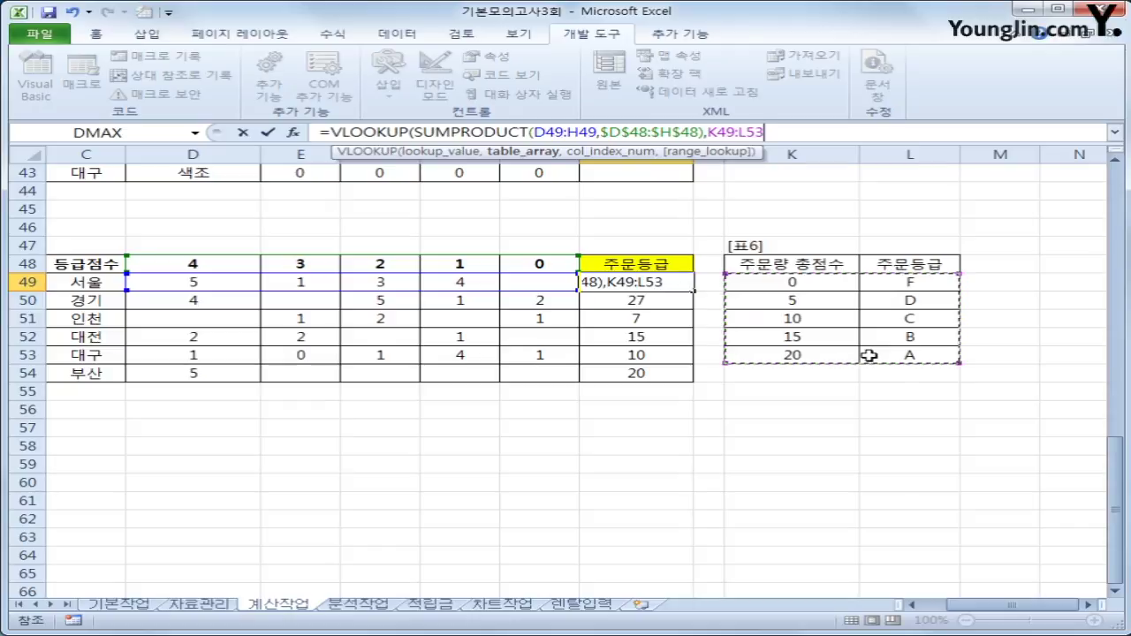
{"action": "key", "text": "F4"}
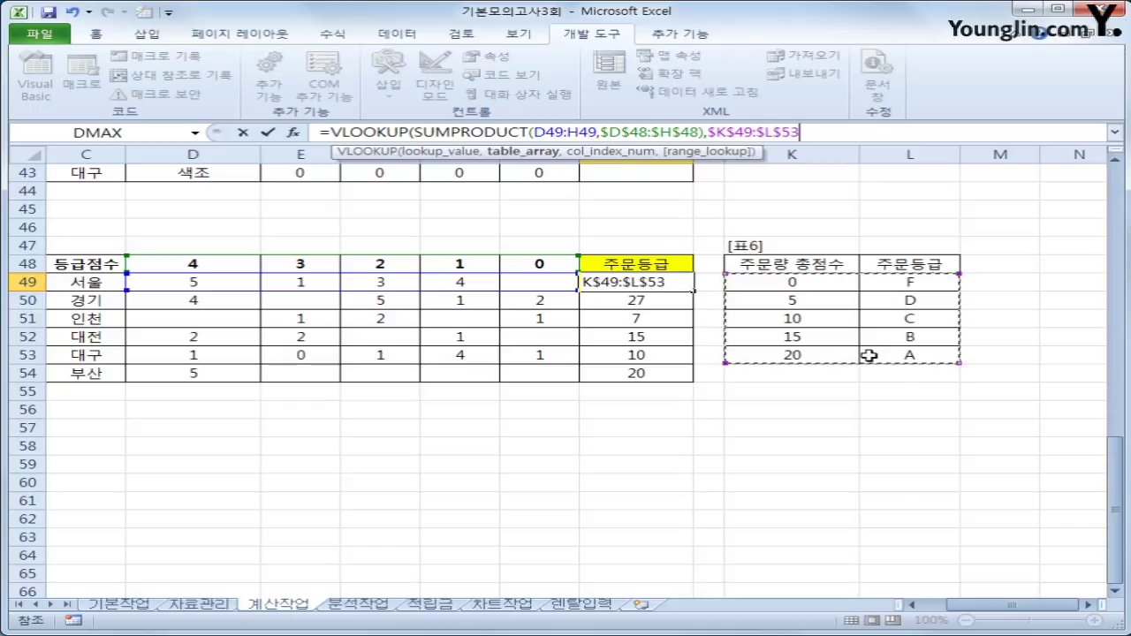
{"action": "type", "text": ","}
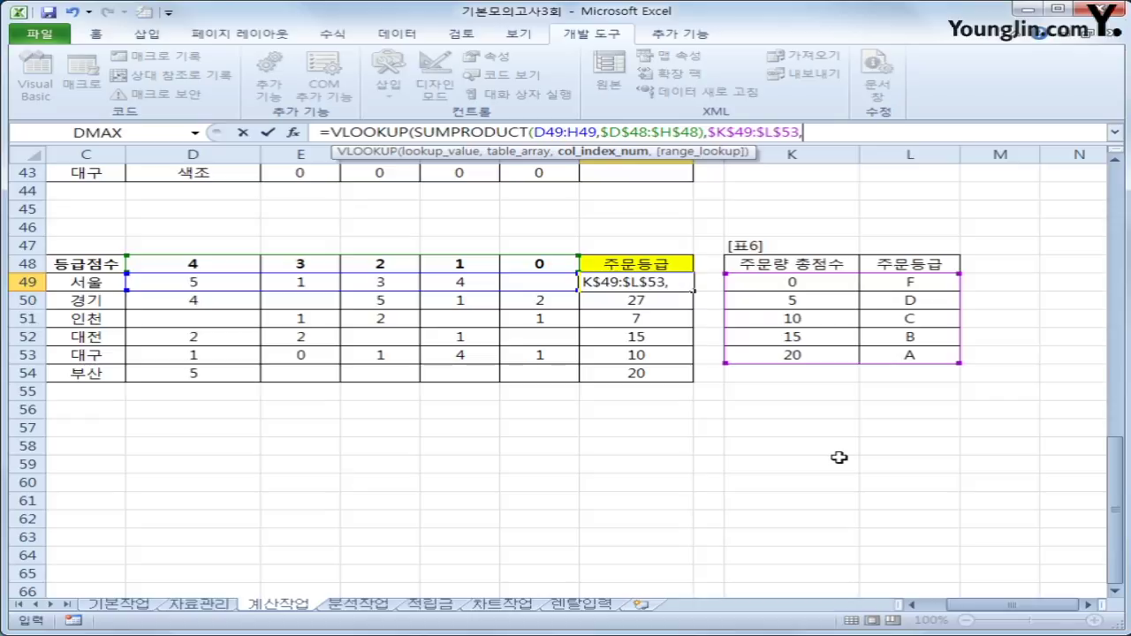
{"action": "type", "text": "2)"}
{"action": "key", "text": "Return"}
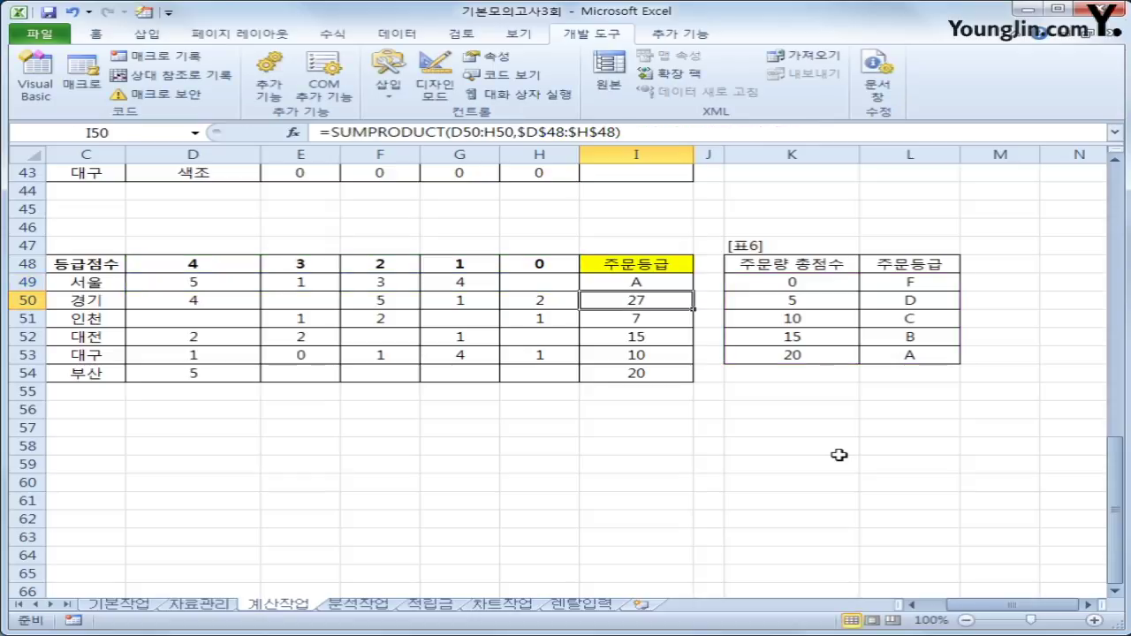
{"action": "left_click", "coordinate": [652, 283]}
{"action": "left_click_drag", "start_coordinate": [693, 291], "coordinate": [694, 381]}
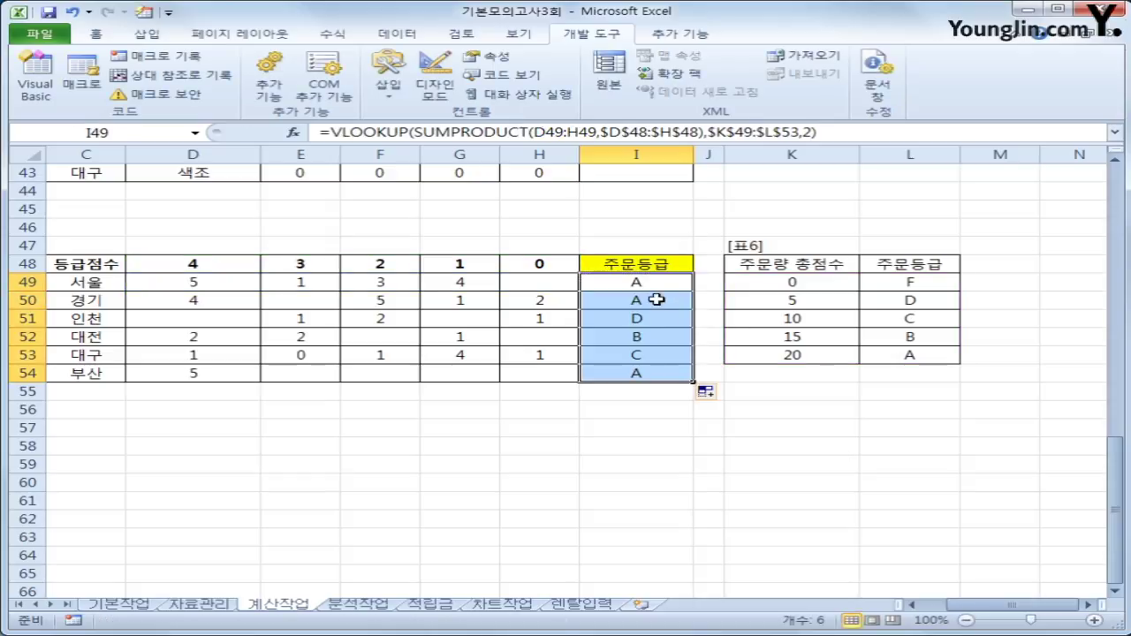
{"action": "left_click", "coordinate": [653, 298]}
{"action": "left_click", "coordinate": [654, 279]}
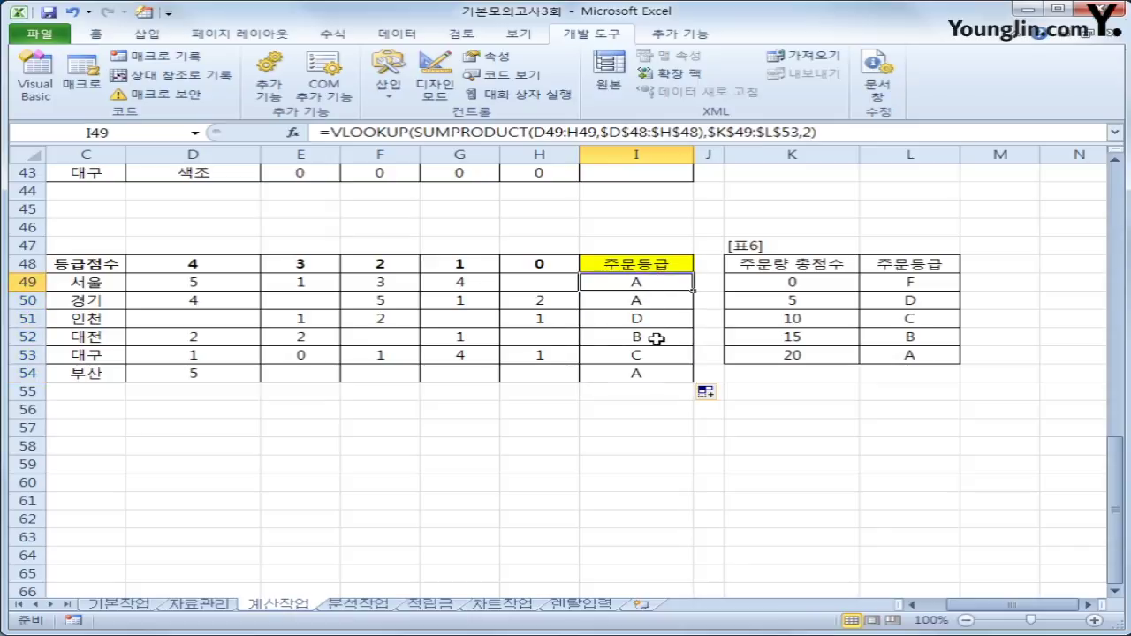
Scroll to the top of 계산작업 and switch to the 분석작업 sheet.
{"action": "scroll", "coordinate": [657, 337], "scroll_direction": "up", "scroll_amount": 13}
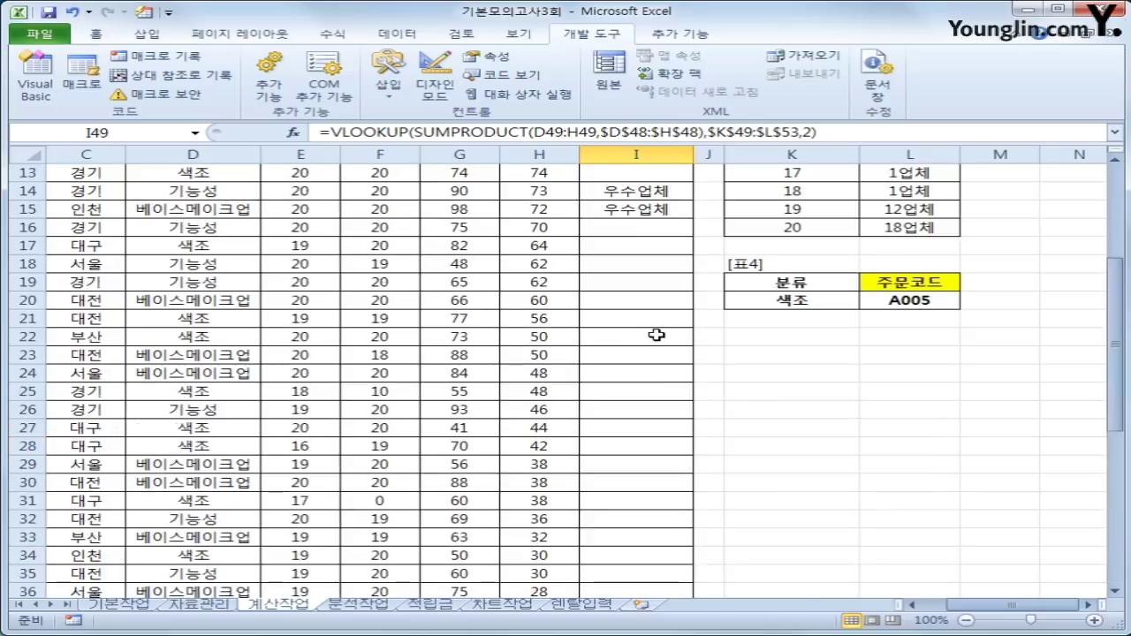
{"action": "scroll", "coordinate": [657, 333], "scroll_direction": "up", "scroll_amount": 1}
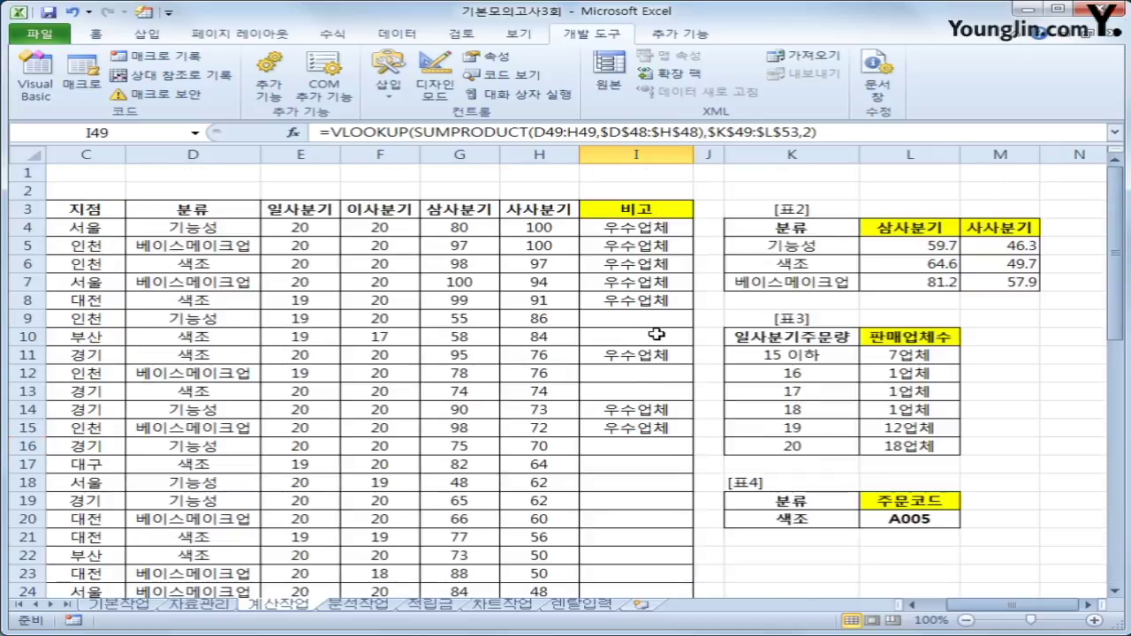
{"action": "left_click", "coordinate": [358, 604]}
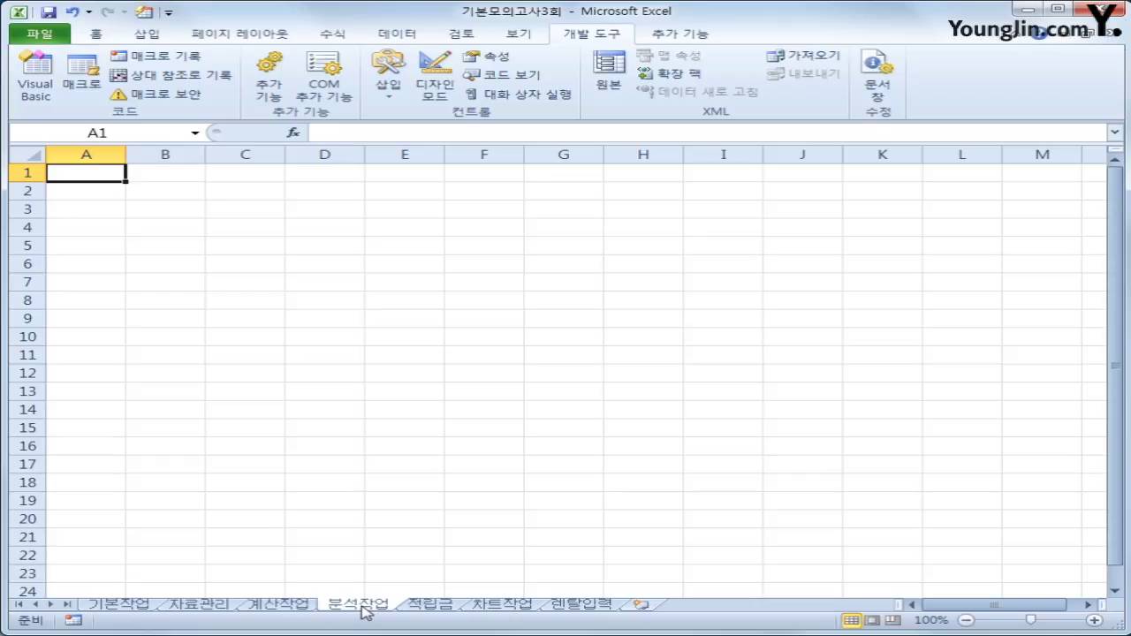
From cell B3, start a Microsoft Query on MS Access Database using 화장품.accdb.
{"action": "left_click", "coordinate": [154, 216]}
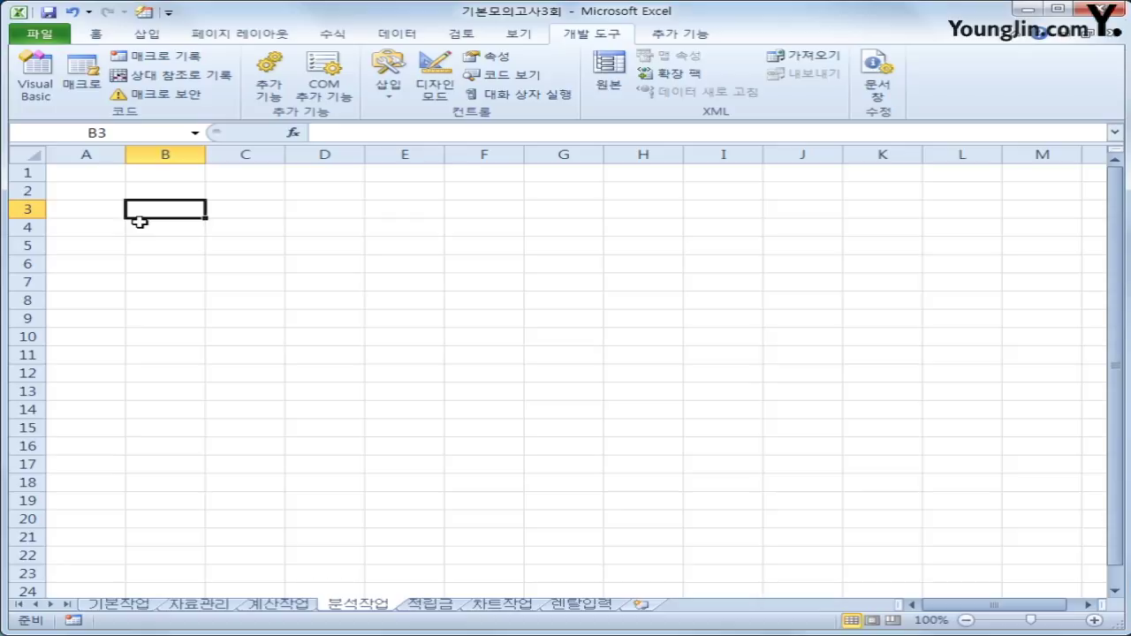
{"action": "left_click", "coordinate": [394, 33]}
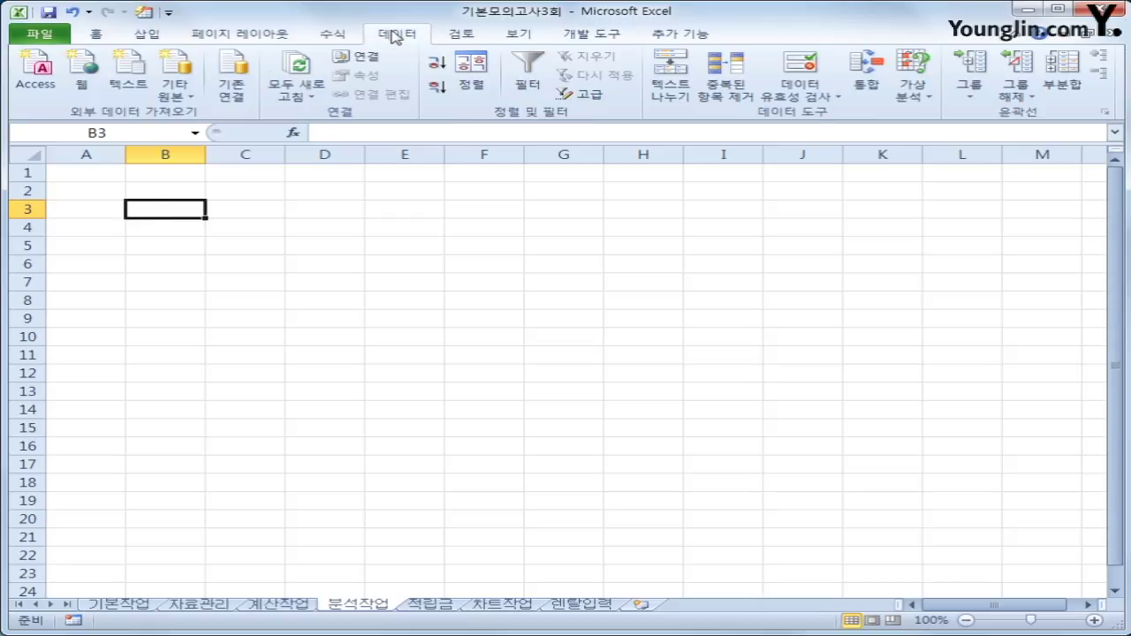
{"action": "left_click", "coordinate": [173, 92]}
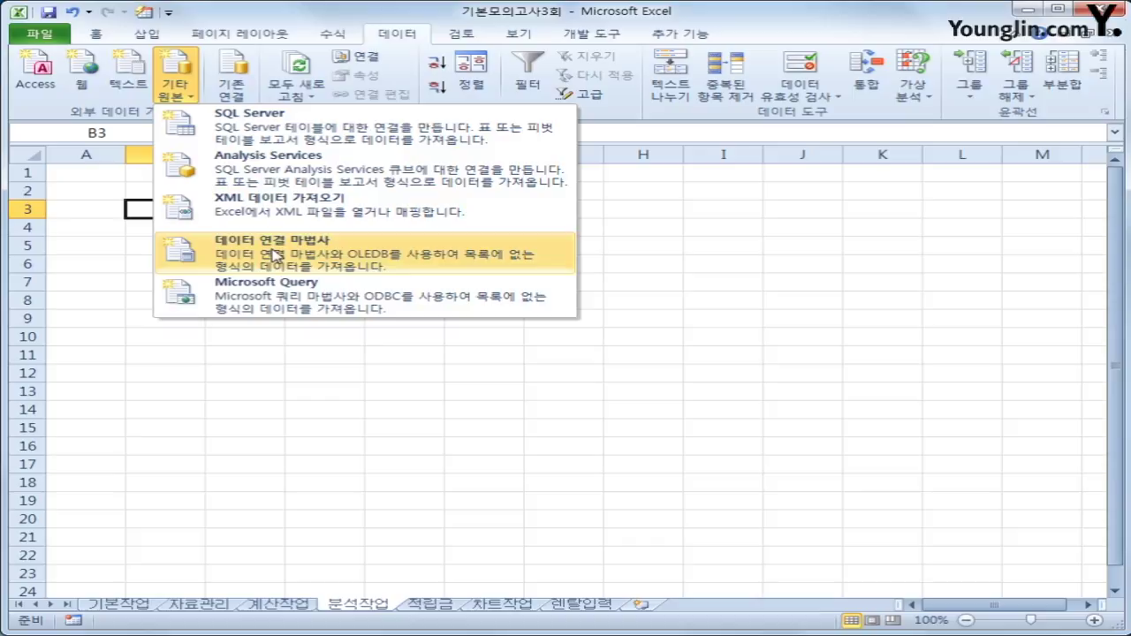
{"action": "left_click", "coordinate": [272, 304]}
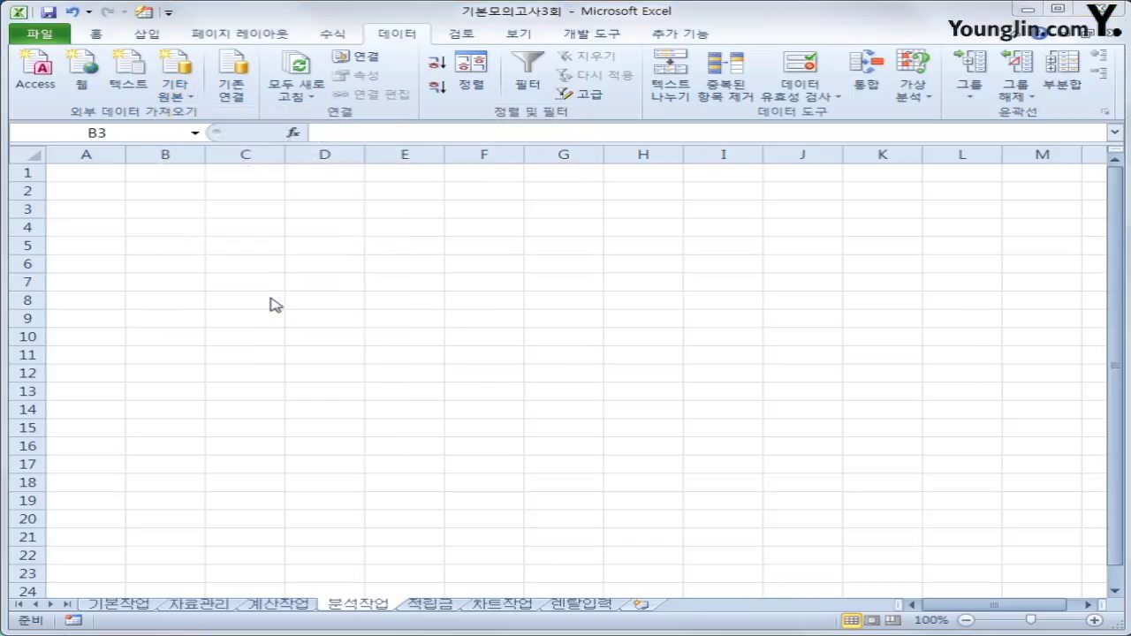
{"action": "left_click", "coordinate": [442, 351]}
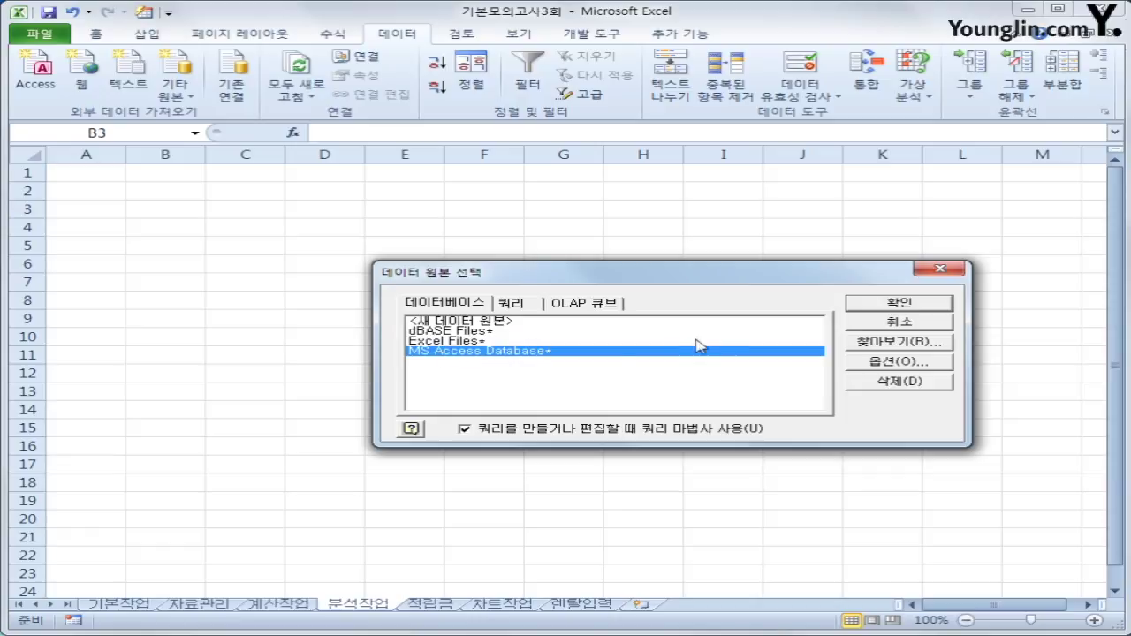
{"action": "left_click", "coordinate": [880, 305]}
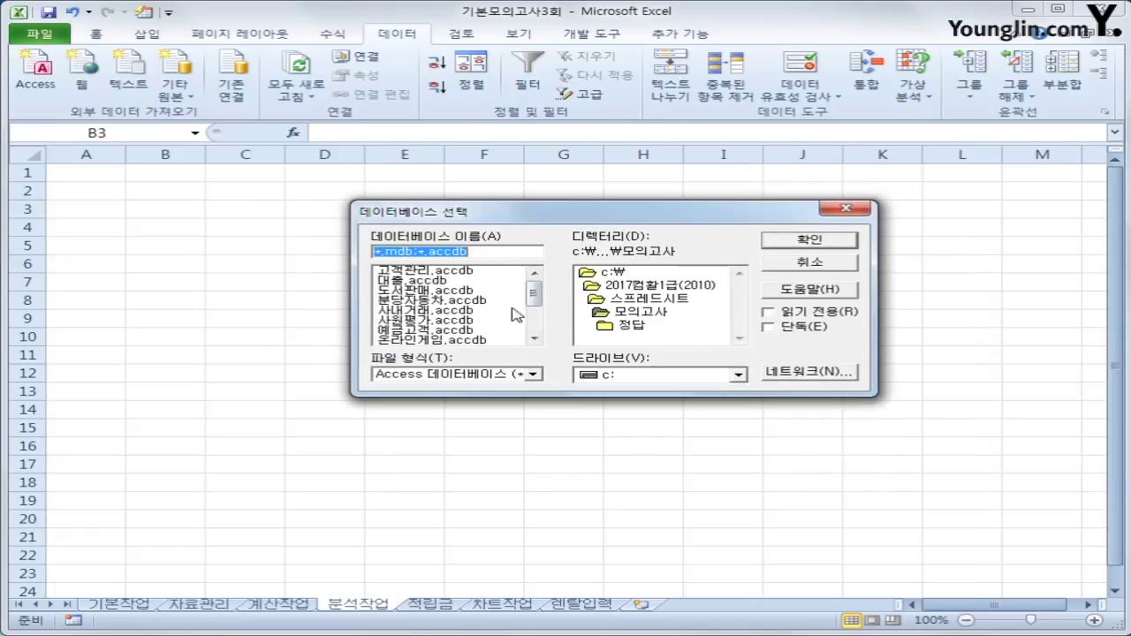
{"action": "left_click_drag", "start_coordinate": [534, 299], "coordinate": [534, 316]}
{"action": "left_click", "coordinate": [433, 330]}
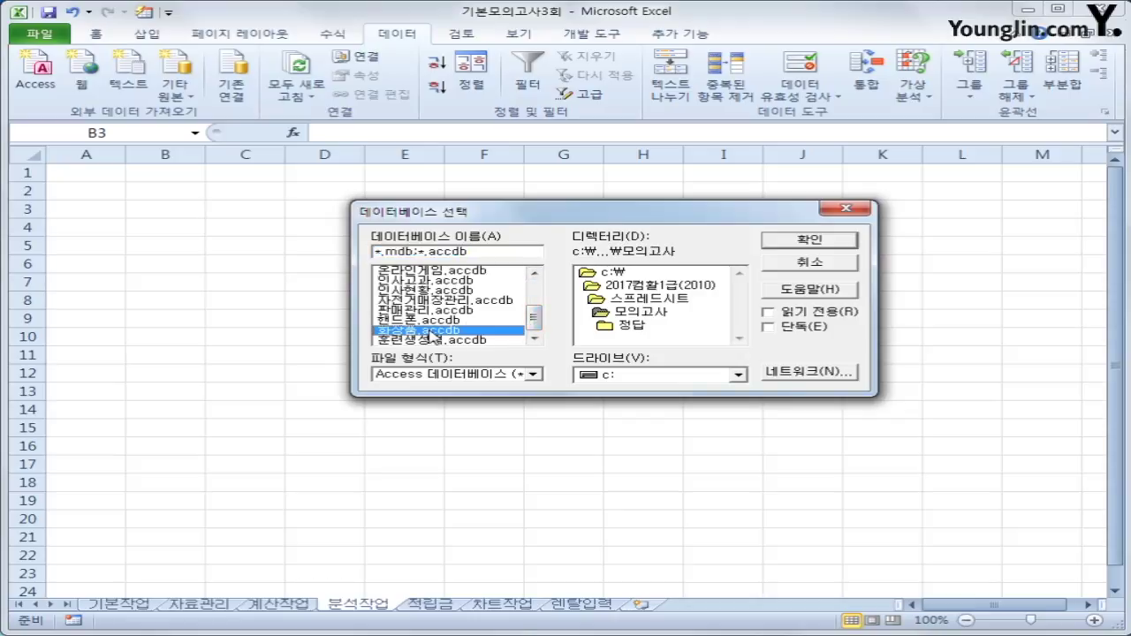
{"action": "left_click", "coordinate": [786, 244]}
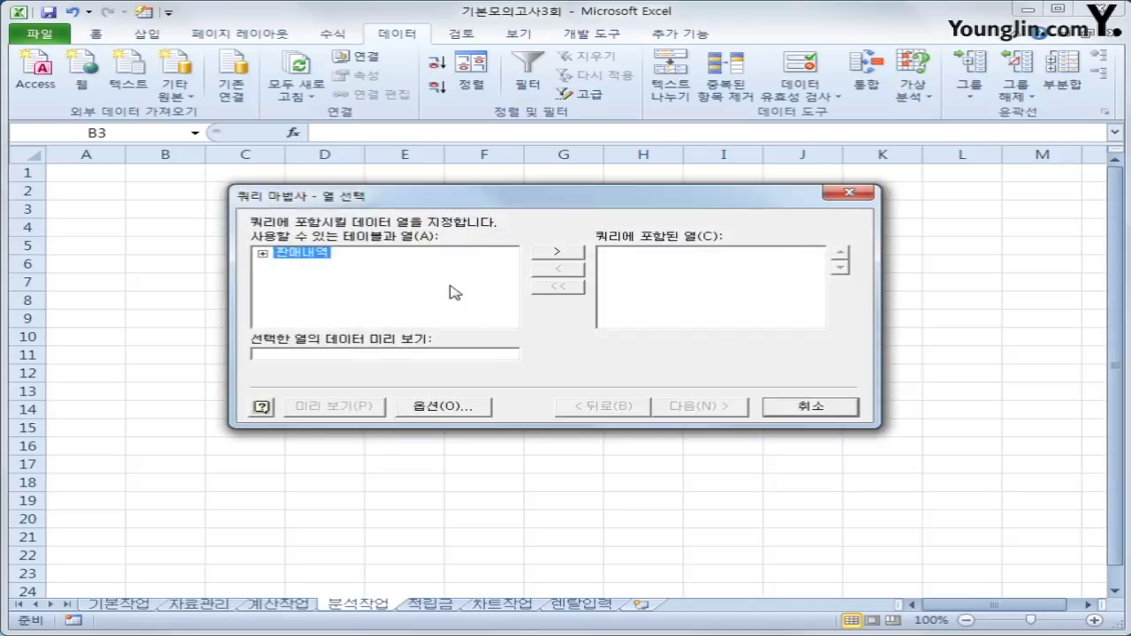
Add 판매내역's 주문일자, 물품명, 금액 and 포인트 columns to the query.
{"action": "double_click", "coordinate": [297, 257]}
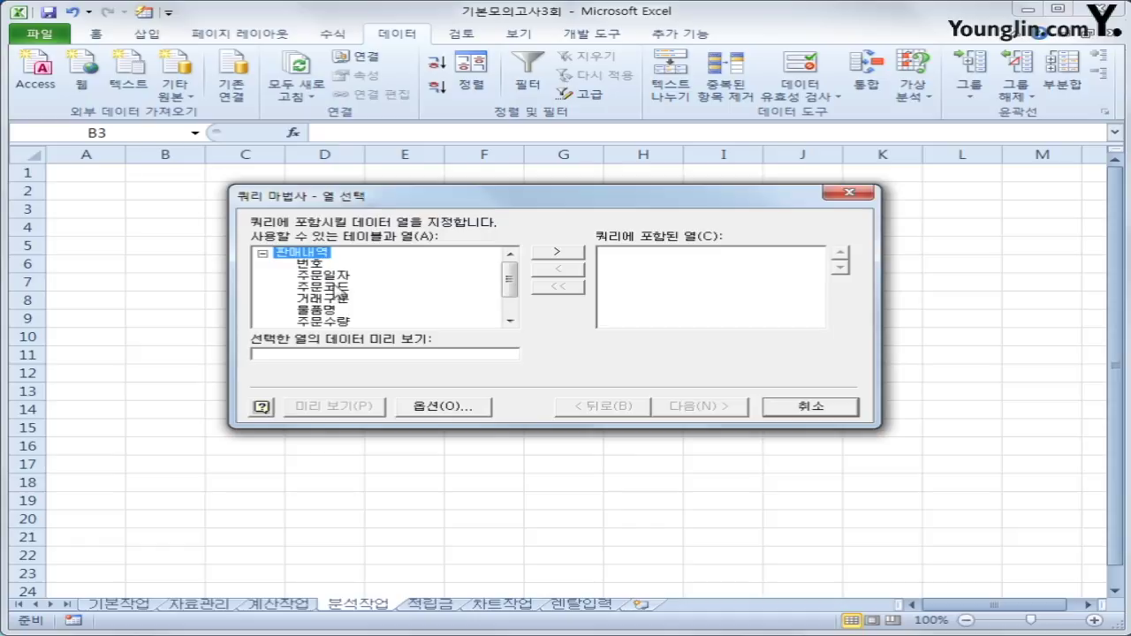
{"action": "double_click", "coordinate": [323, 277]}
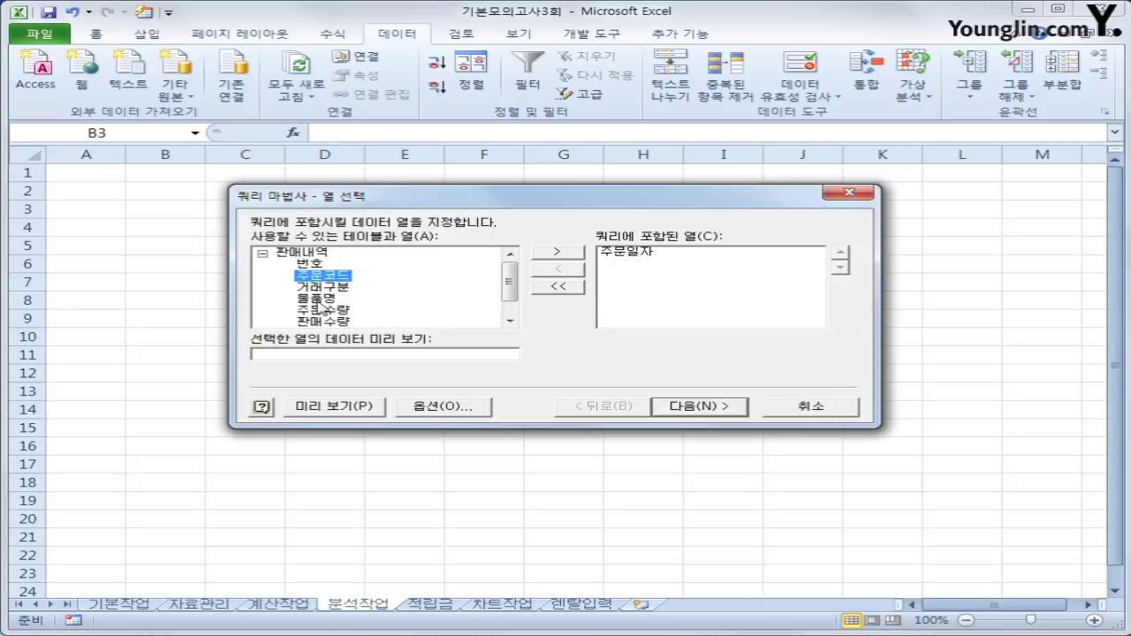
{"action": "double_click", "coordinate": [322, 298]}
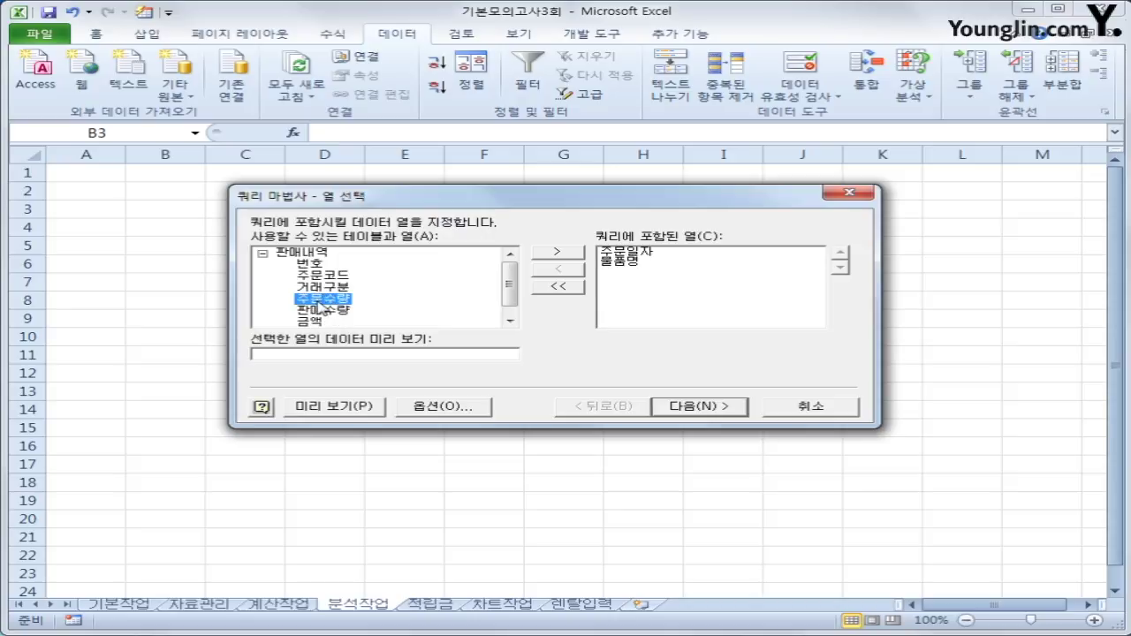
{"action": "double_click", "coordinate": [319, 321]}
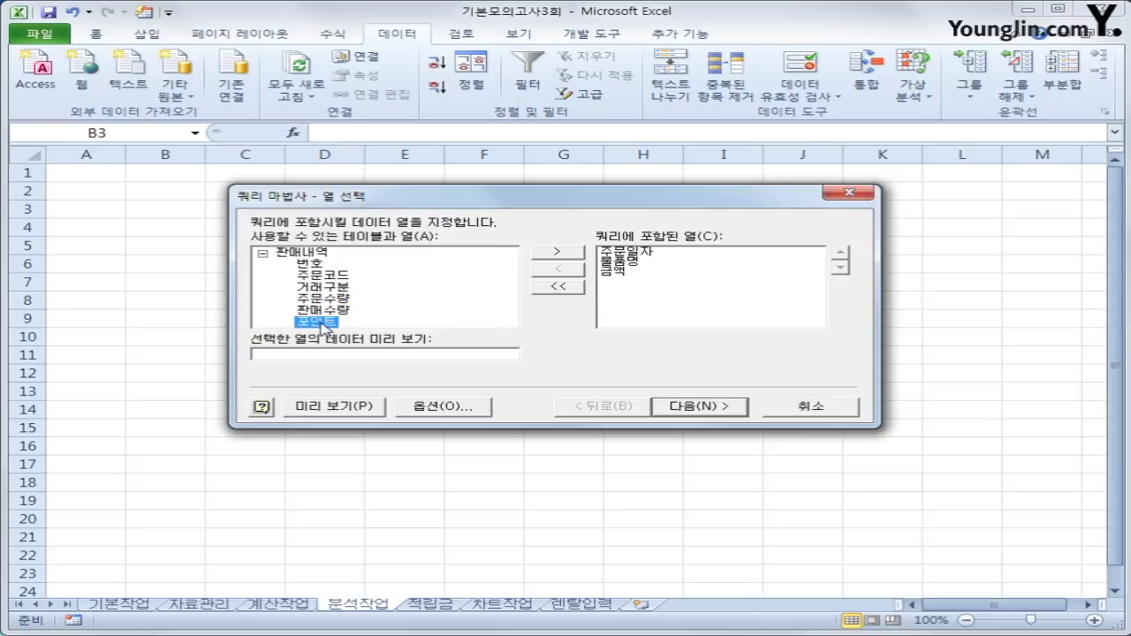
{"action": "double_click", "coordinate": [320, 322]}
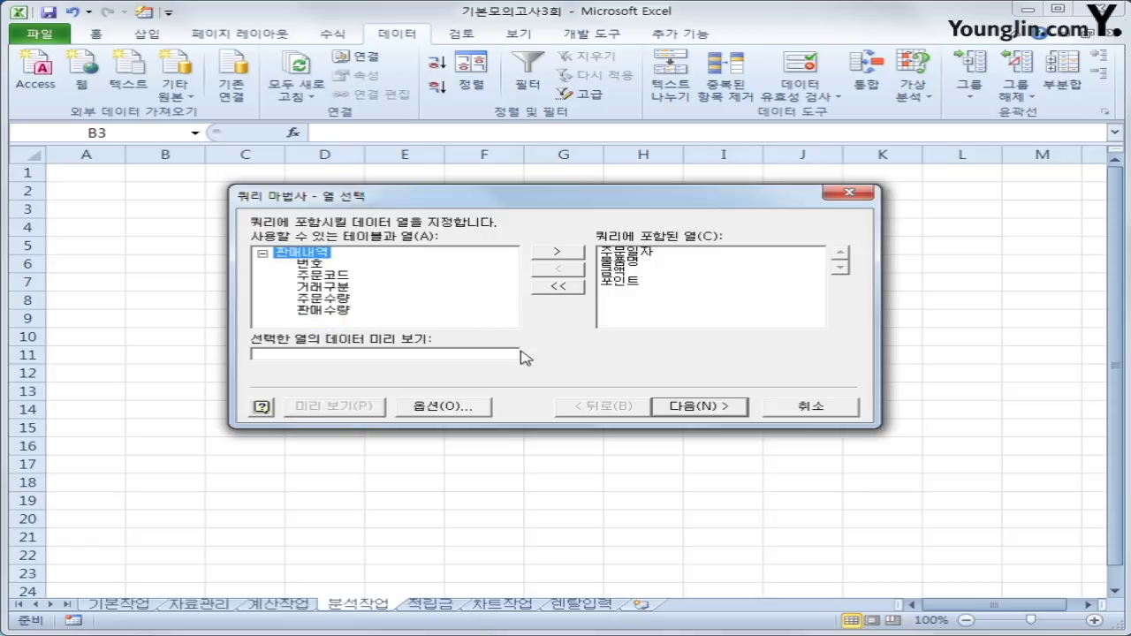
Skip the filter and sort steps and finish the Query Wizard.
{"action": "left_click", "coordinate": [704, 409]}
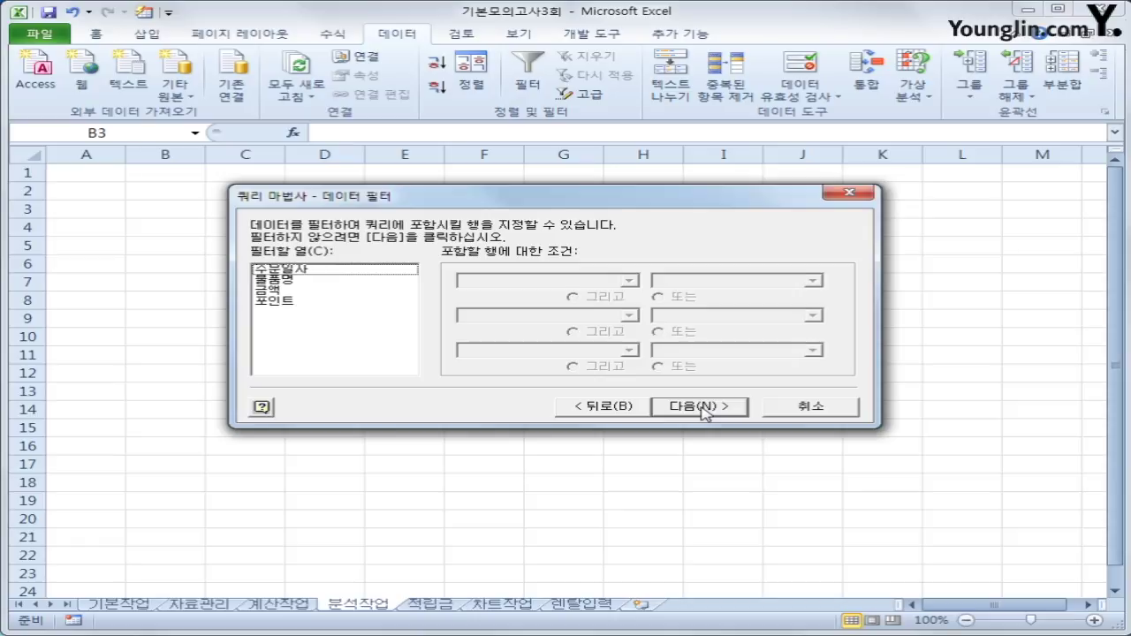
{"action": "left_click", "coordinate": [698, 407]}
{"action": "left_click", "coordinate": [704, 413]}
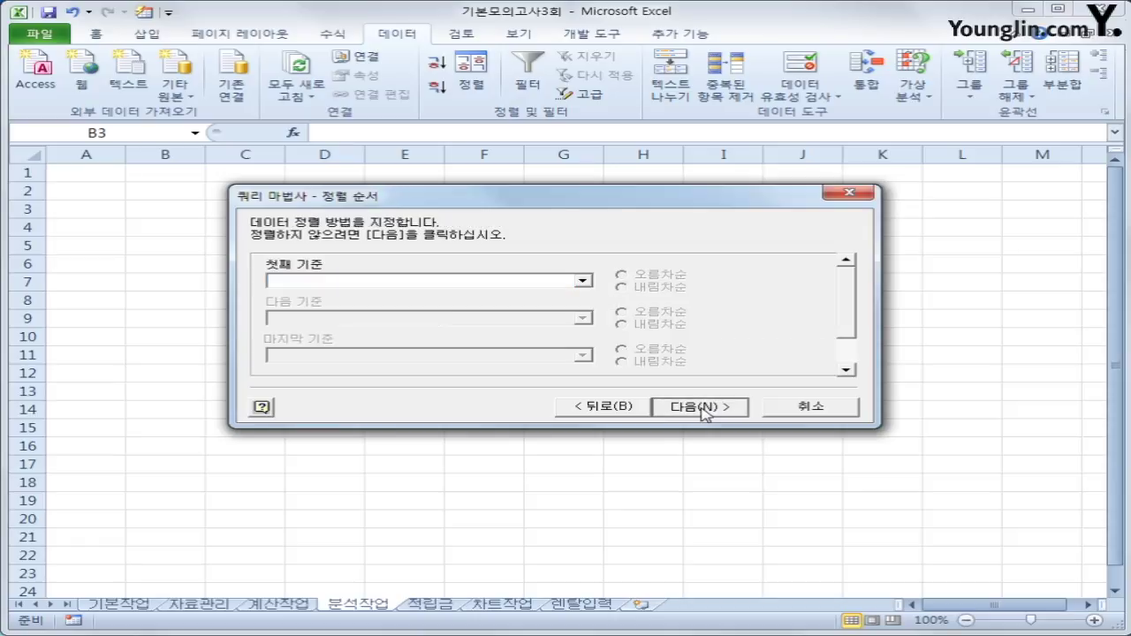
{"action": "left_click", "coordinate": [702, 412]}
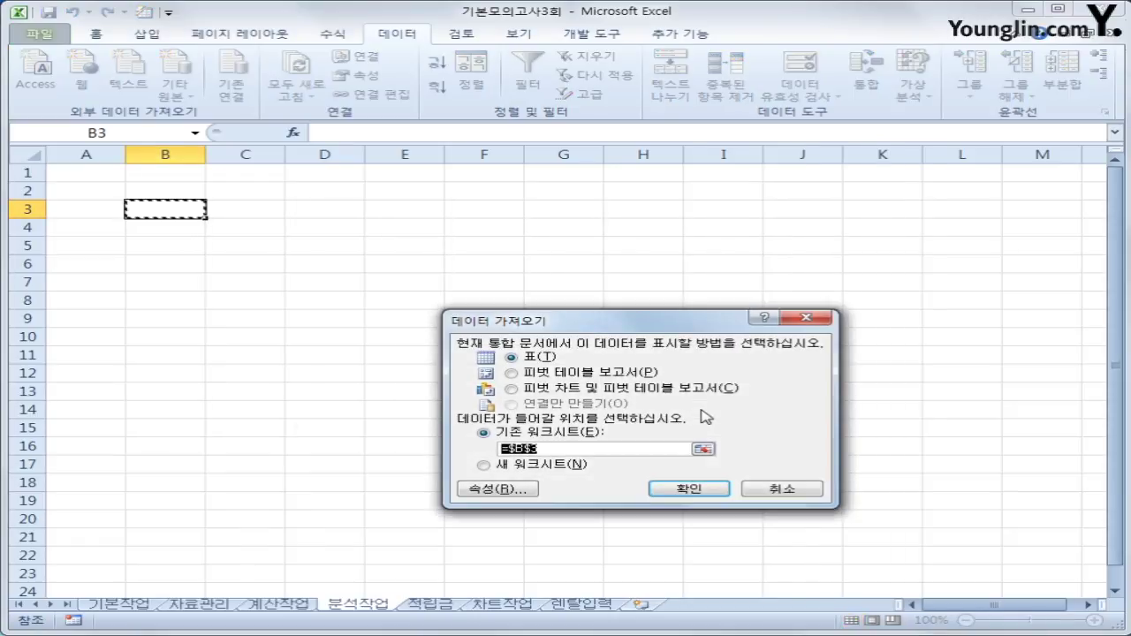
Import the query as a PivotTable Report at $B$3 on the existing worksheet.
{"action": "left_click", "coordinate": [613, 374]}
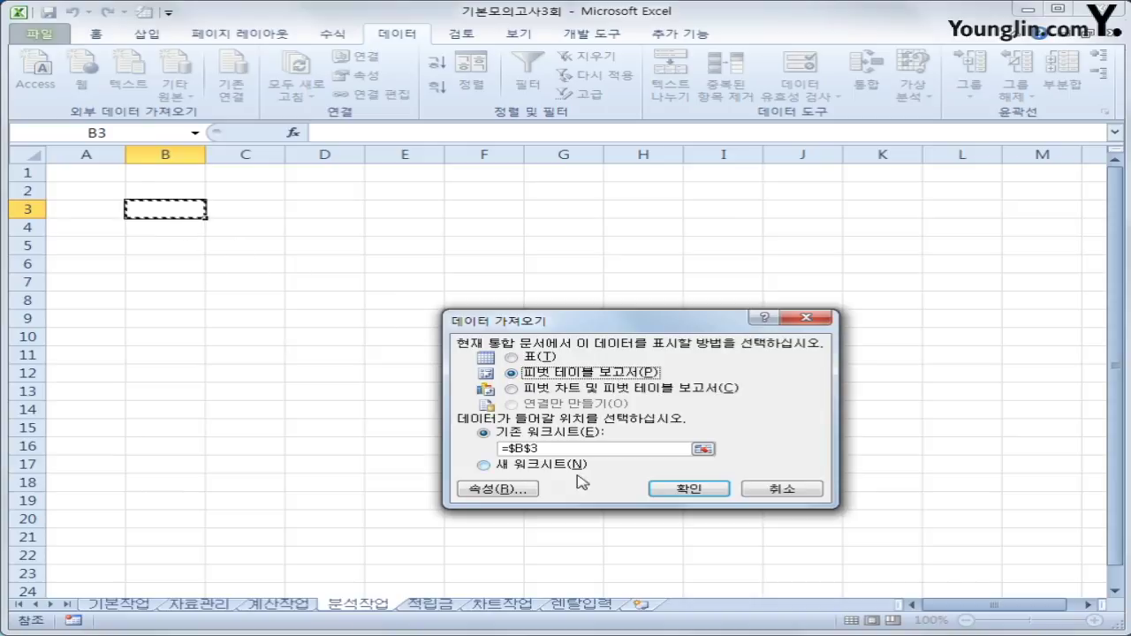
{"action": "left_click", "coordinate": [694, 488]}
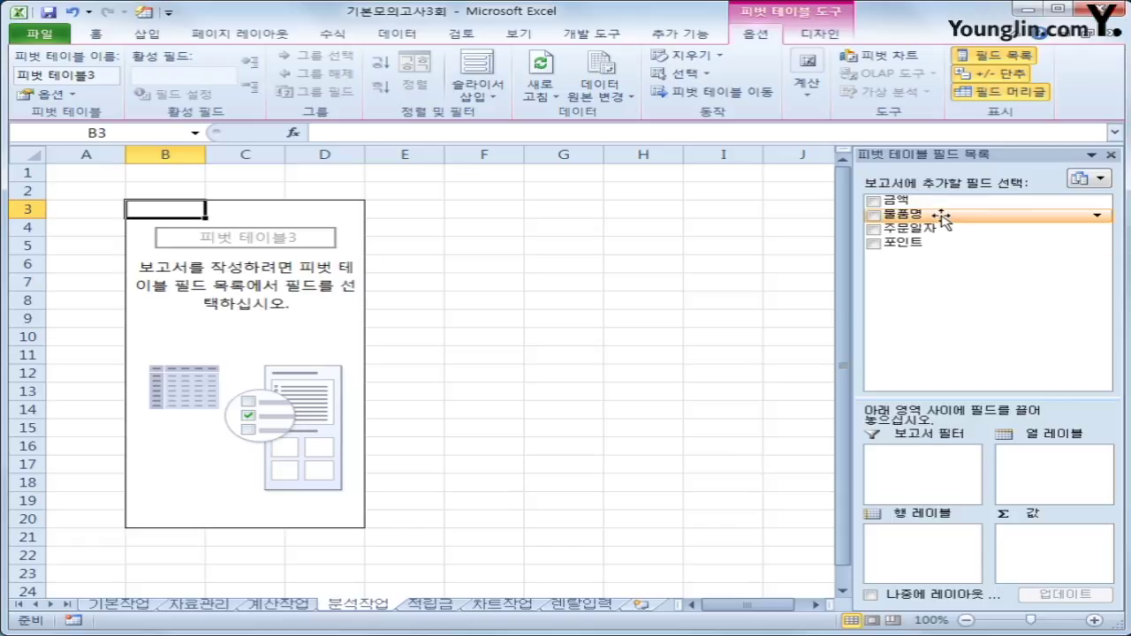
Put 물품명 and 주문일자 in Row Labels, and 금액, 포인트, 금액 in Values.
{"action": "left_click_drag", "start_coordinate": [946, 217], "coordinate": [952, 576]}
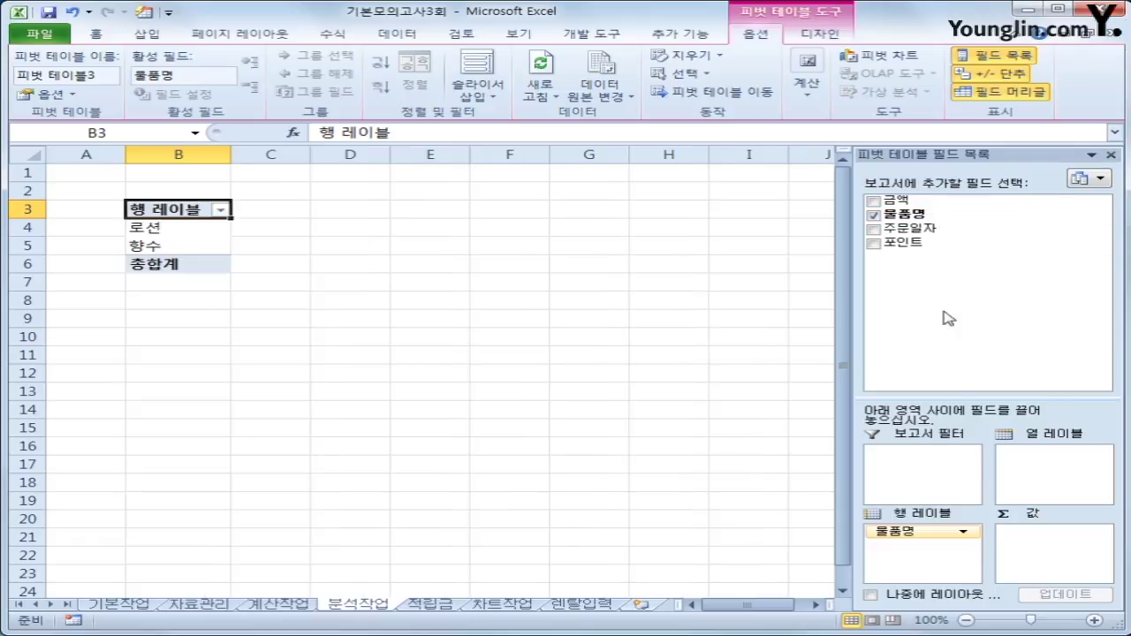
{"action": "left_click_drag", "start_coordinate": [1055, 230], "coordinate": [942, 559]}
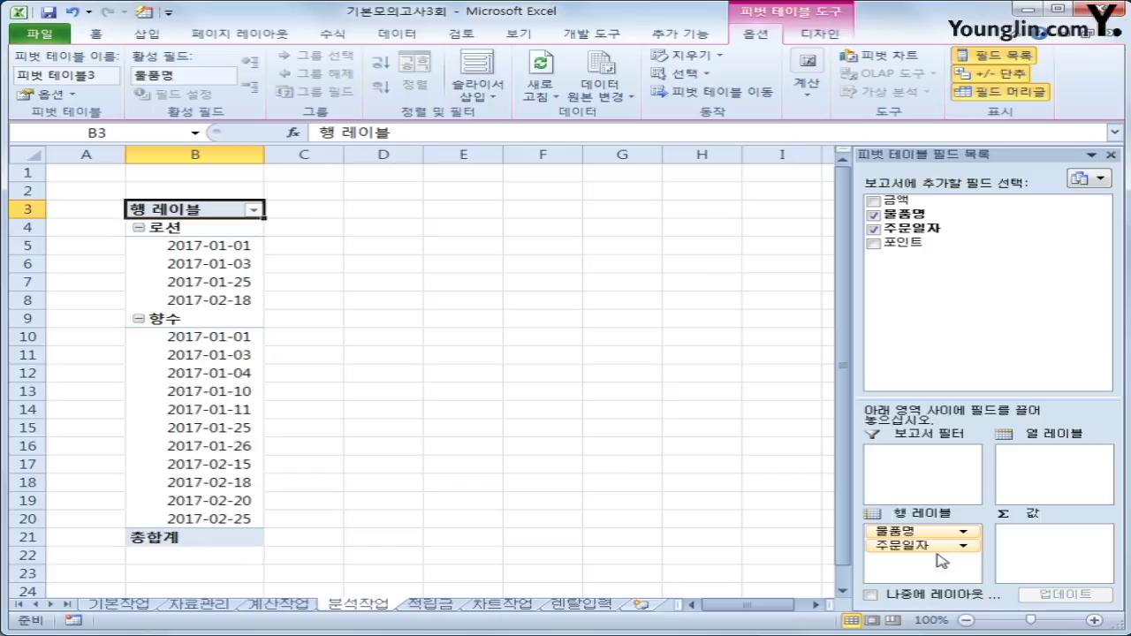
{"action": "left_click_drag", "start_coordinate": [933, 201], "coordinate": [1037, 547]}
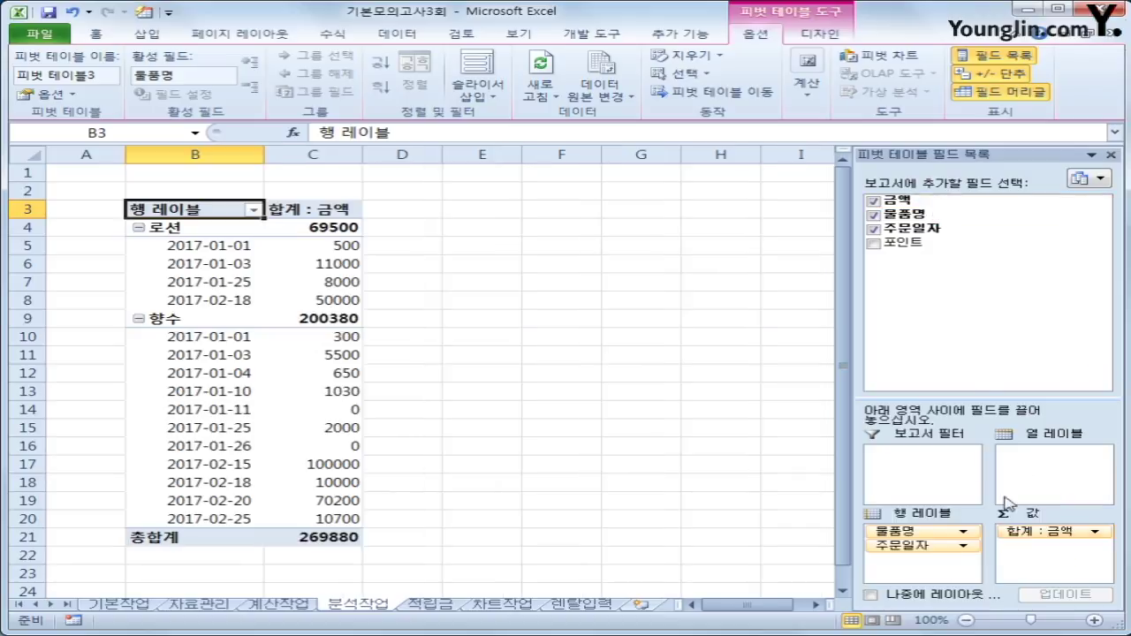
{"action": "left_click_drag", "start_coordinate": [919, 249], "coordinate": [1011, 543]}
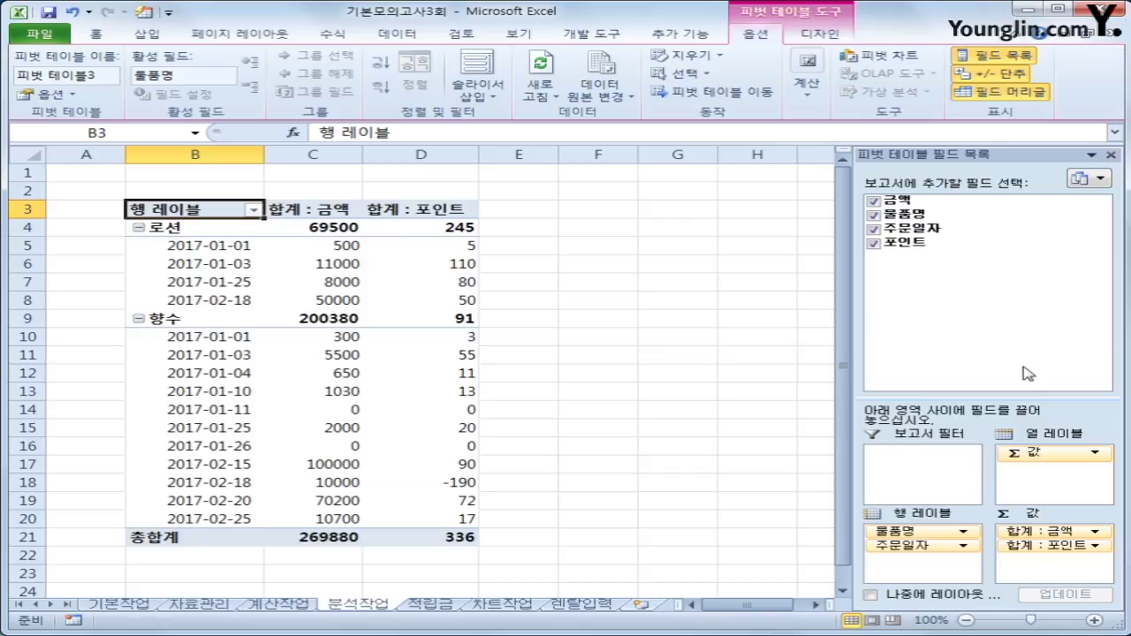
{"action": "left_click_drag", "start_coordinate": [912, 205], "coordinate": [1046, 570]}
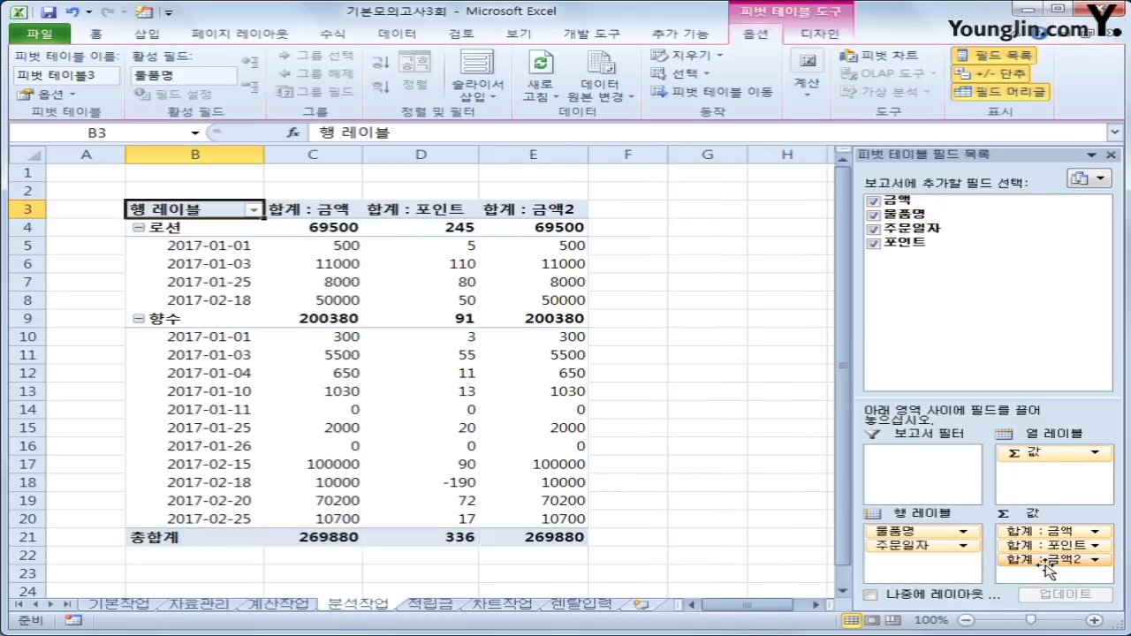
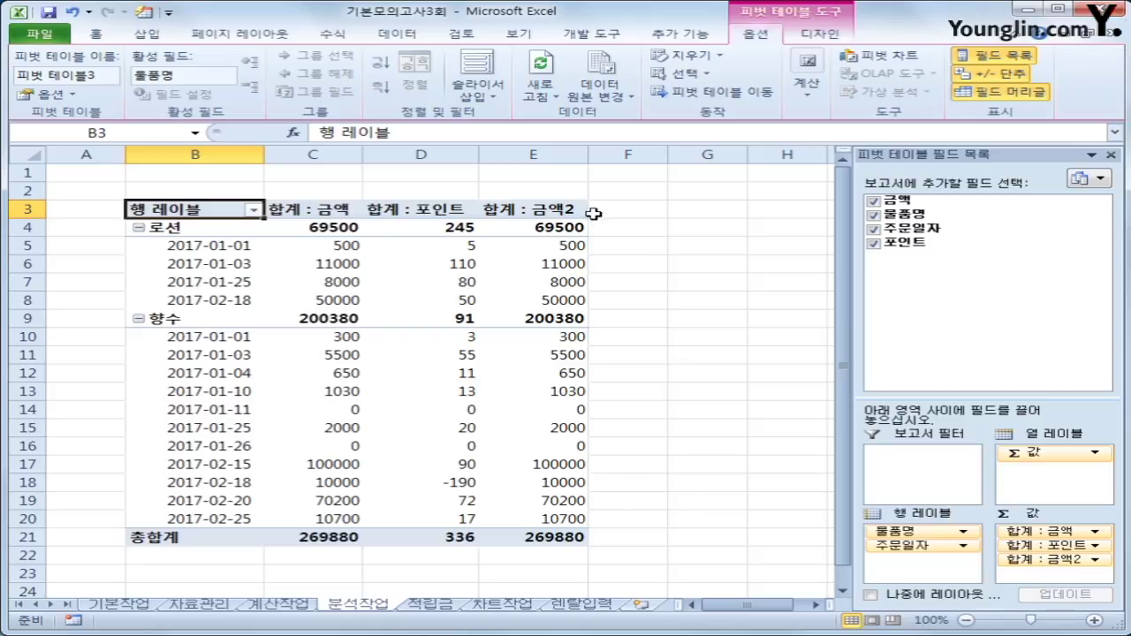
Show 합계 : 금액2 as 열 합계 비율 (percent of column total) and rename it 금액비율.
{"action": "left_click", "coordinate": [544, 201]}
{"action": "left_click", "coordinate": [539, 209]}
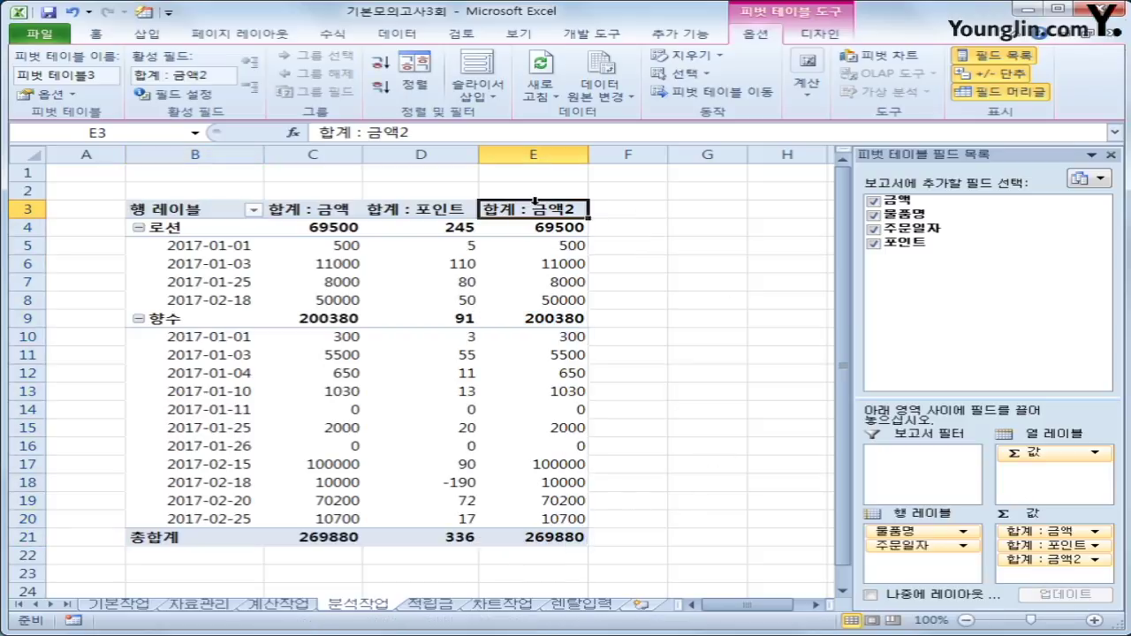
{"action": "right_click", "coordinate": [534, 216]}
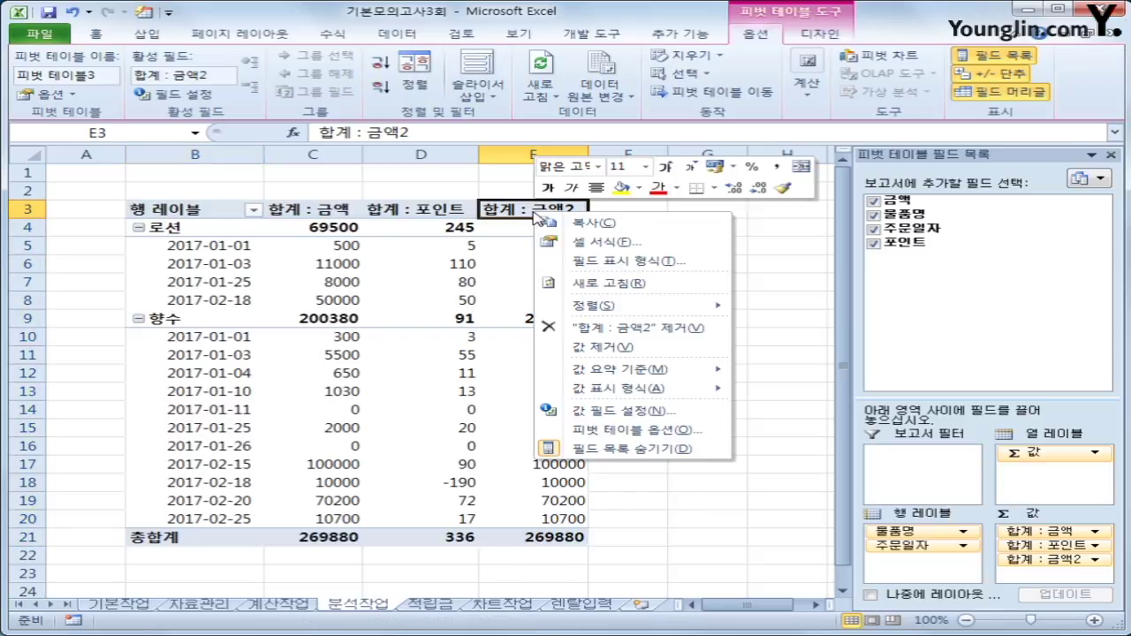
{"action": "left_click", "coordinate": [646, 412]}
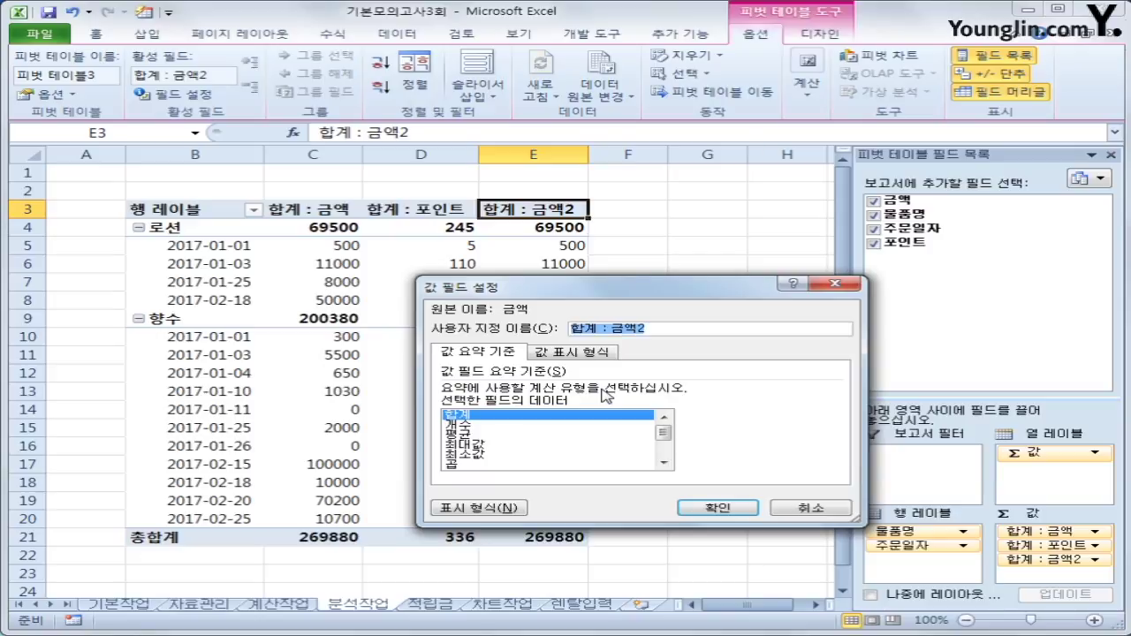
{"action": "left_click", "coordinate": [571, 351]}
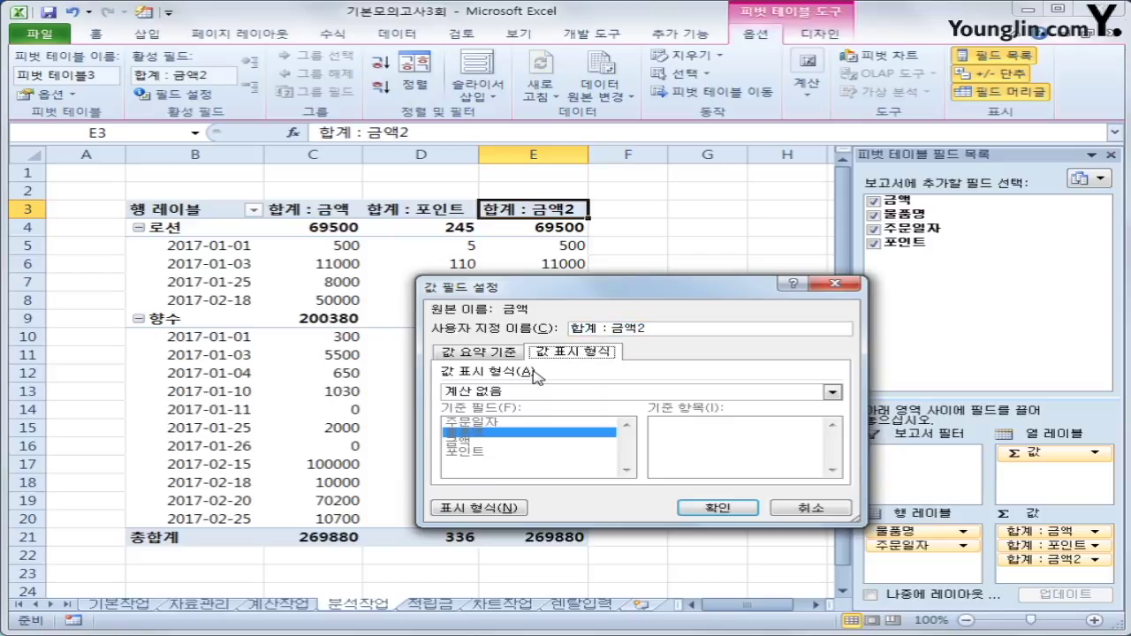
{"action": "left_click", "coordinate": [552, 391]}
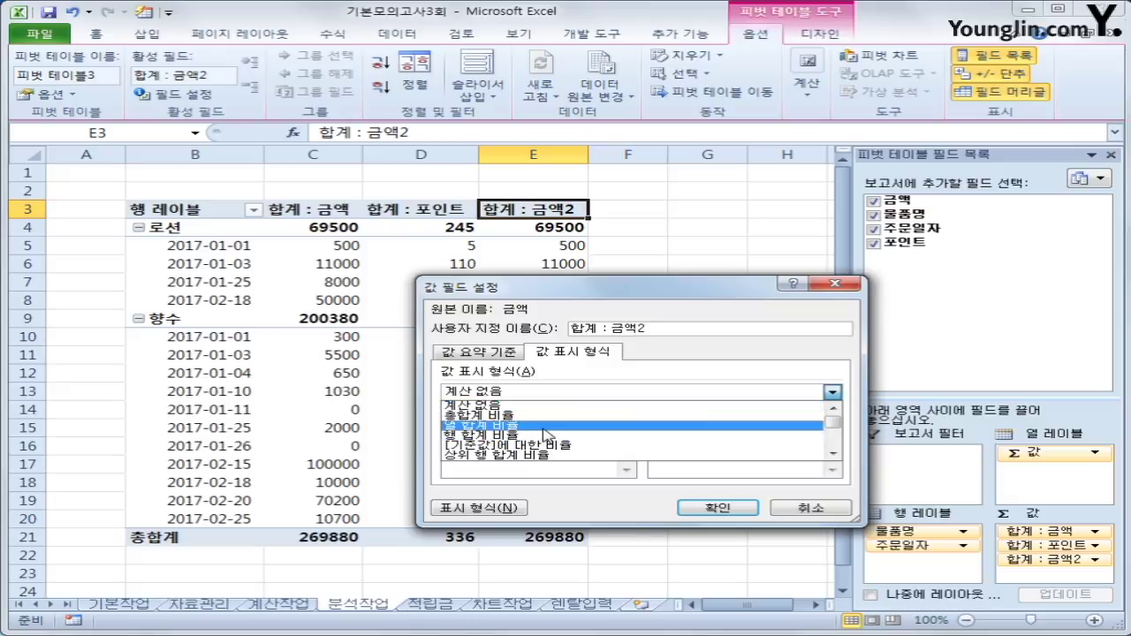
{"action": "left_click", "coordinate": [544, 427]}
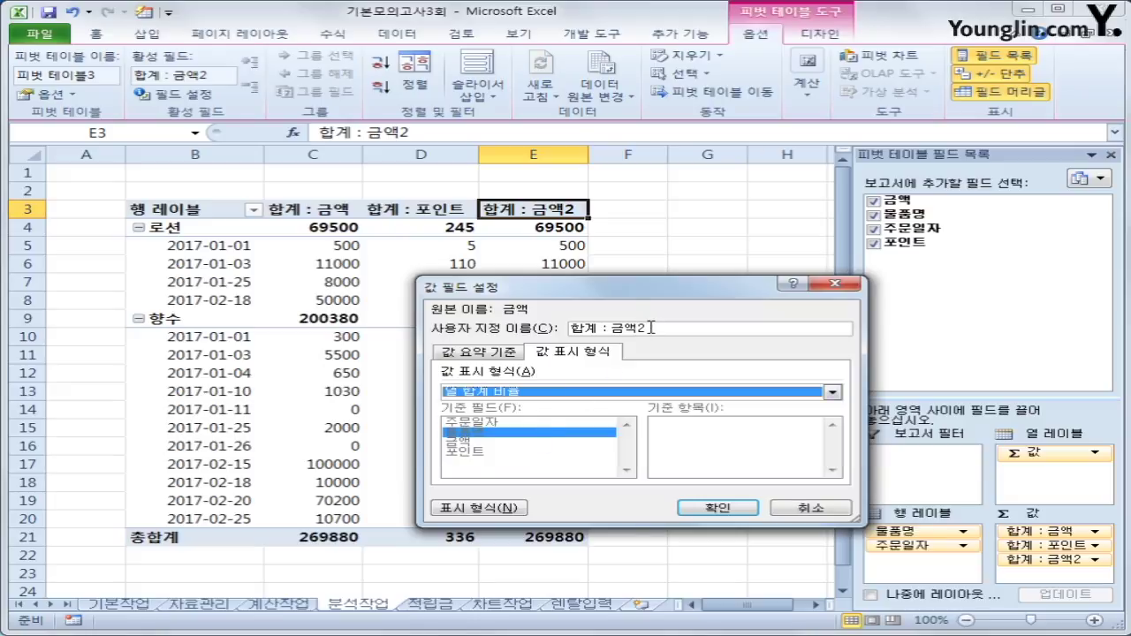
{"action": "left_click_drag", "start_coordinate": [652, 327], "coordinate": [556, 325]}
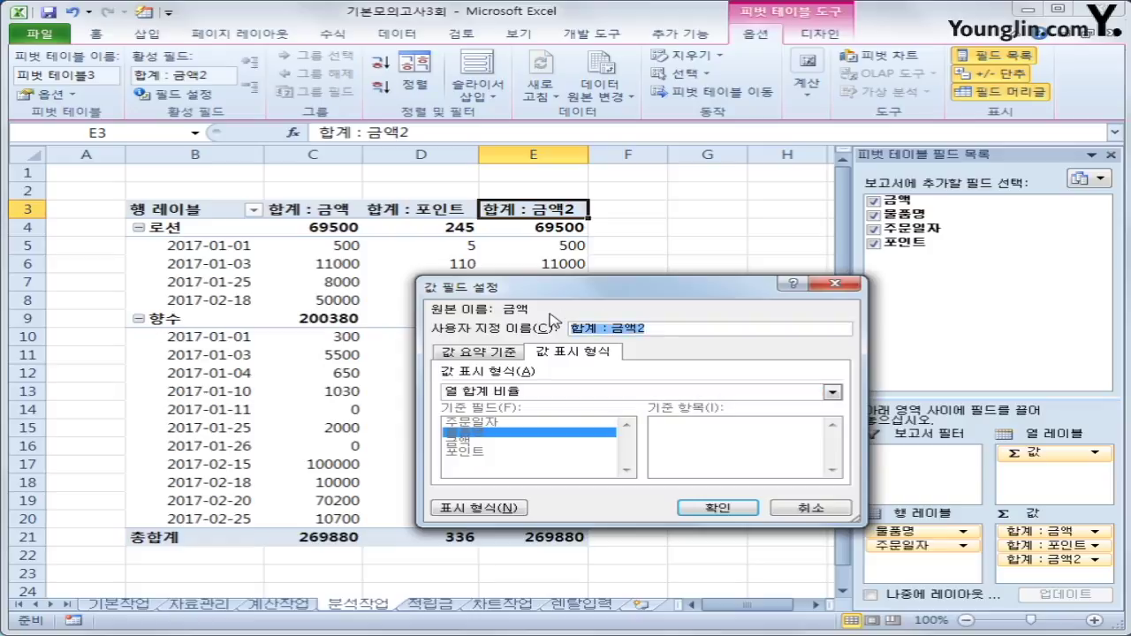
{"action": "type", "text": "비"}
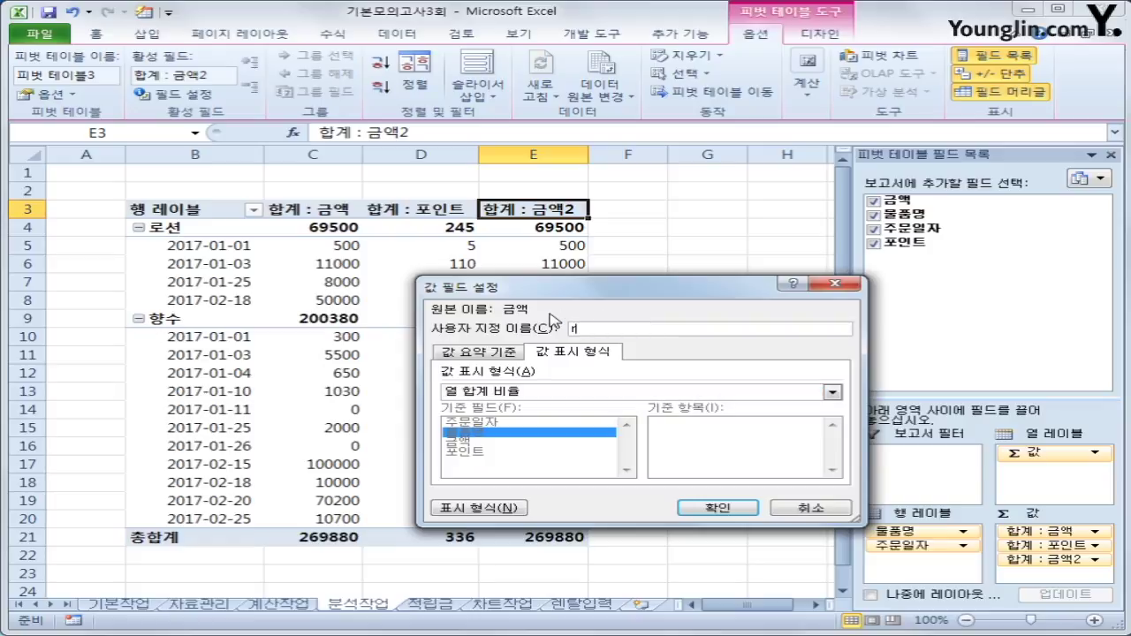
{"action": "type", "text": "액비율"}
{"action": "left_click", "coordinate": [718, 508]}
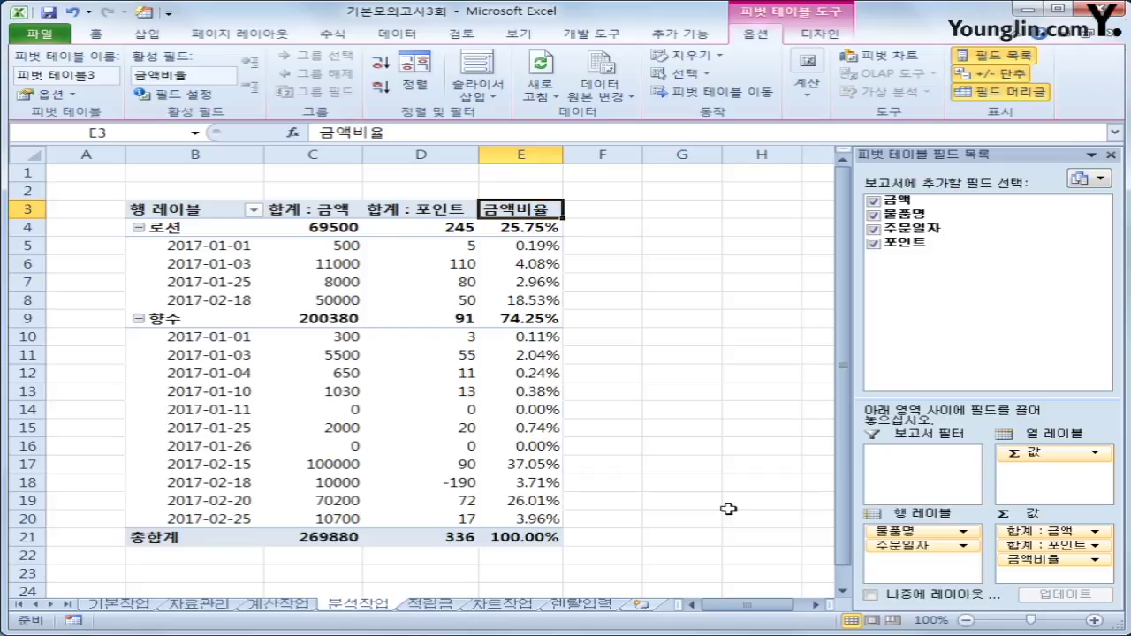
Group the 주문일자 dates by 월 so 1월 and 2월 rows appear under each product.
{"action": "left_click", "coordinate": [173, 244]}
{"action": "right_click", "coordinate": [174, 245]}
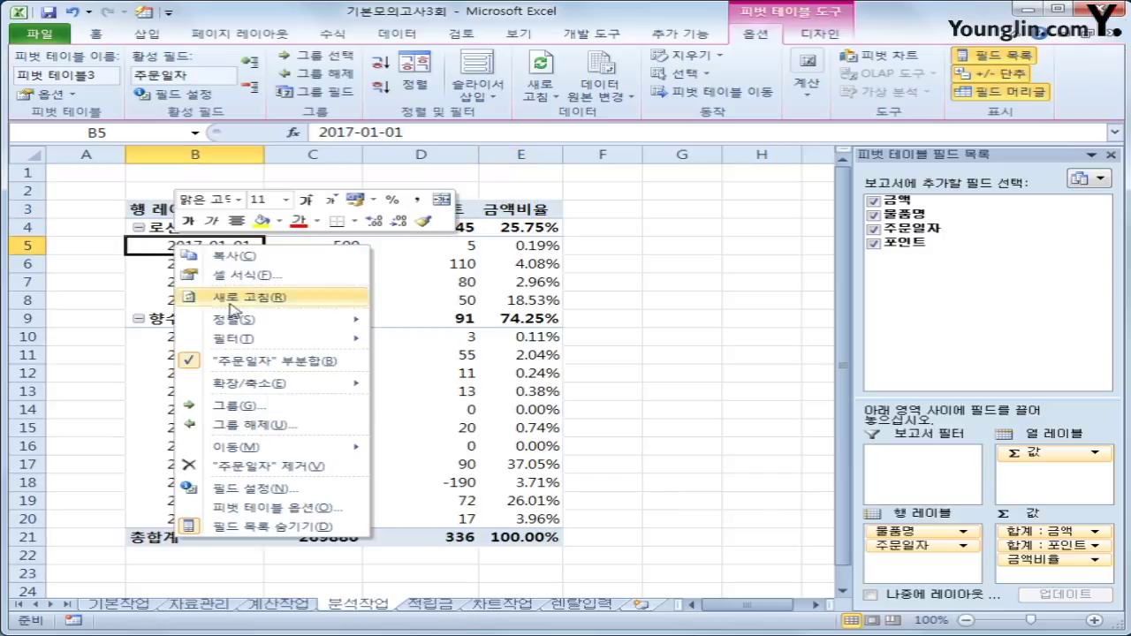
{"action": "left_click", "coordinate": [273, 410]}
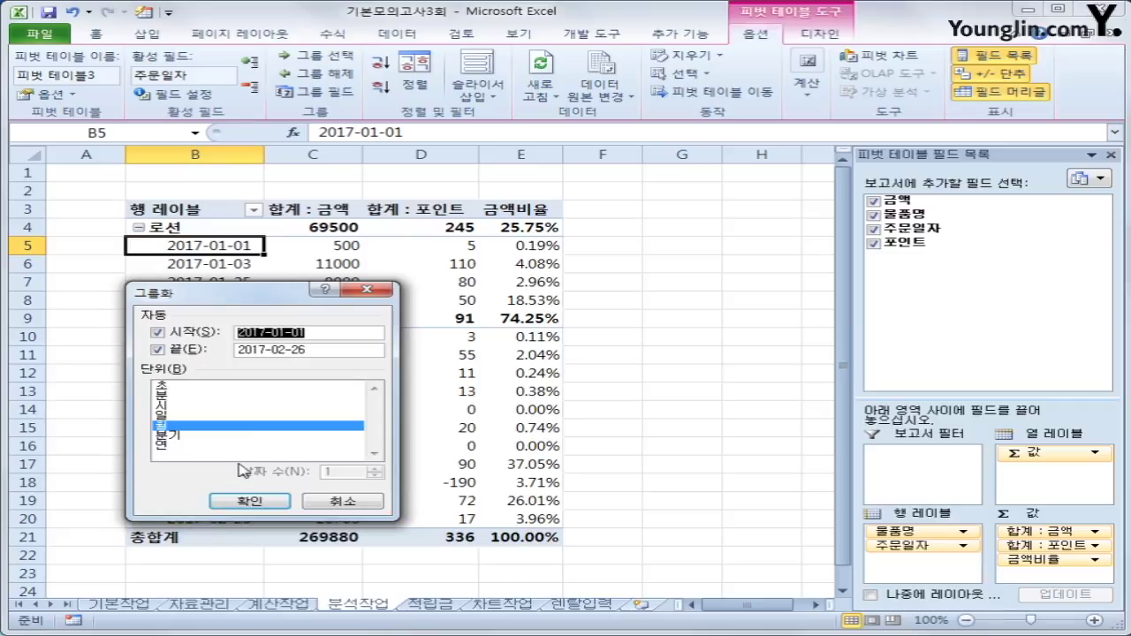
{"action": "left_click", "coordinate": [274, 503]}
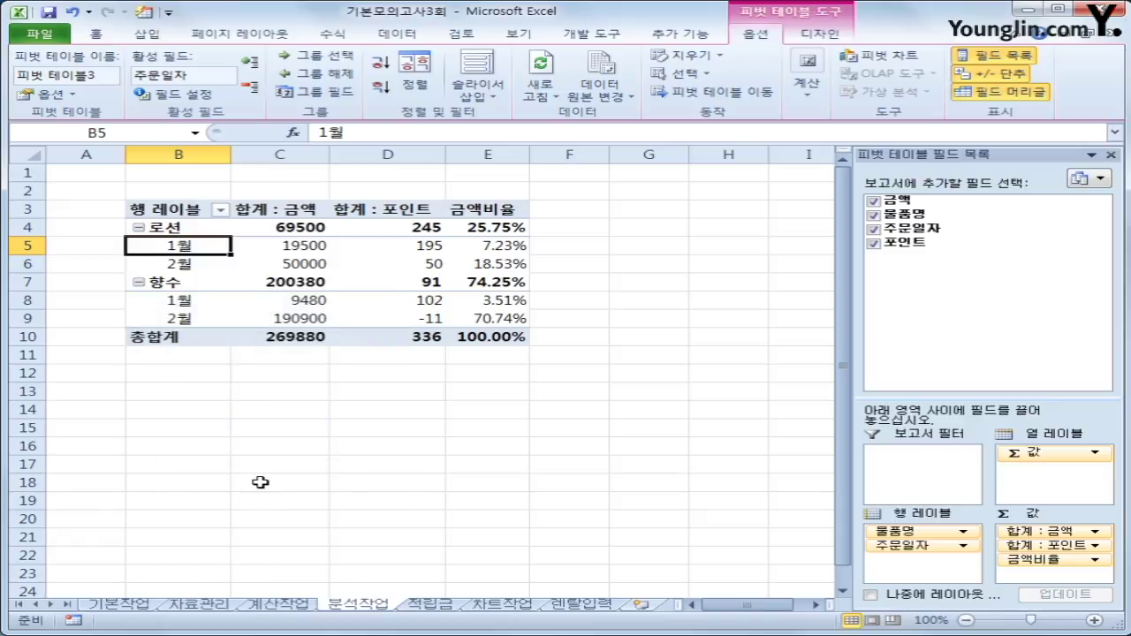
{"action": "left_click", "coordinate": [177, 212]}
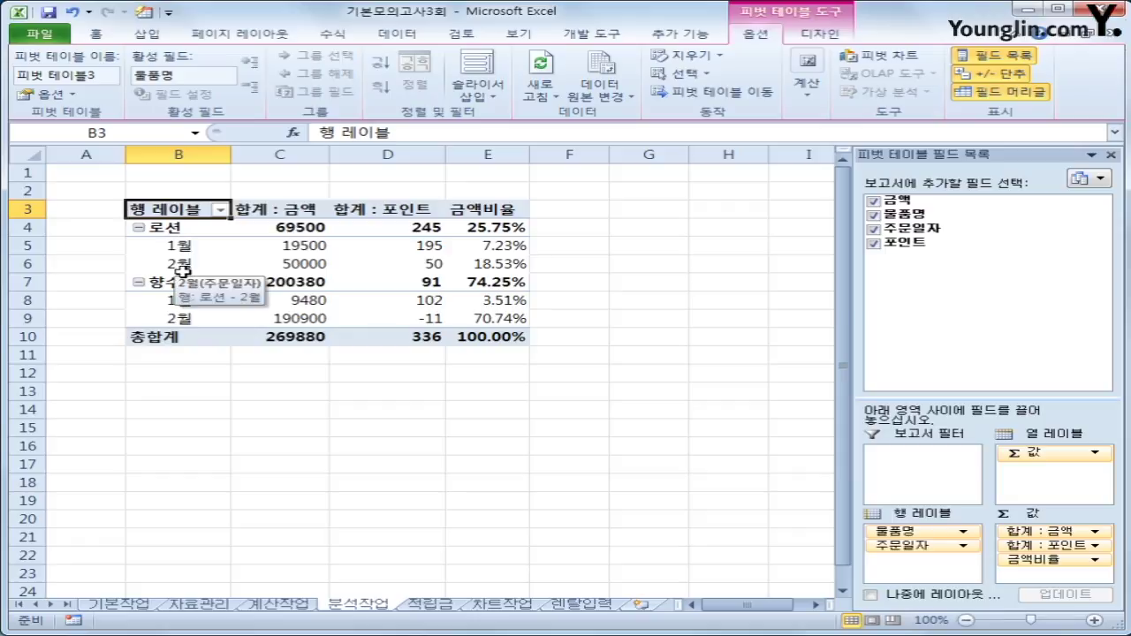
{"action": "left_click", "coordinate": [181, 246]}
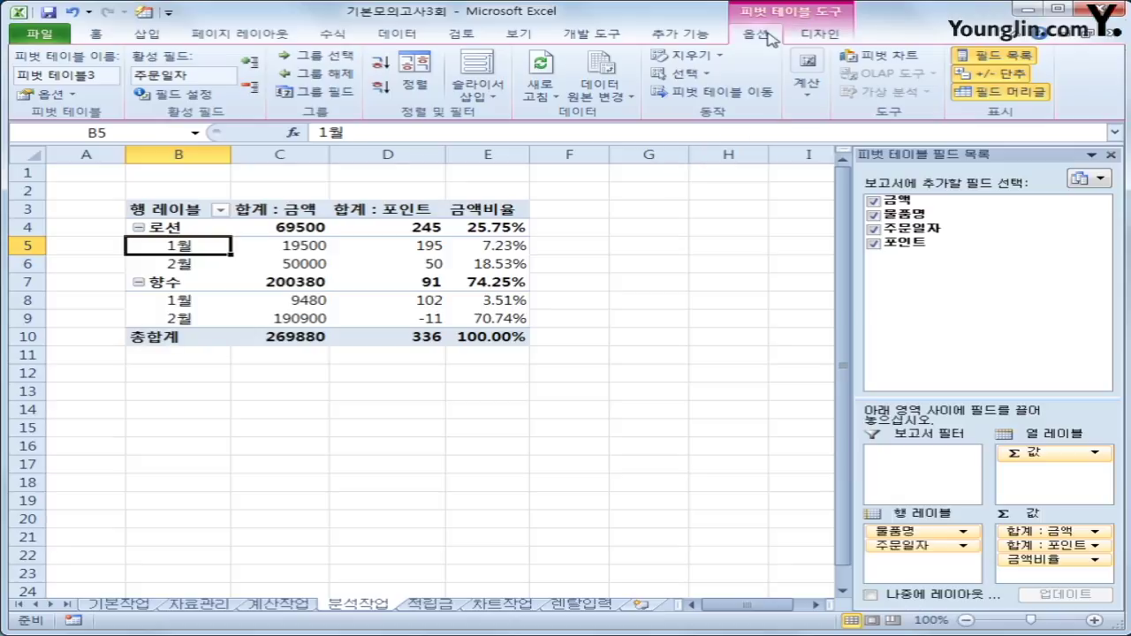
Set the pivot table's report layout to tabular form.
{"action": "left_click", "coordinate": [804, 37]}
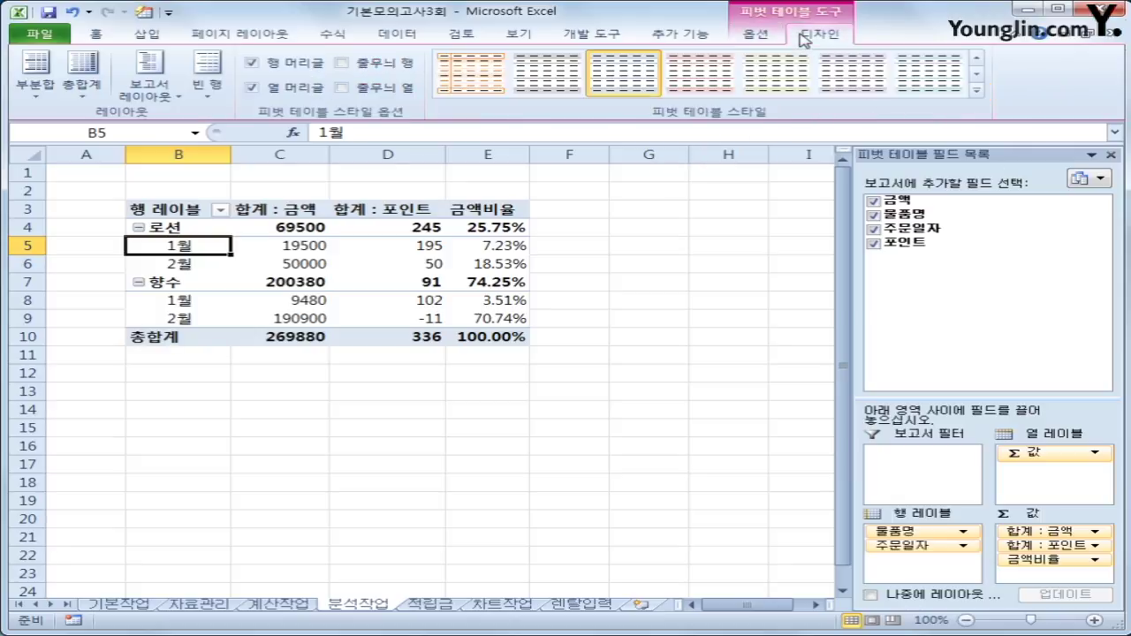
{"action": "left_click", "coordinate": [152, 91]}
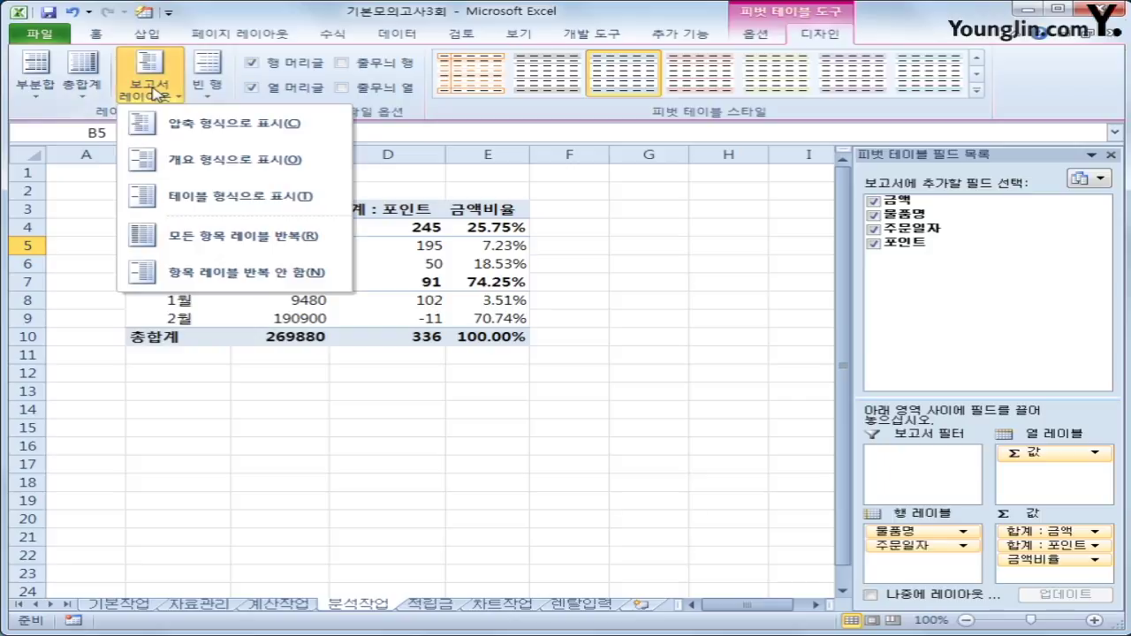
{"action": "left_click", "coordinate": [220, 196]}
{"action": "left_click", "coordinate": [190, 210]}
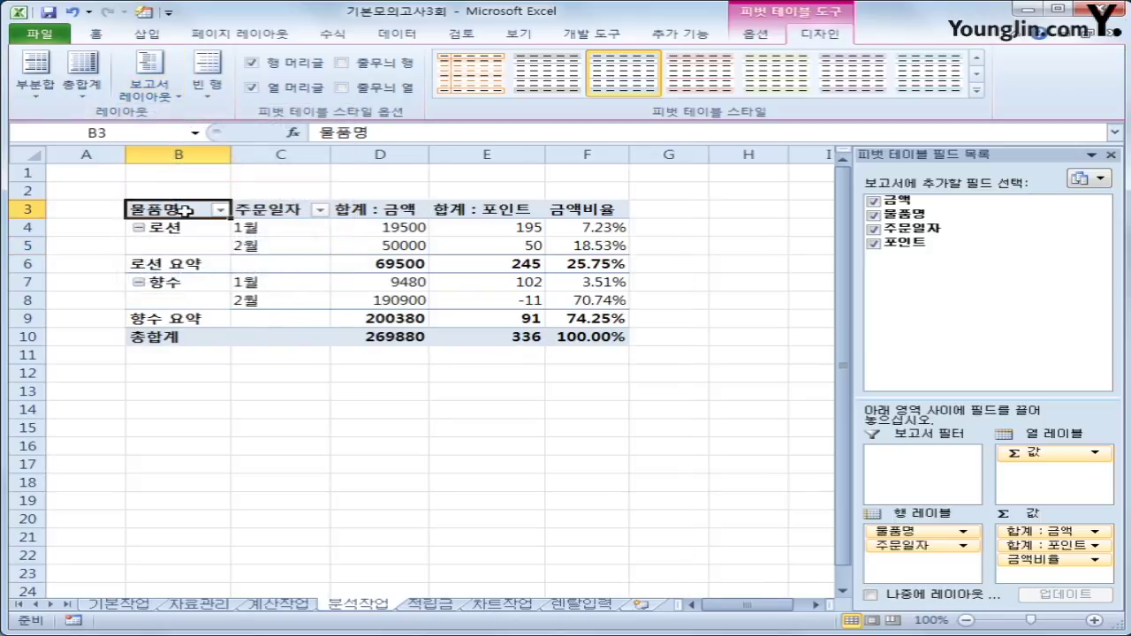
{"action": "left_click", "coordinate": [265, 209]}
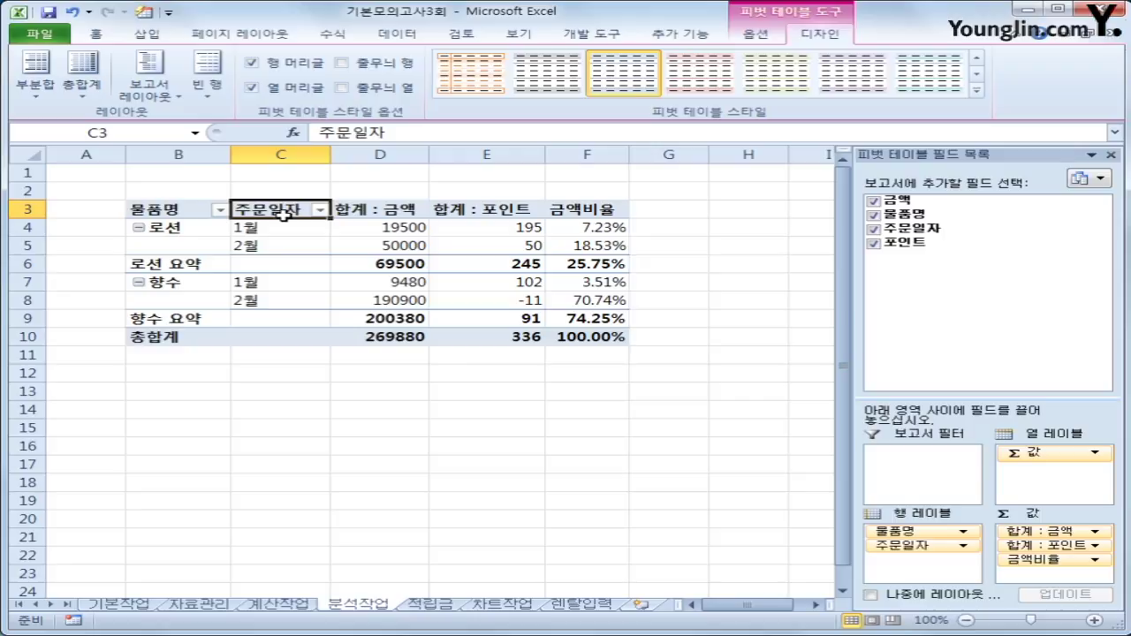
Apply the 보고서 4 AutoFormat style to the pivot table, then go to the 적립금 sheet.
{"action": "left_click", "coordinate": [143, 12]}
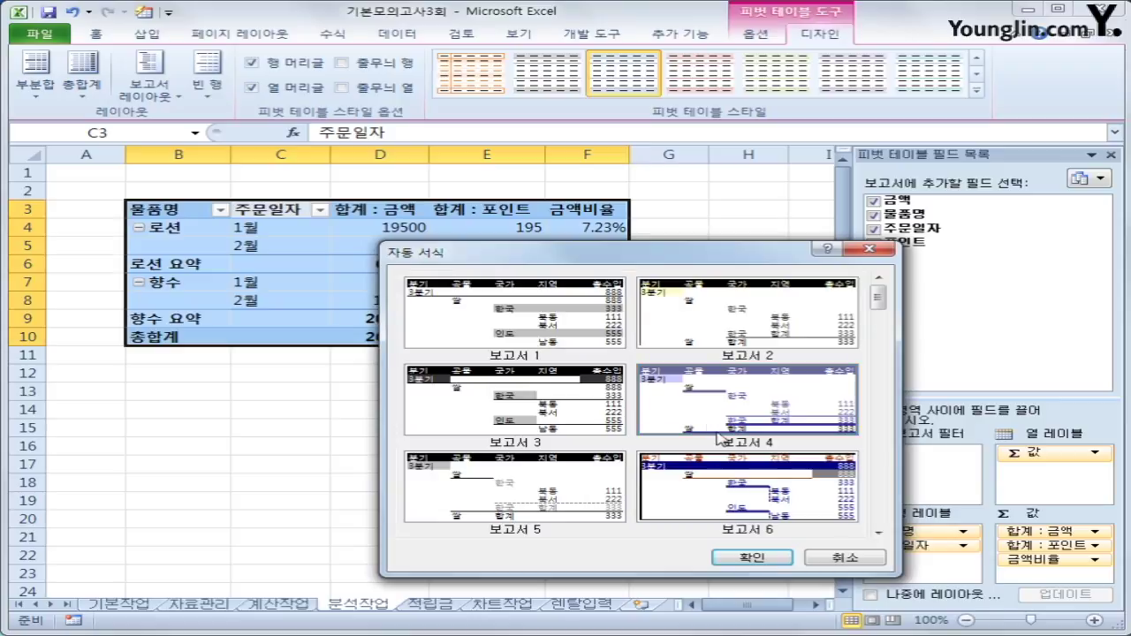
{"action": "left_click", "coordinate": [752, 557]}
{"action": "left_click", "coordinate": [753, 514]}
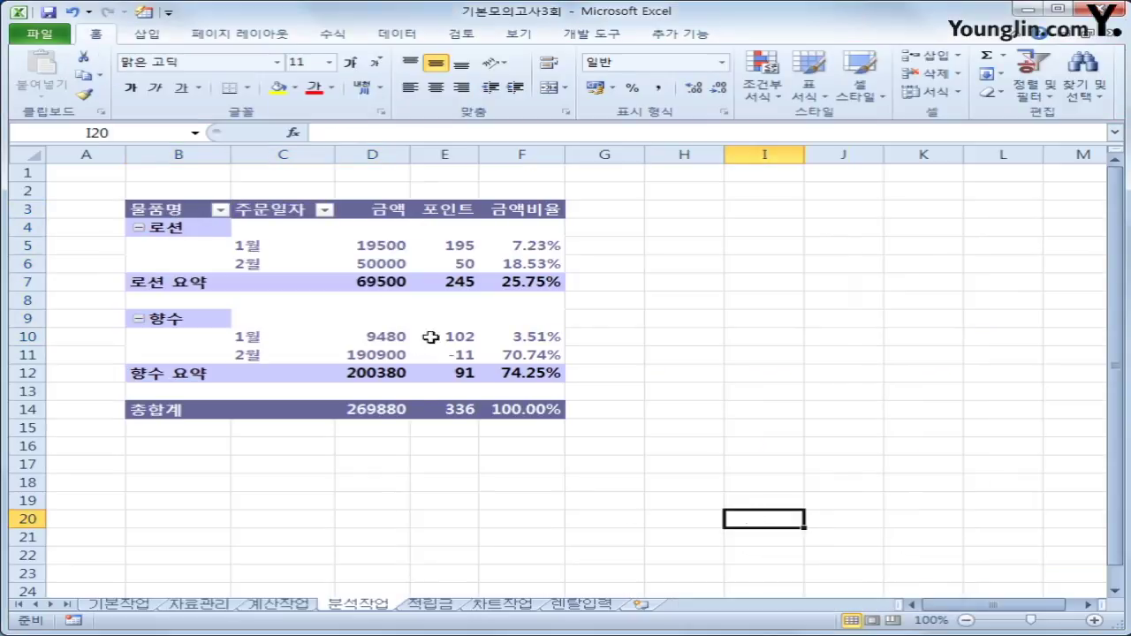
{"action": "left_click", "coordinate": [488, 376]}
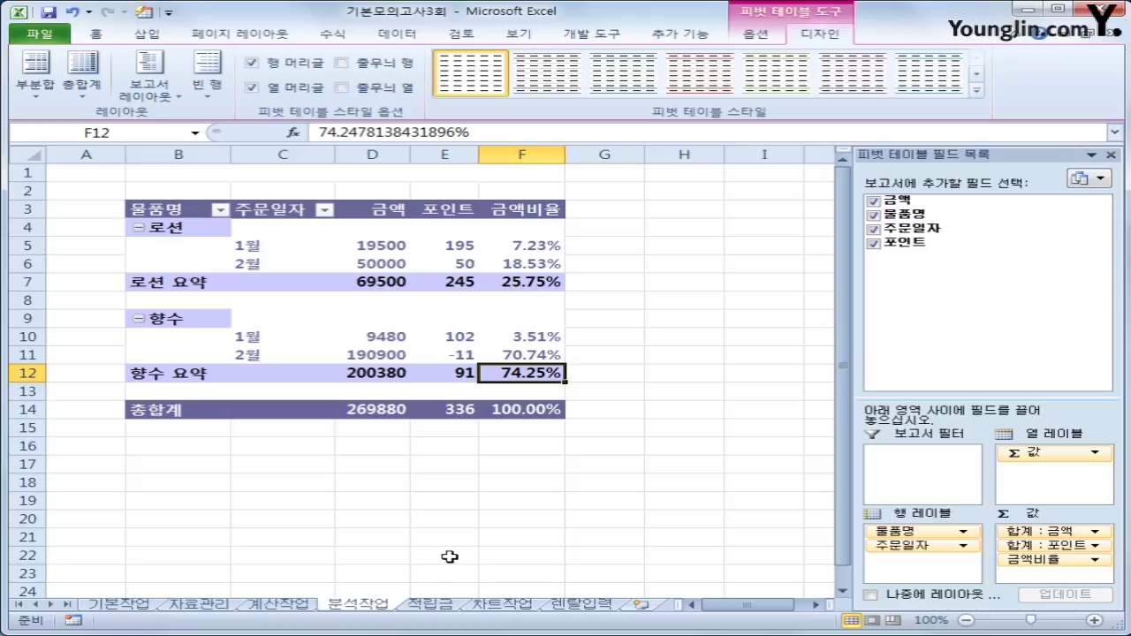
{"action": "left_click", "coordinate": [417, 606]}
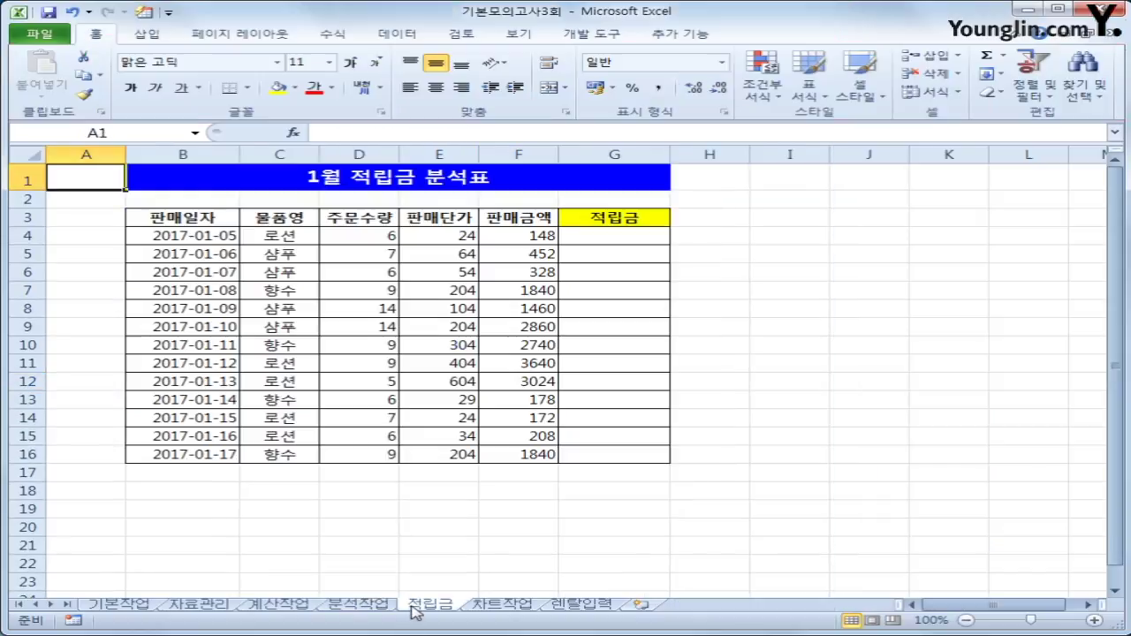
Begin recording a macro named 적립금 stored in 현재 통합 문서.
{"action": "left_click", "coordinate": [792, 399]}
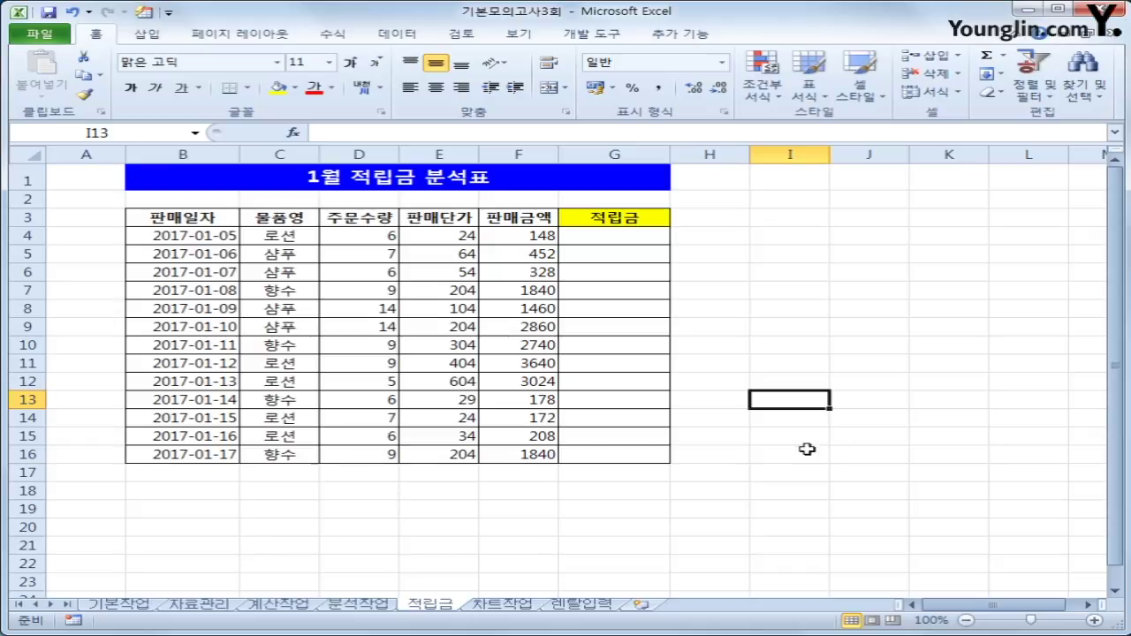
{"action": "left_click", "coordinate": [74, 621]}
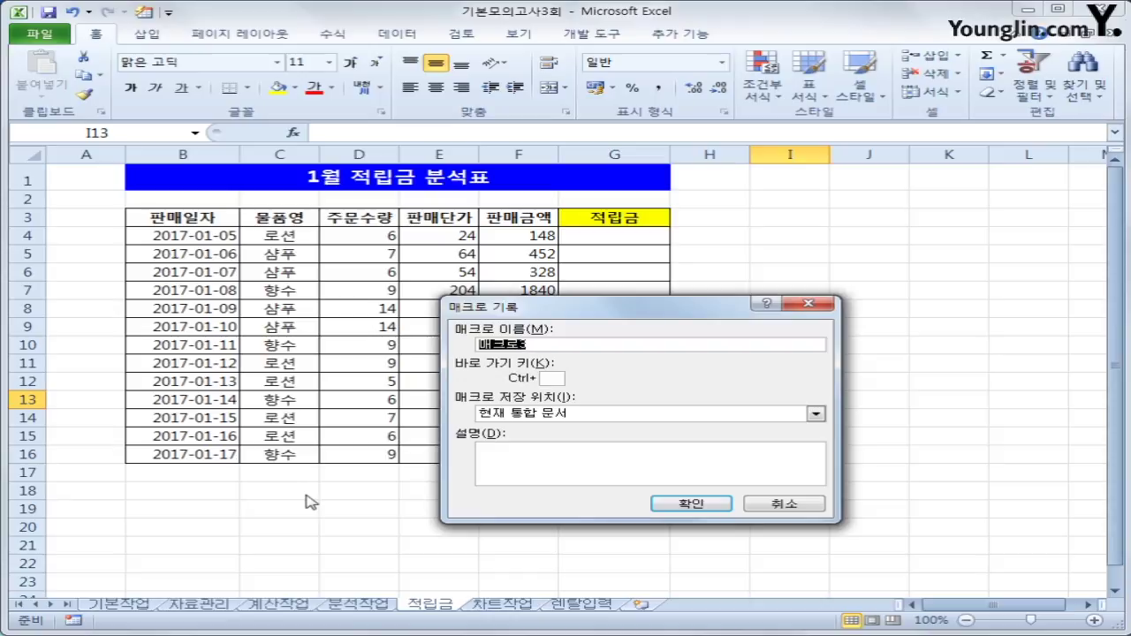
{"action": "type", "text": "적립금"}
{"action": "left_click", "coordinate": [673, 503]}
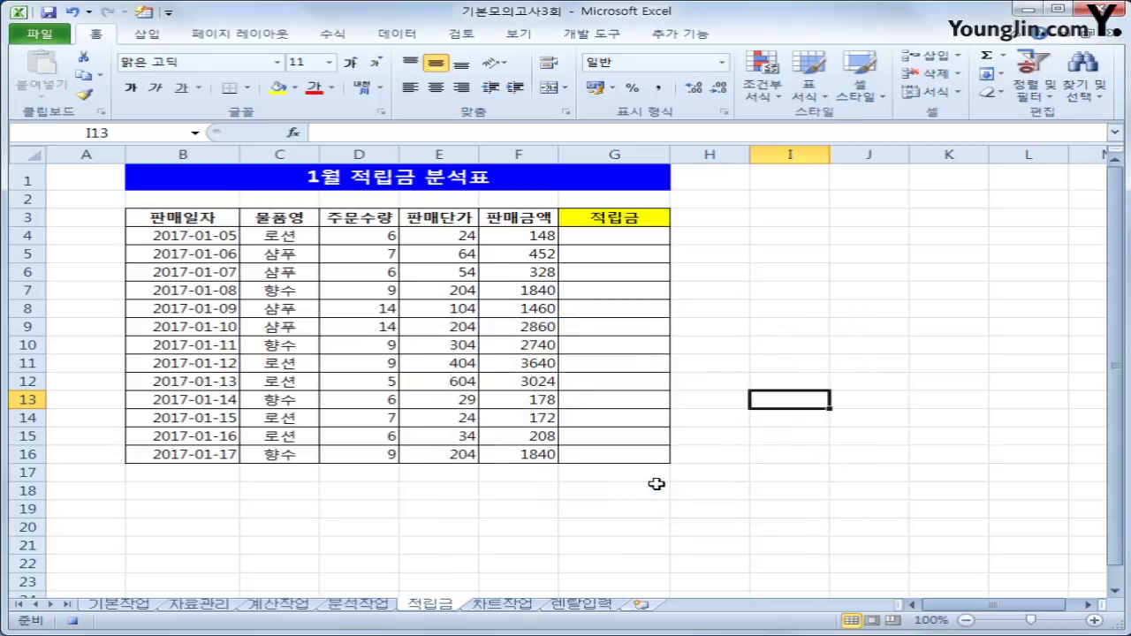
Enter =INT(F4*0.1) in G4 and fill it down through G16.
{"action": "left_click", "coordinate": [608, 241]}
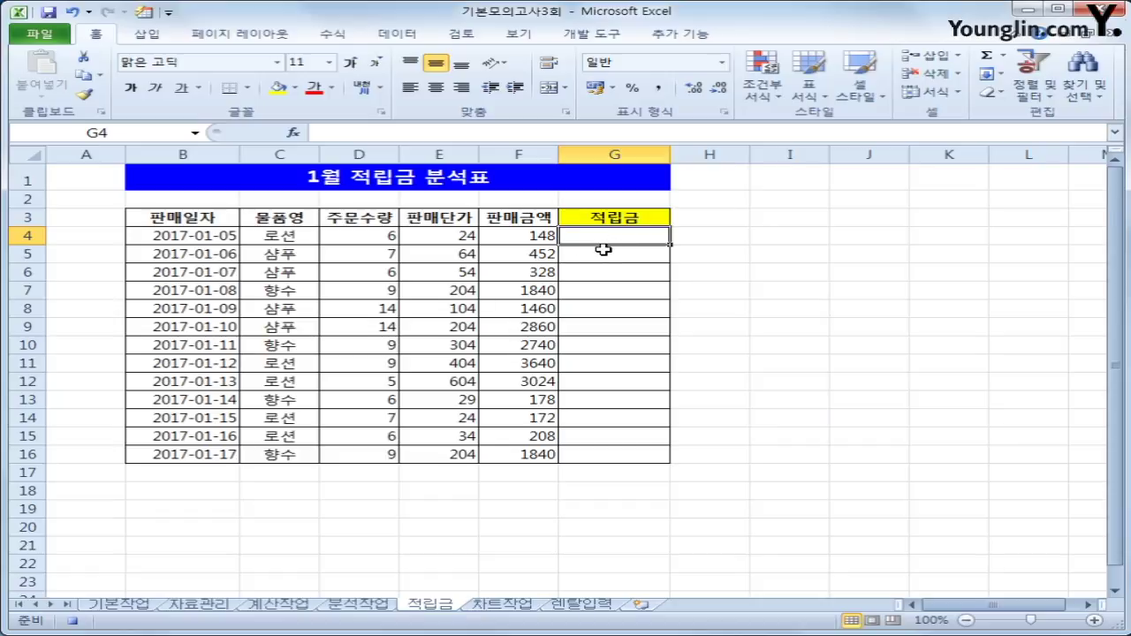
{"action": "type", "text": "="}
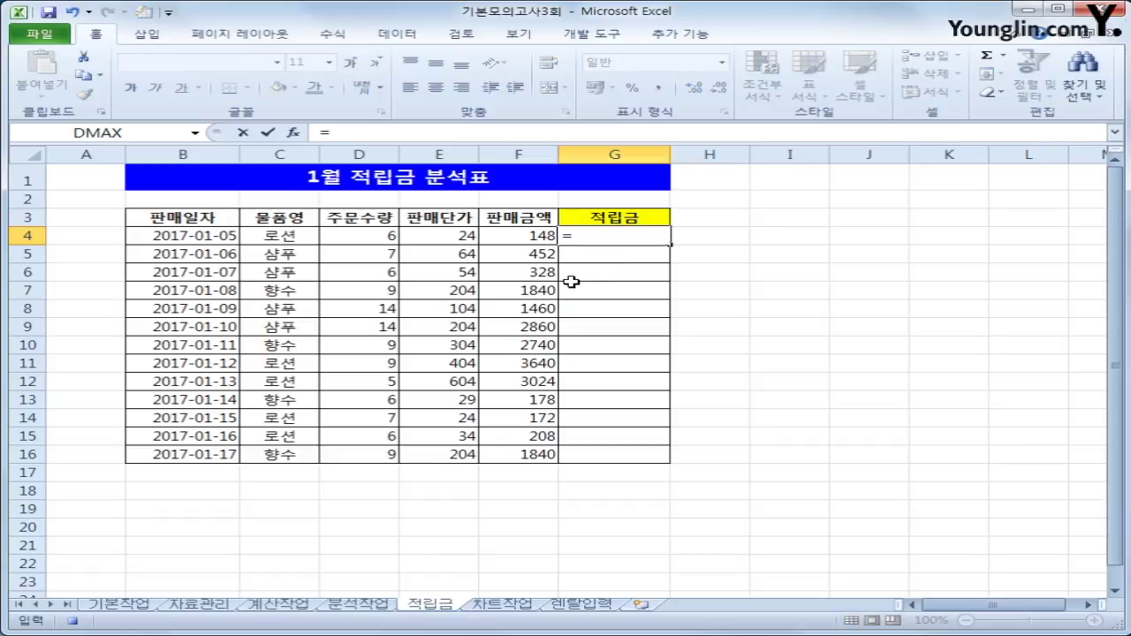
{"action": "type", "text": "int("}
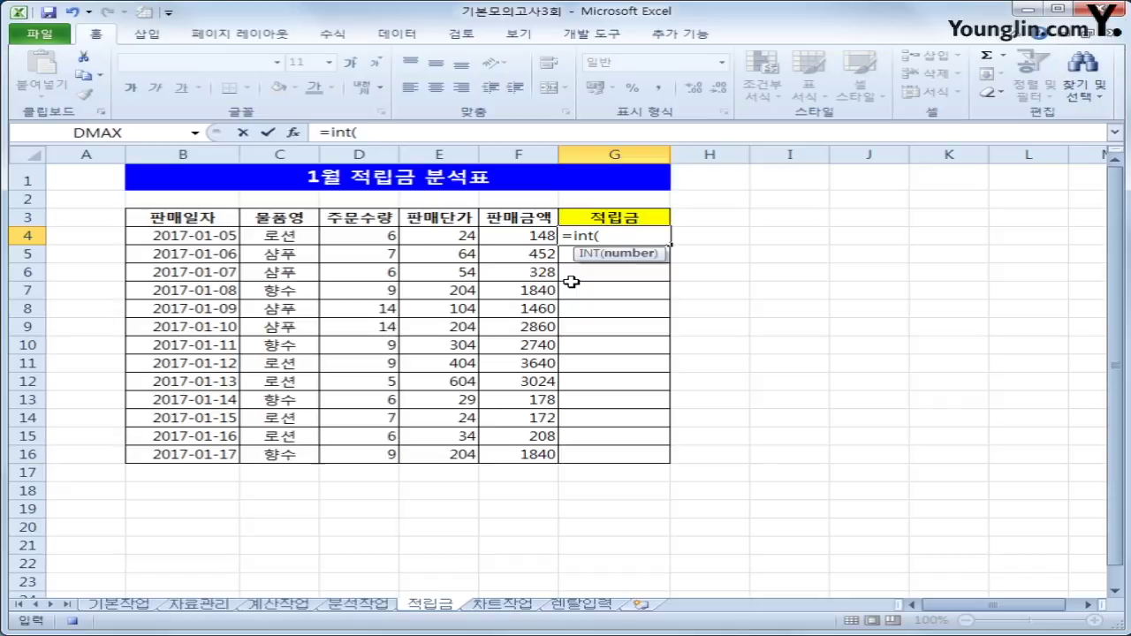
{"action": "key", "text": "Left"}
{"action": "type", "text": "*0"}
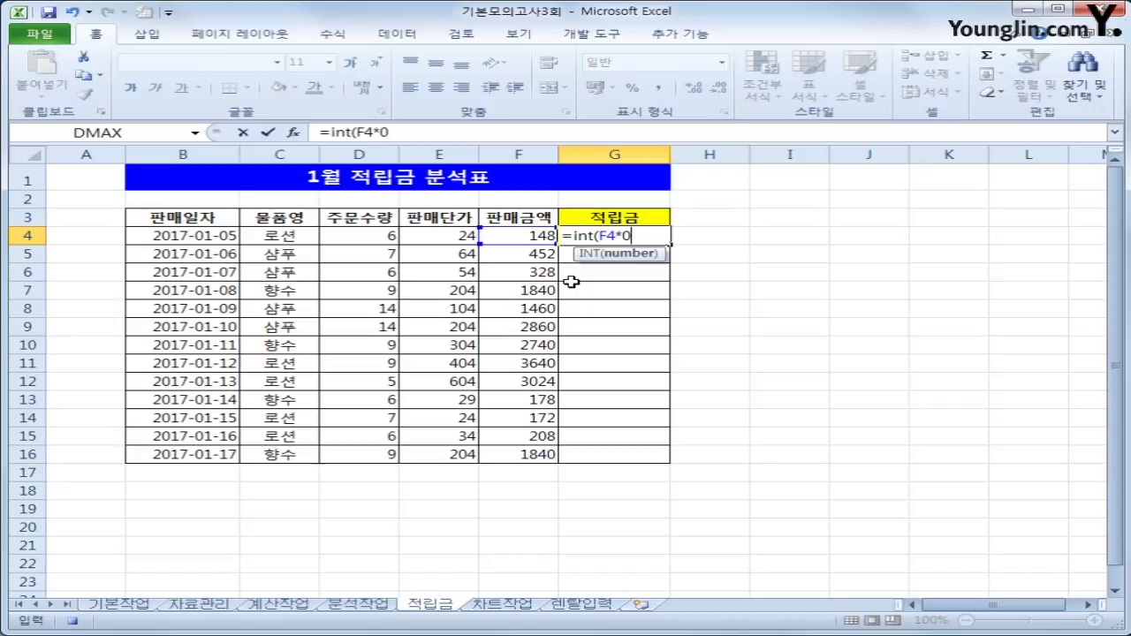
{"action": "type", "text": ".1)"}
{"action": "key", "text": "Return"}
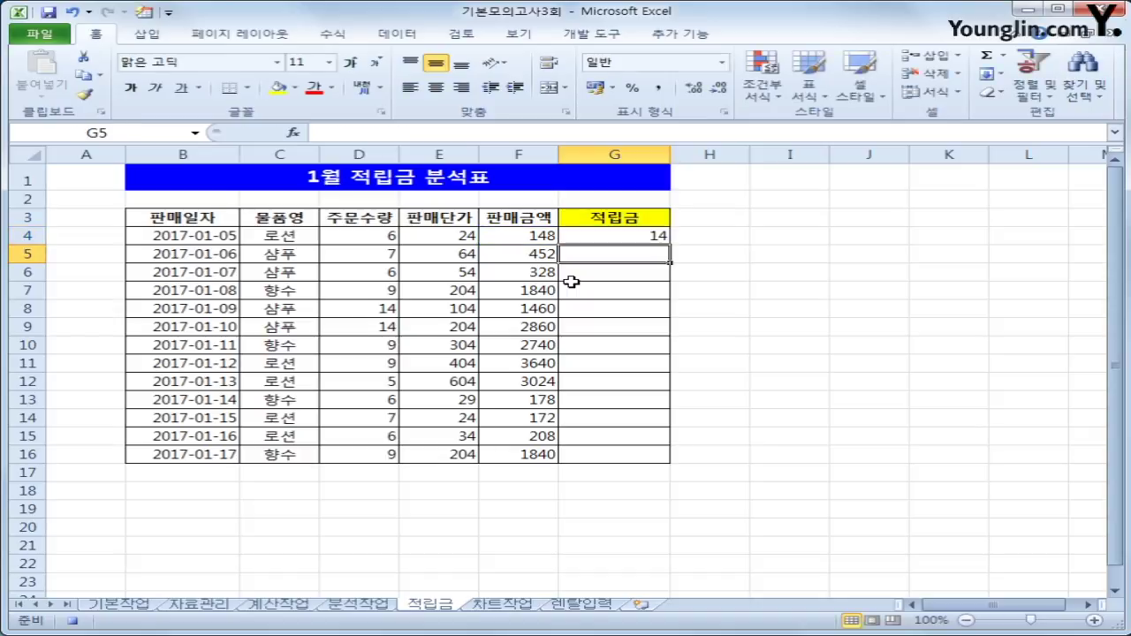
{"action": "left_click", "coordinate": [651, 236]}
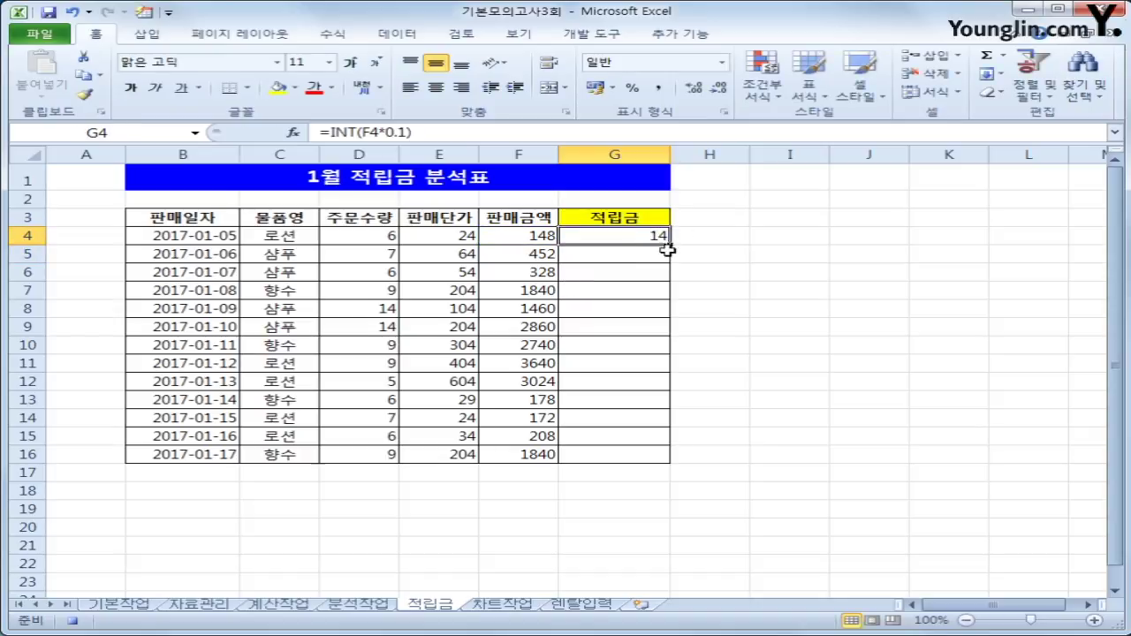
{"action": "left_click_drag", "start_coordinate": [670, 248], "coordinate": [657, 462]}
{"action": "left_click", "coordinate": [640, 456]}
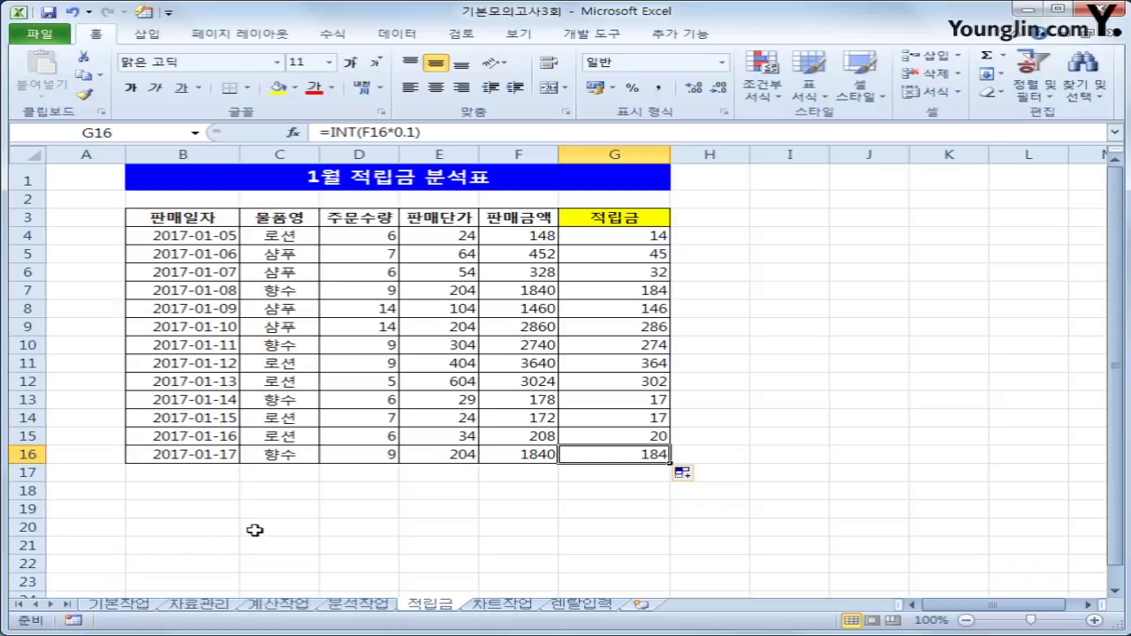
Draw a form button right of the table, assign it the 적립금 macro, and caption it 적립금.
{"action": "left_click", "coordinate": [579, 37]}
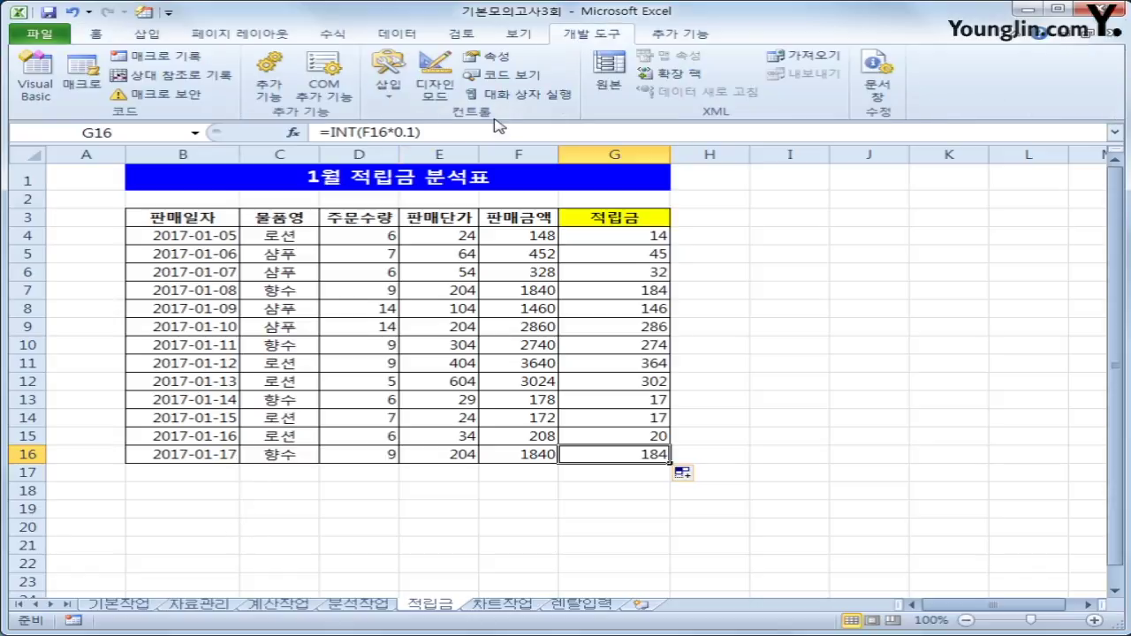
{"action": "left_click", "coordinate": [390, 89]}
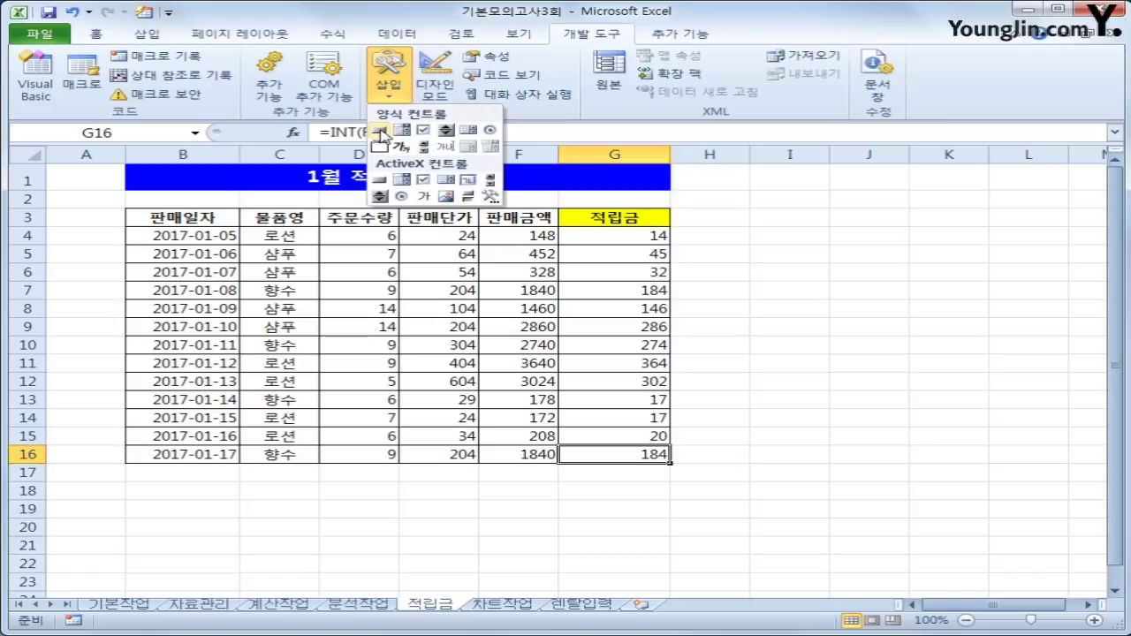
{"action": "left_click", "coordinate": [382, 135]}
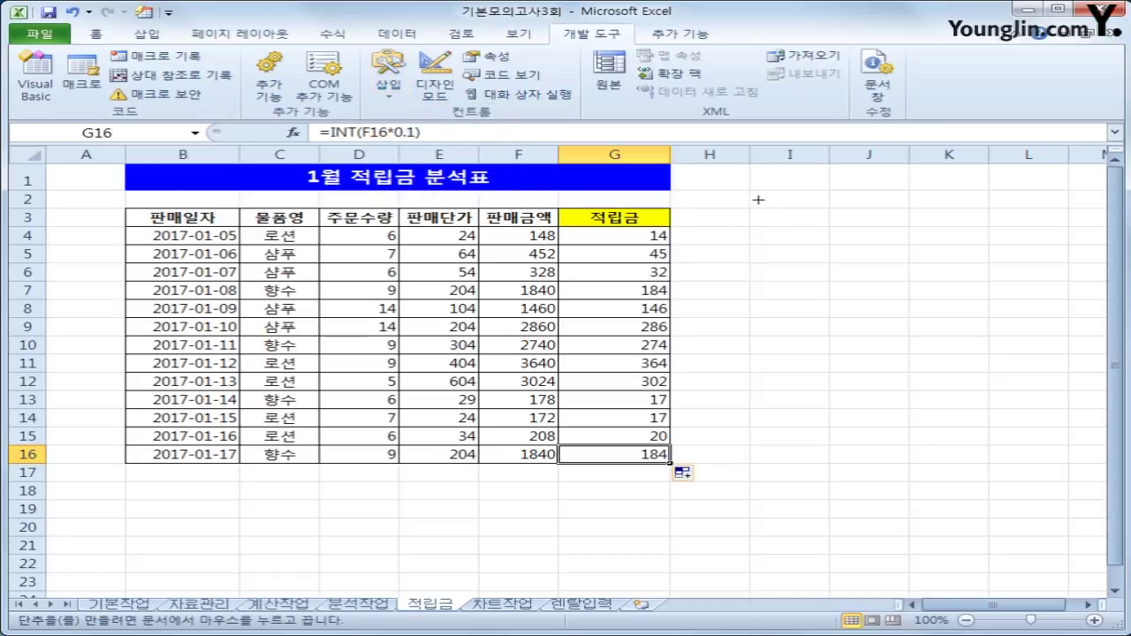
{"action": "left_click_drag", "start_coordinate": [748, 189], "coordinate": [886, 226]}
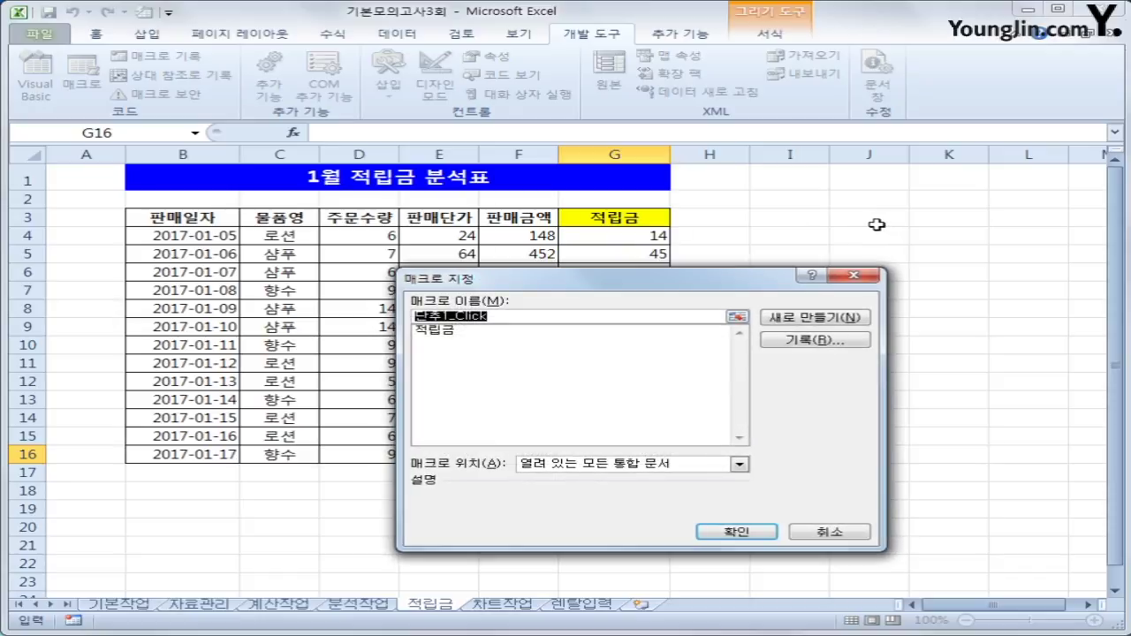
{"action": "left_click", "coordinate": [481, 331]}
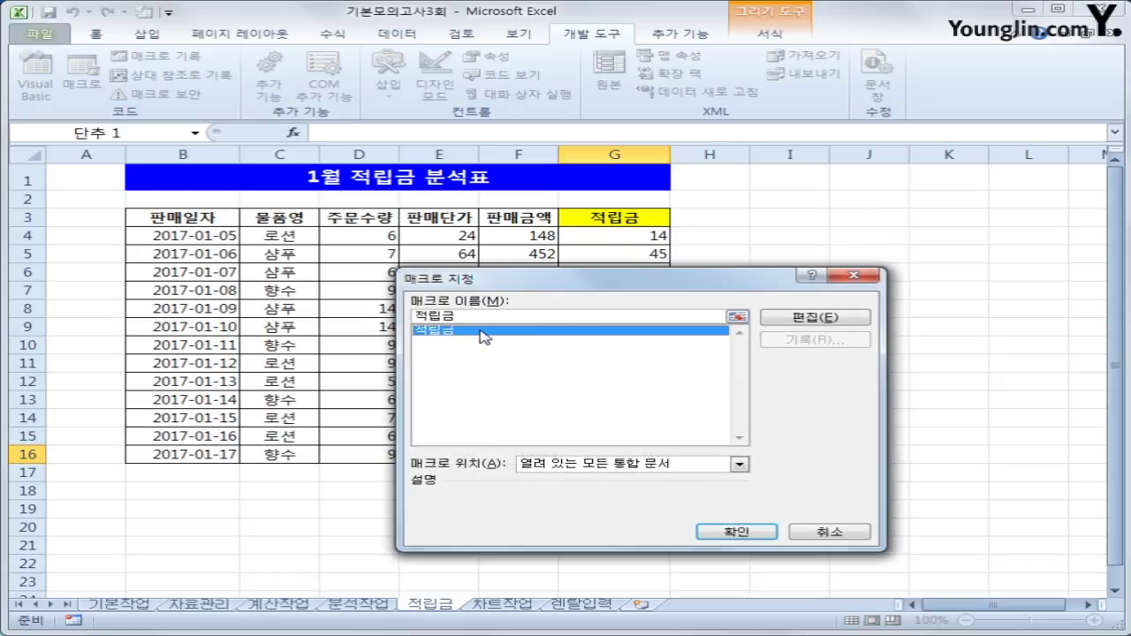
{"action": "left_click", "coordinate": [730, 531]}
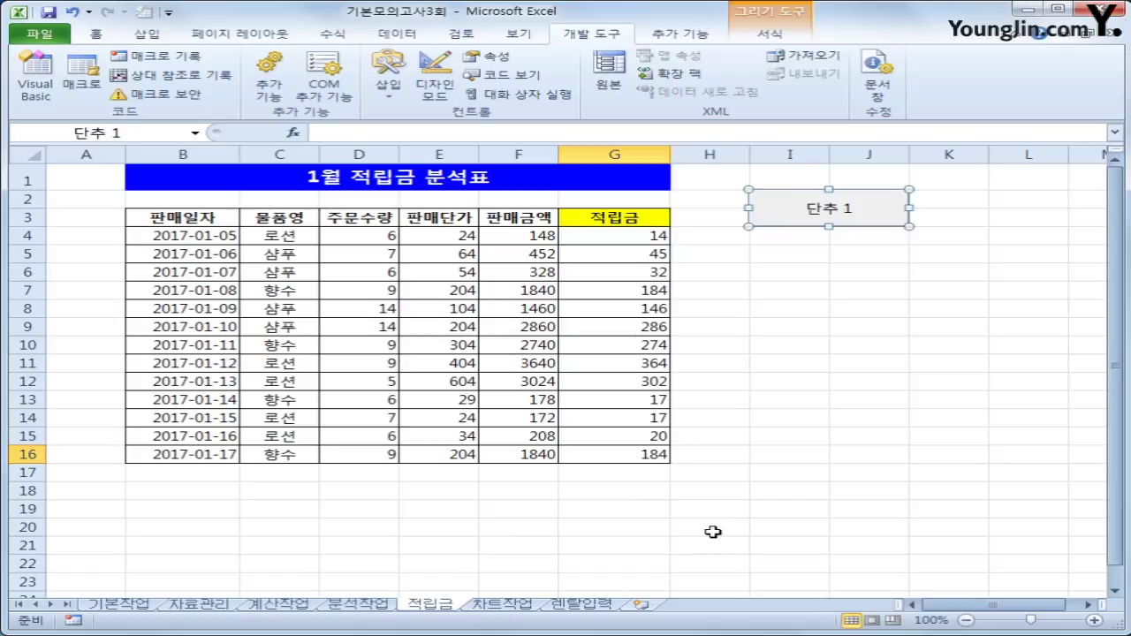
{"action": "key", "text": "BackSpace"}
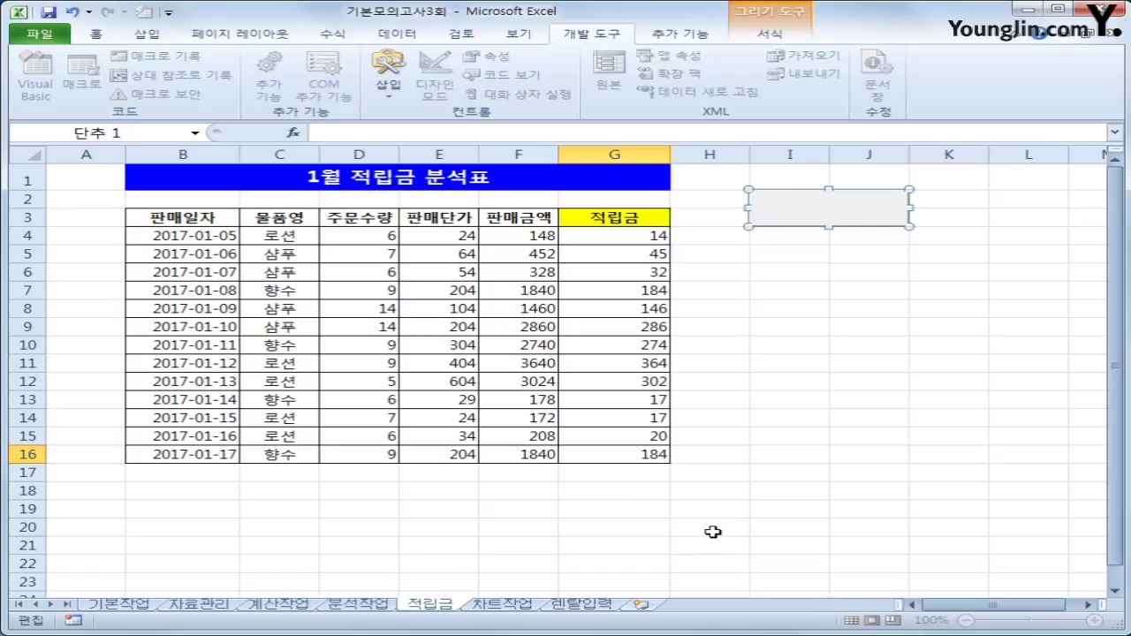
{"action": "type", "text": "적립금"}
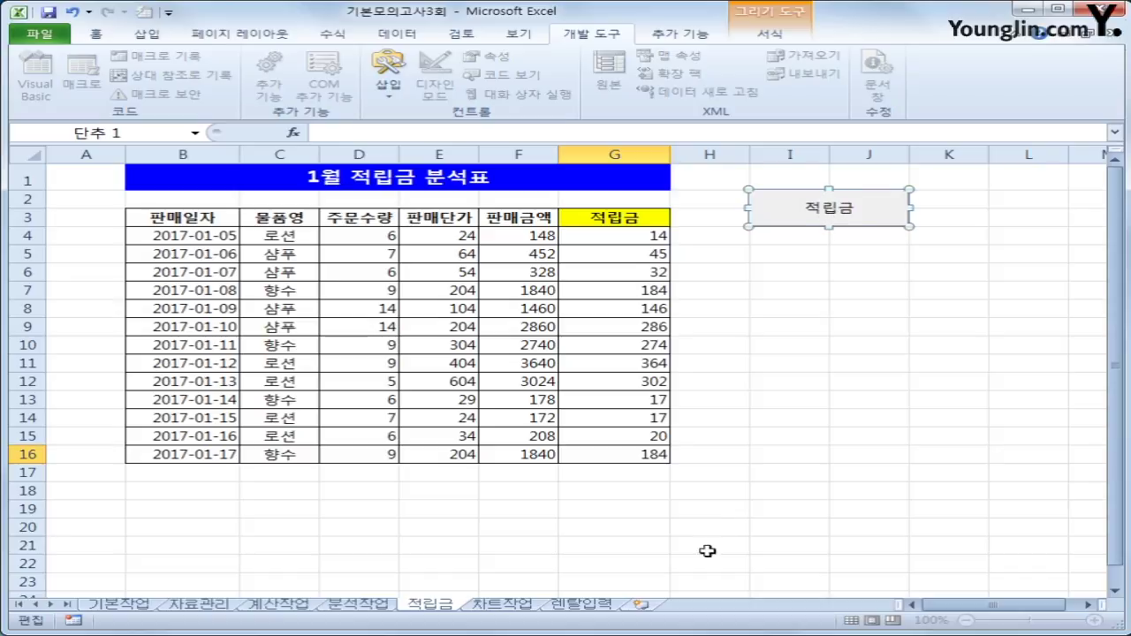
Clear G4:G16 and refill it with the 적립금 button, then go to the 차트작업 sheet.
{"action": "left_click", "coordinate": [846, 379]}
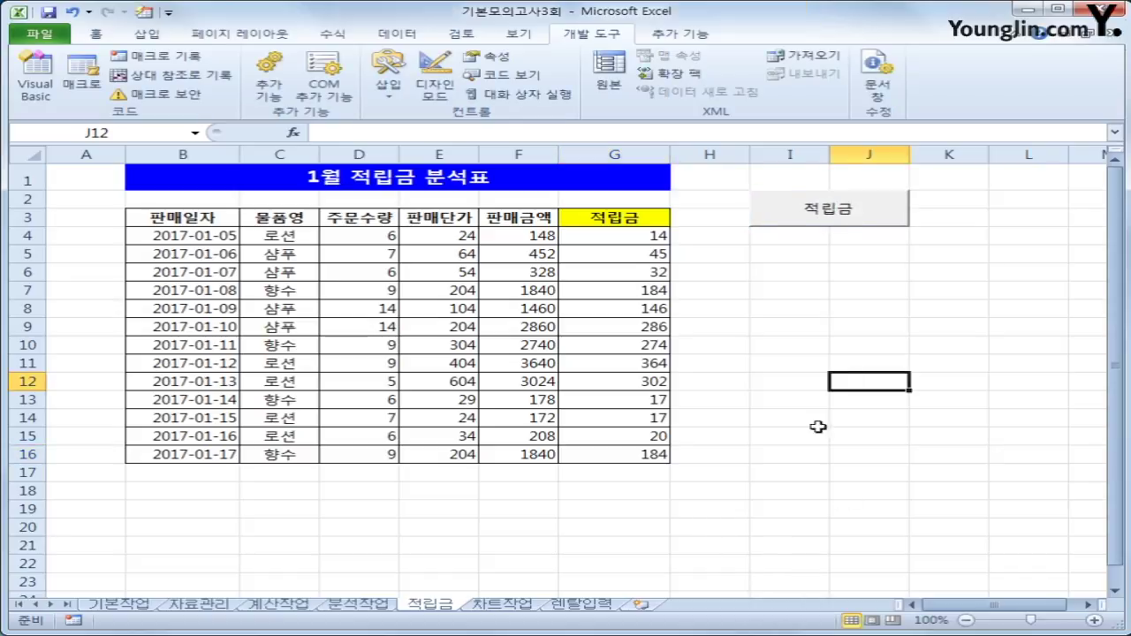
{"action": "left_click_drag", "start_coordinate": [606, 243], "coordinate": [606, 447]}
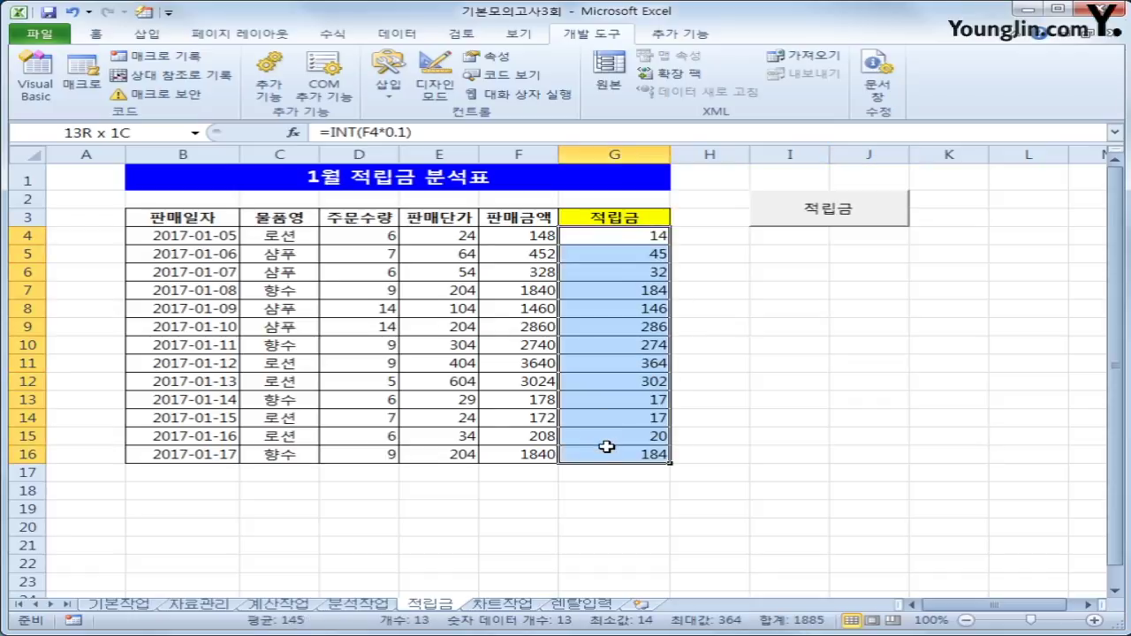
{"action": "key", "text": "Delete"}
{"action": "left_click", "coordinate": [783, 470]}
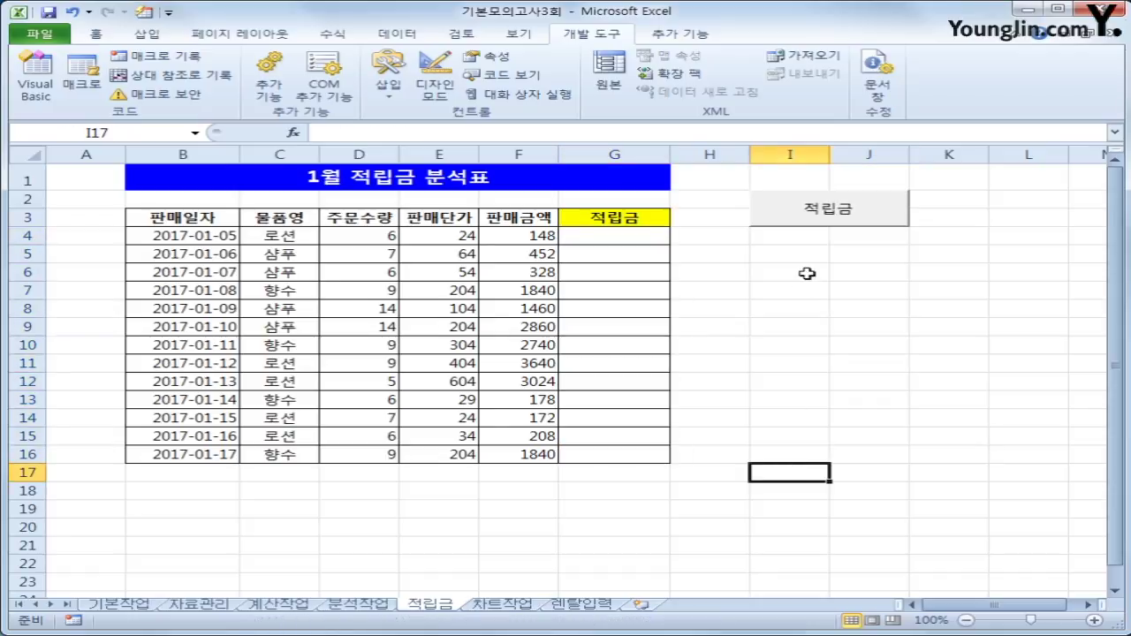
{"action": "left_click", "coordinate": [833, 208]}
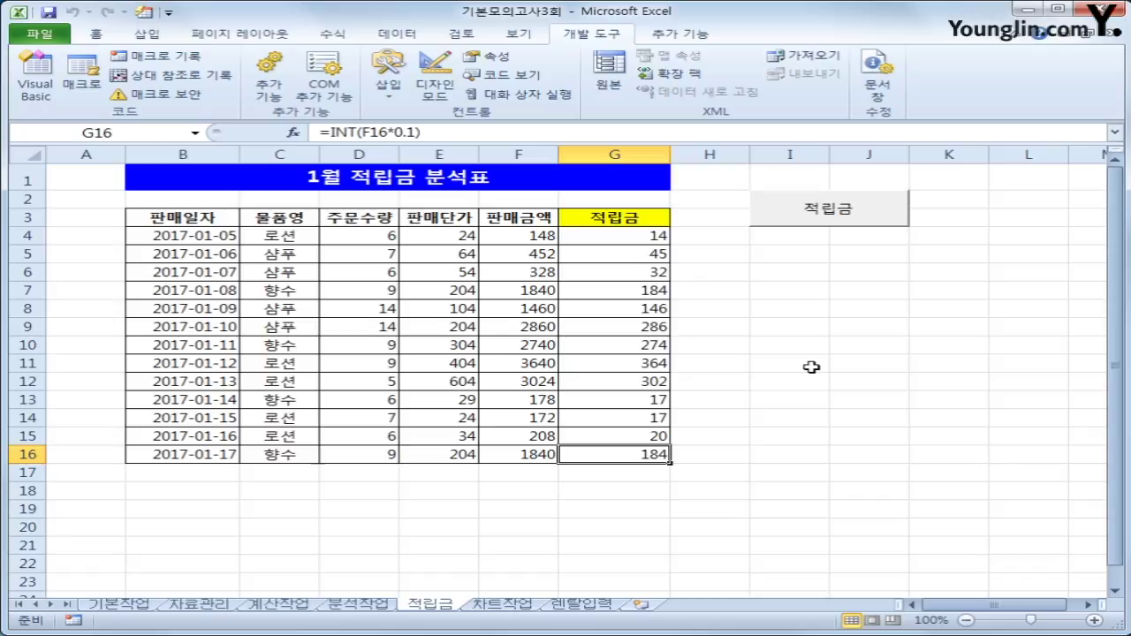
{"action": "left_click", "coordinate": [517, 604]}
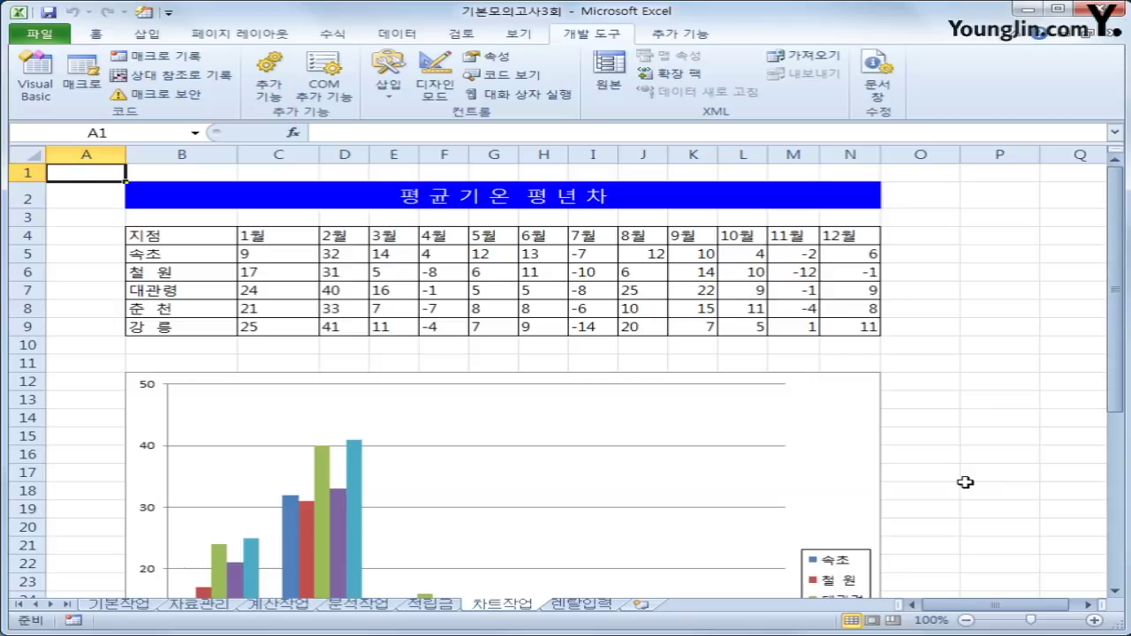
Change the 강릉 series chart type to Line with Markers.
{"action": "left_click", "coordinate": [828, 437]}
{"action": "scroll", "coordinate": [821, 449], "scroll_direction": "down", "scroll_amount": 2}
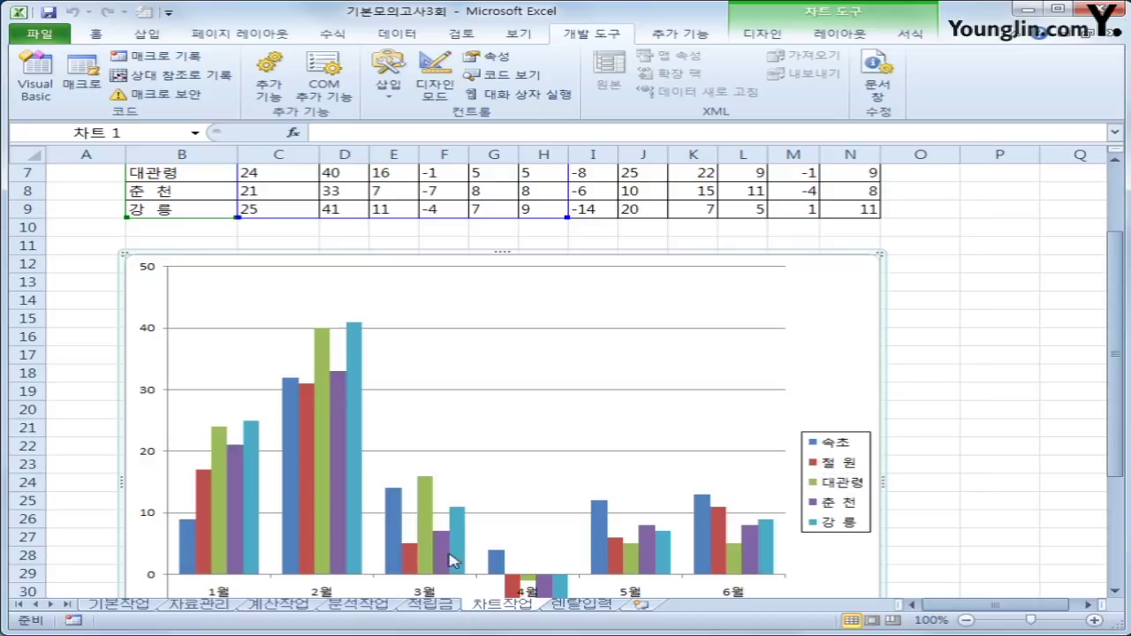
{"action": "left_click", "coordinate": [358, 395]}
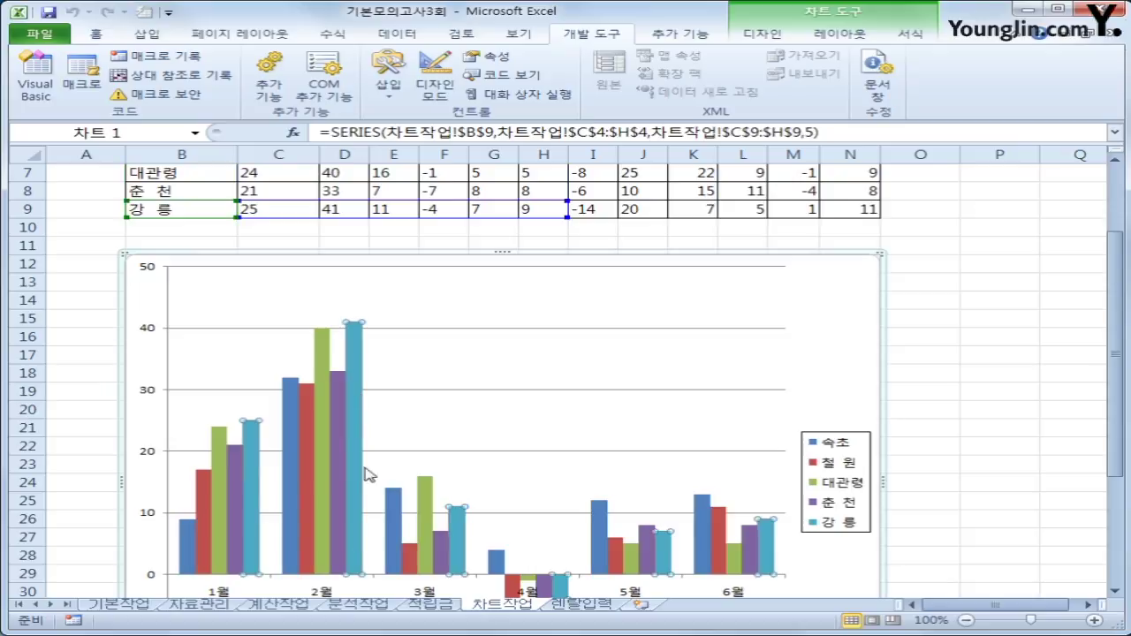
{"action": "right_click", "coordinate": [357, 375]}
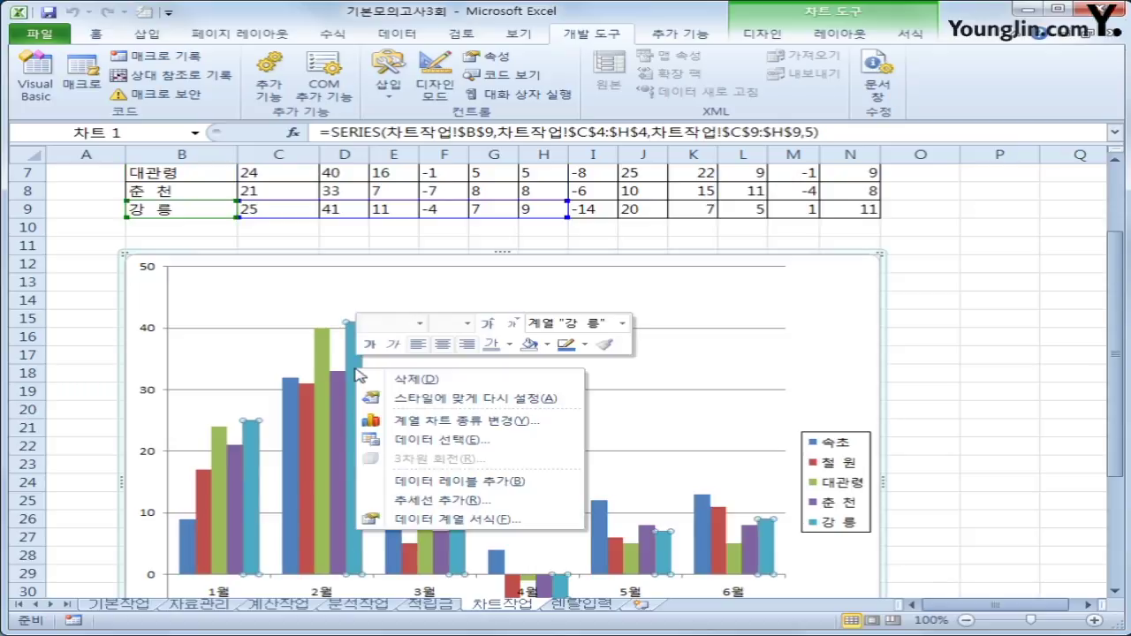
{"action": "left_click", "coordinate": [475, 424]}
{"action": "left_click", "coordinate": [717, 342]}
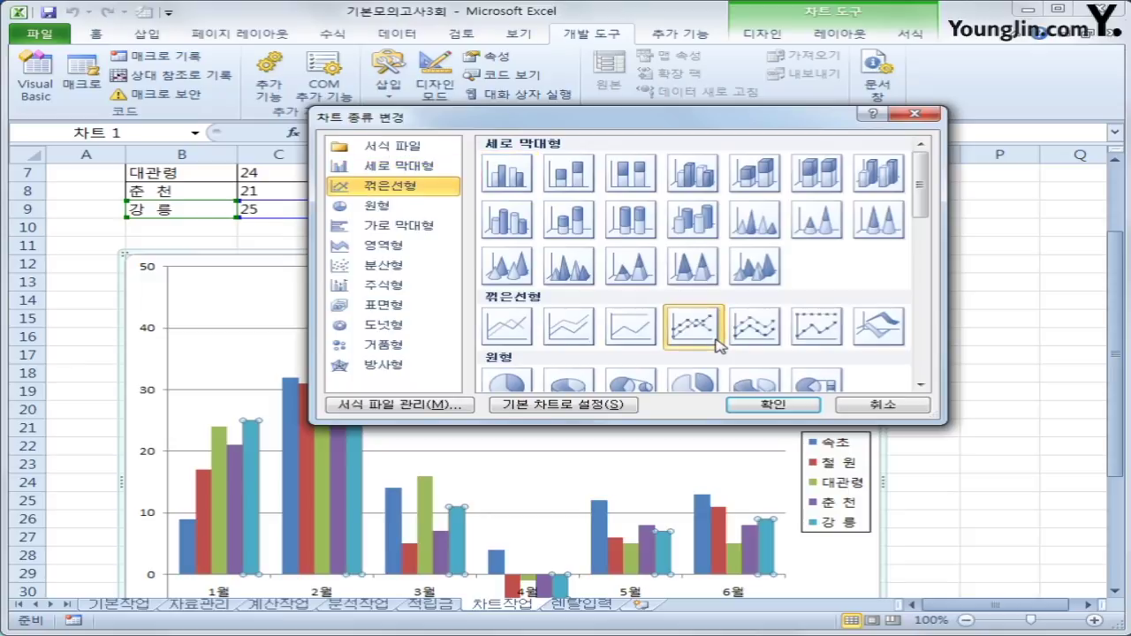
{"action": "left_click", "coordinate": [759, 405]}
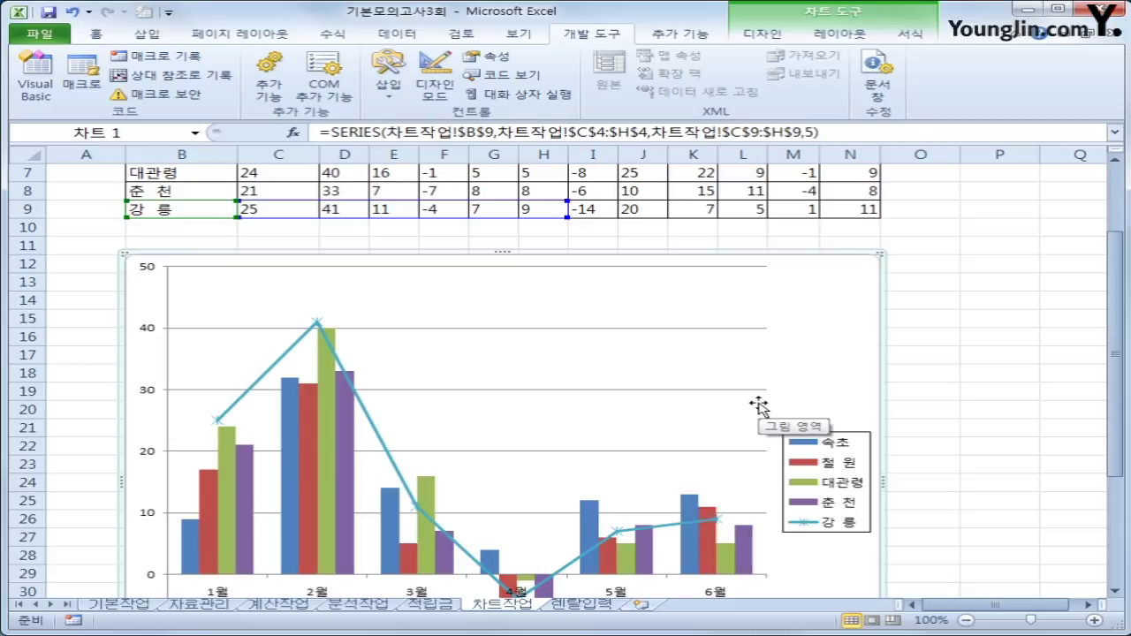
Add data labels to the 강릉 line series.
{"action": "left_click", "coordinate": [317, 324]}
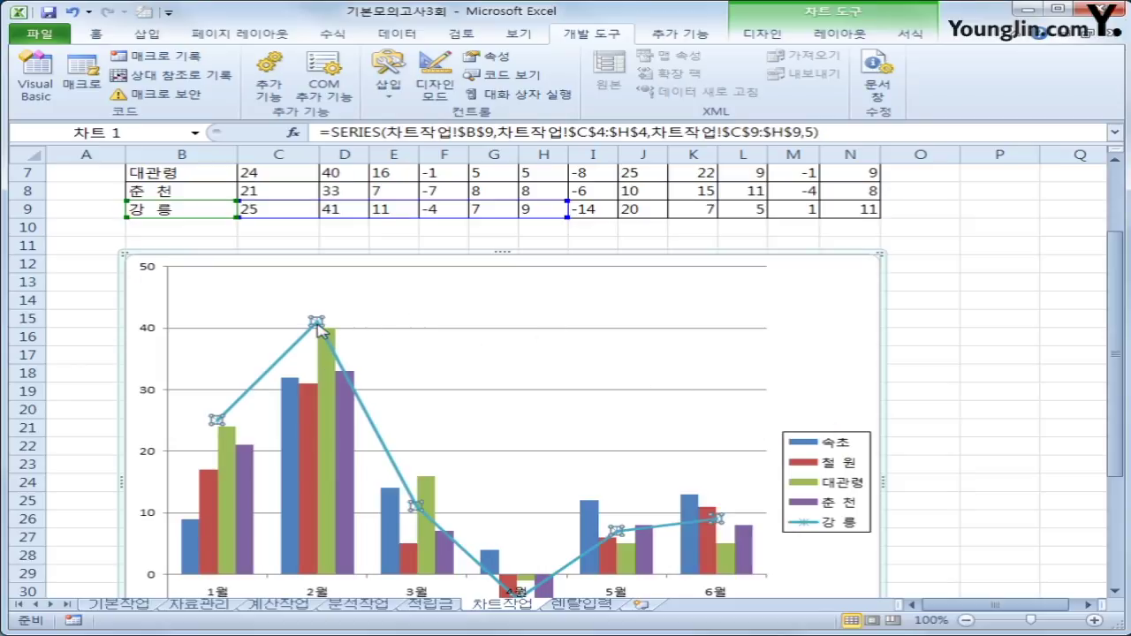
{"action": "right_click", "coordinate": [317, 324]}
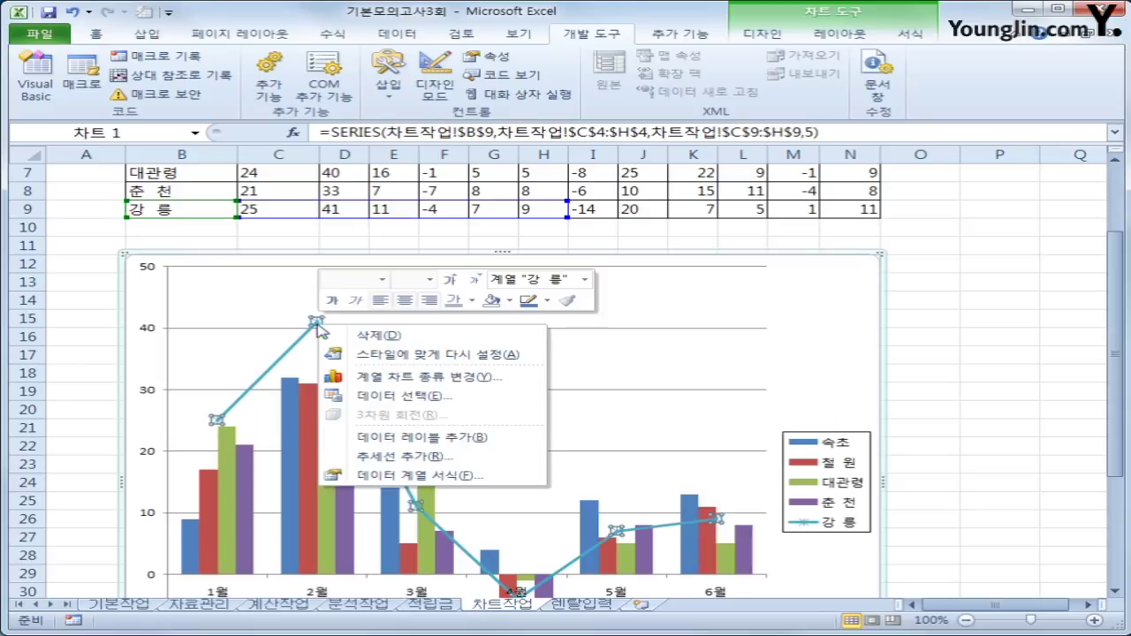
{"action": "left_click", "coordinate": [498, 442]}
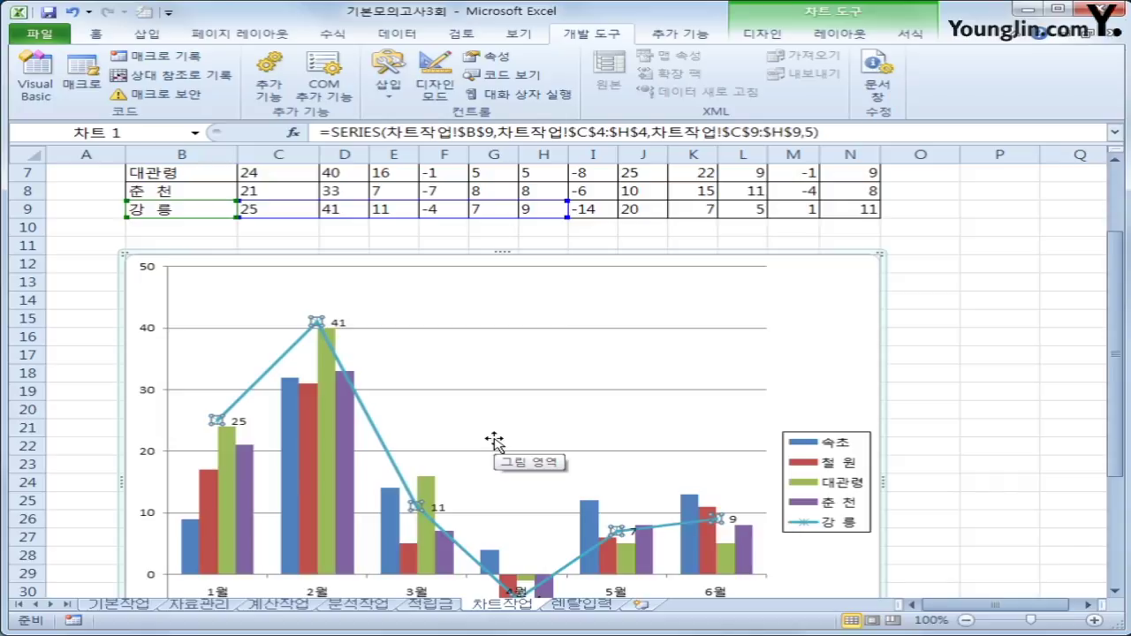
{"action": "left_click", "coordinate": [194, 541]}
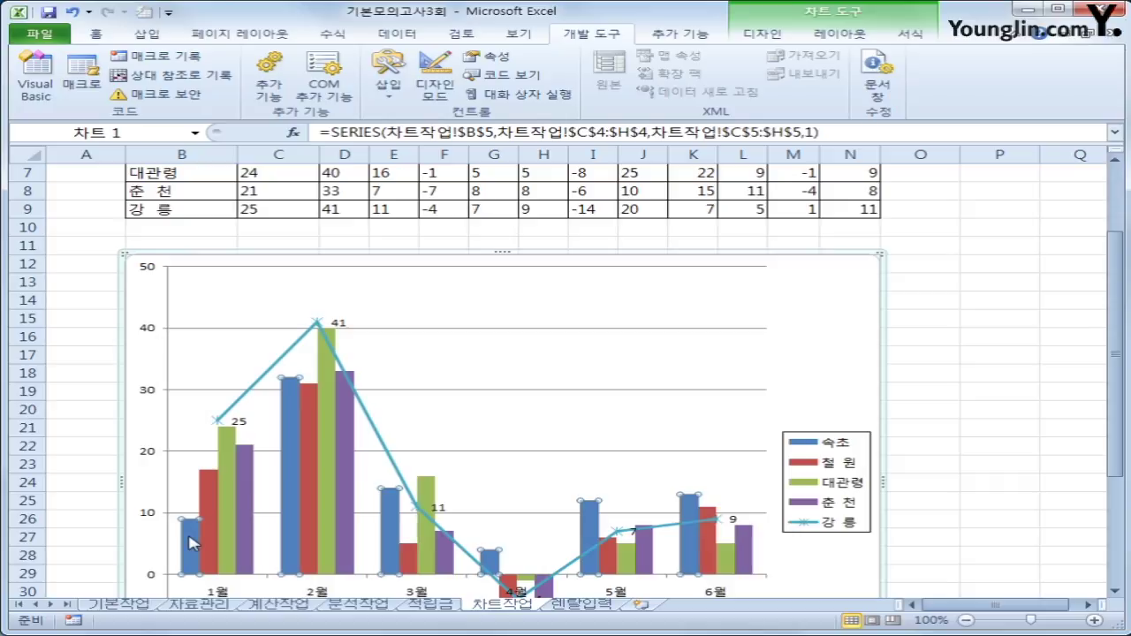
Set the data series overlap to 50%.
{"action": "right_click", "coordinate": [195, 541]}
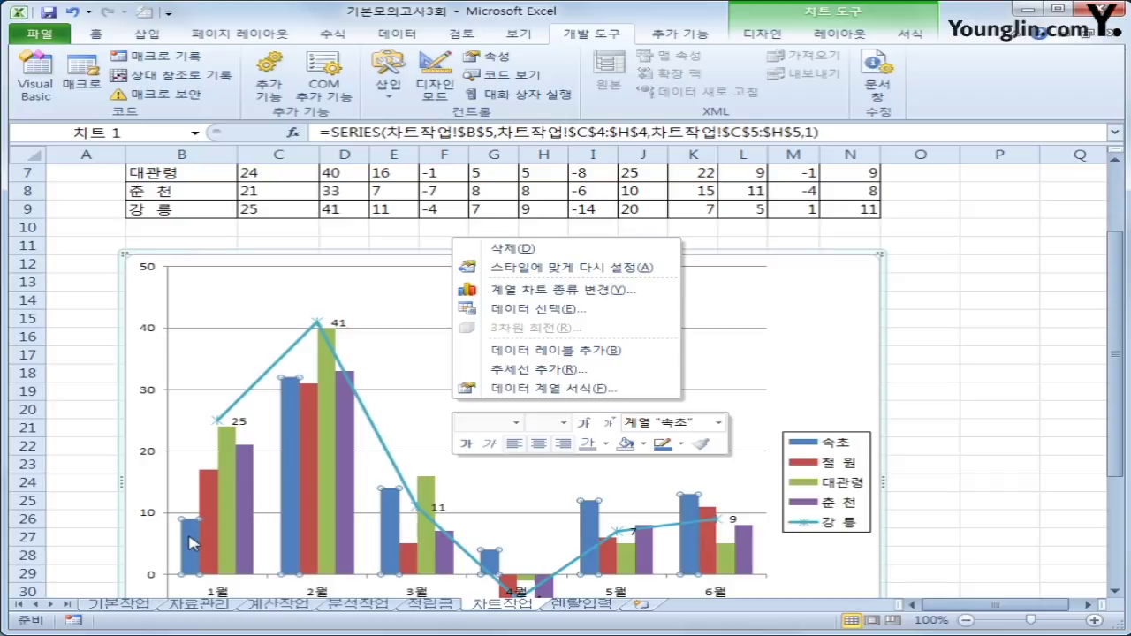
{"action": "left_click", "coordinate": [518, 390]}
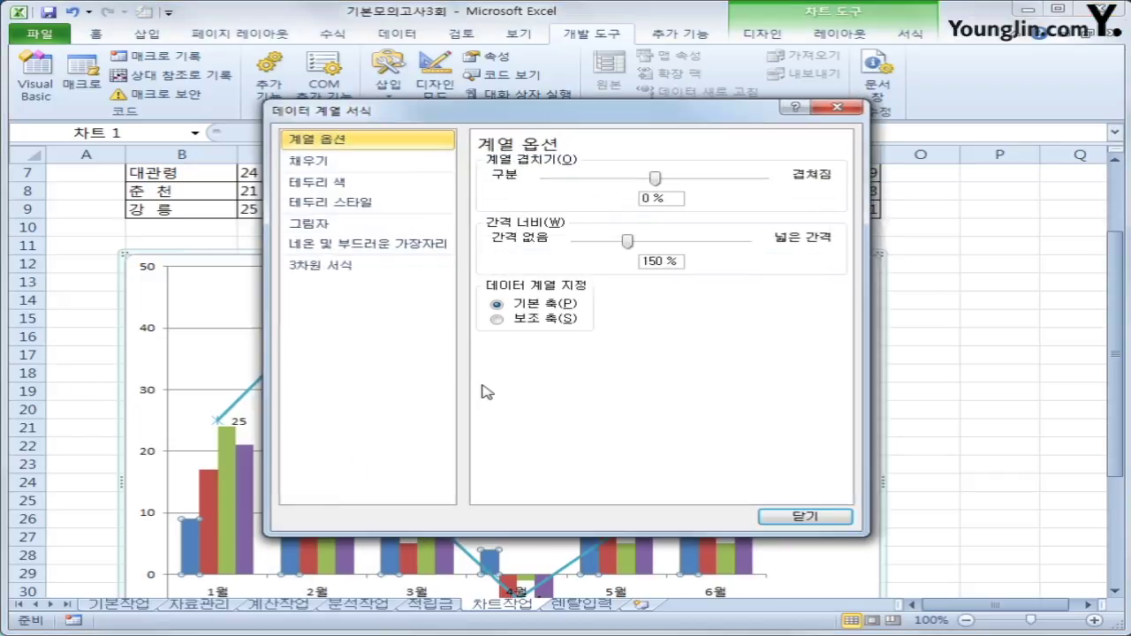
{"action": "left_click", "coordinate": [667, 200]}
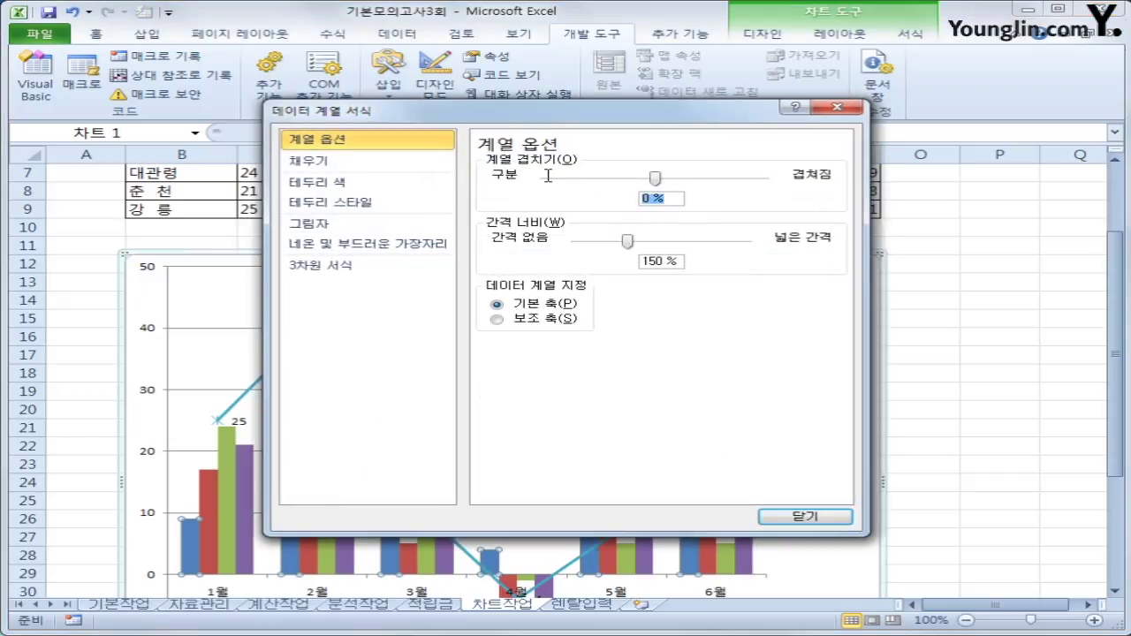
{"action": "type", "text": "50"}
{"action": "left_click", "coordinate": [799, 517]}
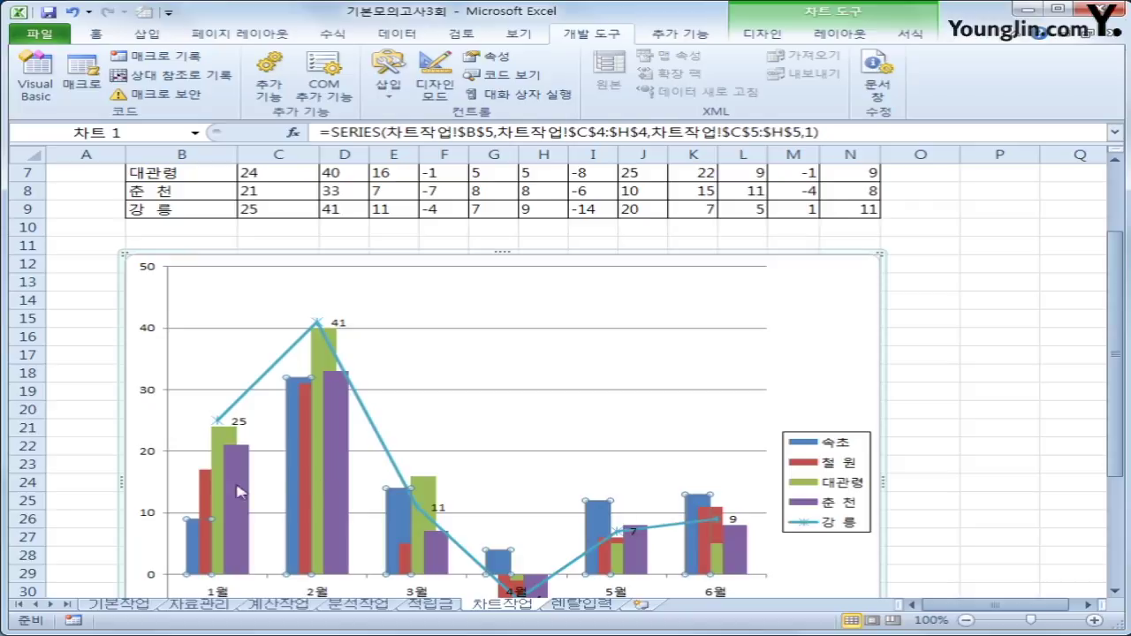
Fix the vertical axis at minimum -10, maximum 45, major unit 5.
{"action": "left_click", "coordinate": [148, 394]}
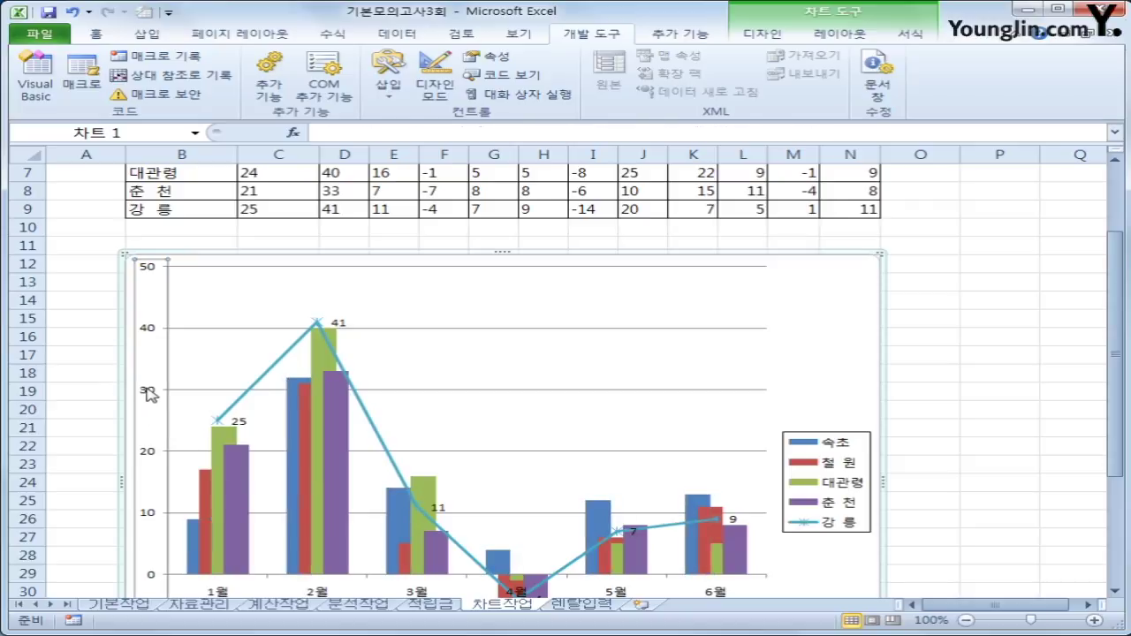
{"action": "right_click", "coordinate": [148, 394]}
{"action": "left_click", "coordinate": [319, 562]}
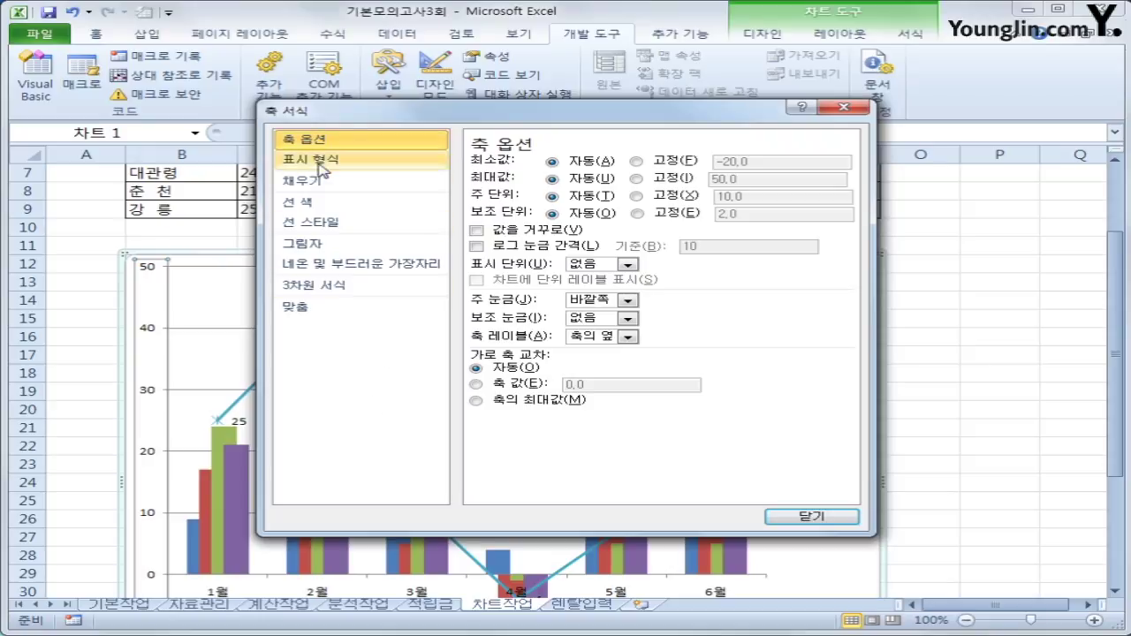
{"action": "left_click", "coordinate": [680, 163]}
{"action": "left_click_drag", "start_coordinate": [794, 161], "coordinate": [718, 157]}
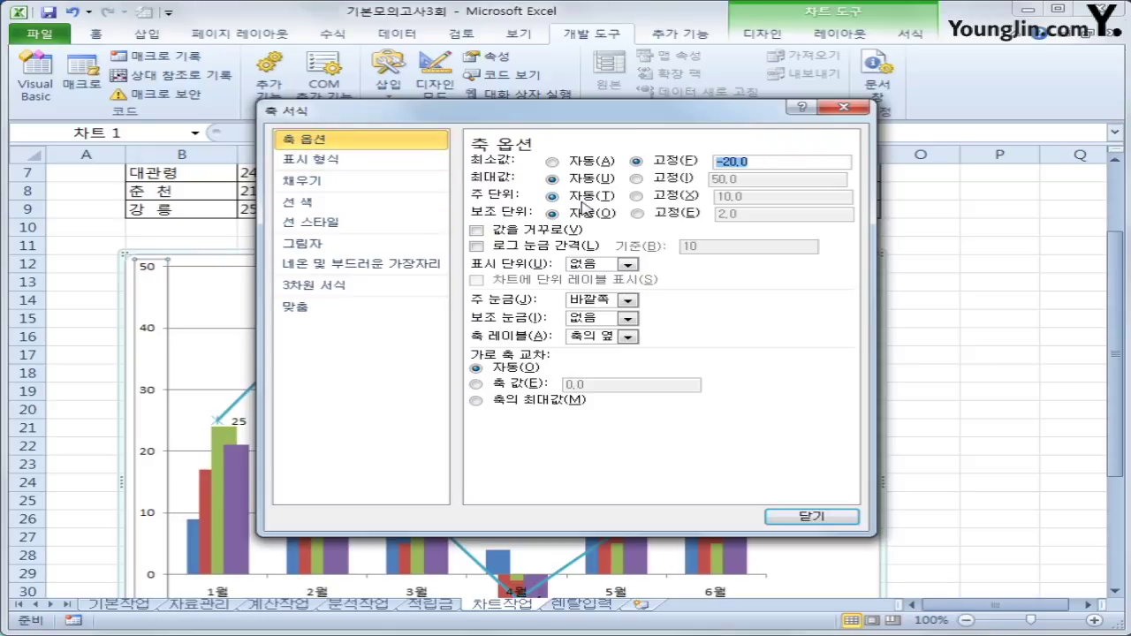
{"action": "type", "text": "-10"}
{"action": "left_click", "coordinate": [636, 178]}
{"action": "left_click_drag", "start_coordinate": [744, 180], "coordinate": [697, 181]}
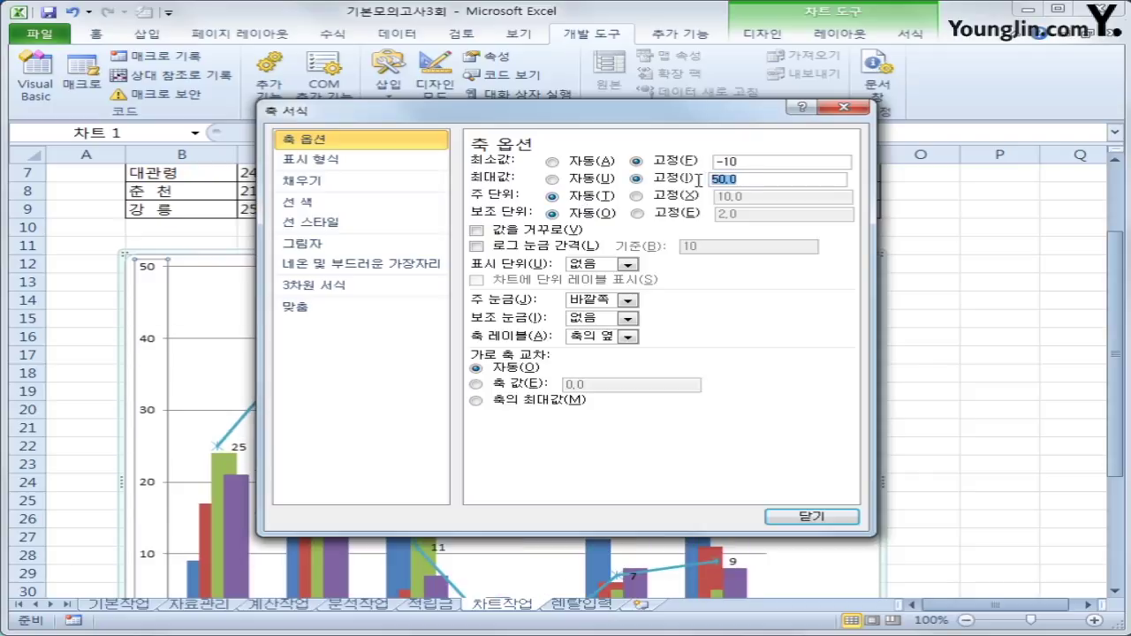
{"action": "type", "text": "45"}
{"action": "left_click", "coordinate": [663, 196]}
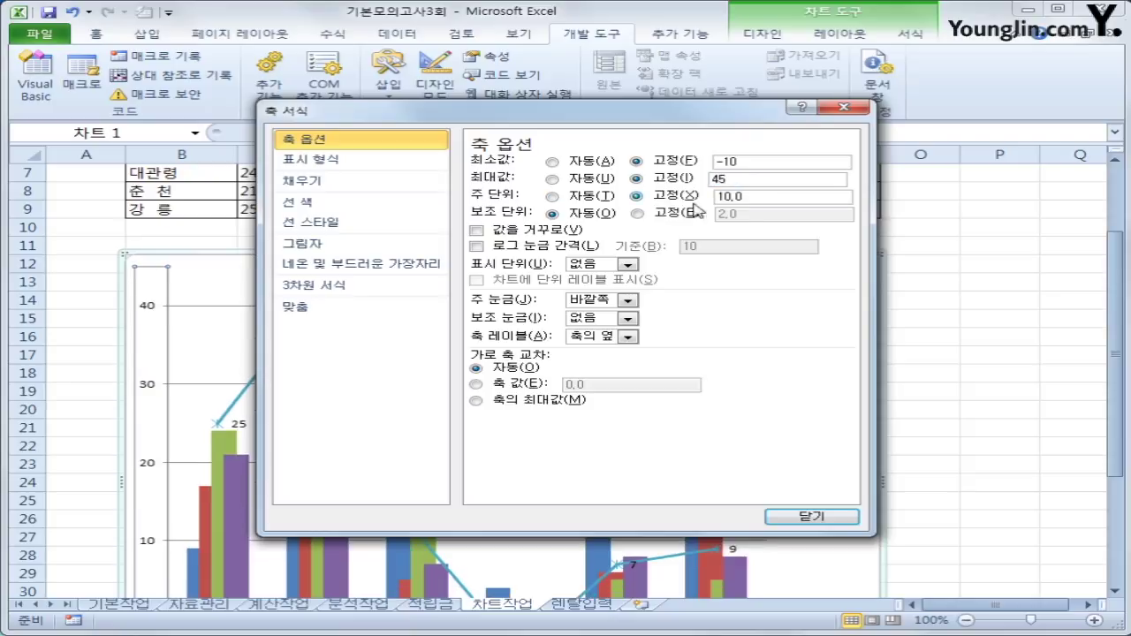
{"action": "type", "text": "5"}
{"action": "left_click", "coordinate": [813, 519]}
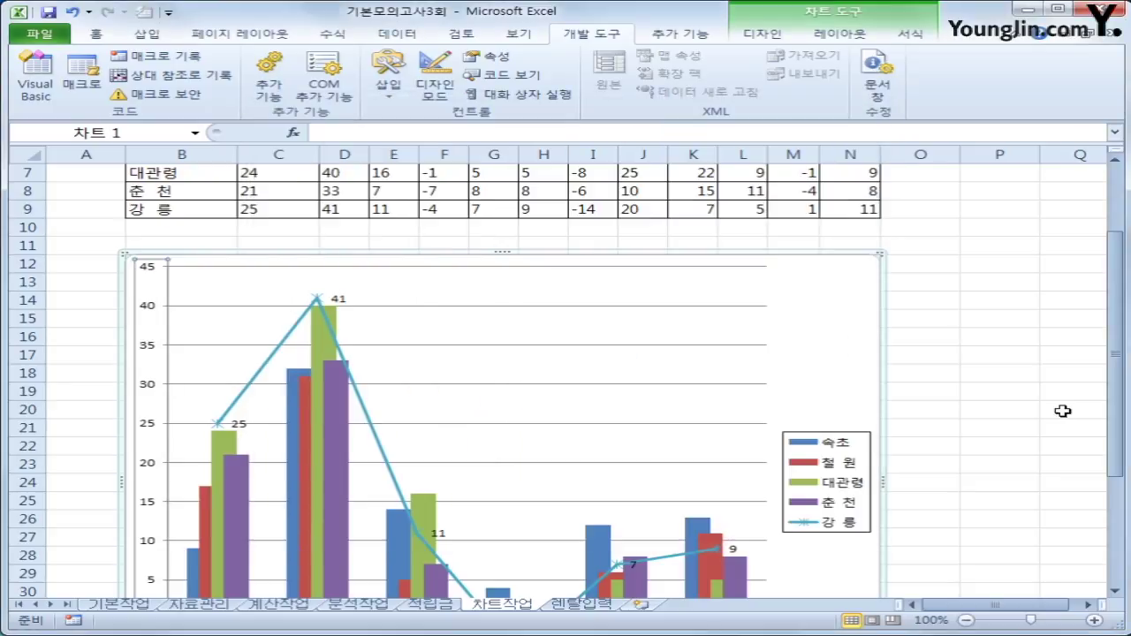
Apply the first Outer shadow preset to the chart area.
{"action": "scroll", "coordinate": [989, 425], "scroll_direction": "down", "scroll_amount": 2}
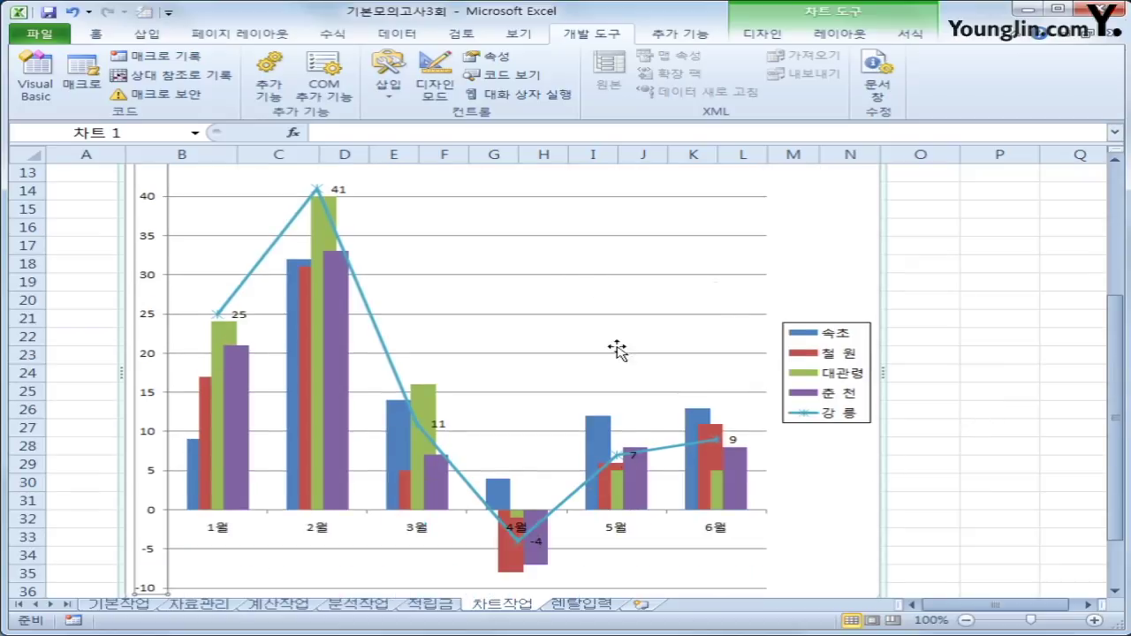
{"action": "key", "text": "shift+F10"}
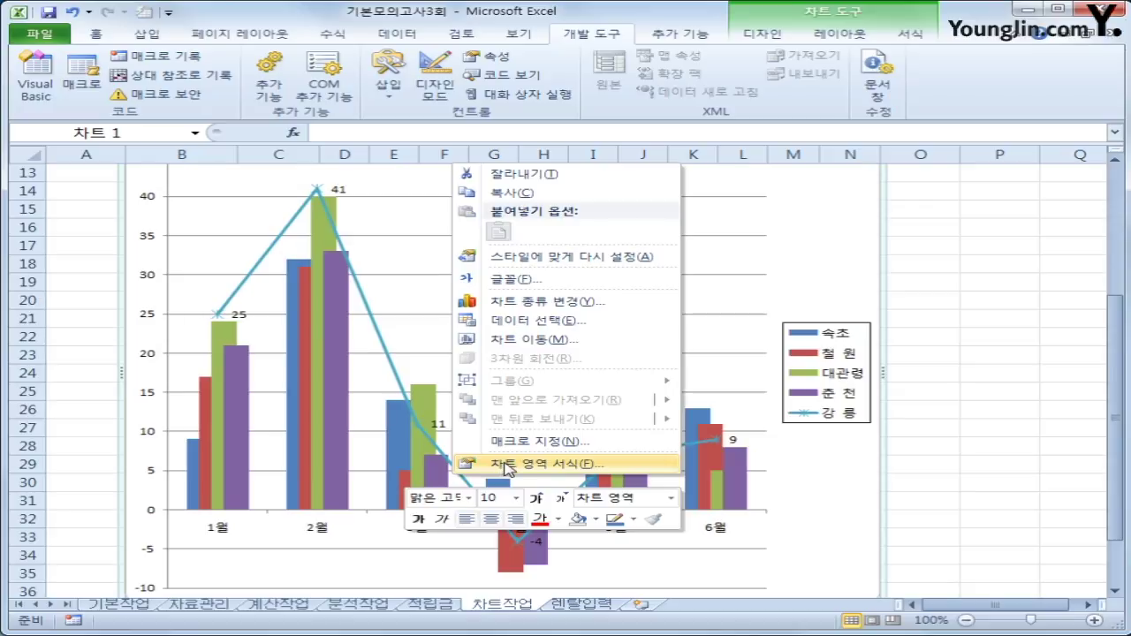
{"action": "left_click", "coordinate": [508, 465]}
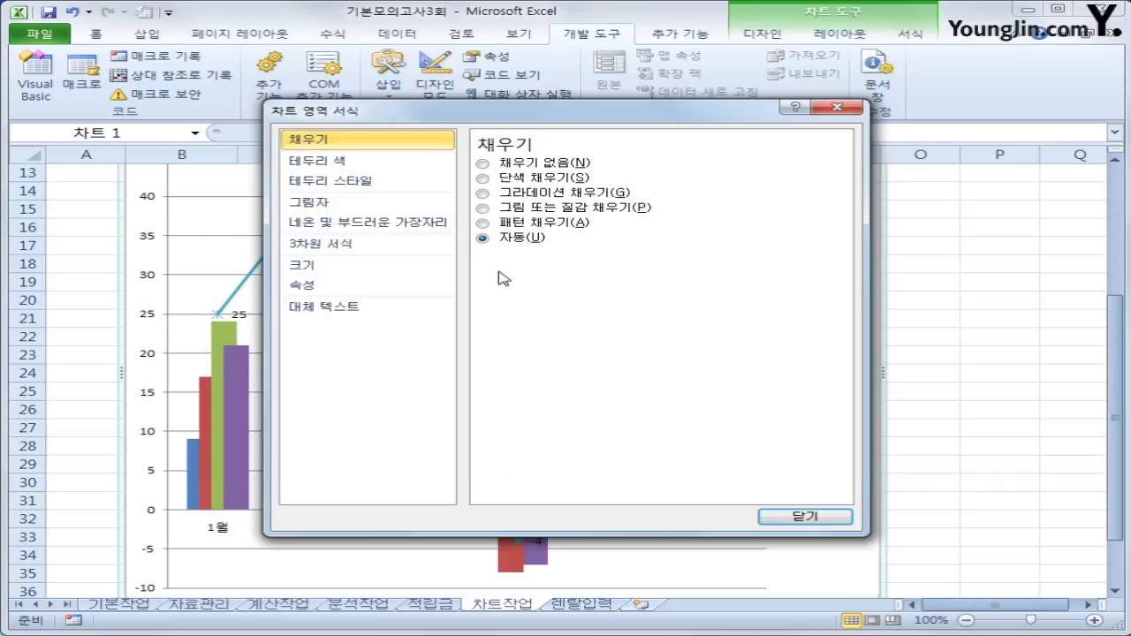
{"action": "left_click", "coordinate": [405, 191]}
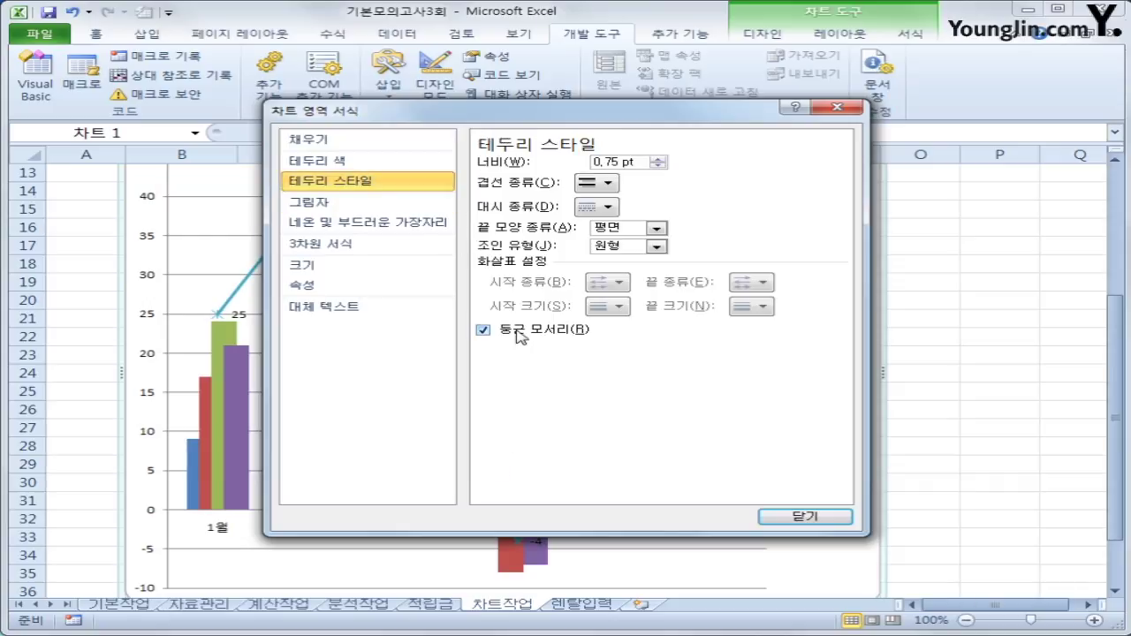
{"action": "left_click", "coordinate": [372, 208]}
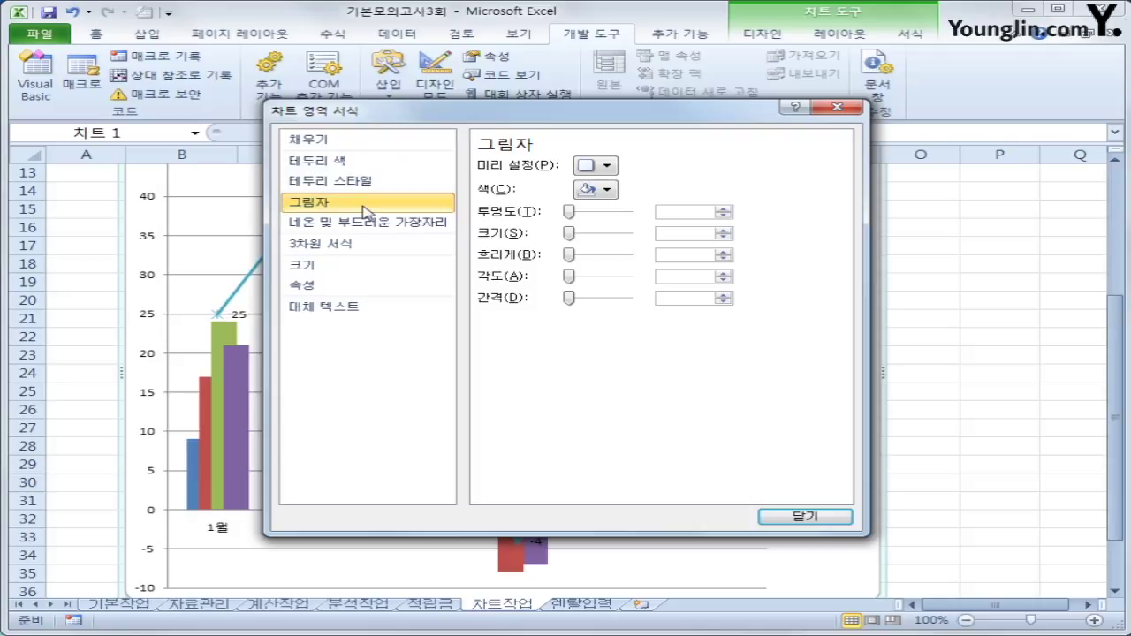
{"action": "left_click", "coordinate": [600, 168]}
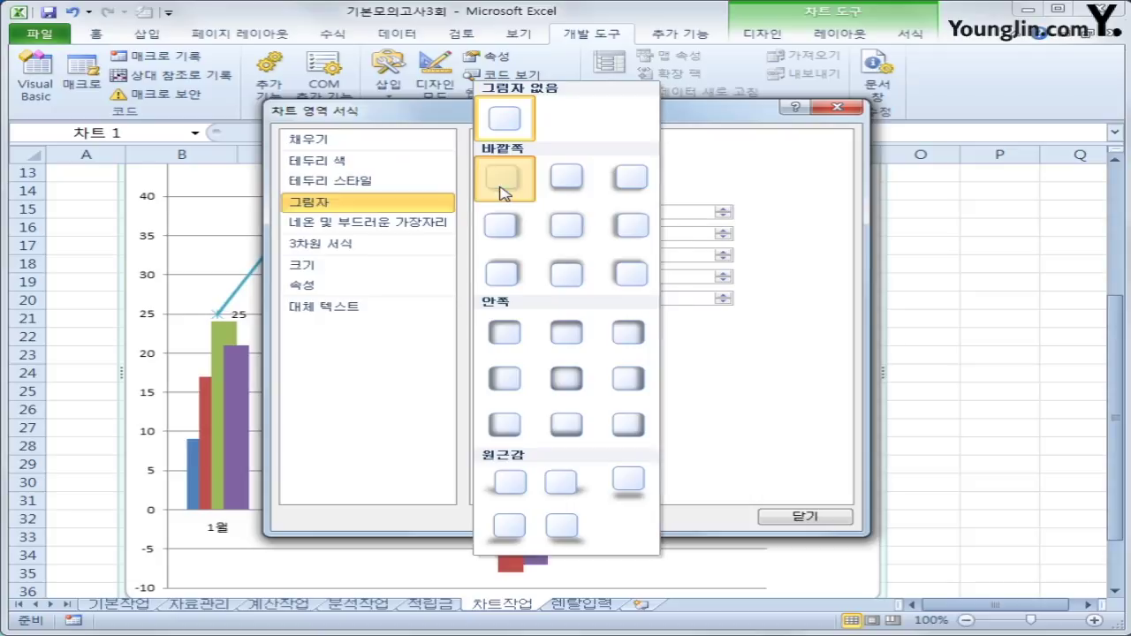
{"action": "left_click", "coordinate": [503, 180]}
{"action": "left_click", "coordinate": [811, 521]}
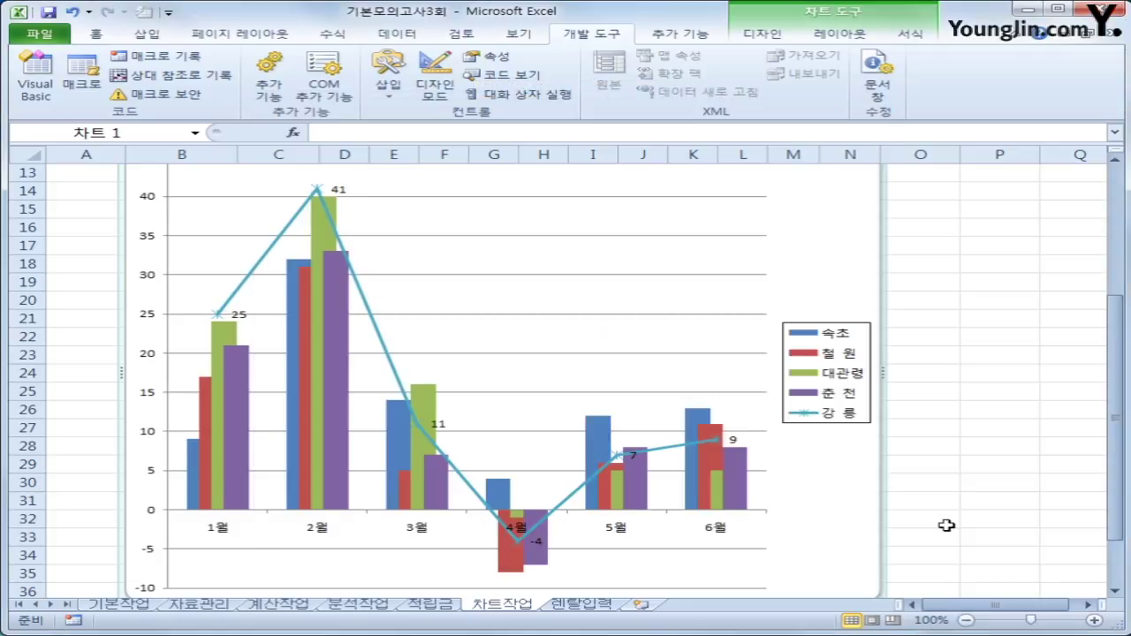
{"action": "left_click", "coordinate": [965, 533]}
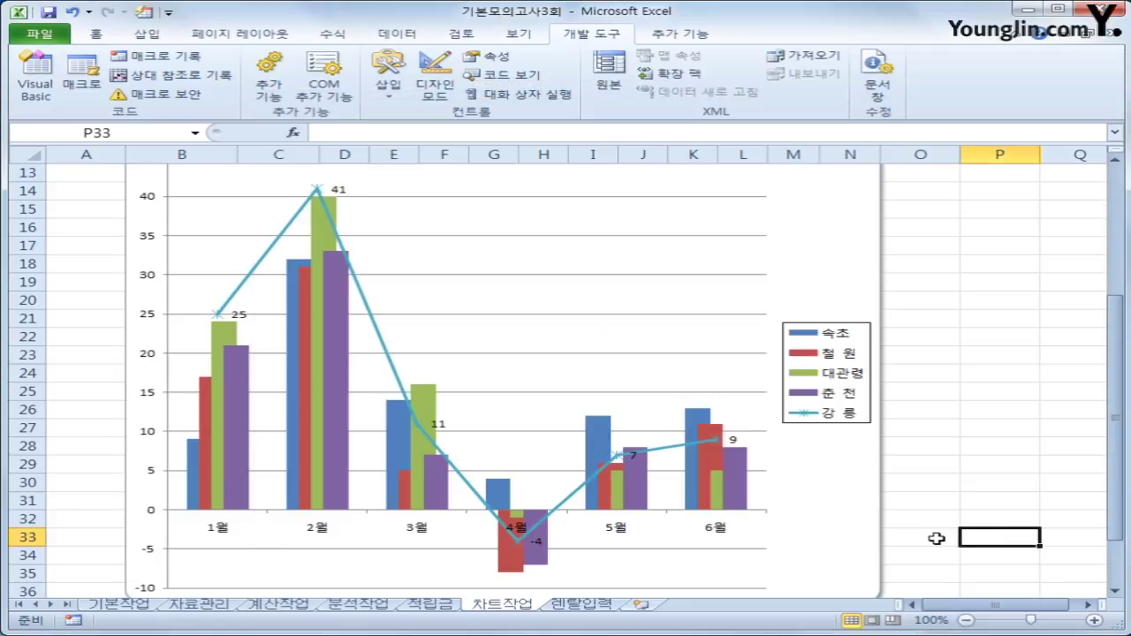
{"action": "scroll", "coordinate": [935, 538], "scroll_direction": "down", "scroll_amount": 1}
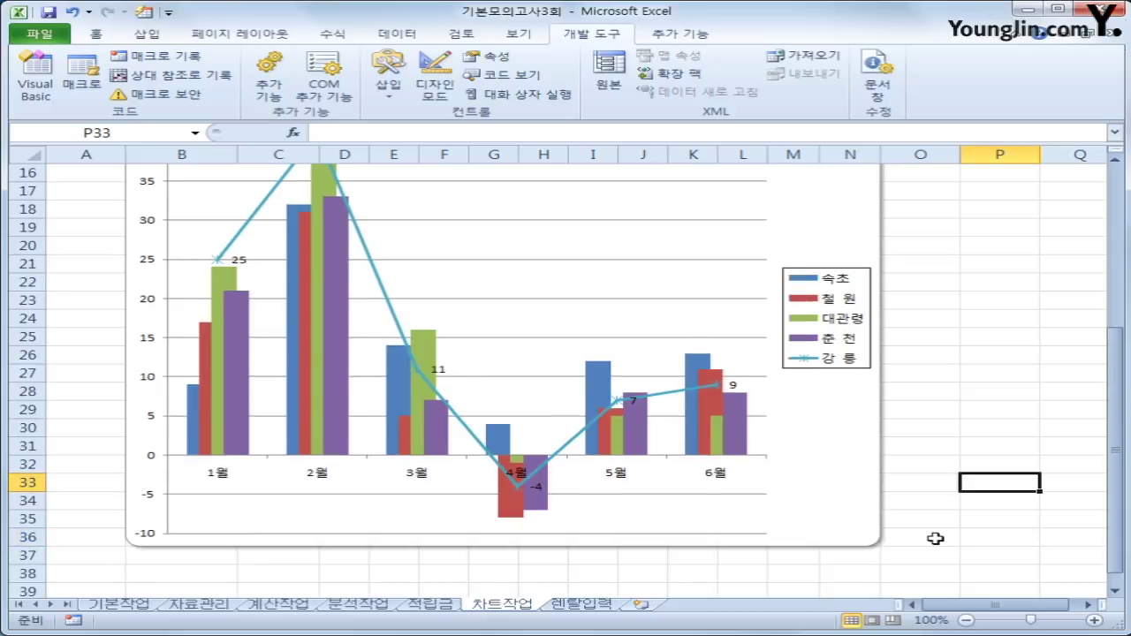
{"action": "scroll", "coordinate": [935, 538], "scroll_direction": "up", "scroll_amount": 2}
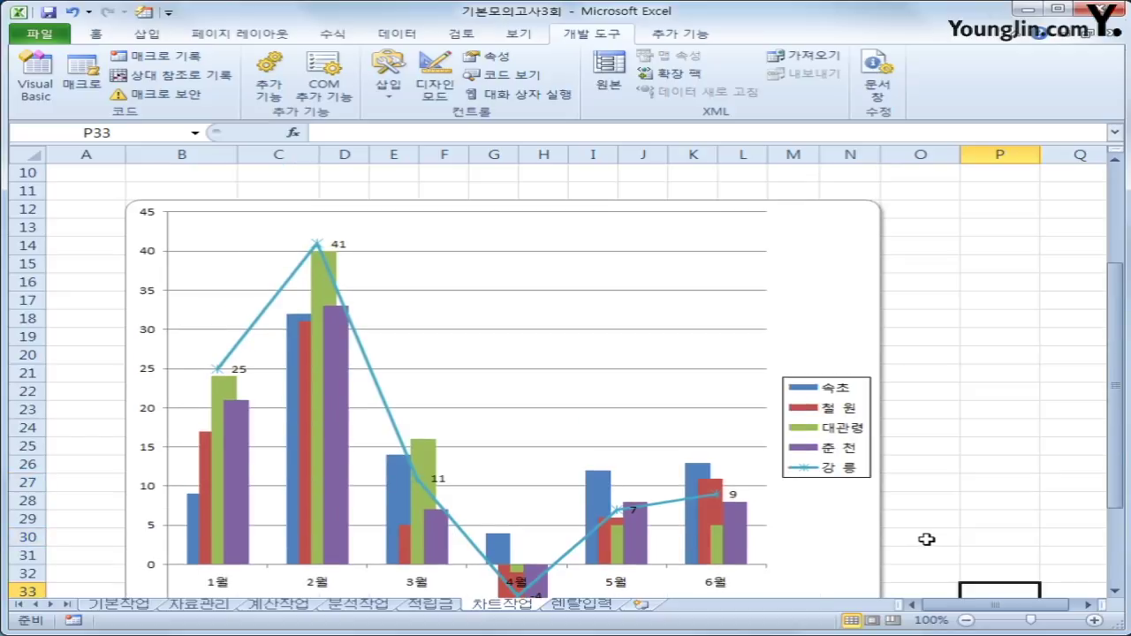
On the 렌탈입력 sheet, turn on Design Mode and open the 렌탈입력 button's click code.
{"action": "left_click", "coordinate": [572, 606]}
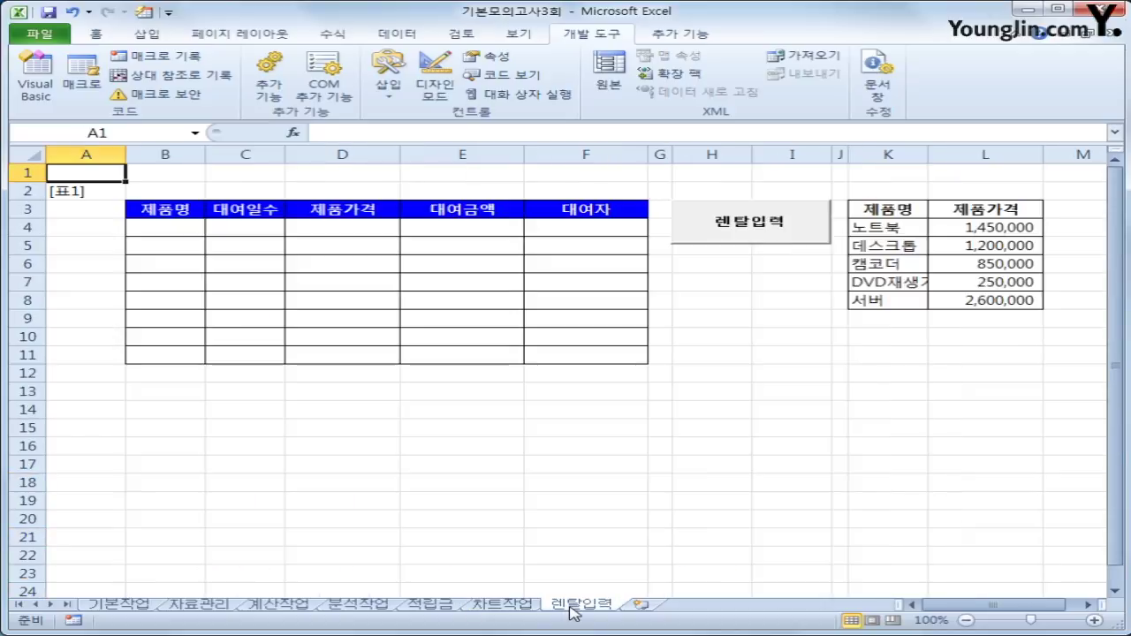
{"action": "left_click", "coordinate": [762, 430]}
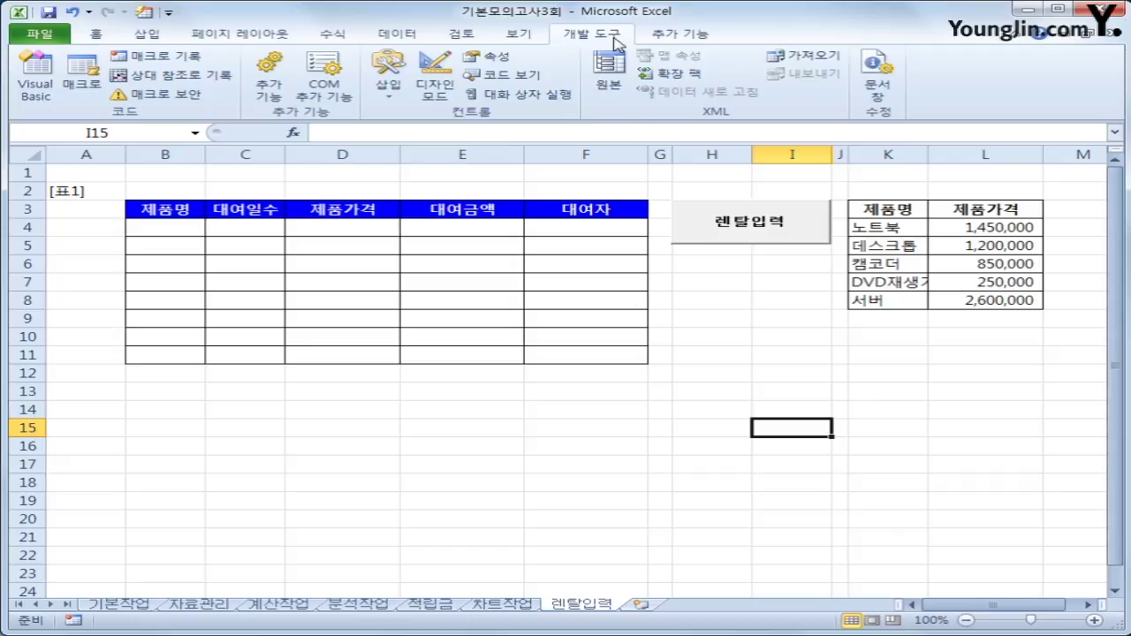
{"action": "left_click", "coordinate": [427, 89]}
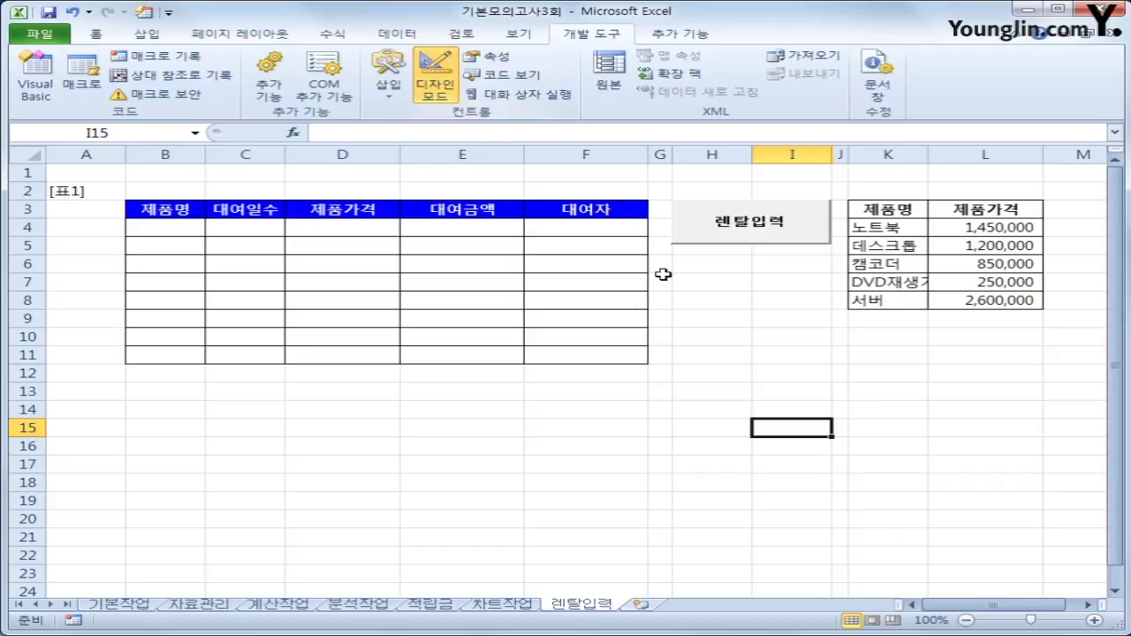
{"action": "left_click", "coordinate": [729, 239]}
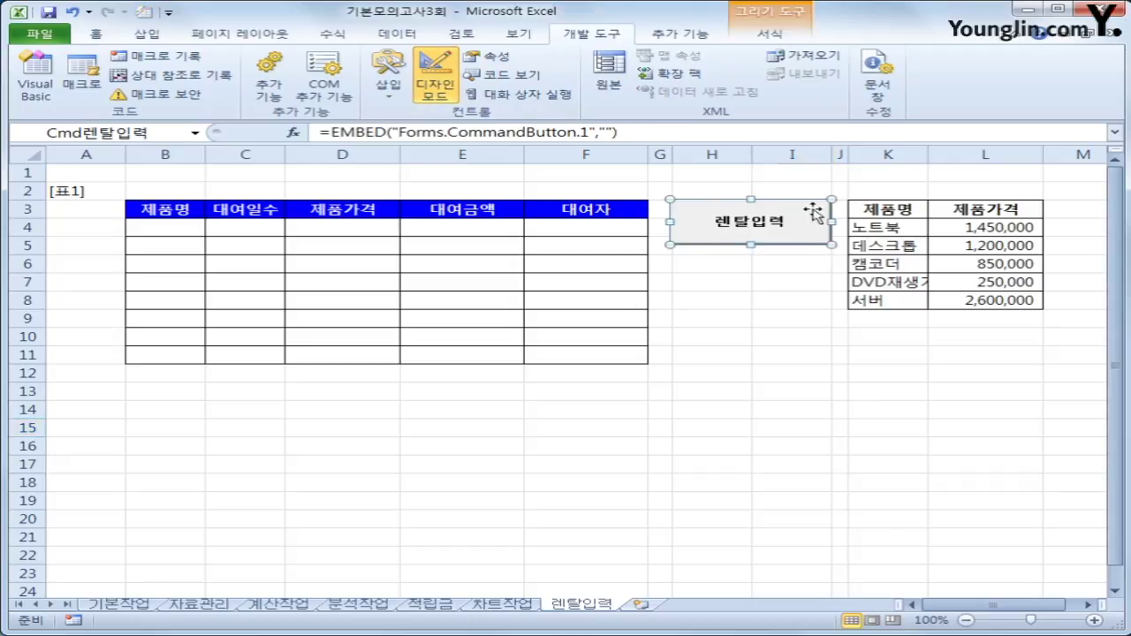
{"action": "double_click", "coordinate": [758, 232]}
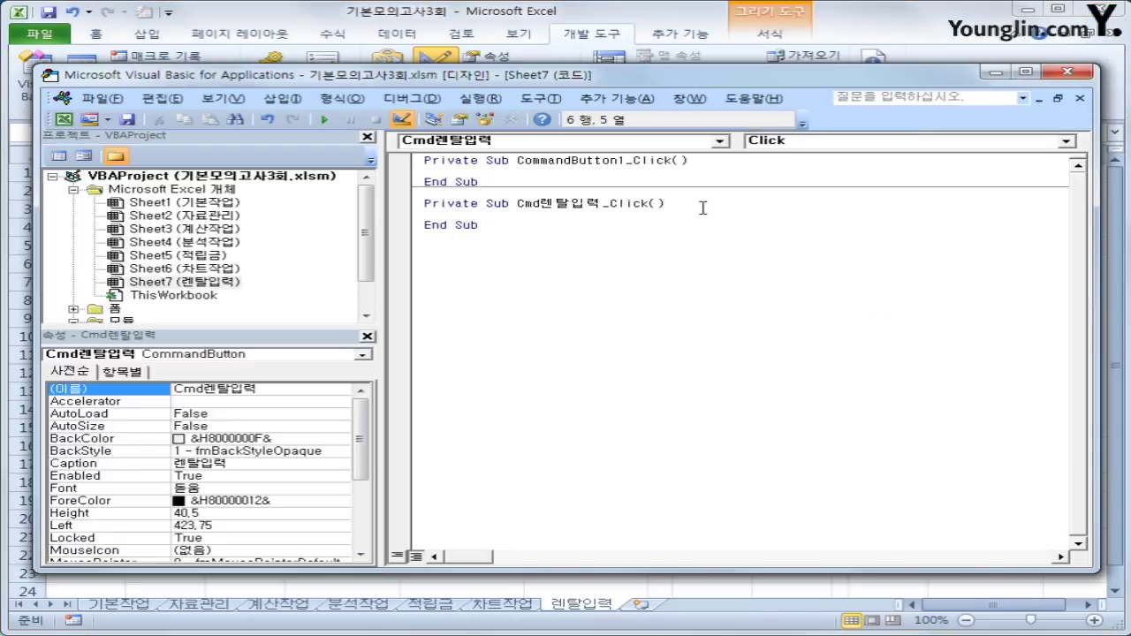
Write 렌탈입력화면.Show in Cmd렌탈입력_Click, then select the 렌탈입력화면 form in the project tree.
{"action": "type", "text": "렌탈입력"}
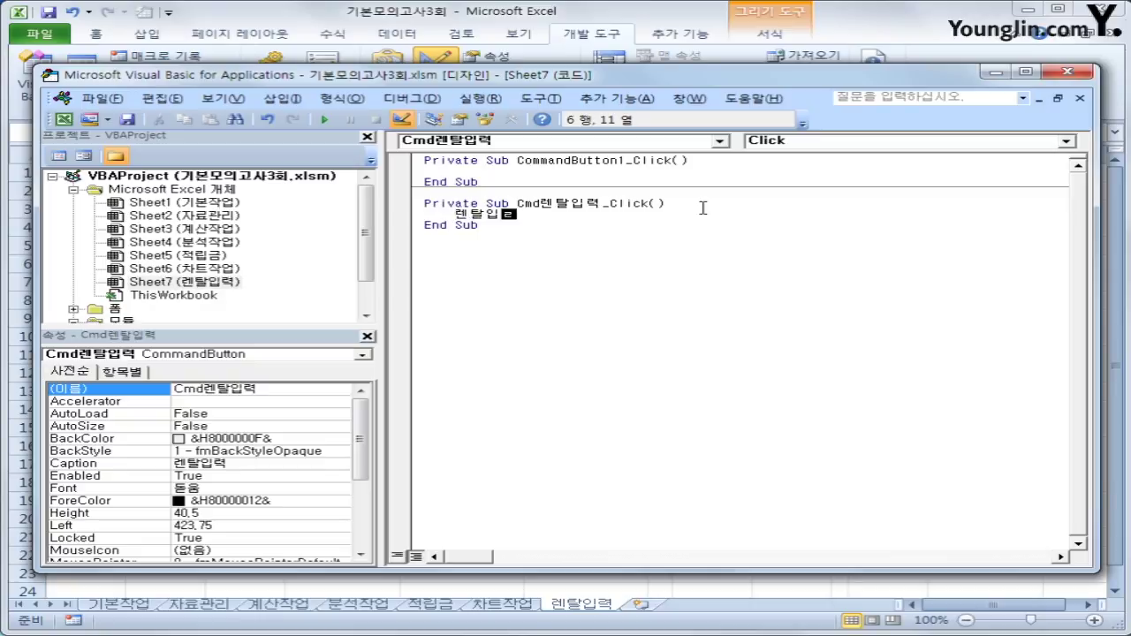
{"action": "type", "text": "화면.sh"}
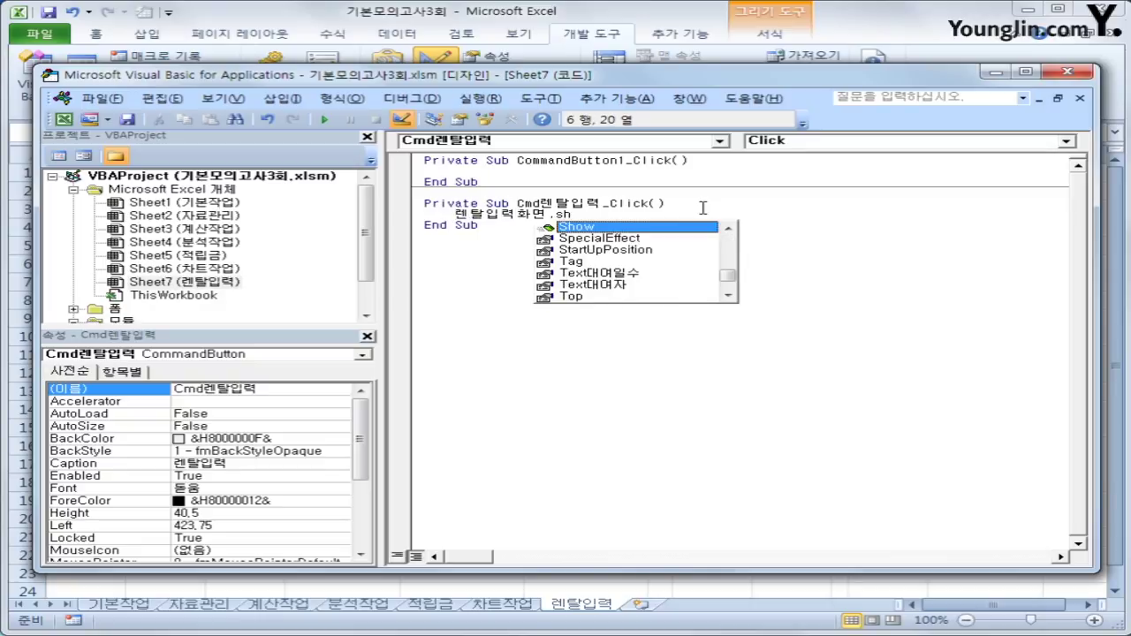
{"action": "key", "text": "Tab"}
{"action": "key", "text": "Down"}
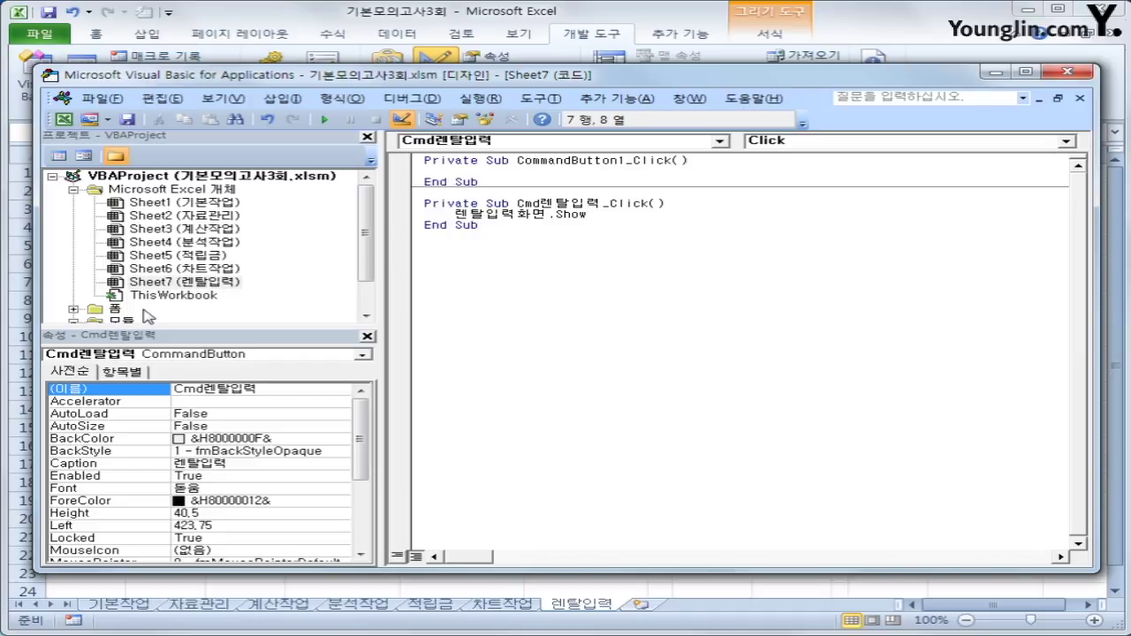
{"action": "double_click", "coordinate": [121, 311]}
{"action": "left_click", "coordinate": [147, 310]}
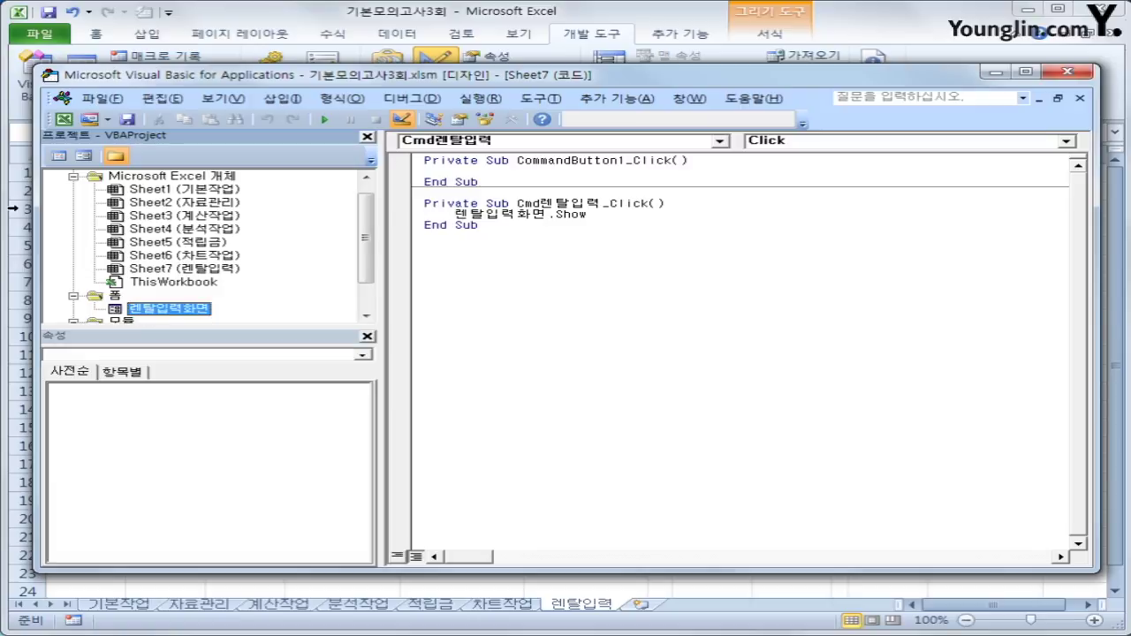
Create the form's UserForm_Initialize procedure with Cmb제품명.RowSource = "K4:K8".
{"action": "left_click", "coordinate": [59, 156]}
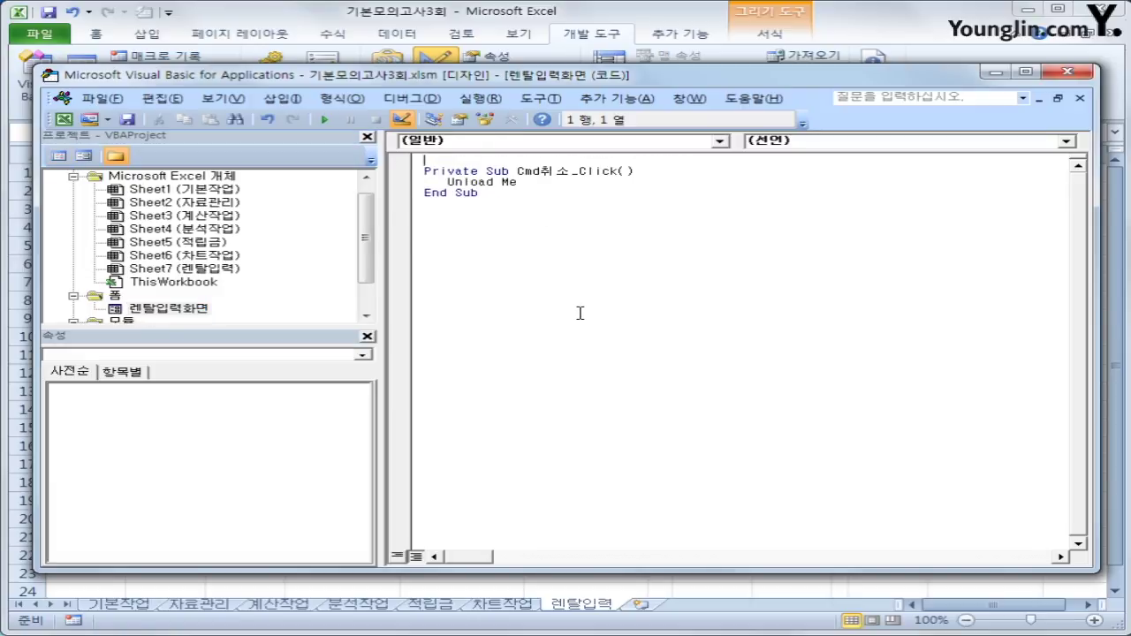
{"action": "left_click", "coordinate": [620, 141]}
{"action": "left_click", "coordinate": [557, 245]}
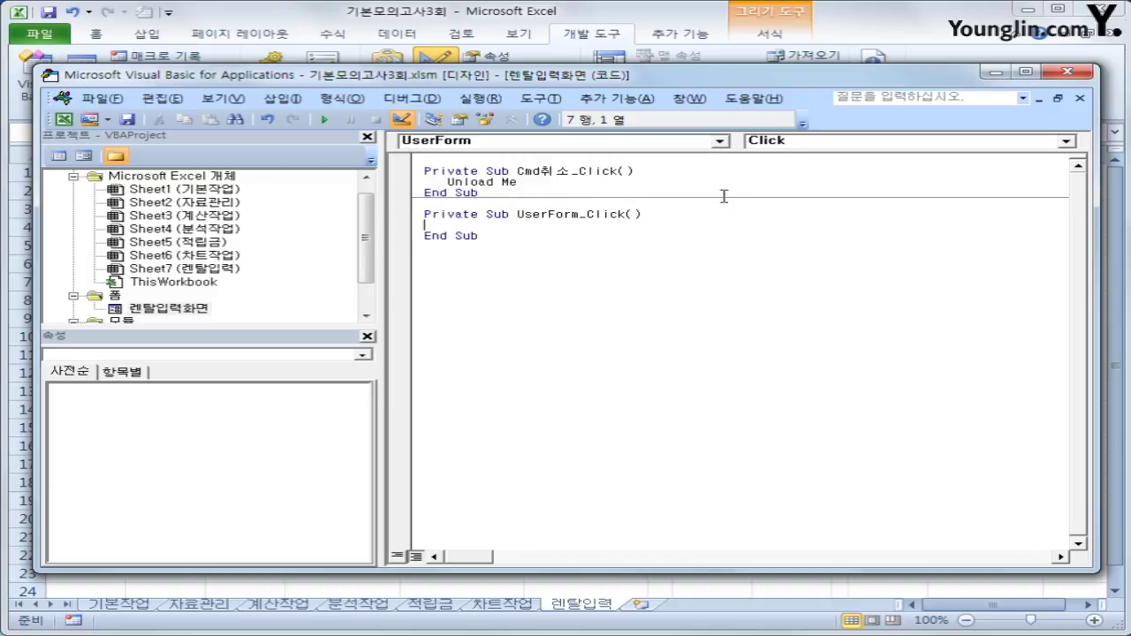
{"action": "left_click", "coordinate": [821, 143]}
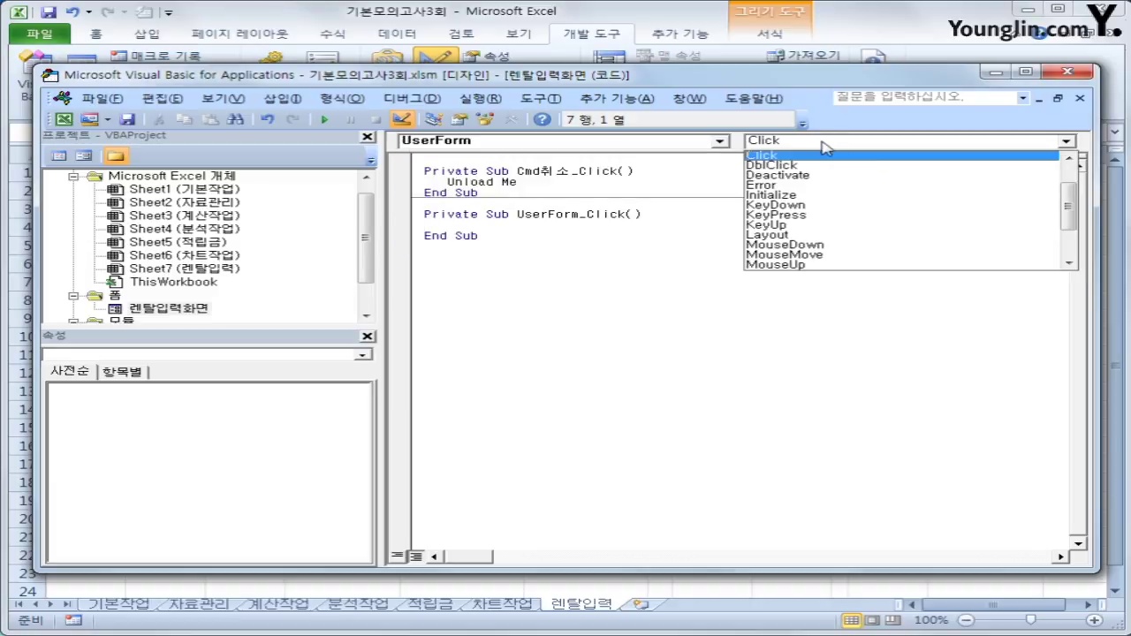
{"action": "left_click", "coordinate": [811, 196]}
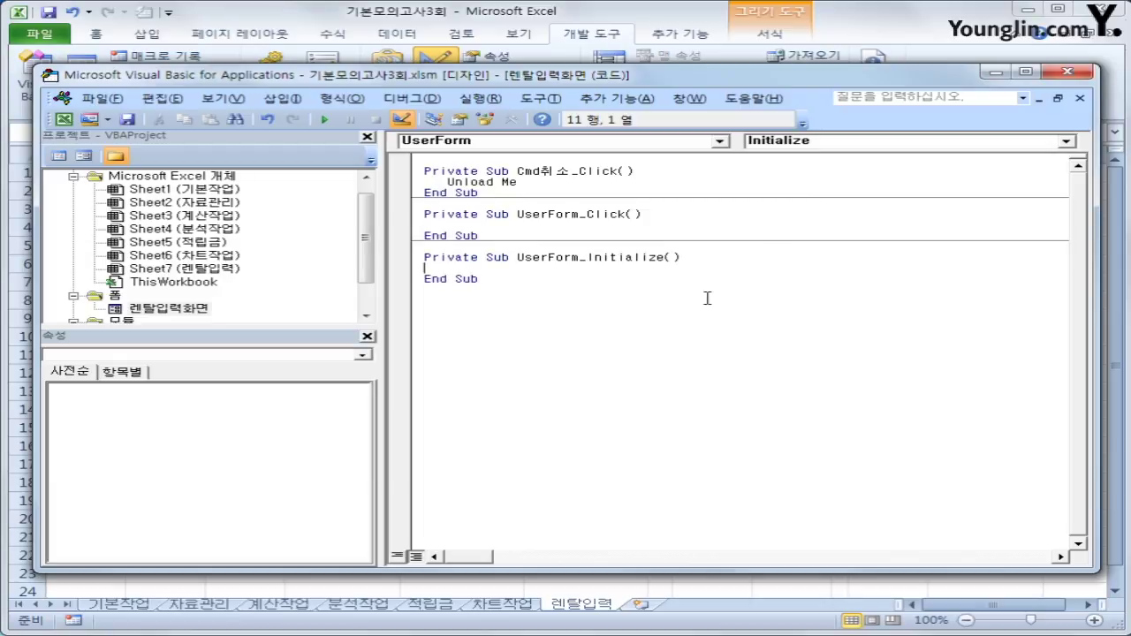
{"action": "key", "text": "Tab"}
{"action": "type", "text": "cmbㅈ품명.ro"}
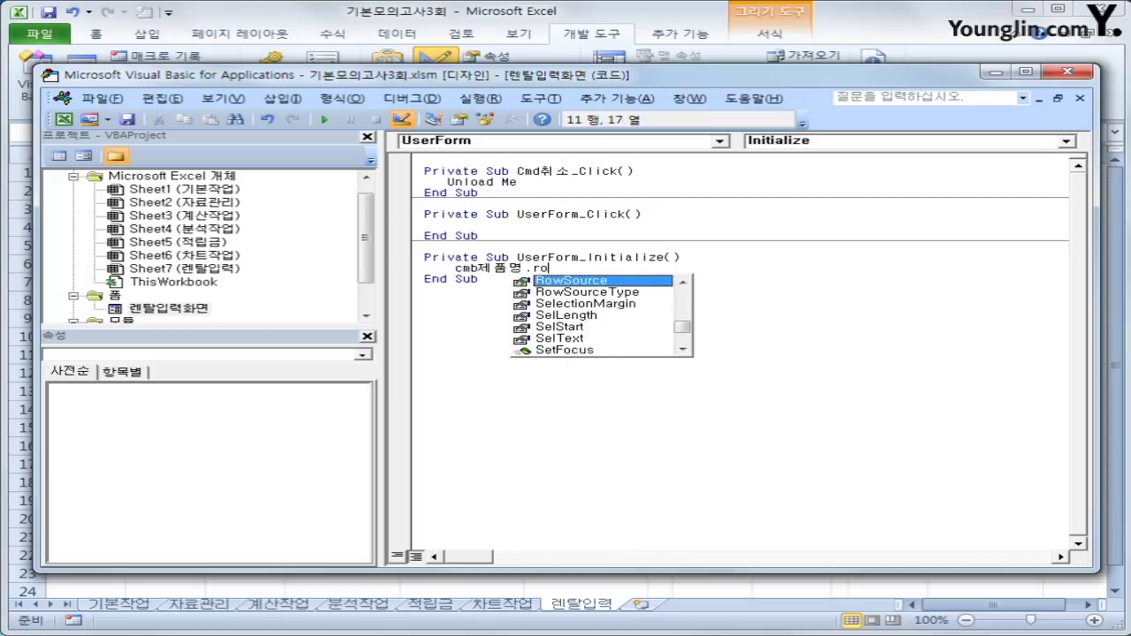
{"action": "key", "text": "Tab"}
{"action": "type", "text": "= "}
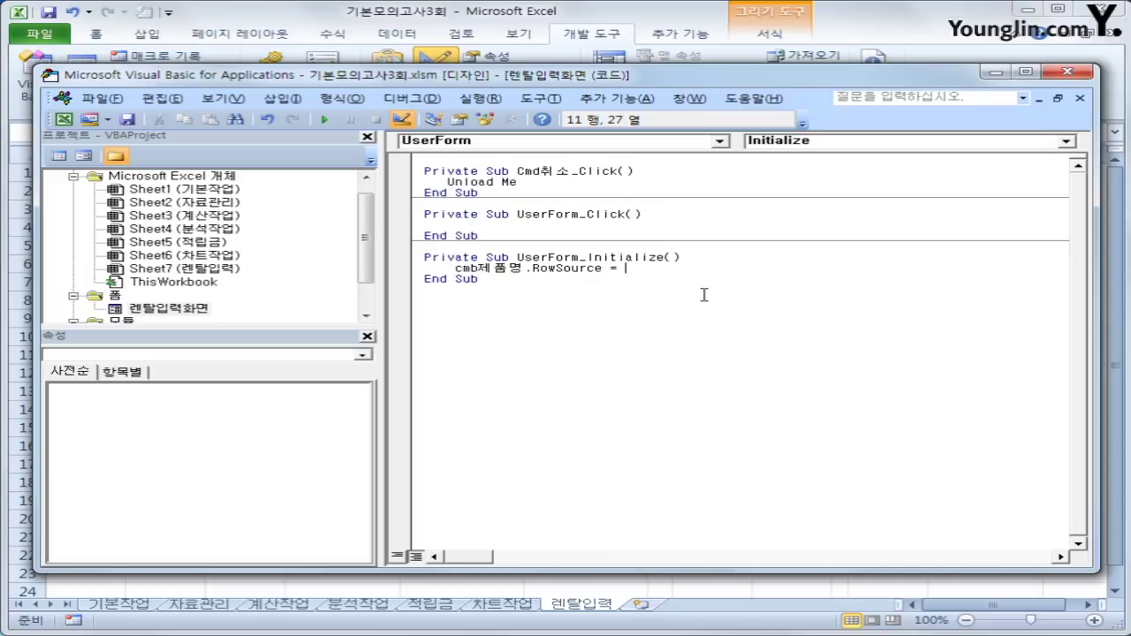
{"action": "type", "text": "\"K4:K8\""}
{"action": "key", "text": "Down"}
{"action": "key", "text": "Return"}
Return to the 렌탈입력 sheet with Design Mode turned off.
{"action": "left_click", "coordinate": [1064, 73]}
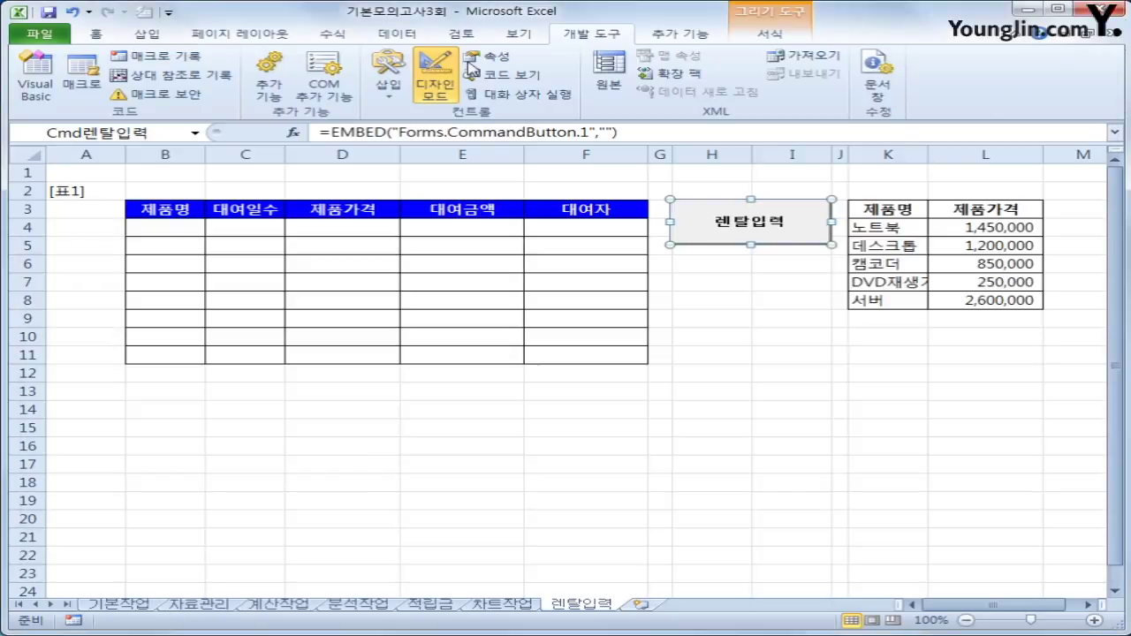
{"action": "left_click", "coordinate": [435, 75]}
{"action": "left_click", "coordinate": [752, 427]}
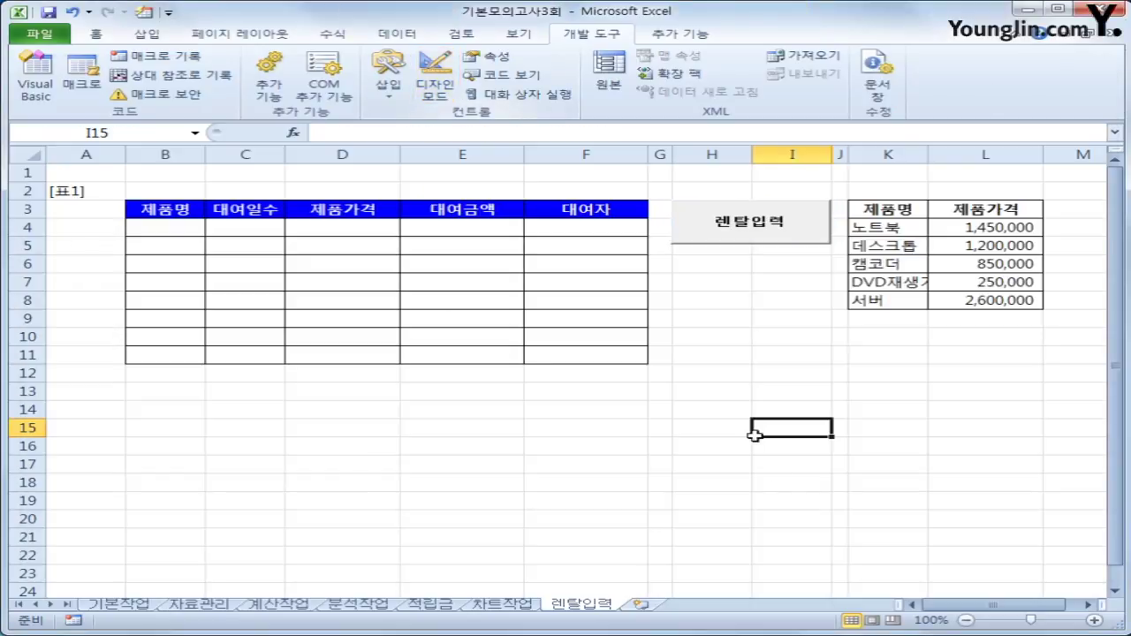
Launch the rental form from the 렌탈입력 button and pick 데스크톱 as the product.
{"action": "left_click", "coordinate": [778, 233]}
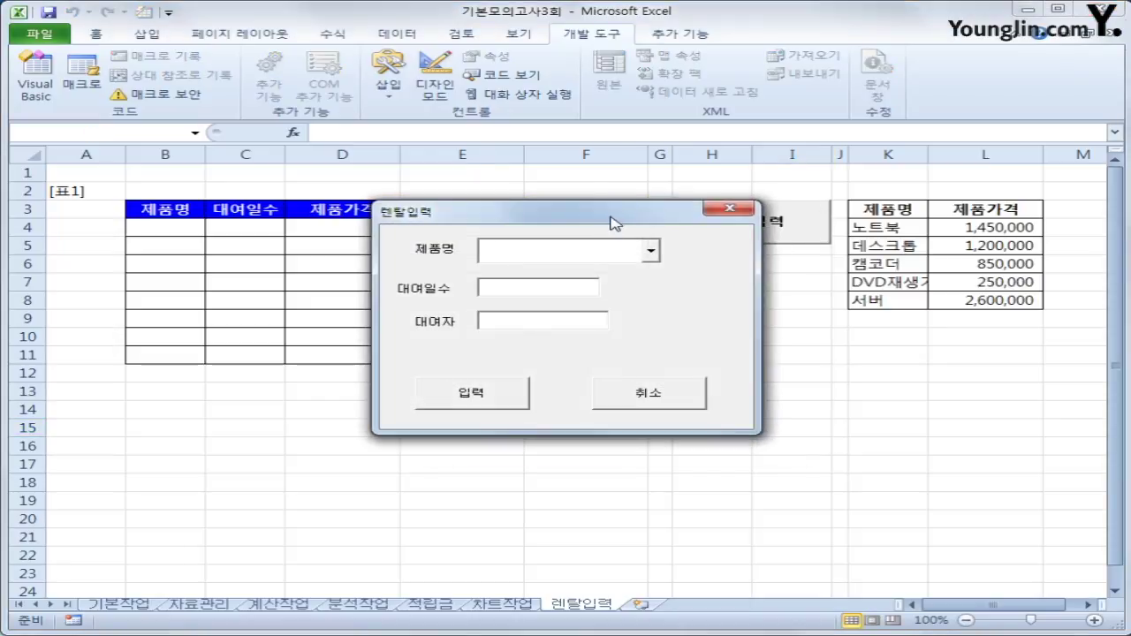
{"action": "left_click_drag", "start_coordinate": [613, 214], "coordinate": [766, 280]}
{"action": "left_click", "coordinate": [799, 318]}
{"action": "left_click", "coordinate": [790, 347]}
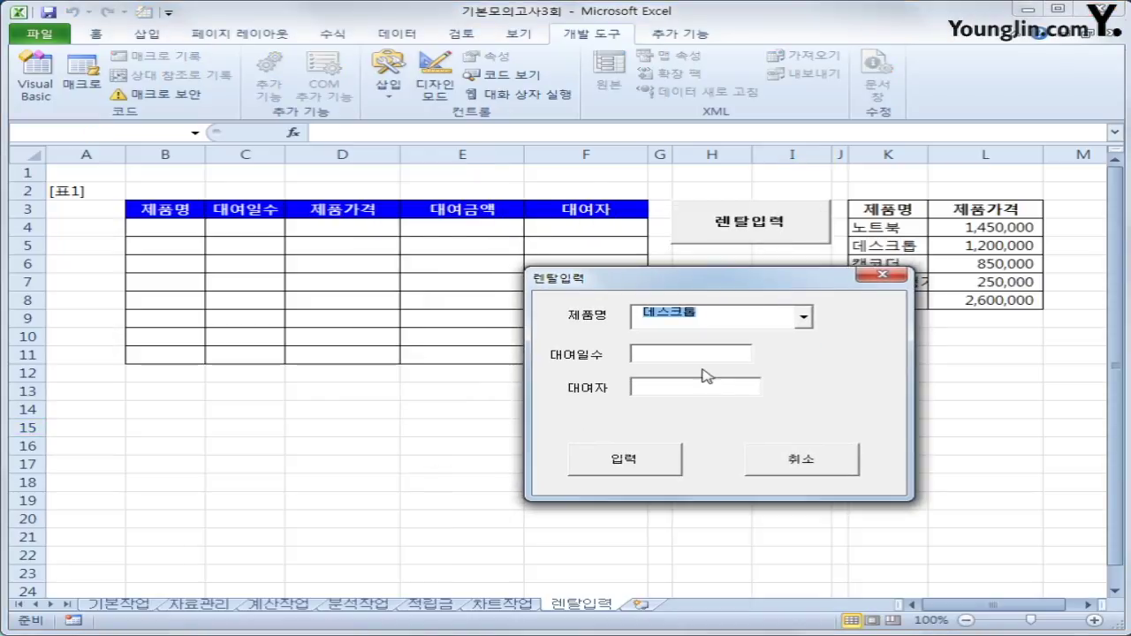
{"action": "left_click", "coordinate": [688, 356]}
{"action": "left_click", "coordinate": [689, 390]}
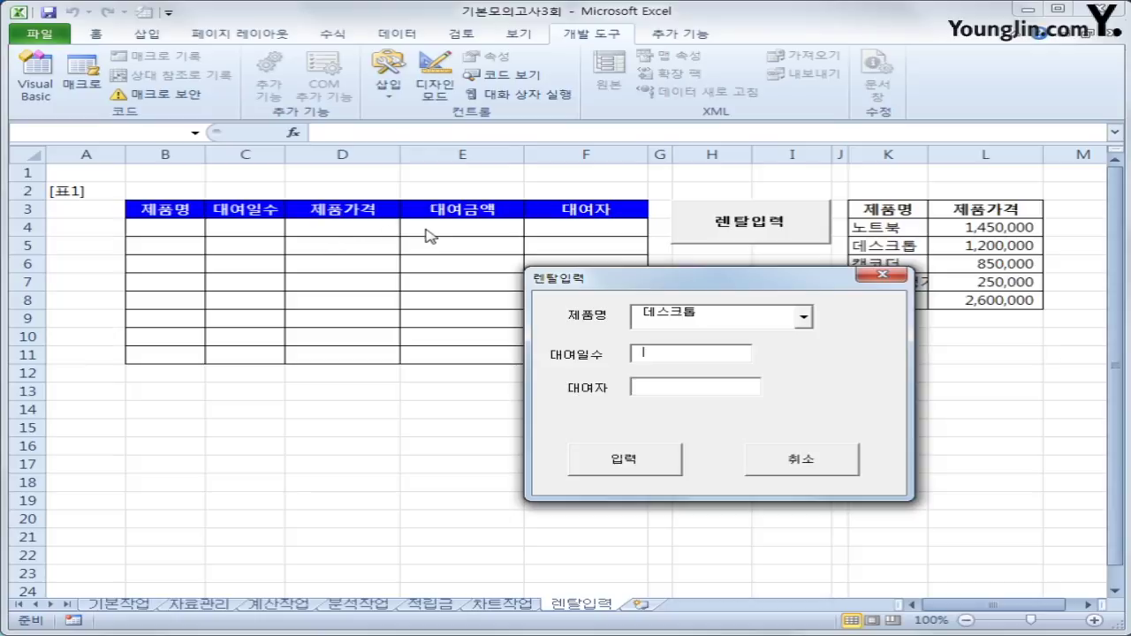
{"action": "left_click", "coordinate": [667, 390]}
Close the rental form with 취소 and click back on the worksheet.
{"action": "key", "text": "ctrl+2"}
{"action": "mouse_move", "coordinate": [181, 183]}
{"action": "left_mouse_down"}
{"action": "mouse_move", "coordinate": [121, 207]}
{"action": "mouse_move", "coordinate": [162, 222]}
{"action": "mouse_move", "coordinate": [176, 187]}
{"action": "left_mouse_up"}
{"action": "mouse_move", "coordinate": [53, 189]}
{"action": "left_mouse_down"}
{"action": "mouse_move", "coordinate": [70, 212]}
{"action": "mouse_move", "coordinate": [94, 198]}
{"action": "mouse_move", "coordinate": [54, 181]}
{"action": "mouse_move", "coordinate": [49, 203]}
{"action": "mouse_move", "coordinate": [35, 185]}
{"action": "mouse_move", "coordinate": [26, 207]}
{"action": "mouse_move", "coordinate": [89, 220]}
{"action": "mouse_move", "coordinate": [39, 219]}
{"action": "mouse_move", "coordinate": [18, 196]}
{"action": "mouse_move", "coordinate": [110, 184]}
{"action": "mouse_move", "coordinate": [67, 224]}
{"action": "left_mouse_up"}
{"action": "mouse_move", "coordinate": [70, 168]}
{"action": "left_mouse_down"}
{"action": "mouse_move", "coordinate": [97, 146]}
{"action": "mouse_move", "coordinate": [121, 164]}
{"action": "mouse_move", "coordinate": [78, 159]}
{"action": "left_mouse_up"}
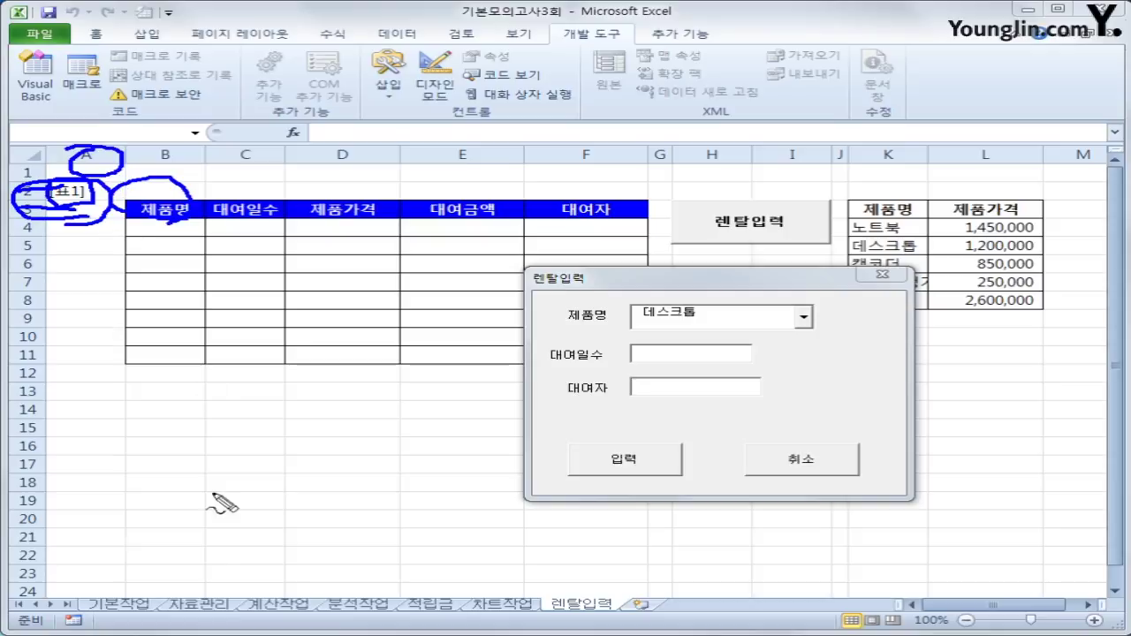
{"action": "key", "text": "Escape"}
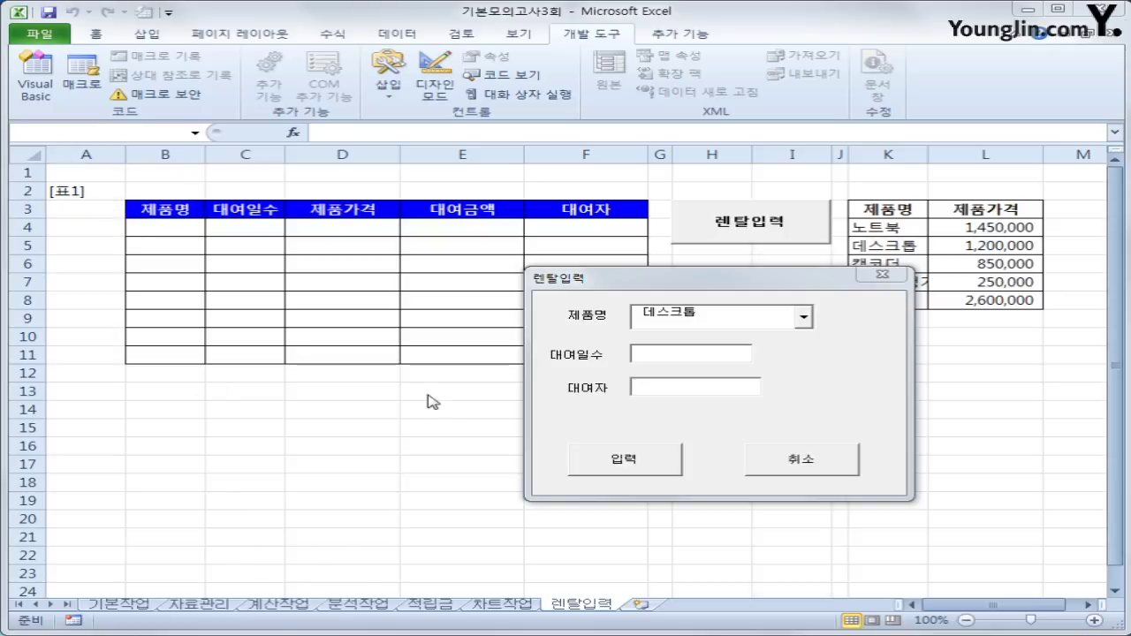
{"action": "left_click", "coordinate": [800, 469]}
{"action": "left_click", "coordinate": [303, 424]}
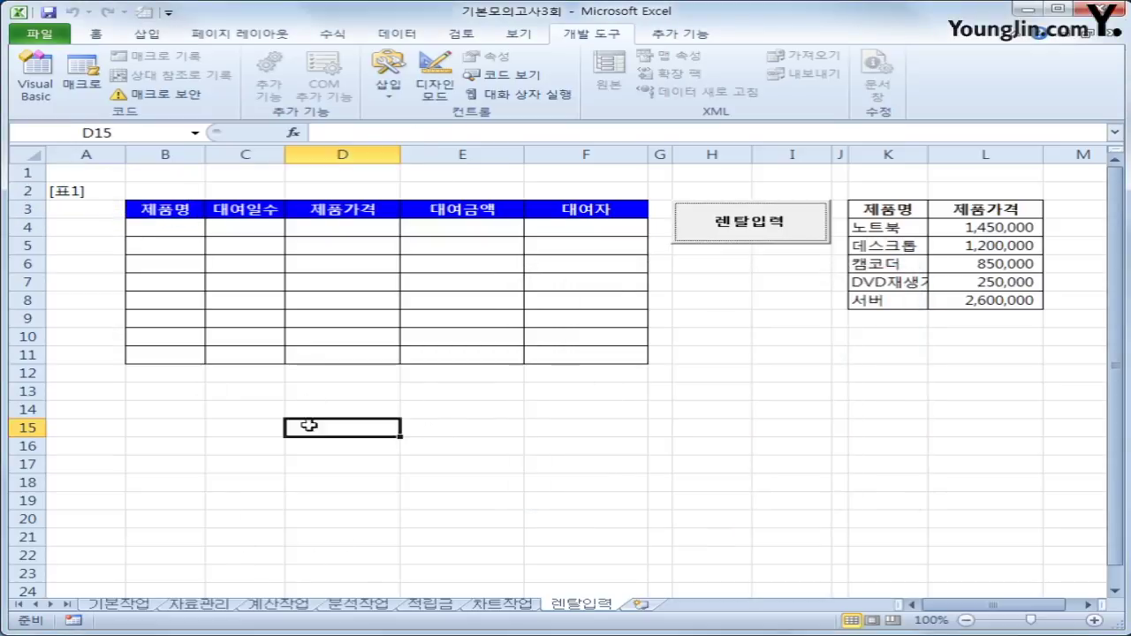
Start Cmd입력_Click with i = Range("B3").CurrentRegion.Rows.Count + 2.
{"action": "left_click", "coordinate": [35, 82]}
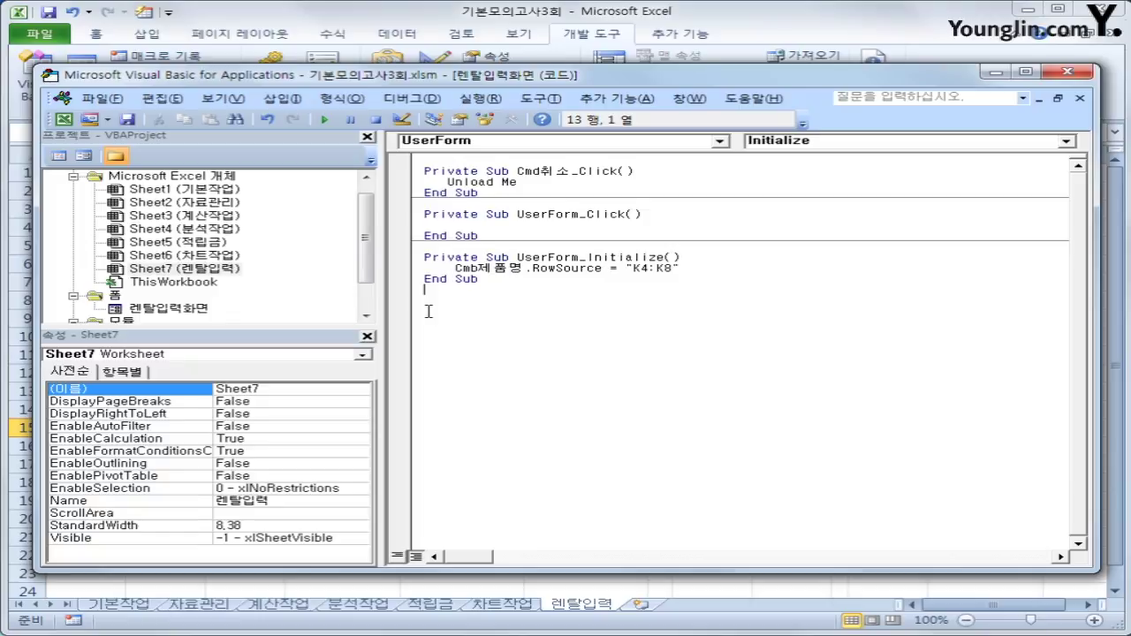
{"action": "left_click", "coordinate": [533, 142]}
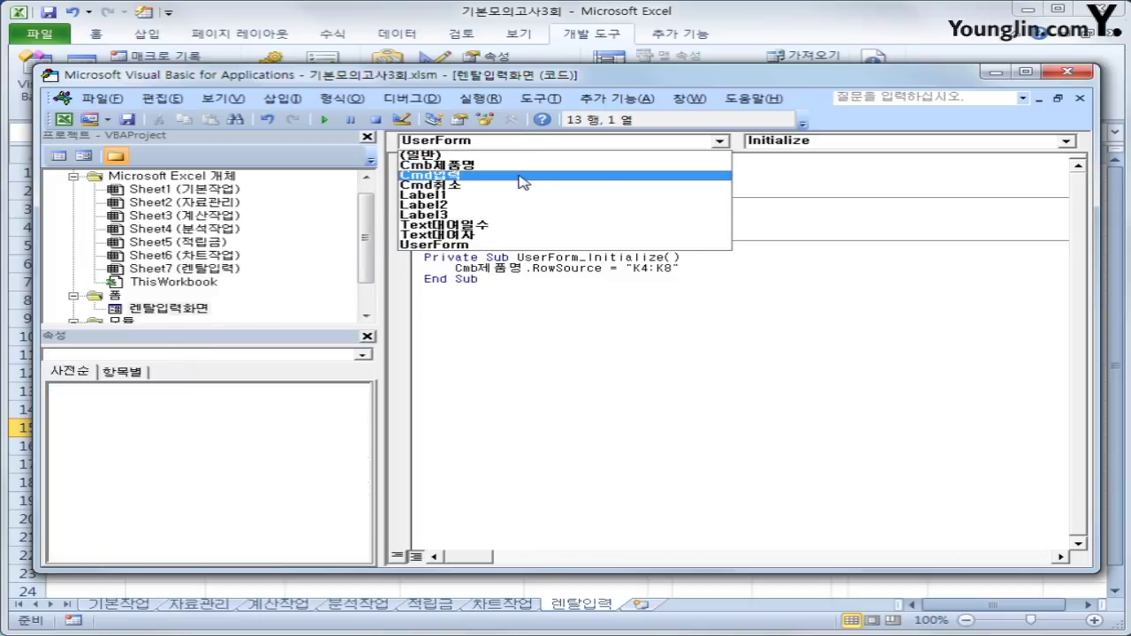
{"action": "left_click", "coordinate": [520, 175]}
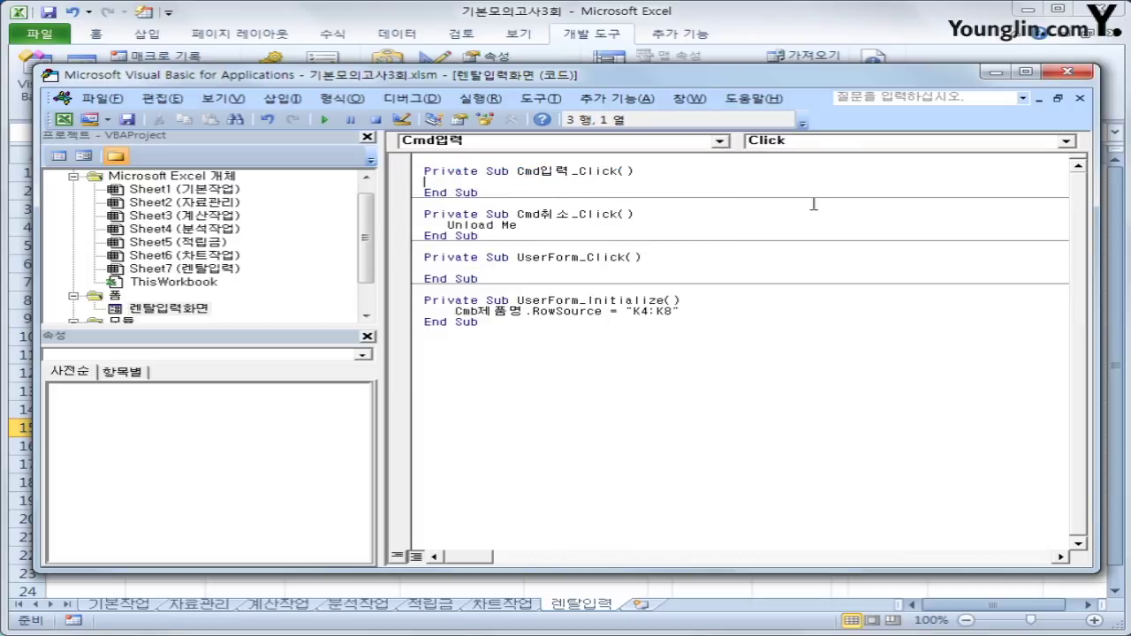
{"action": "key", "text": "Return"}
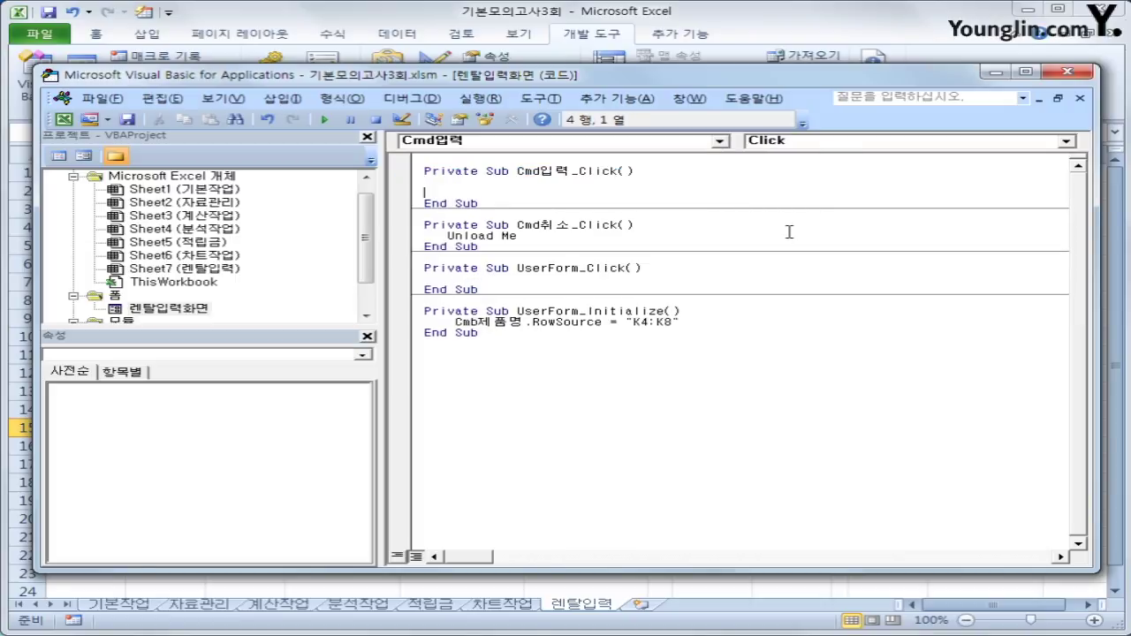
{"action": "key", "text": "Tab"}
{"action": "type", "text": "i =range(\"B"}
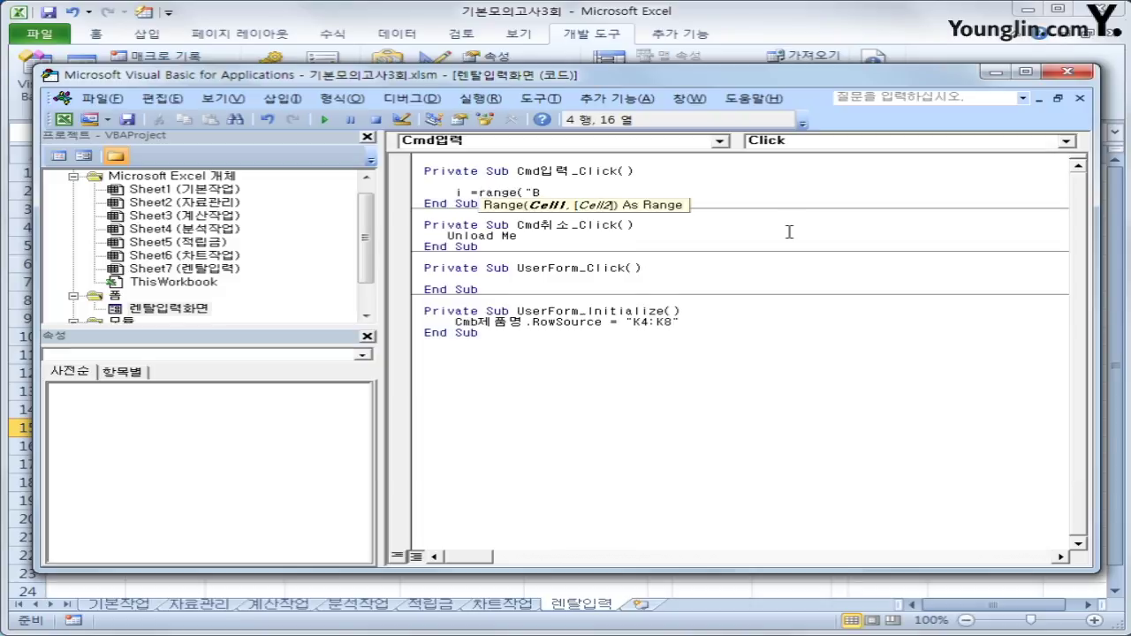
{"action": "type", "text": "3\").cun"}
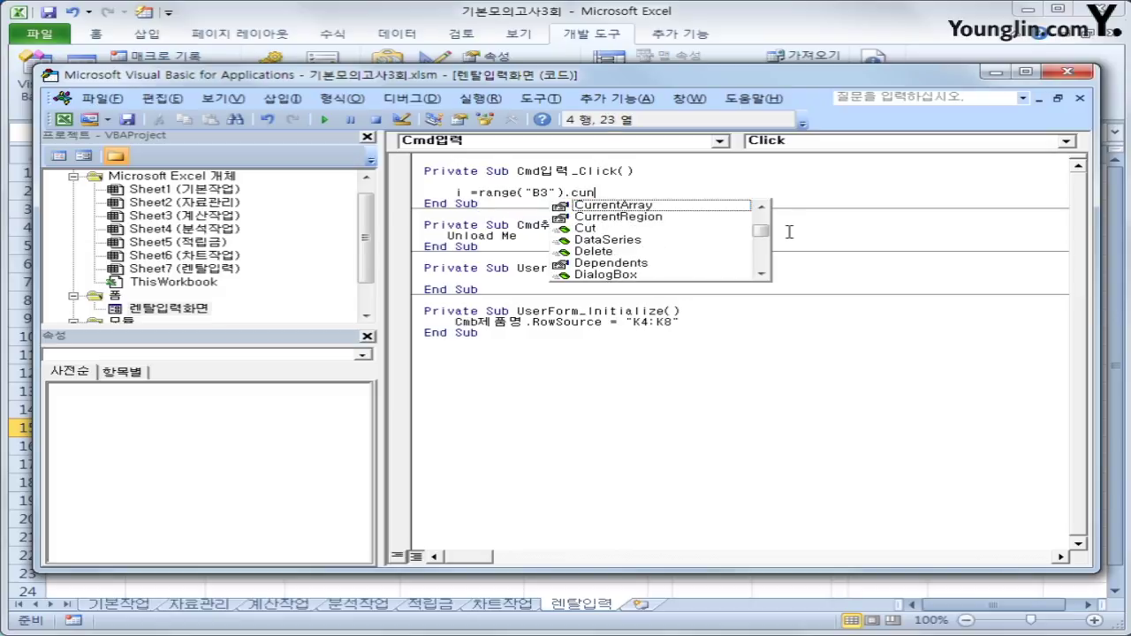
{"action": "key", "text": "Down"}
{"action": "key", "text": "Tab"}
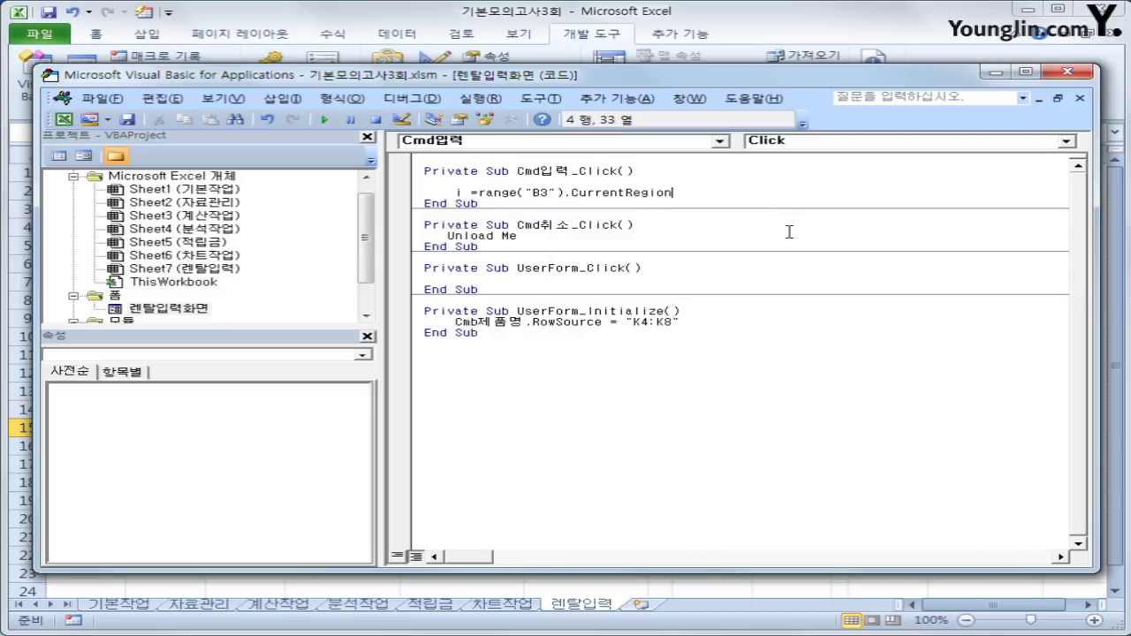
{"action": "type", "text": ".CurrentRegion.Rows."}
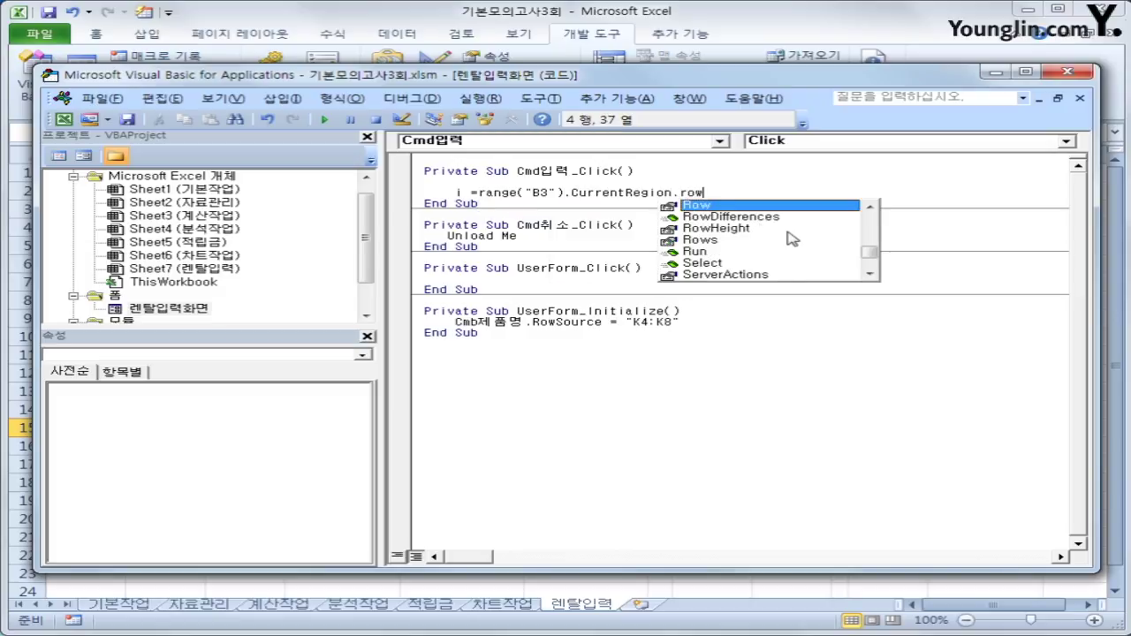
{"action": "type", "text": "Count +"}
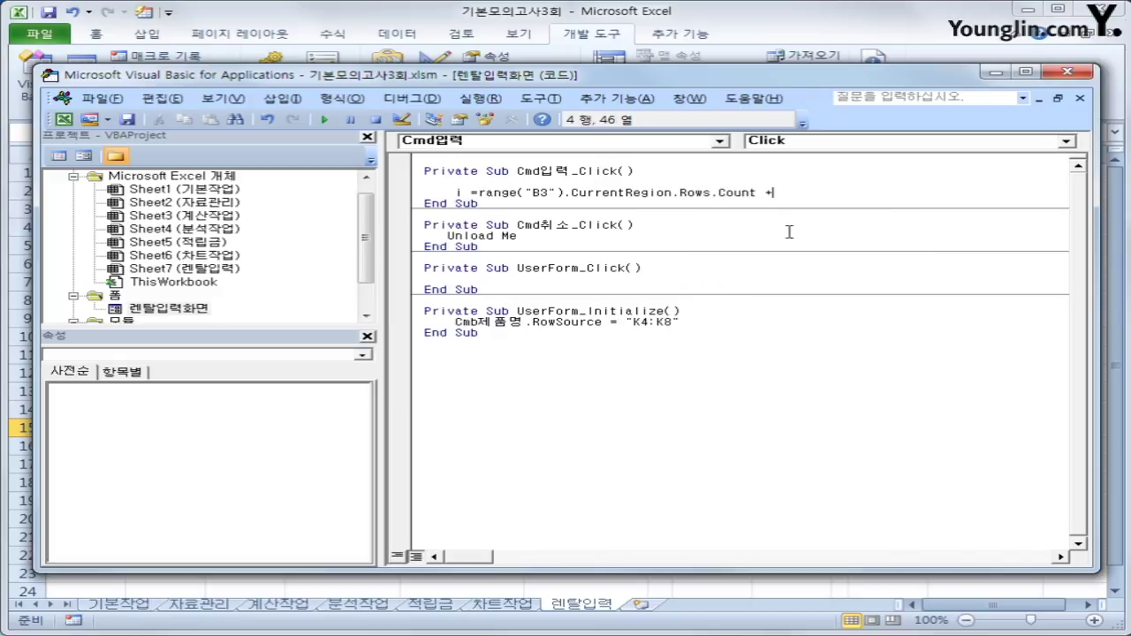
{"action": "type", "text": " 2"}
{"action": "key", "text": "Return"}
{"action": "key", "text": "Return"}
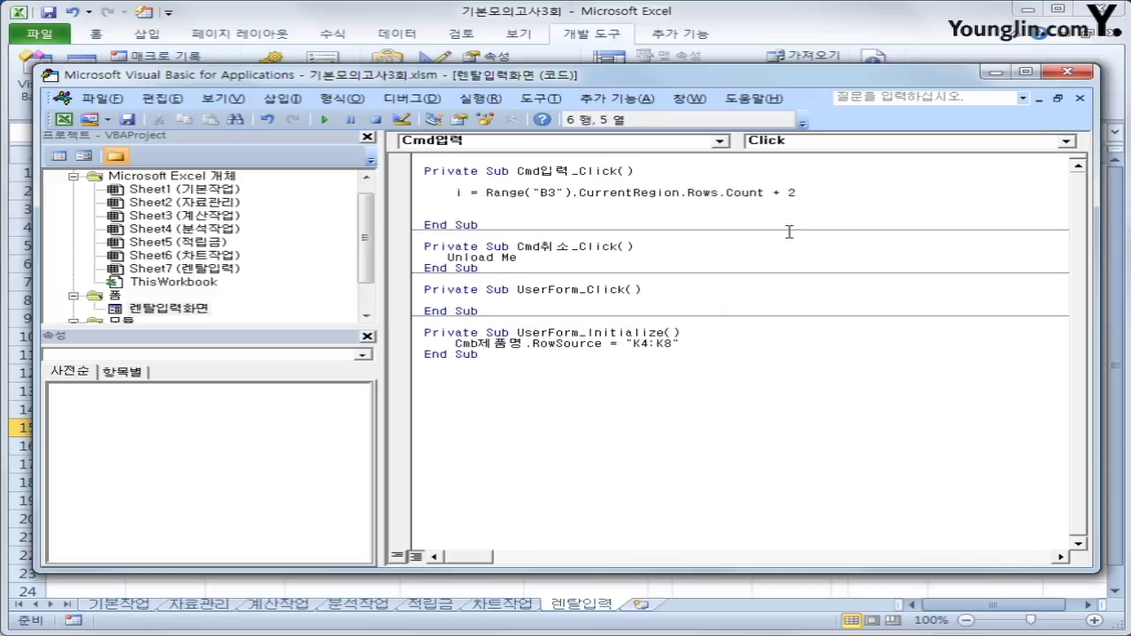
Add Cells(i, 2) = Cmb제품명 and duplicate that line below.
{"action": "type", "text": "cells(i,2) =cmb"}
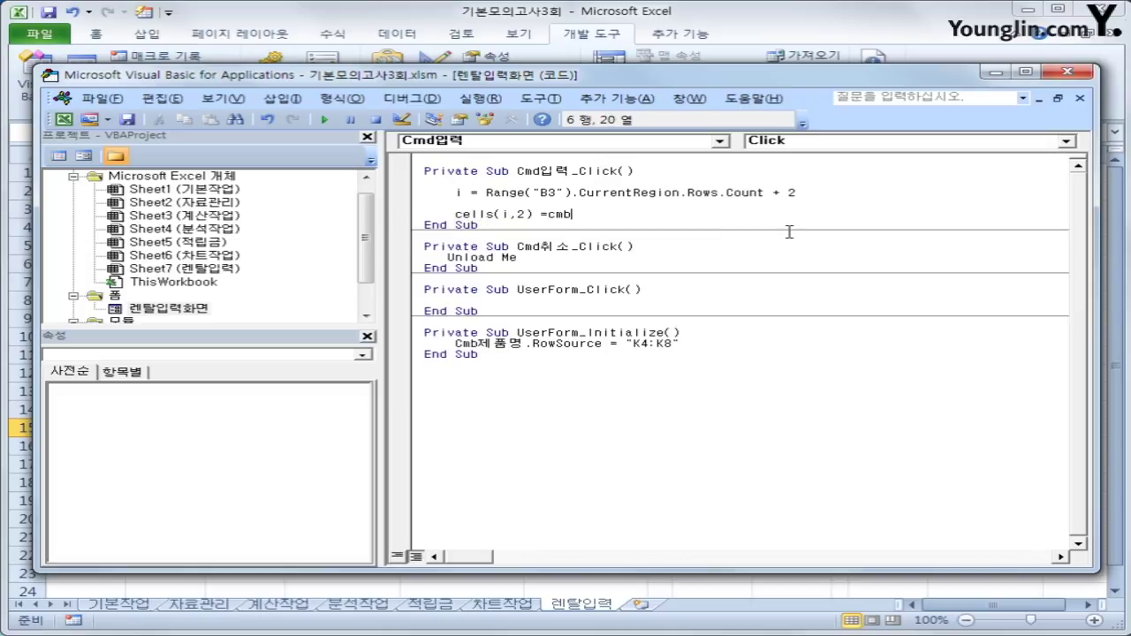
{"action": "type", "text": "제품명"}
{"action": "key", "text": "Return"}
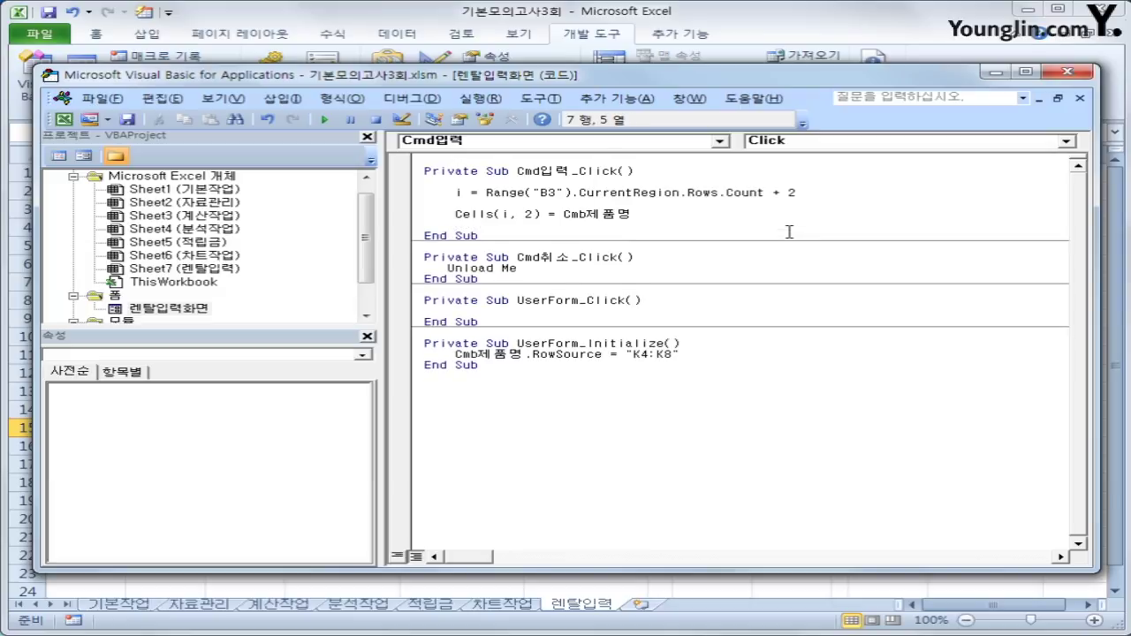
{"action": "key", "text": "shift+End"}
{"action": "key", "text": "ctrl+c"}
{"action": "key", "text": "Down"}
{"action": "key", "text": "ctrl+v"}
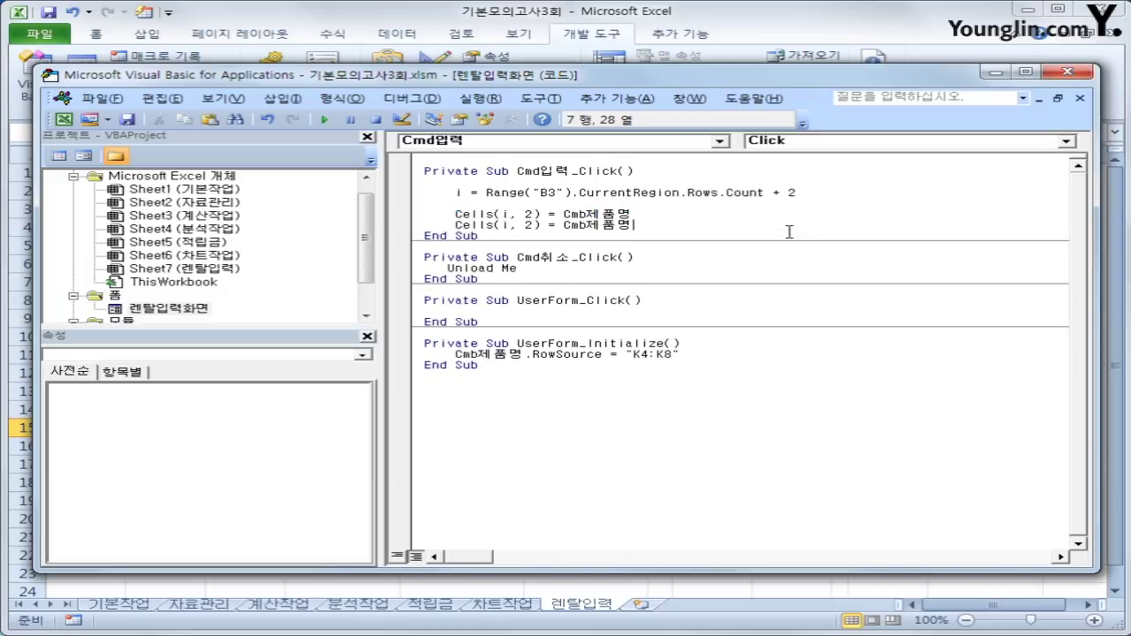
Turn the copy into Cells(i, 3) = Text대여일수.Value and begin a Cells(i, 4) line.
{"action": "key", "text": "ctrl+Left"}
{"action": "key", "text": "Delete"}
{"action": "type", "text": "3) = txt"}
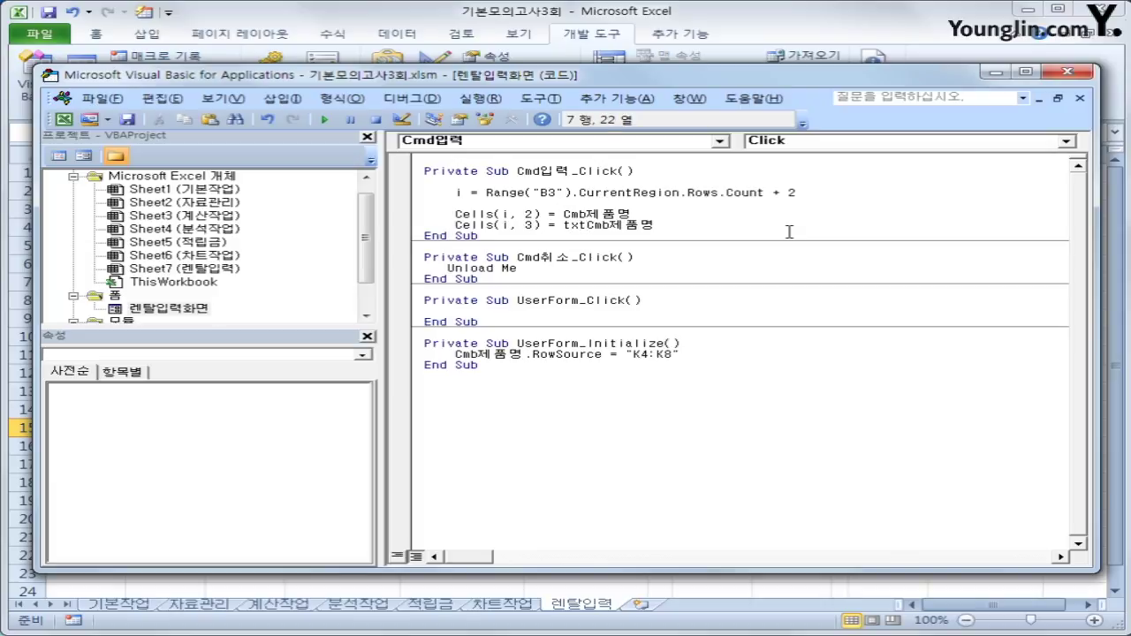
{"action": "key", "text": "BackSpace"}
{"action": "key", "text": "BackSpace"}
{"action": "key", "text": "BackSpace"}
{"action": "key", "text": "BackSpace"}
{"action": "key", "text": "BackSpace"}
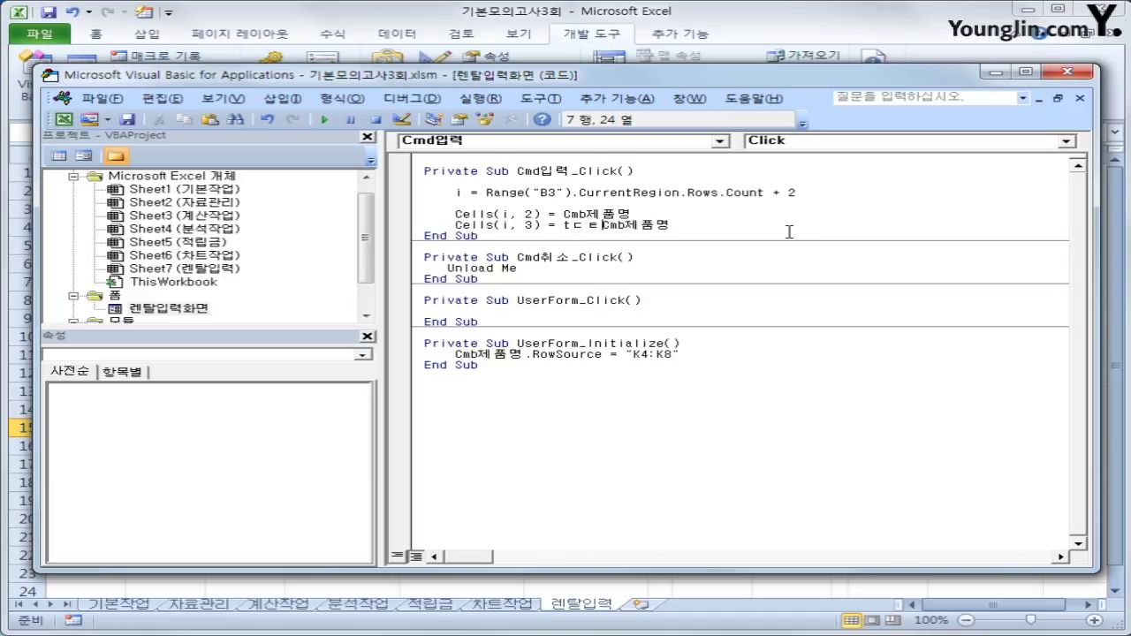
{"action": "type", "text": "ext"}
{"action": "type", "text": "대여일수"}
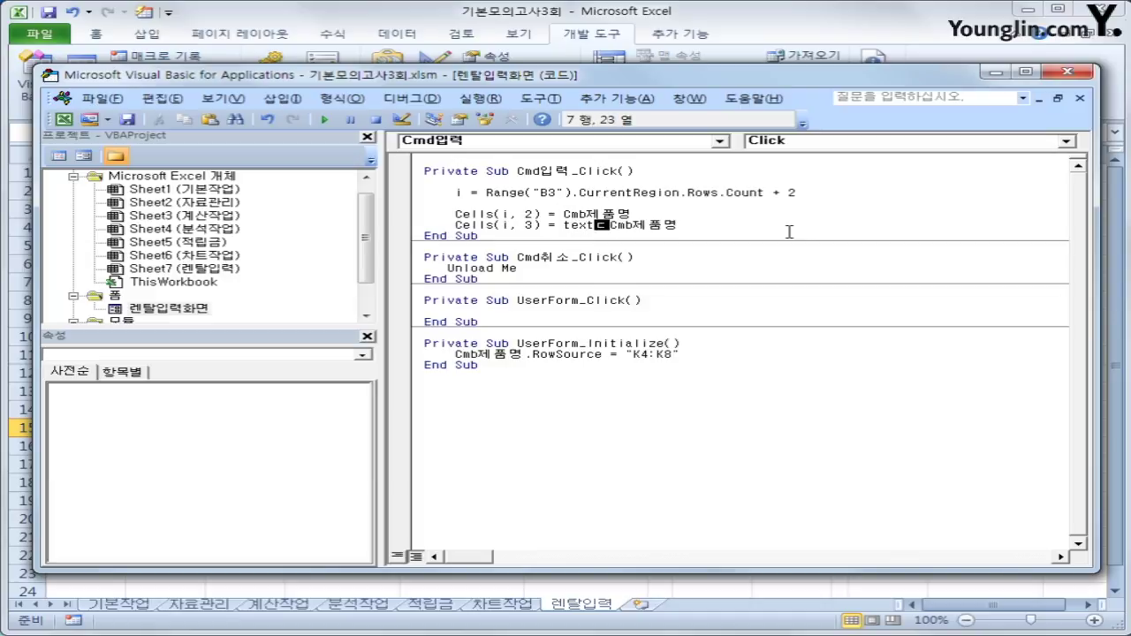
{"action": "type", "text": "."}
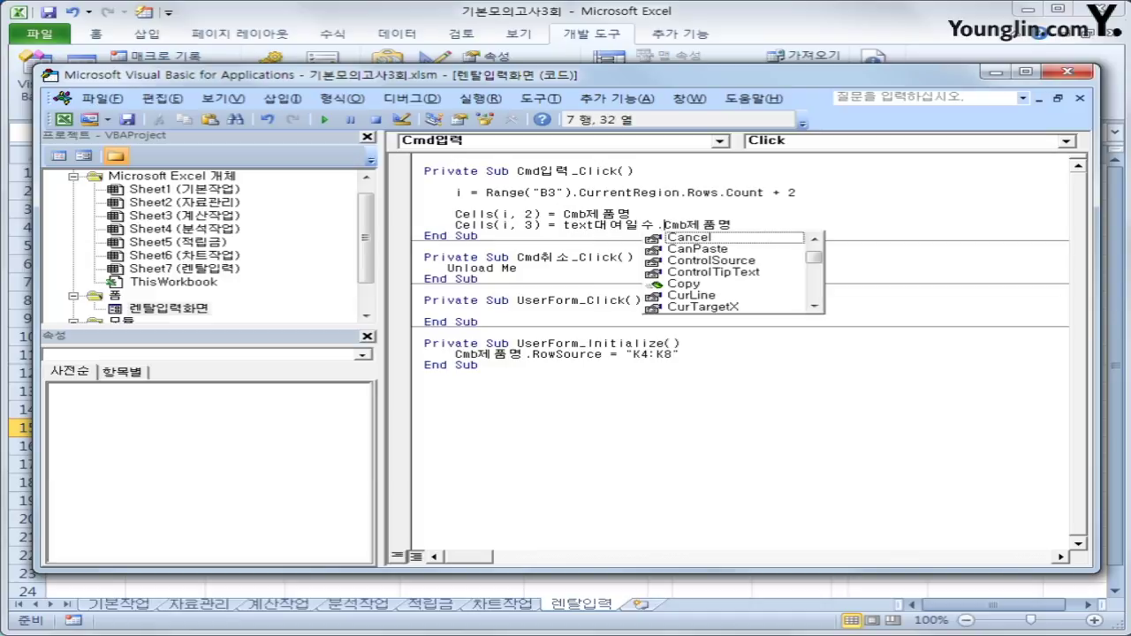
{"action": "type", "text": "valeu"}
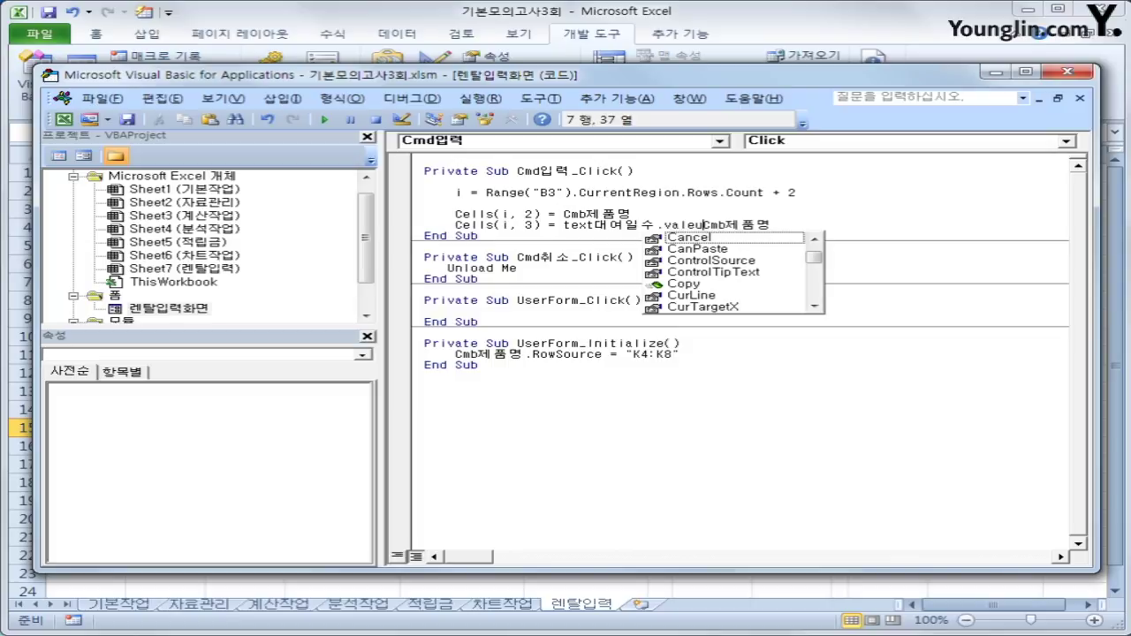
{"action": "key", "text": "BackSpace"}
{"action": "key", "text": "BackSpace"}
{"action": "type", "text": "ue"}
{"action": "key", "text": "shift+End"}
{"action": "key", "text": "Delete"}
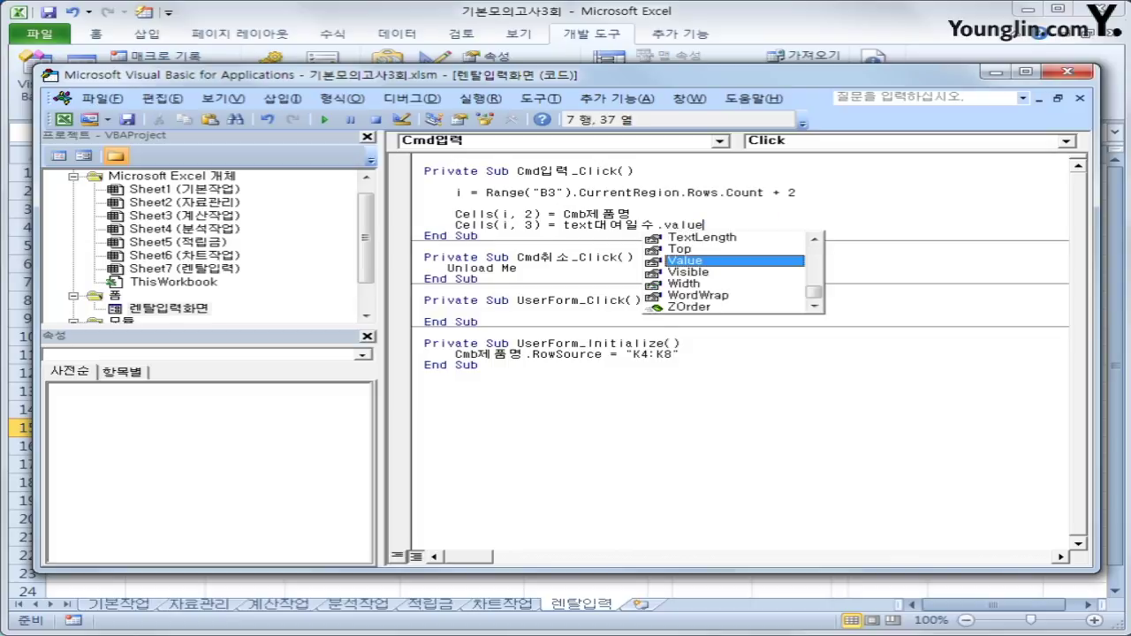
{"action": "key", "text": "Return"}
{"action": "key", "text": "Return"}
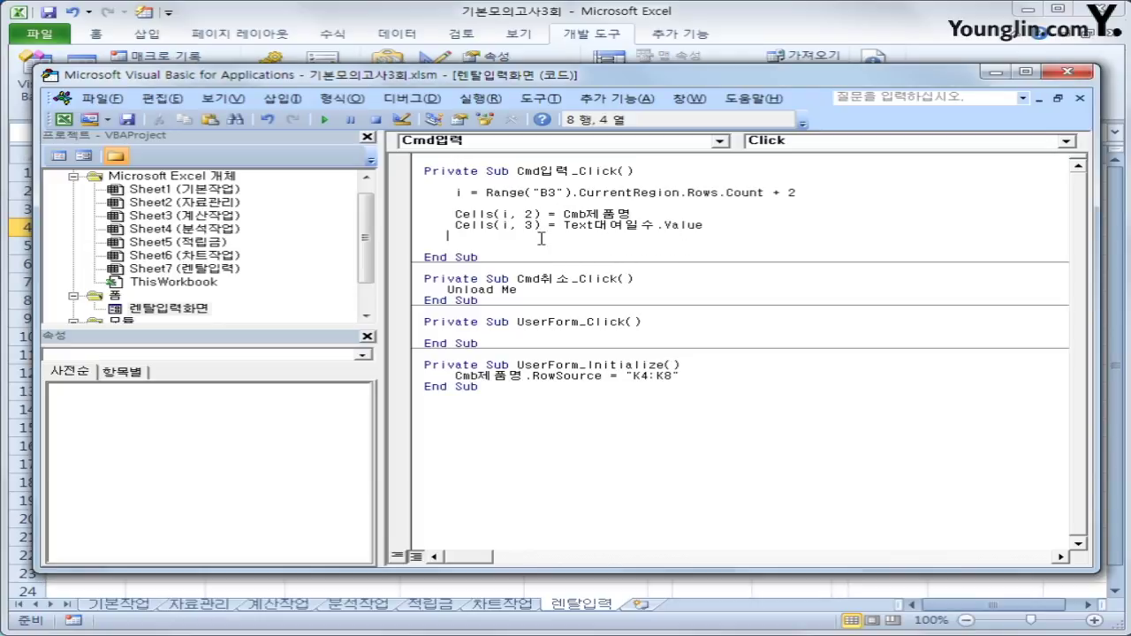
{"action": "type", "text": "cells(i,4)"}
Check the K3:L8 price list and the form's product dropdown, then close the form.
{"action": "left_click", "coordinate": [995, 71]}
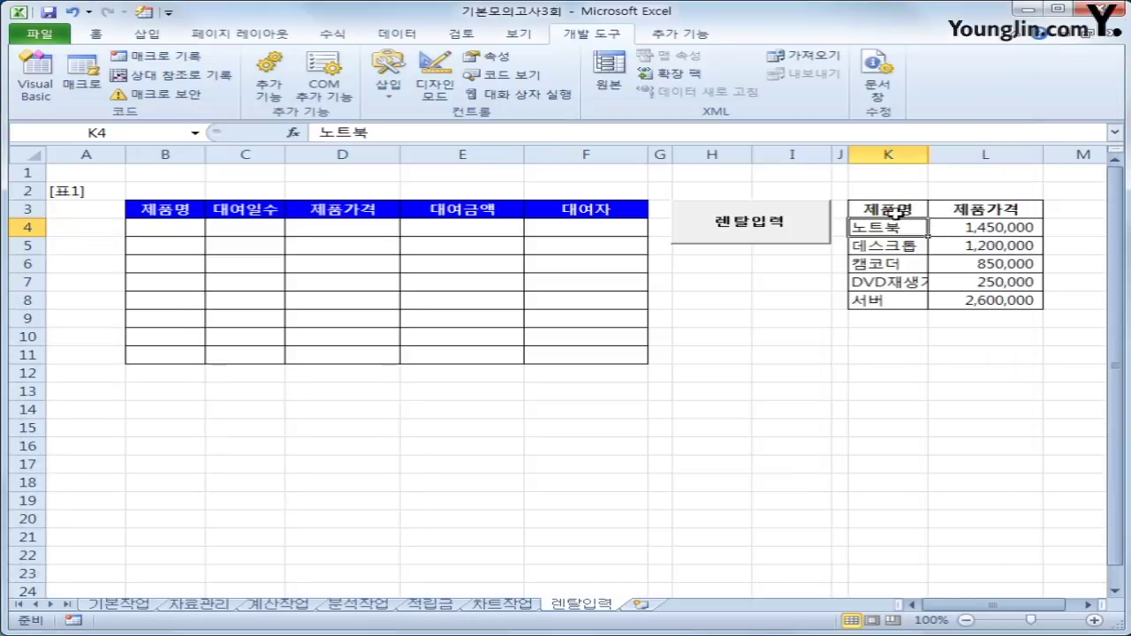
{"action": "left_click_drag", "start_coordinate": [896, 212], "coordinate": [953, 303]}
{"action": "left_click", "coordinate": [903, 227]}
{"action": "left_click", "coordinate": [792, 232]}
{"action": "left_click", "coordinate": [661, 253]}
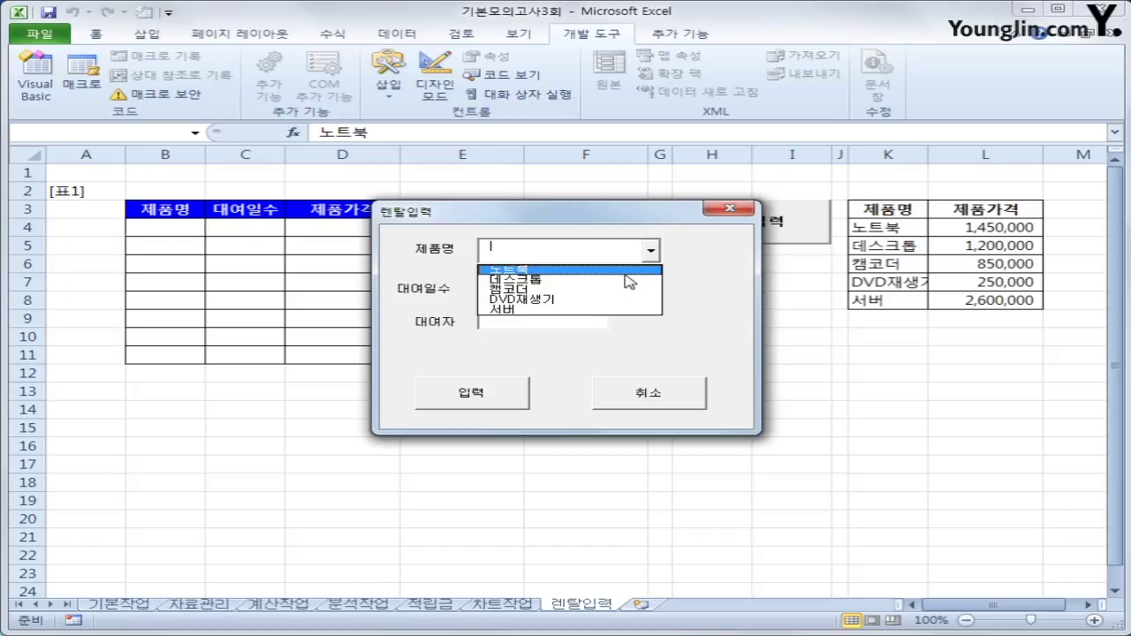
{"action": "left_click", "coordinate": [728, 208]}
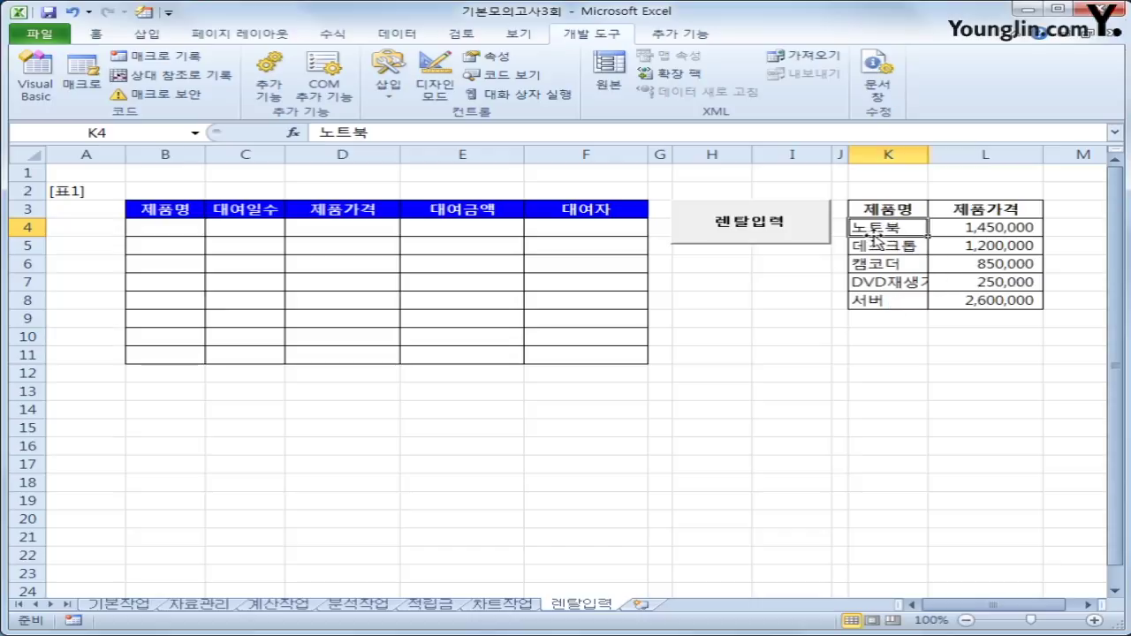
Review table columns A through L, including the K/L price list, and reopen the VBA editor.
{"action": "left_click", "coordinate": [965, 212]}
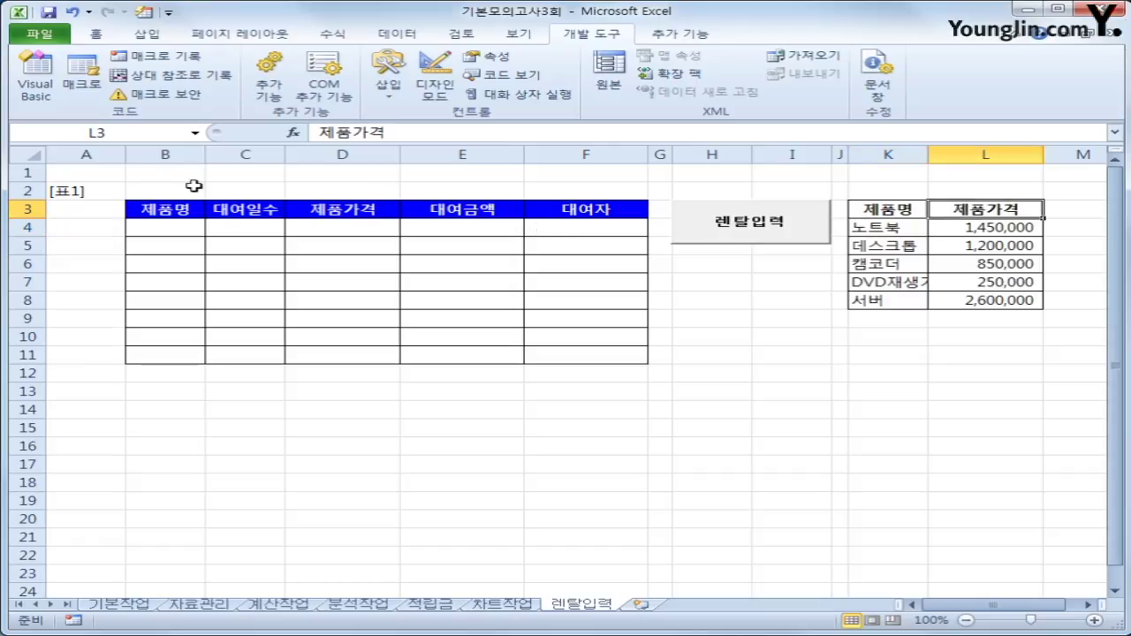
{"action": "left_click", "coordinate": [116, 152]}
{"action": "left_click", "coordinate": [162, 154]}
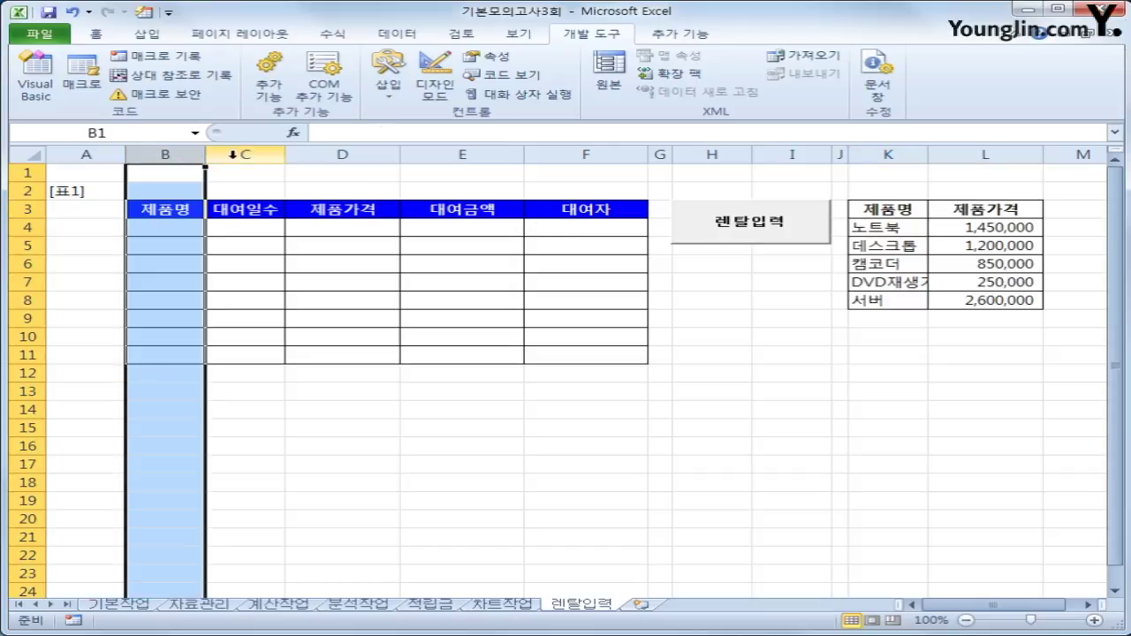
{"action": "left_click", "coordinate": [338, 153]}
{"action": "left_click", "coordinate": [459, 155]}
{"action": "left_click", "coordinate": [618, 154]}
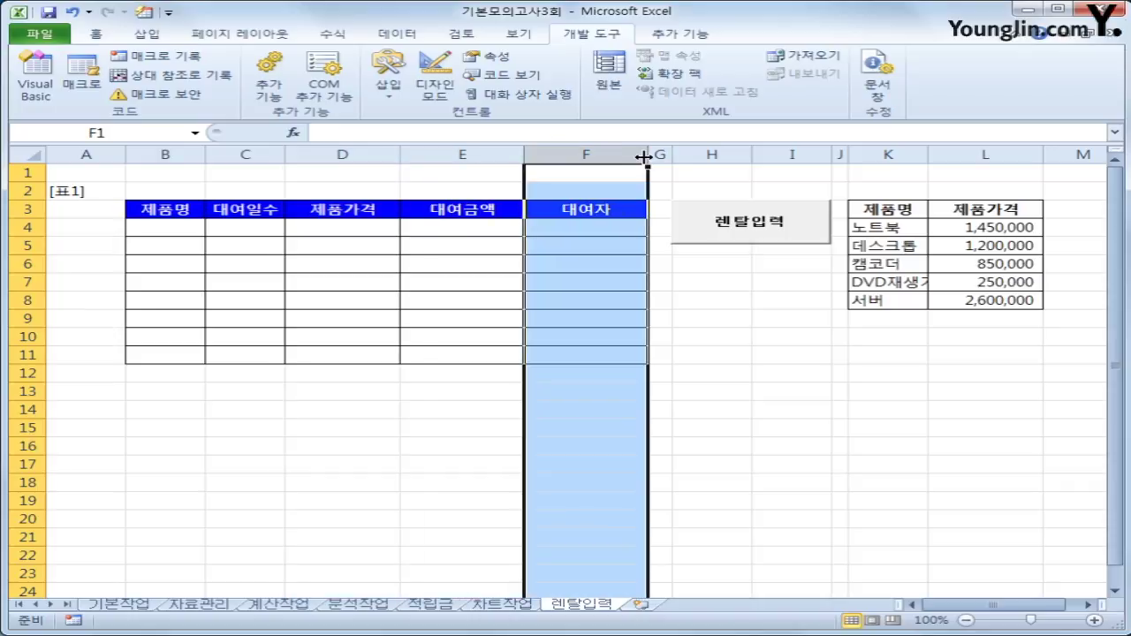
{"action": "left_click", "coordinate": [660, 154]}
{"action": "left_click", "coordinate": [707, 155]}
{"action": "left_click", "coordinate": [795, 155]}
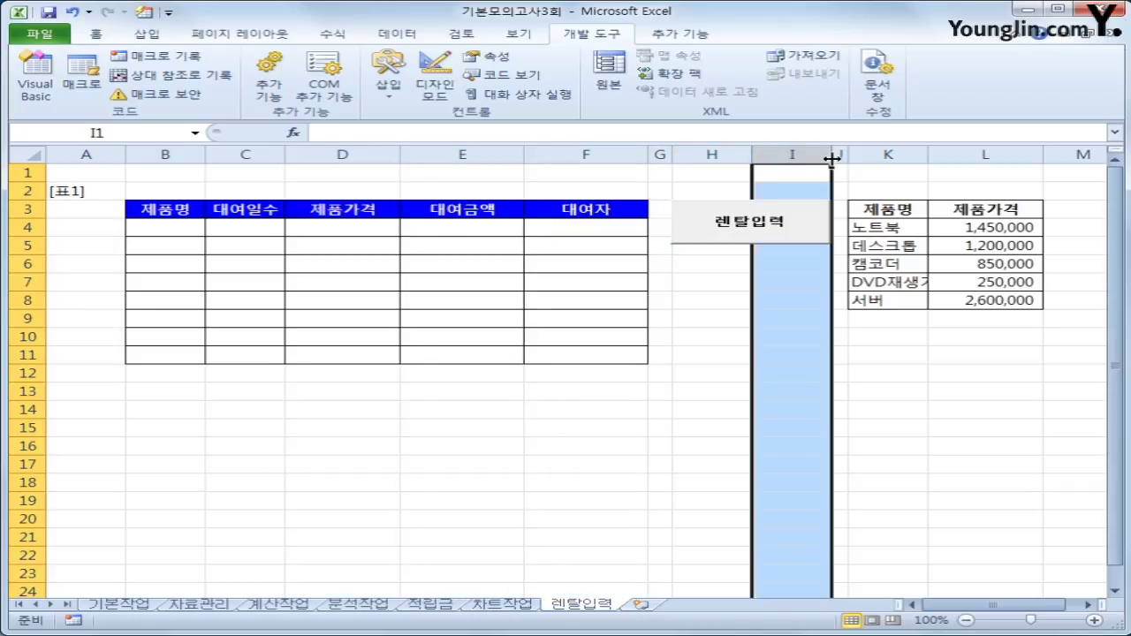
{"action": "left_click", "coordinate": [839, 154]}
{"action": "left_click", "coordinate": [884, 154]}
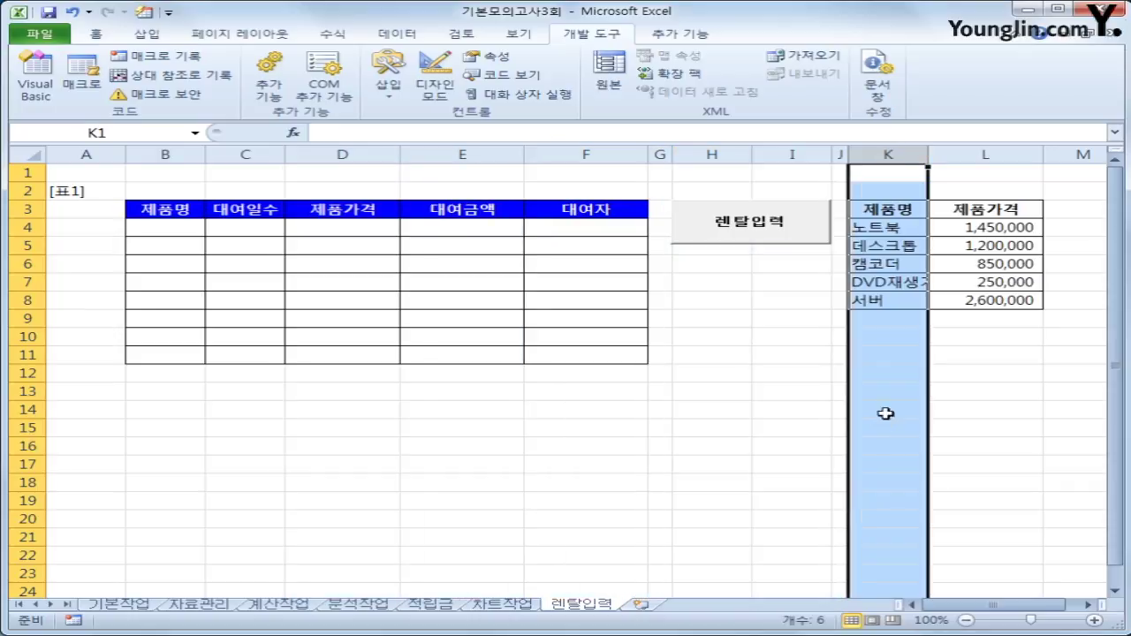
{"action": "left_click", "coordinate": [987, 154]}
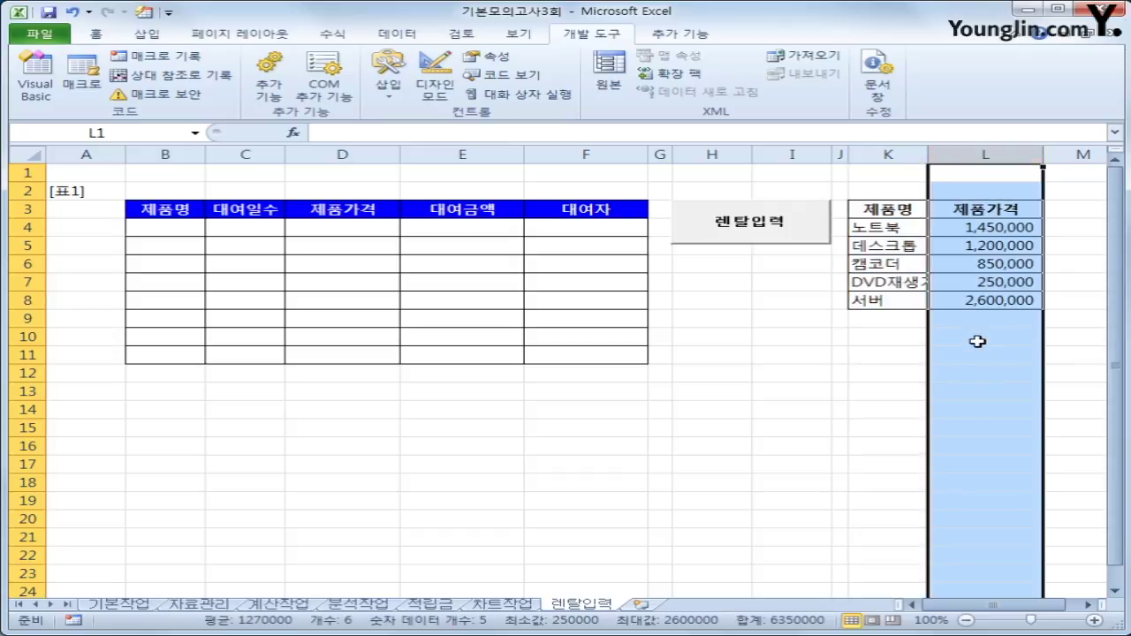
{"action": "left_click", "coordinate": [38, 81]}
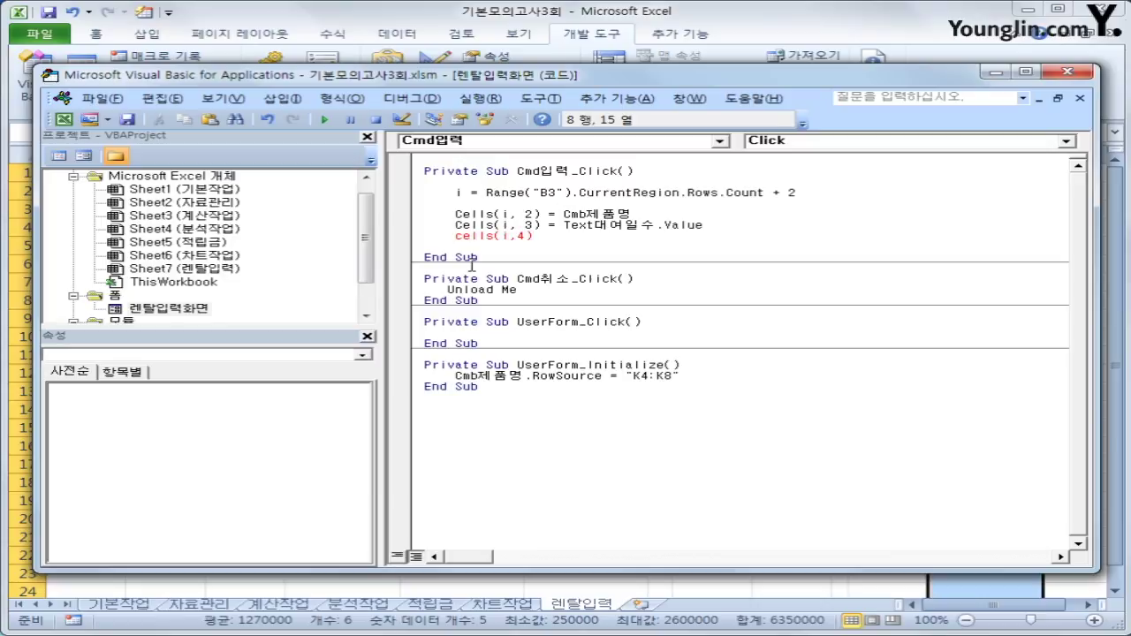
Complete Cells(i, 4) = Cells(Cmb제품명.ListIndex + 4, 12) to look up the product price.
{"action": "type", "text": "= cells(i"}
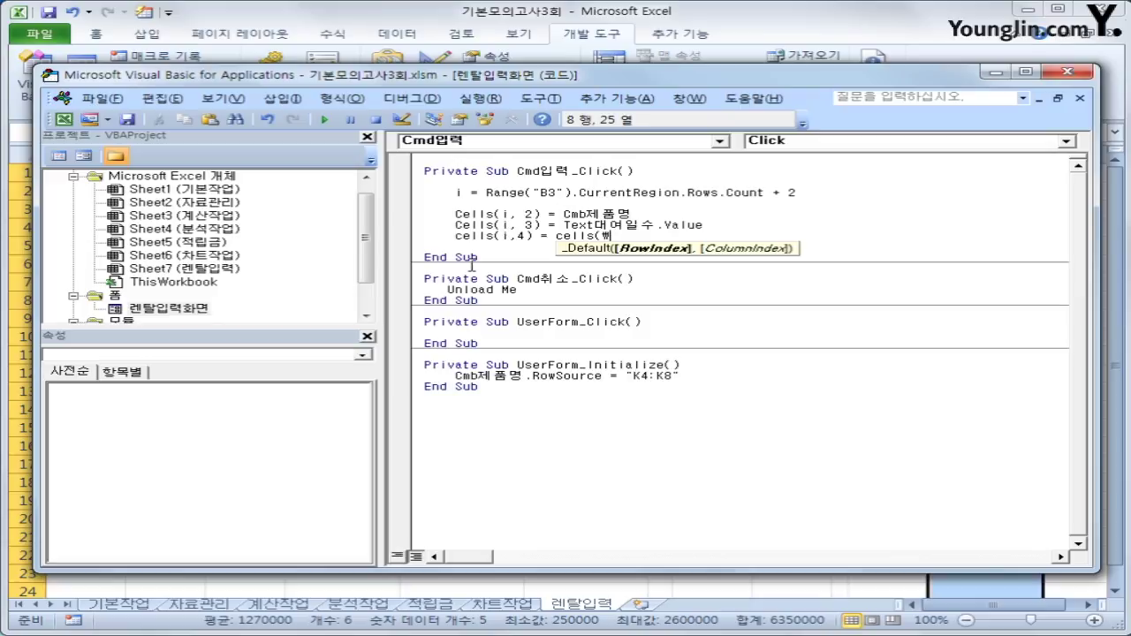
{"action": "key", "text": "BackSpace"}
{"action": "type", "text": "cmb제품명."}
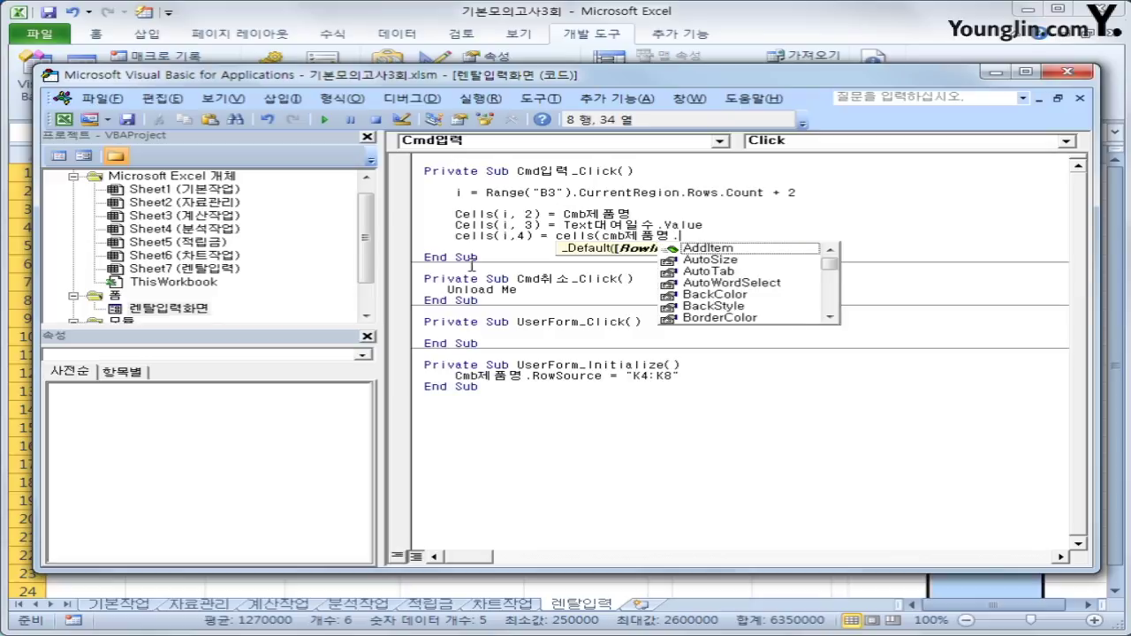
{"action": "type", "text": "list"}
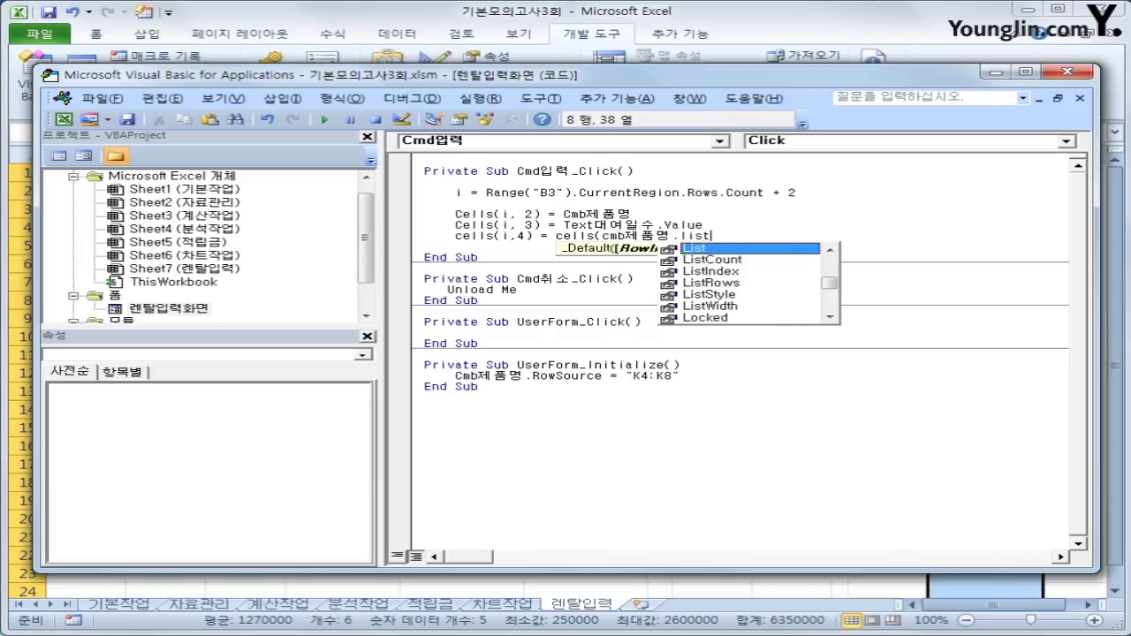
{"action": "type", "text": "i "}
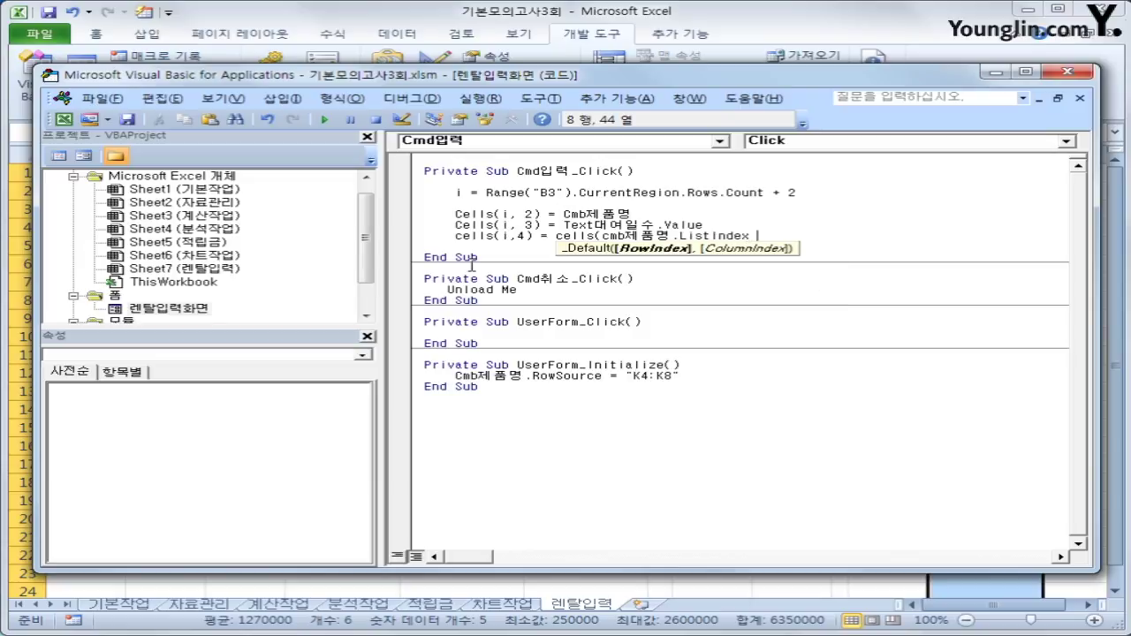
{"action": "type", "text": "+ 4, 12"}
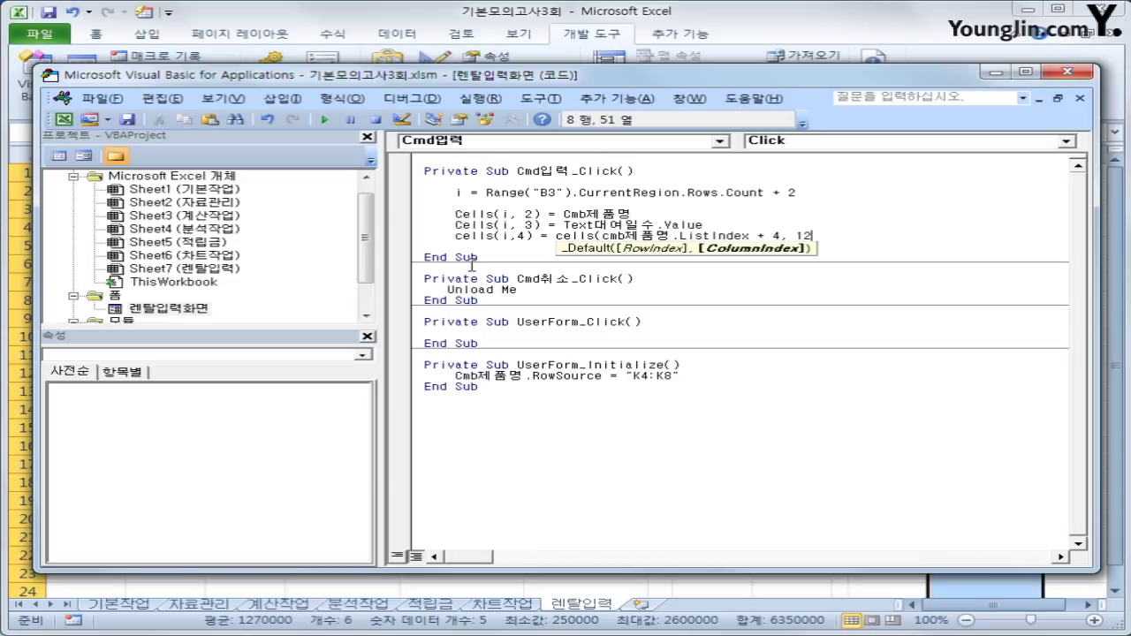
{"action": "type", "text": ")"}
{"action": "key", "text": "Return"}
{"action": "key", "text": "Return"}
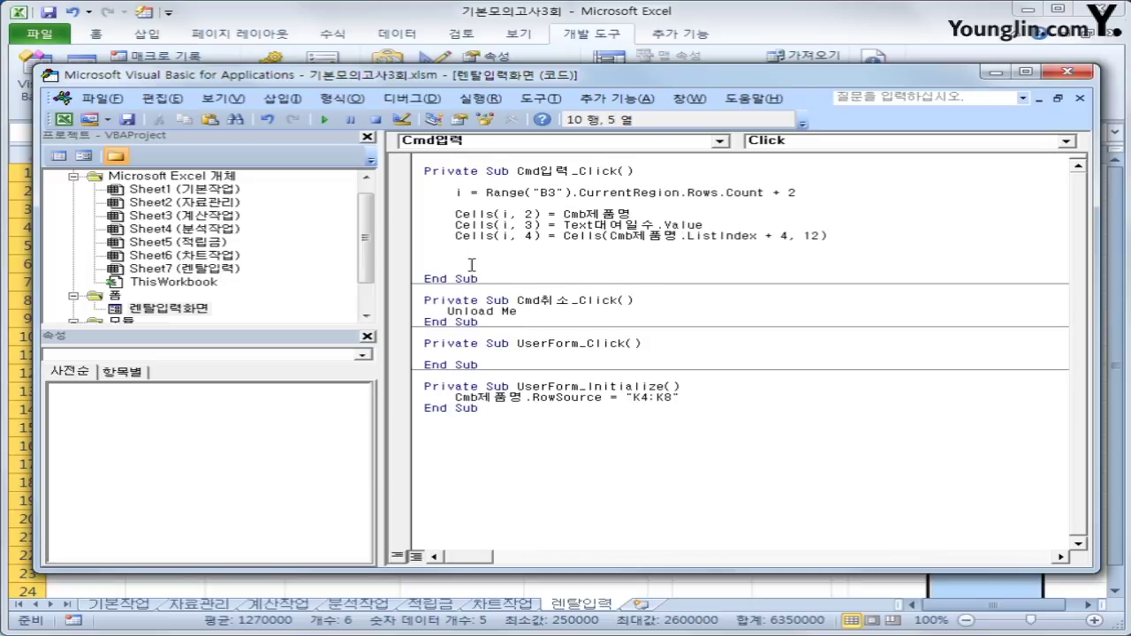
Add Cells(i, 5) = Cells(i, 4) * 0.05 * Cells(i, 3) for the rental amount.
{"action": "type", "text": "cells(i"}
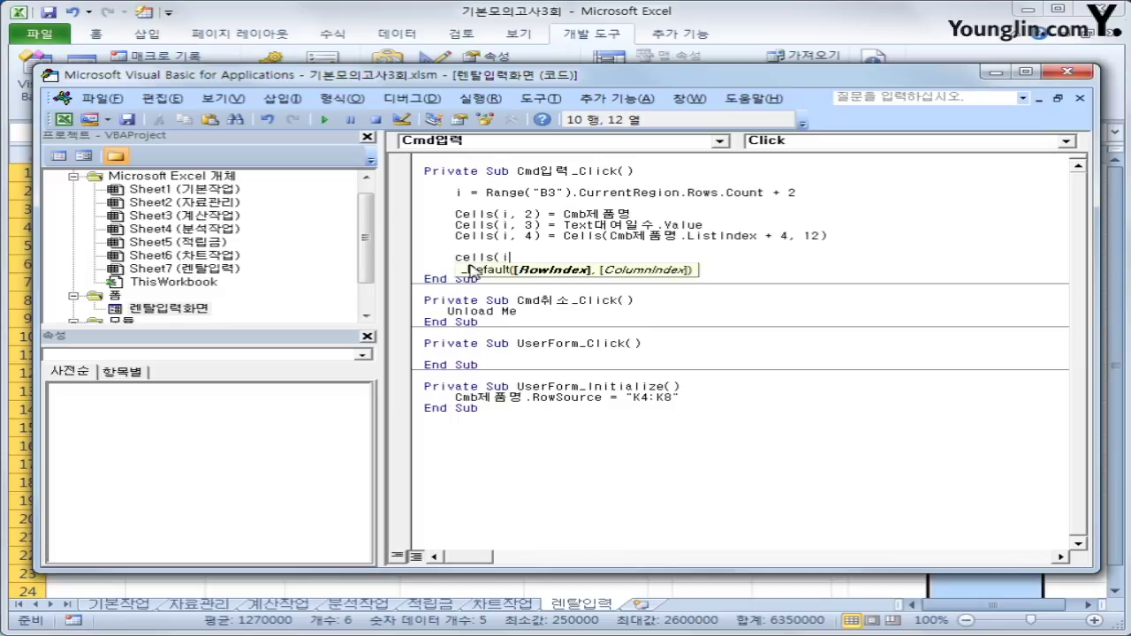
{"action": "type", "text": ",5) "}
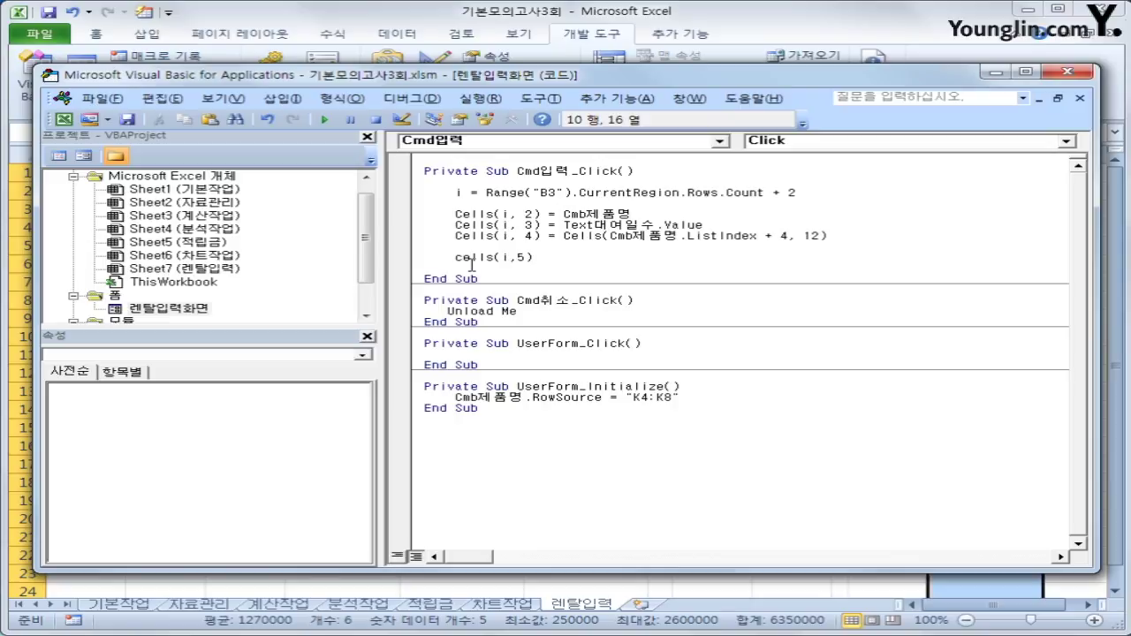
{"action": "type", "text": "= cells("}
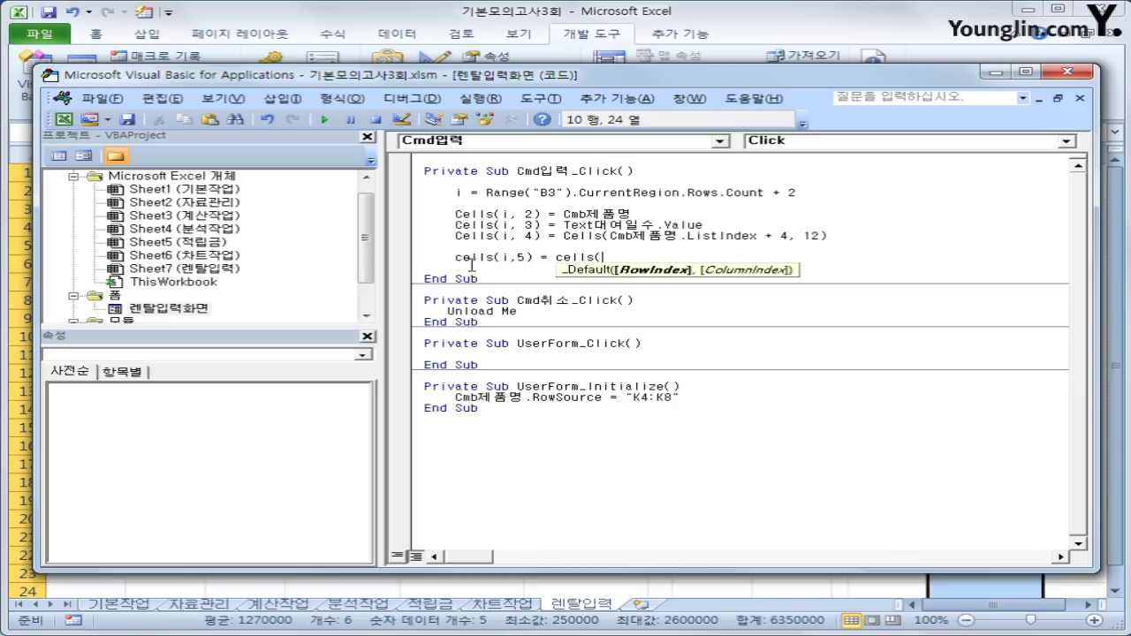
{"action": "type", "text": "i,4)"}
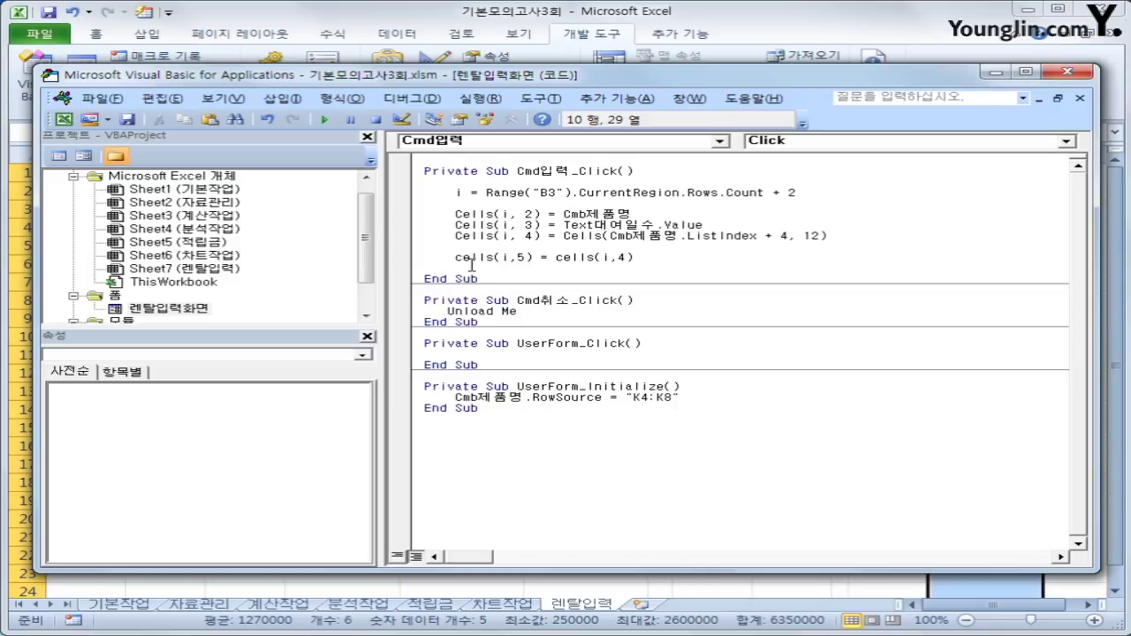
{"action": "type", "text": "* 0.05 * cells("}
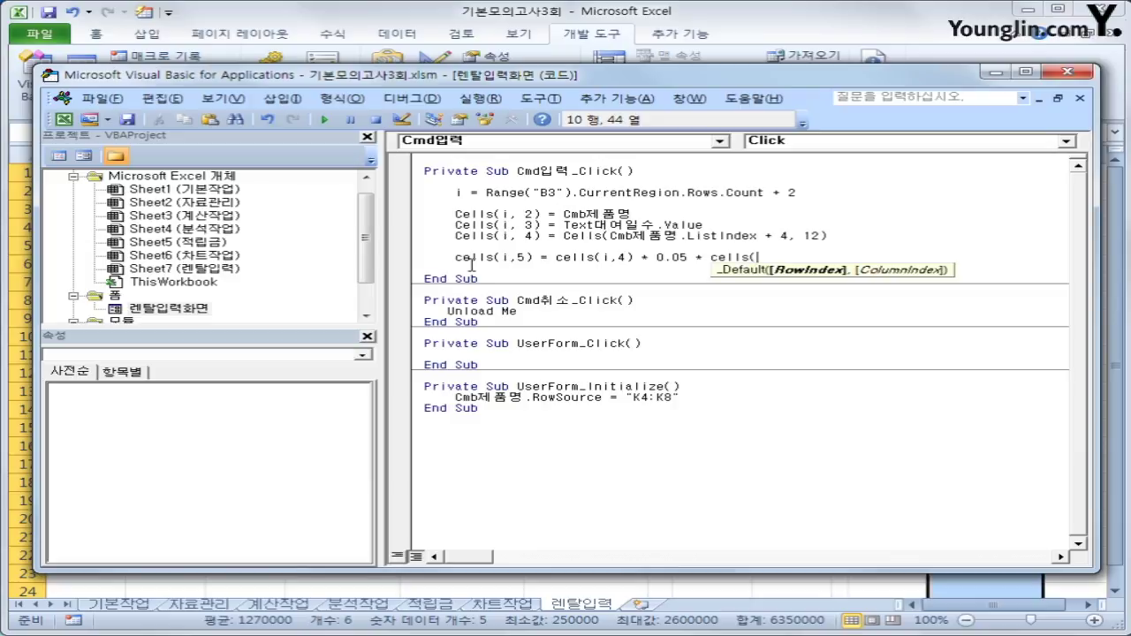
{"action": "type", "text": "i,3)"}
{"action": "key", "text": "Up"}
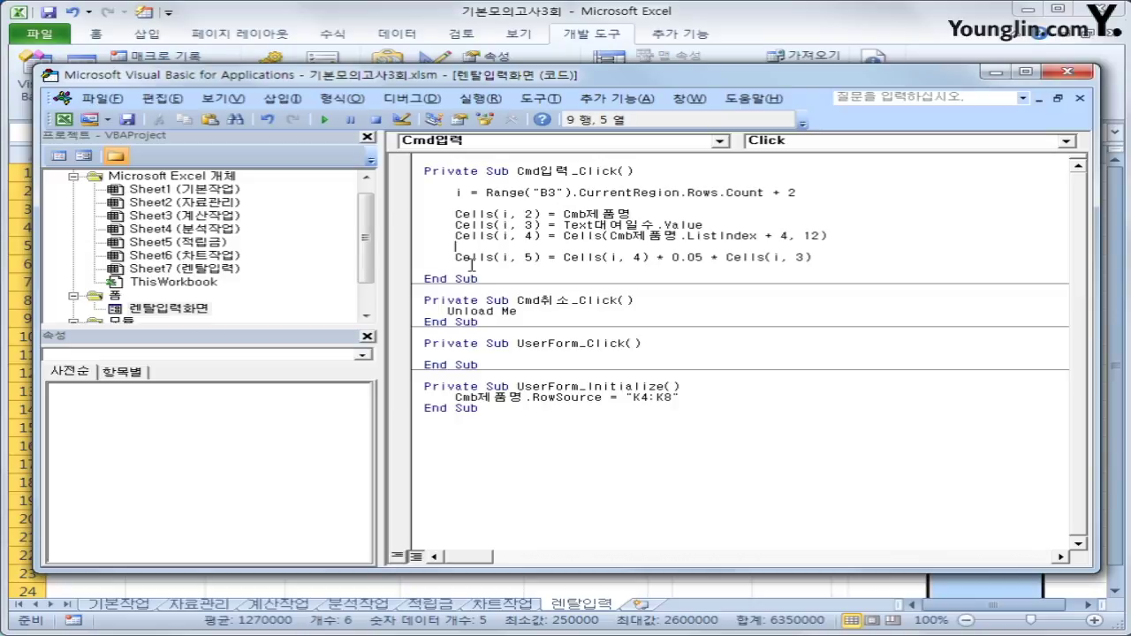
Insert If Cells(i, 3) = "" Then Cells(i, 5) = "대여일수입력" above the amount line.
{"action": "key", "text": "Return"}
{"action": "type", "text": "if "}
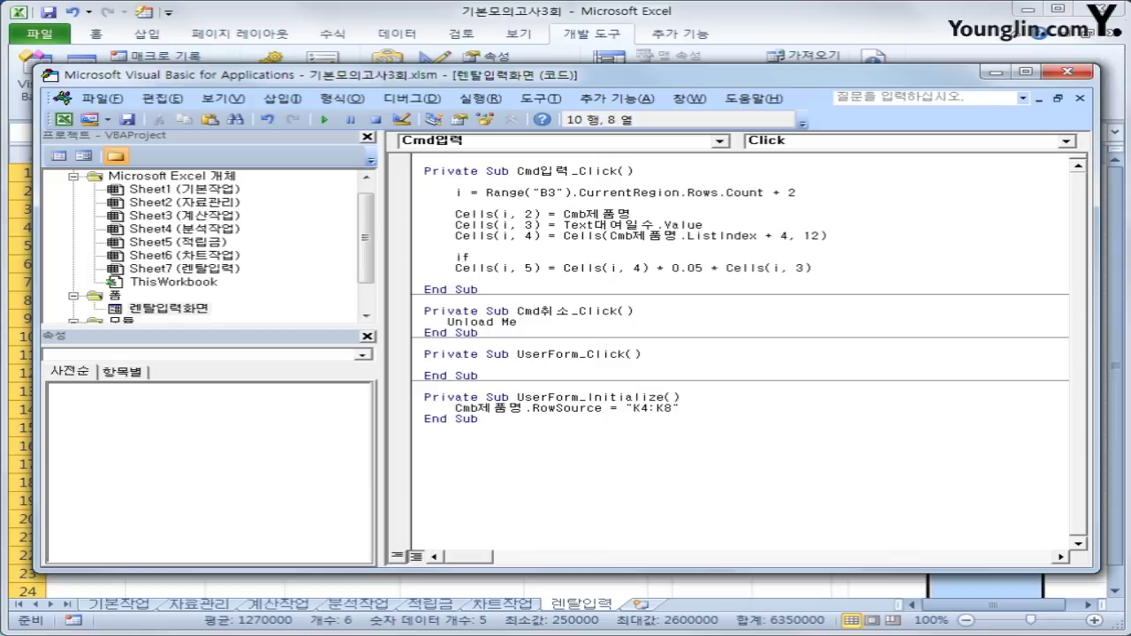
{"action": "type", "text": "cells(i,3) =\"\" then"}
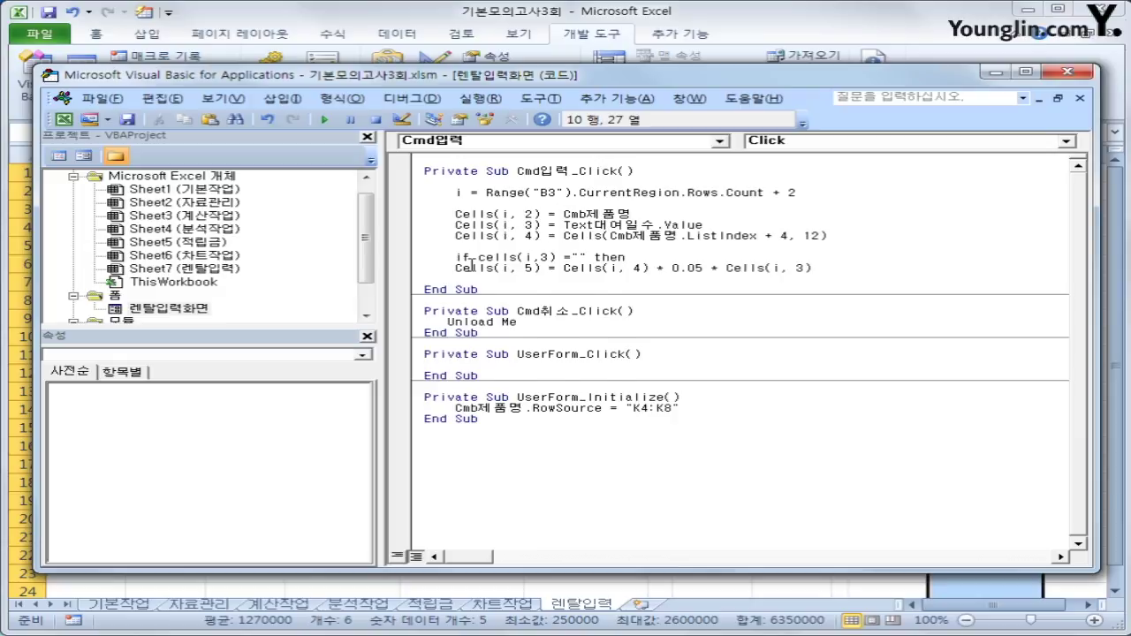
{"action": "key", "text": "Return"}
{"action": "key", "text": "Tab"}
{"action": "type", "text": "cells("}
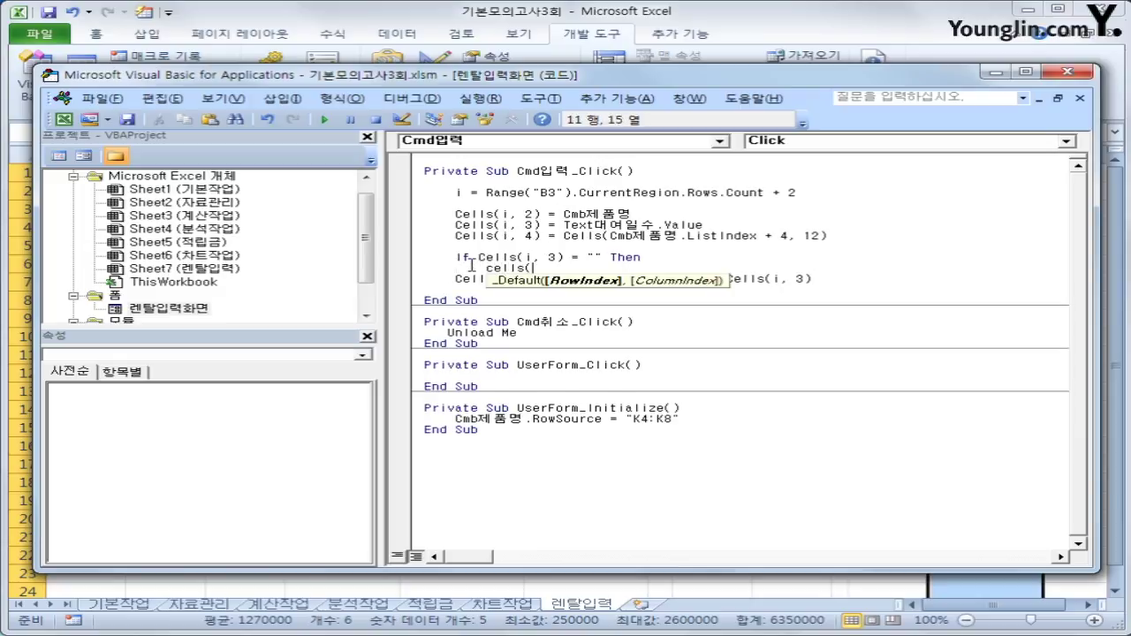
{"action": "type", "text": "i,5) "}
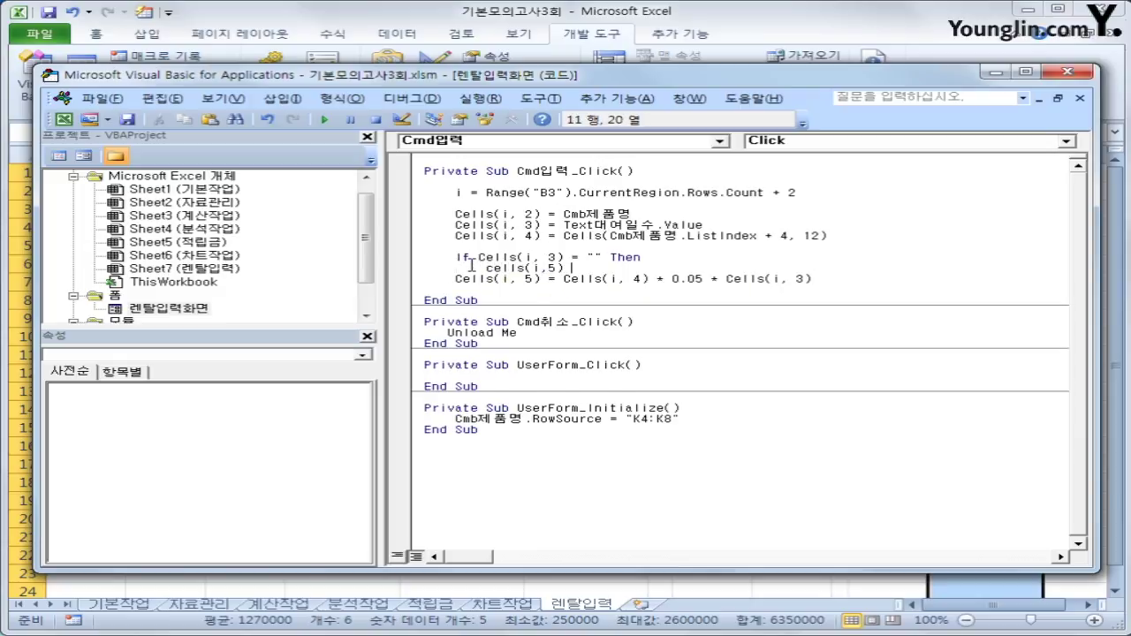
{"action": "type", "text": " =\"대여일수입금"}
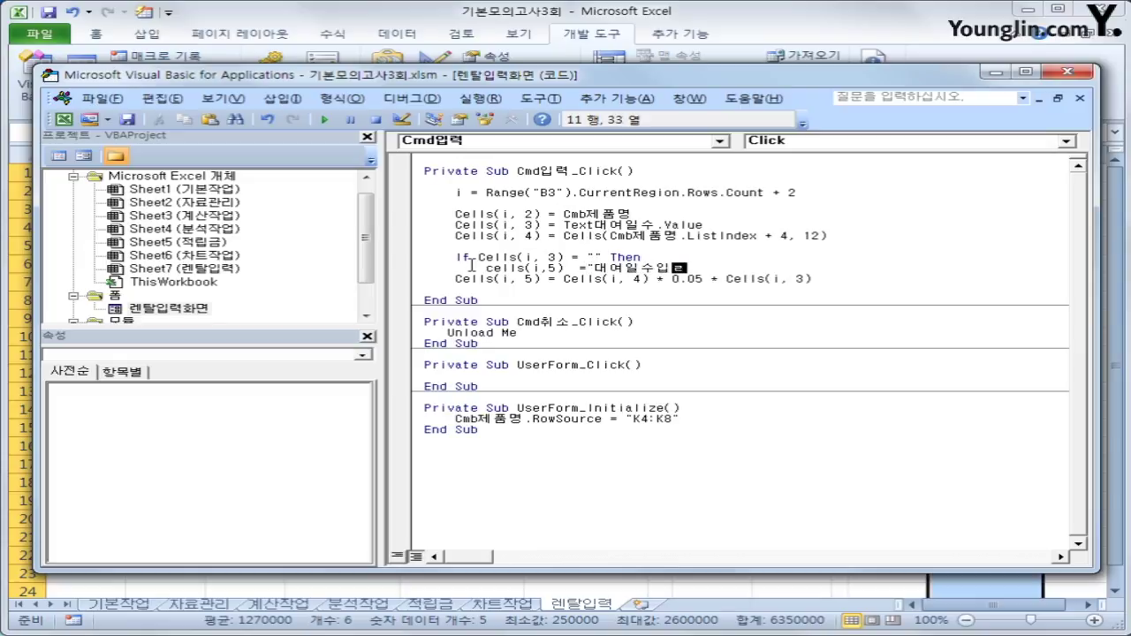
{"action": "type", "text": "\""}
{"action": "key", "text": "Return"}
Put the amount calculation under Else, close with End If, and begin a Cells(i, 6) line.
{"action": "key", "text": "BackSpace"}
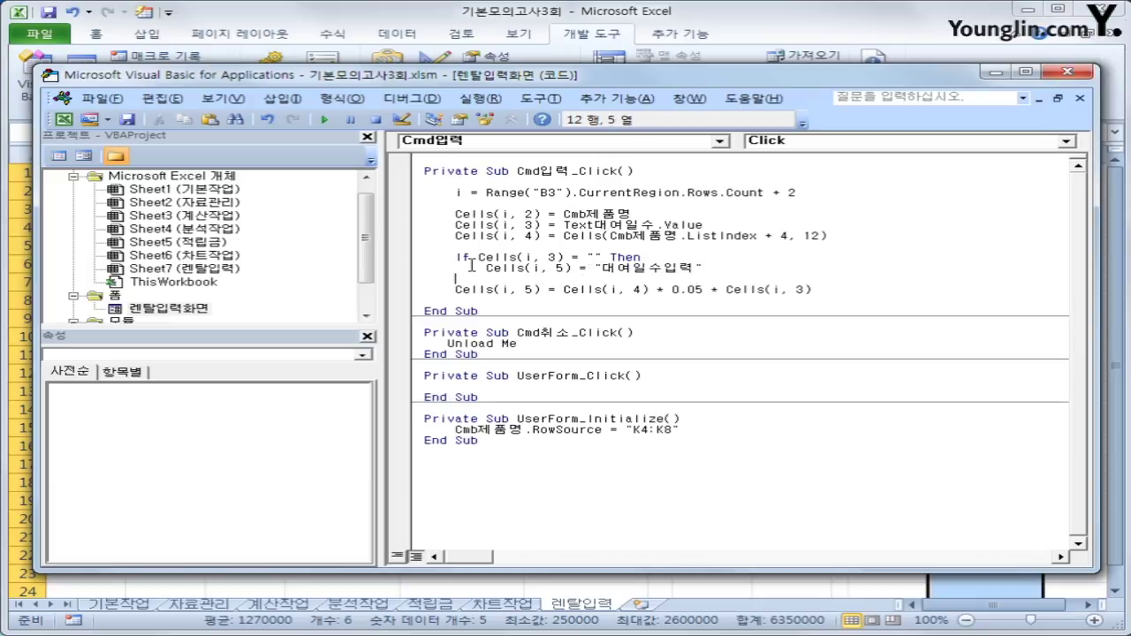
{"action": "type", "text": "else"}
{"action": "key", "text": "Down"}
{"action": "key", "text": "Home"}
{"action": "key", "text": "Tab"}
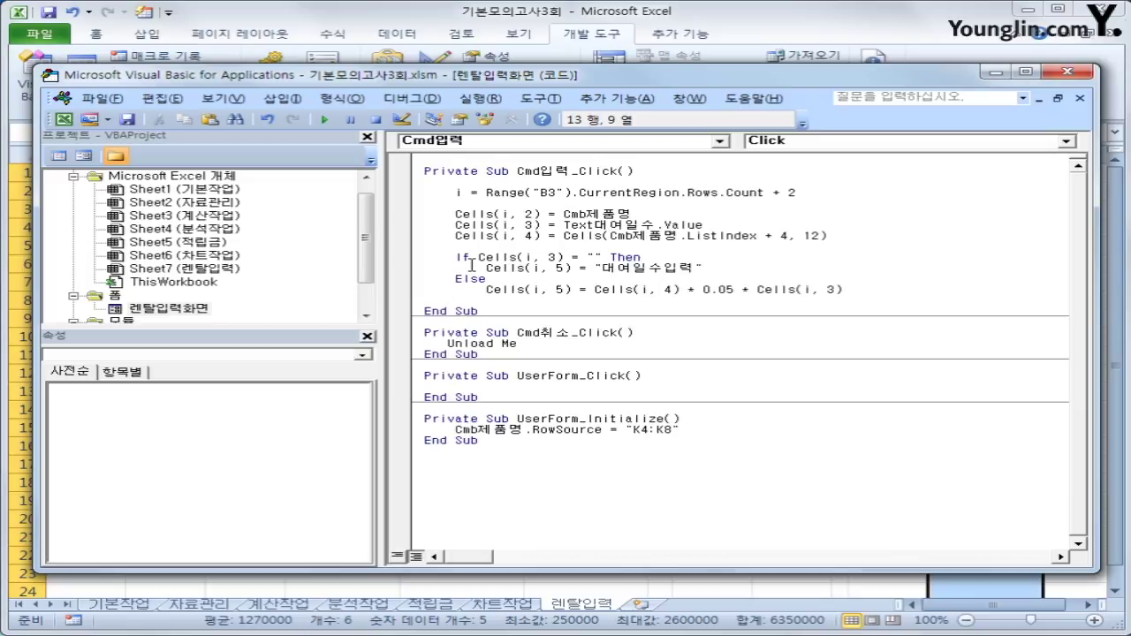
{"action": "key", "text": "End"}
{"action": "key", "text": "Return"}
{"action": "key", "text": "BackSpace"}
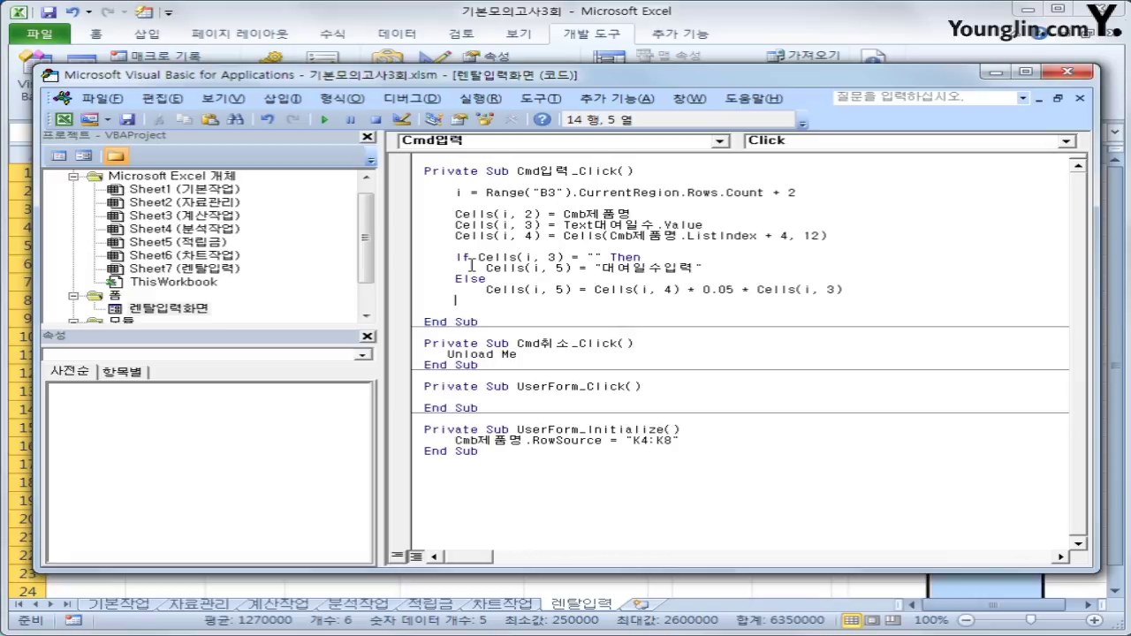
{"action": "type", "text": "end if"}
{"action": "key", "text": "Return"}
{"action": "key", "text": "Return"}
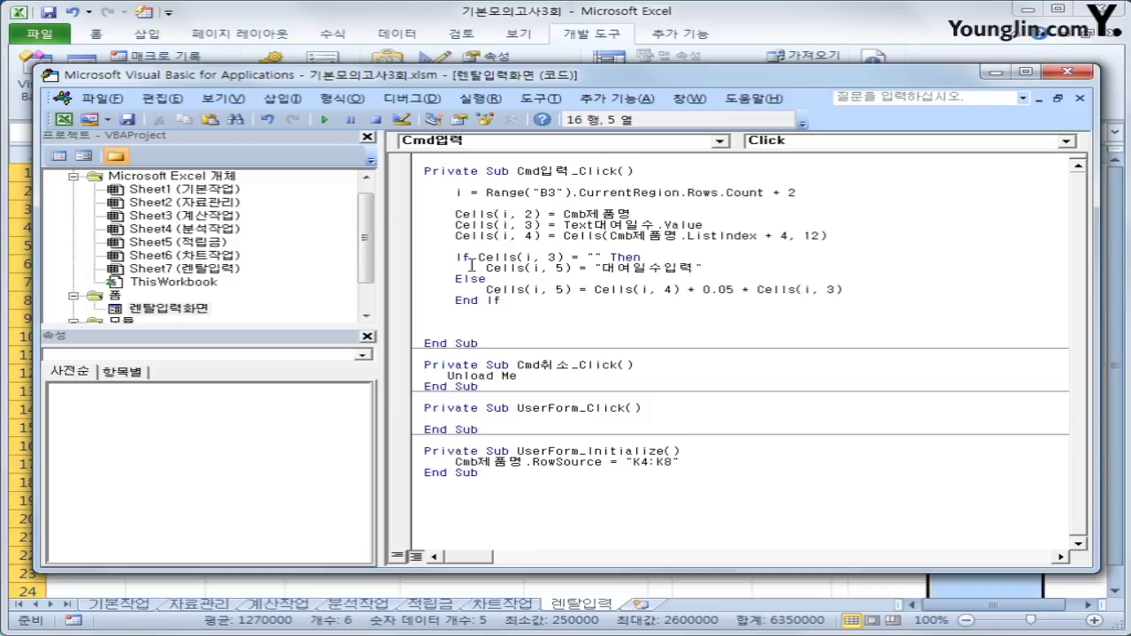
{"action": "type", "text": "cells("}
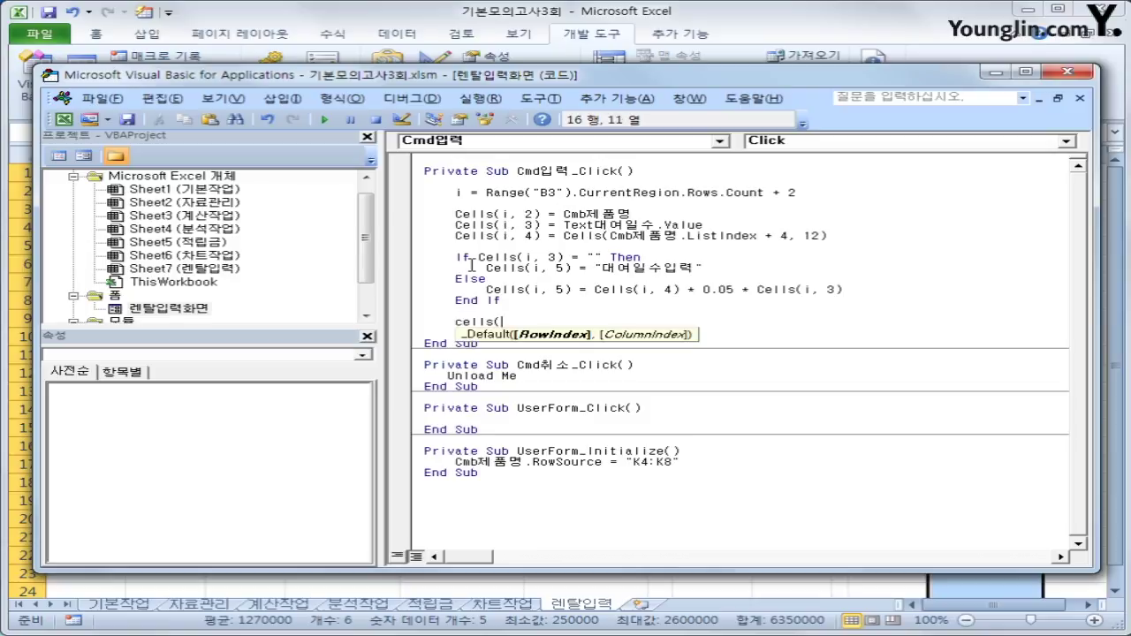
{"action": "type", "text": "i,6"}
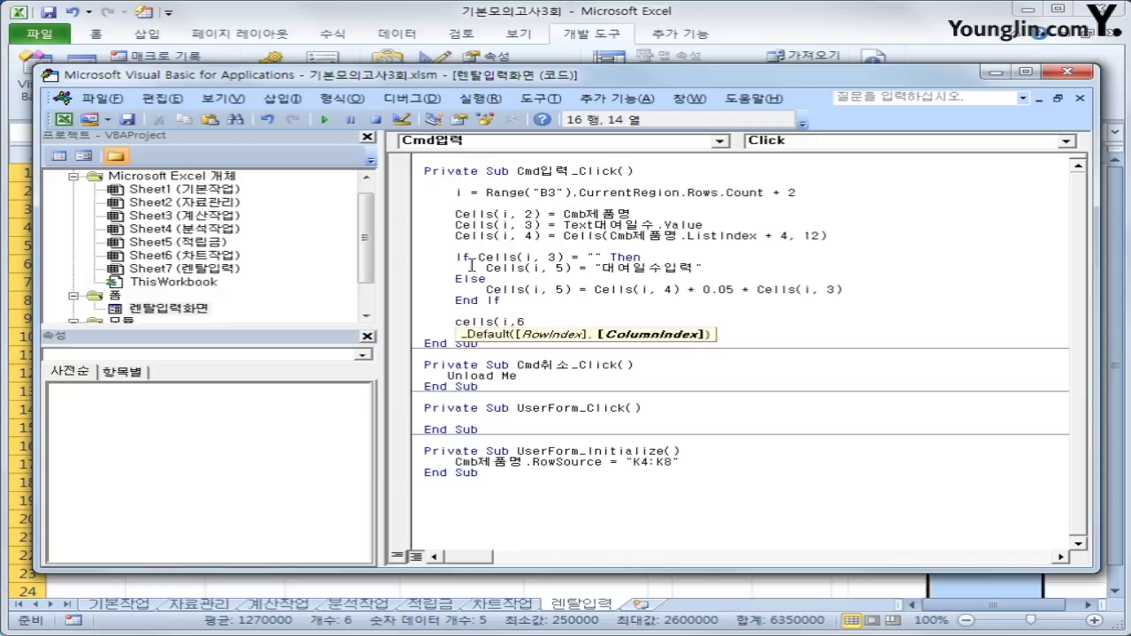
{"action": "type", "text": ") = t"}
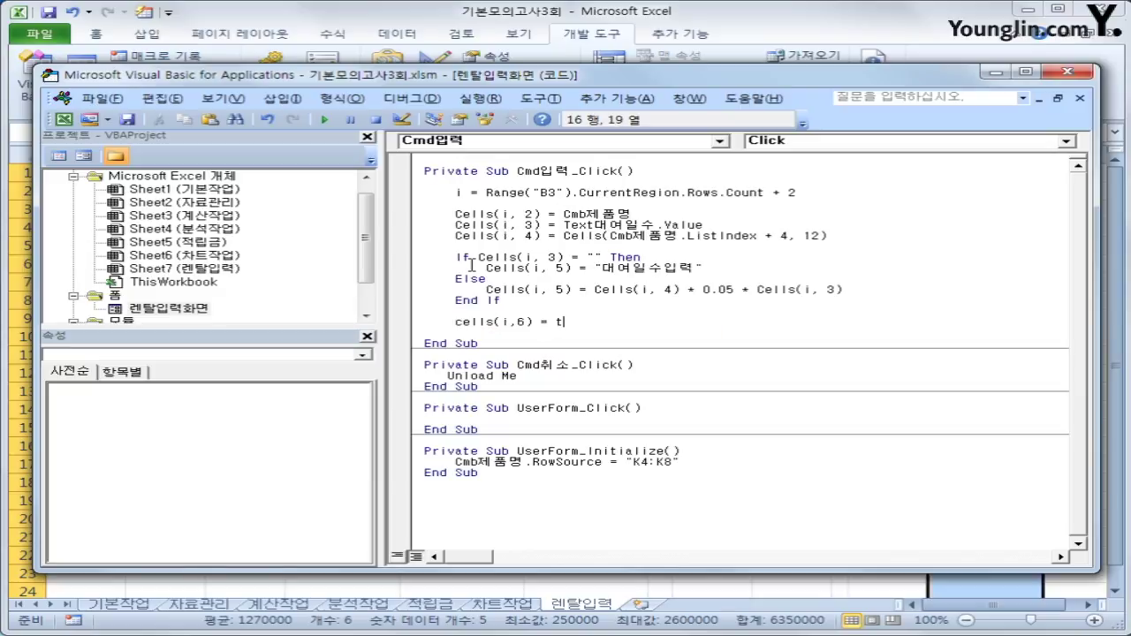
{"action": "type", "text": "xt"}
Finish the line Cells(i, 6) = Text대여자 and close the VBA editor.
{"action": "key", "text": "BackSpace"}
{"action": "key", "text": "BackSpace"}
{"action": "type", "text": "ext대여자"}
{"action": "key", "text": "Return"}
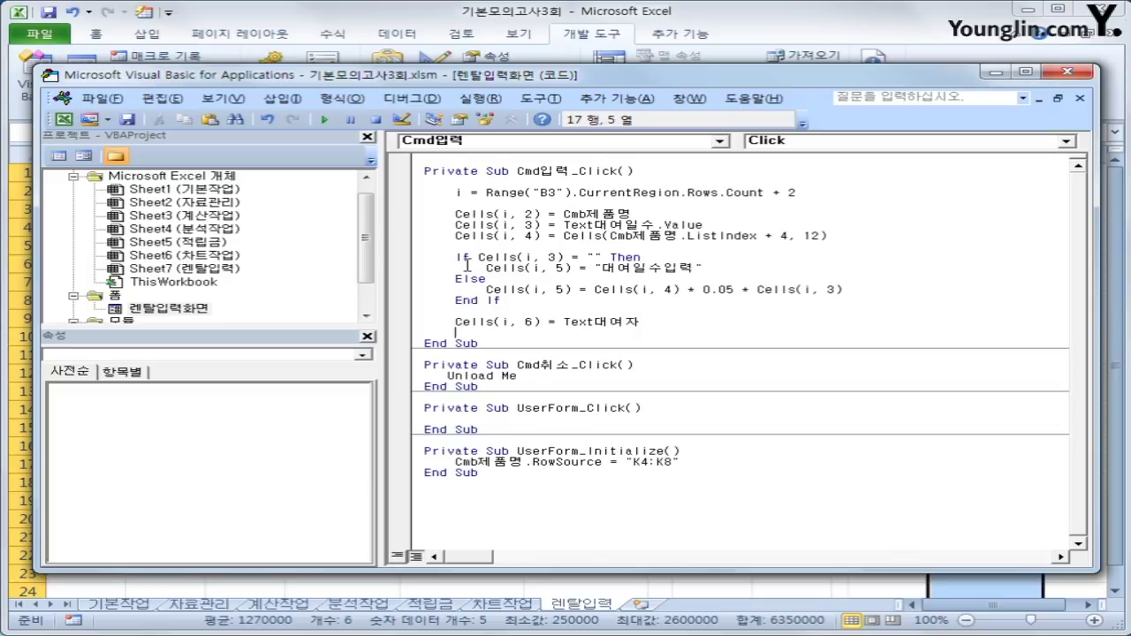
{"action": "left_click", "coordinate": [1057, 79]}
In the rental form, enter 노트북, 2 days and the renter's name, then submit with 입력.
{"action": "left_click", "coordinate": [723, 354]}
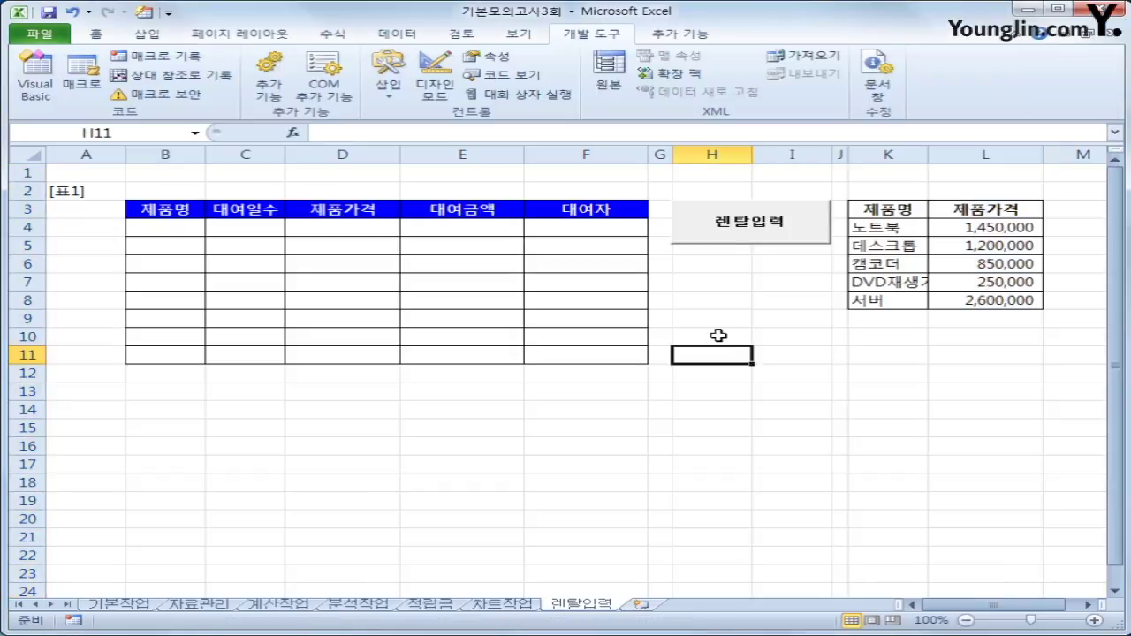
{"action": "left_click", "coordinate": [744, 225]}
{"action": "left_click", "coordinate": [649, 252]}
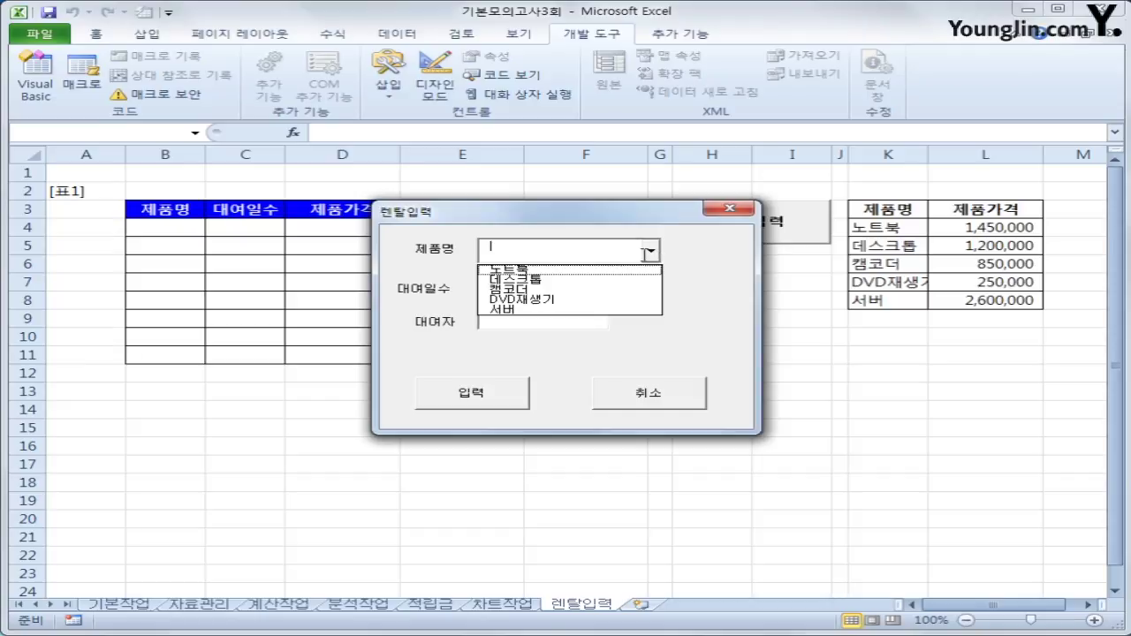
{"action": "left_click", "coordinate": [610, 270]}
{"action": "left_click", "coordinate": [548, 286]}
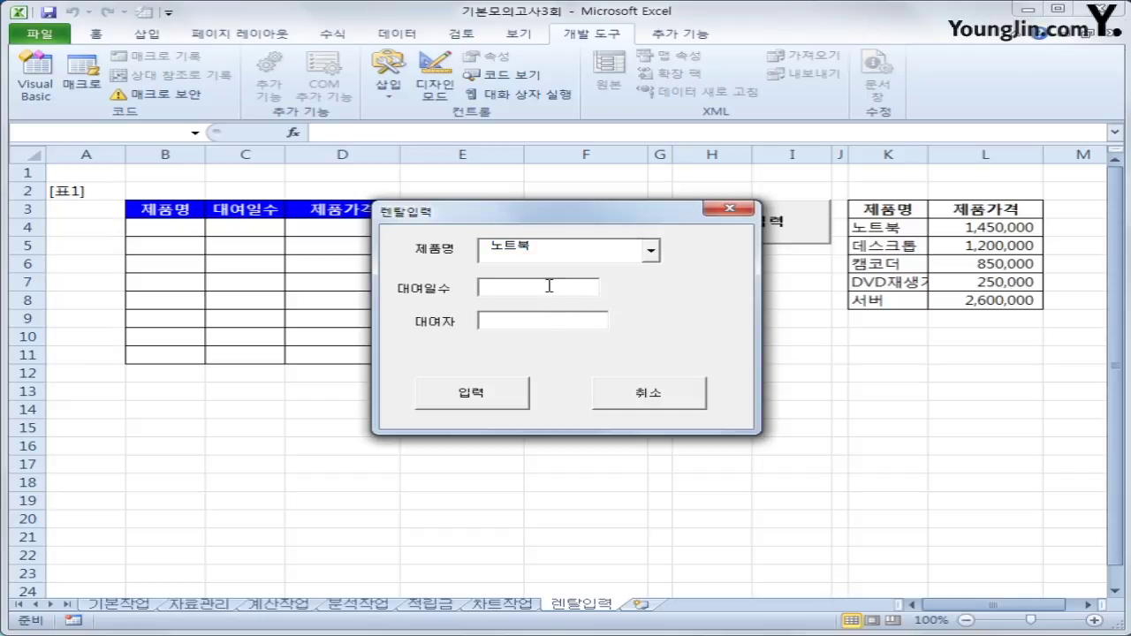
{"action": "type", "text": "2"}
{"action": "left_click", "coordinate": [549, 315]}
{"action": "left_click", "coordinate": [465, 402]}
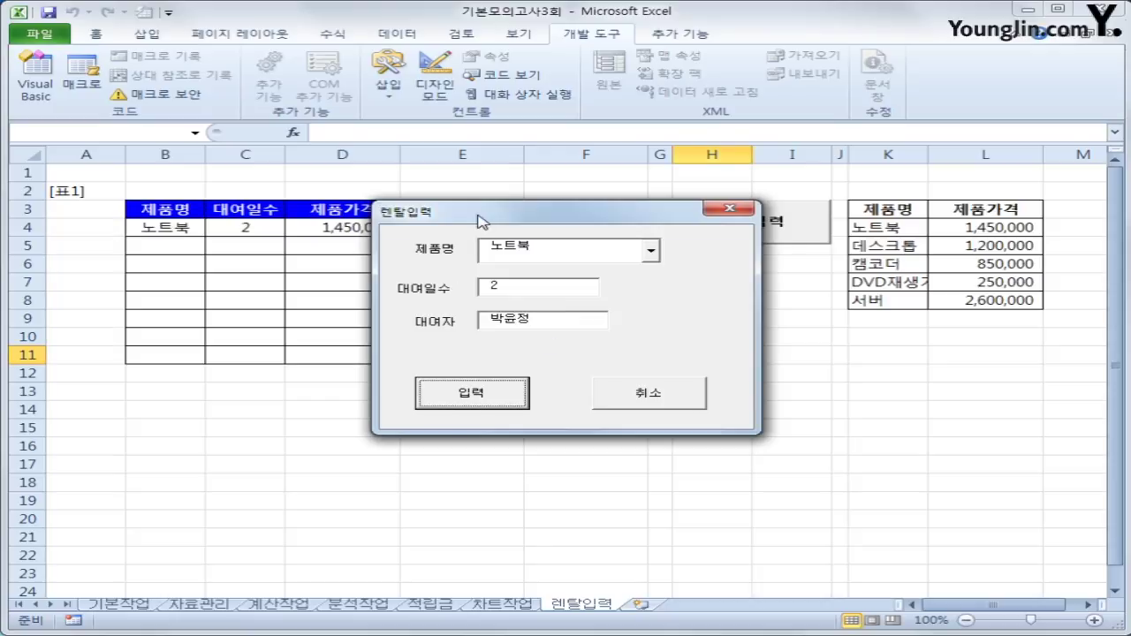
Move the form aside to check the filled row 4, then close it with 취소.
{"action": "left_click_drag", "start_coordinate": [479, 222], "coordinate": [607, 319]}
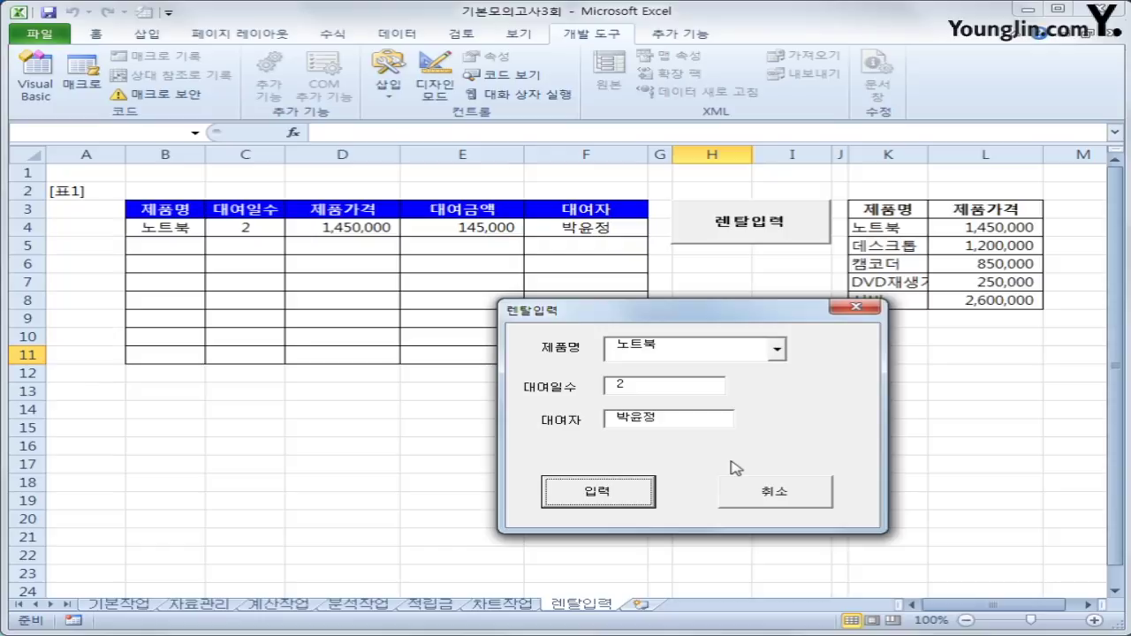
{"action": "left_click", "coordinate": [744, 499]}
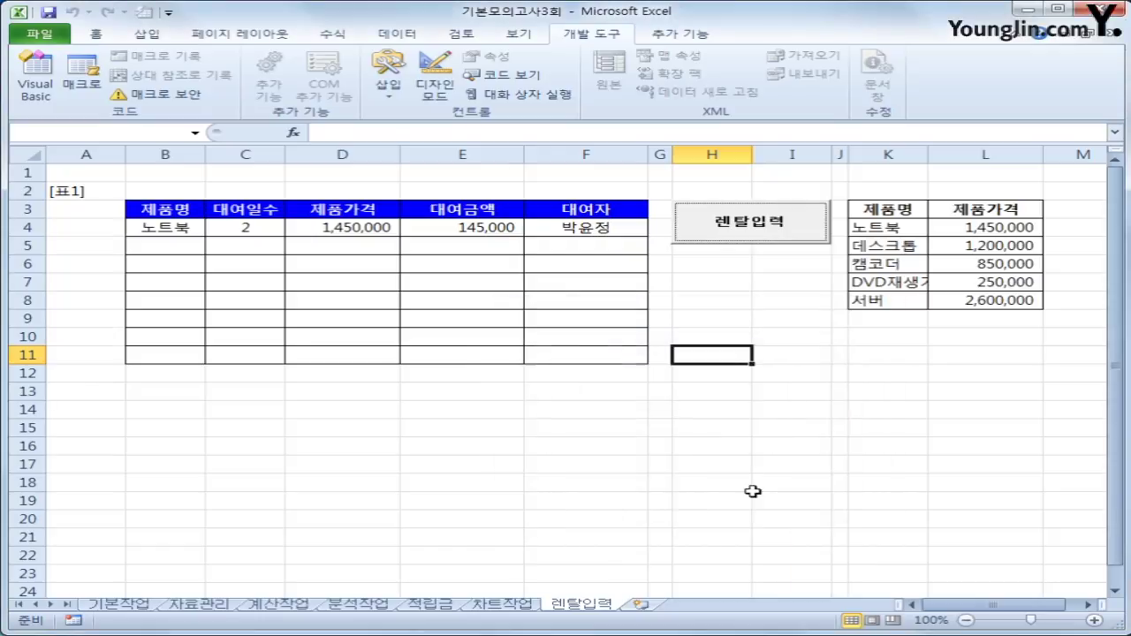
{"action": "left_click", "coordinate": [757, 481]}
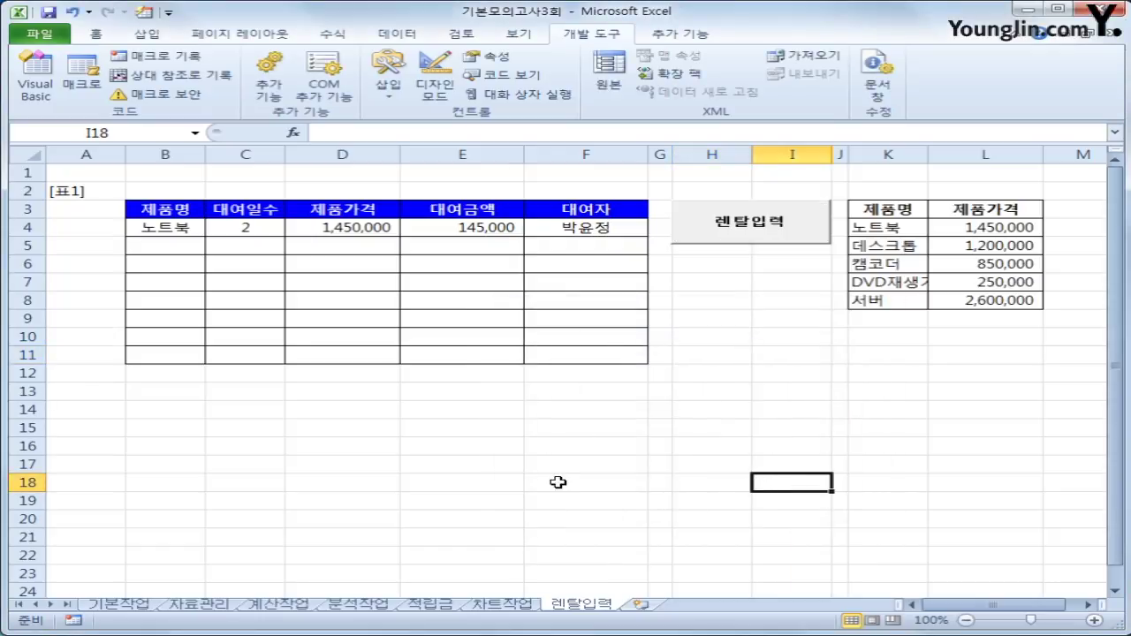